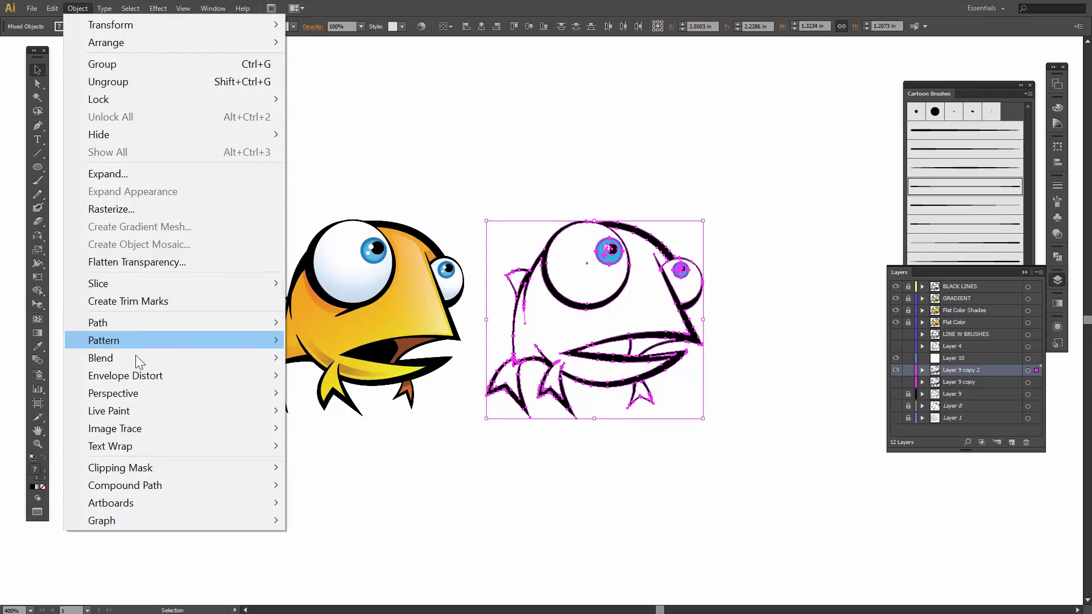
Step: Convert the selected fish line art into a Live Paint group and fill its body and tail fin with golden yellow
{"action": "mouse_move", "coordinate": [136, 407]}
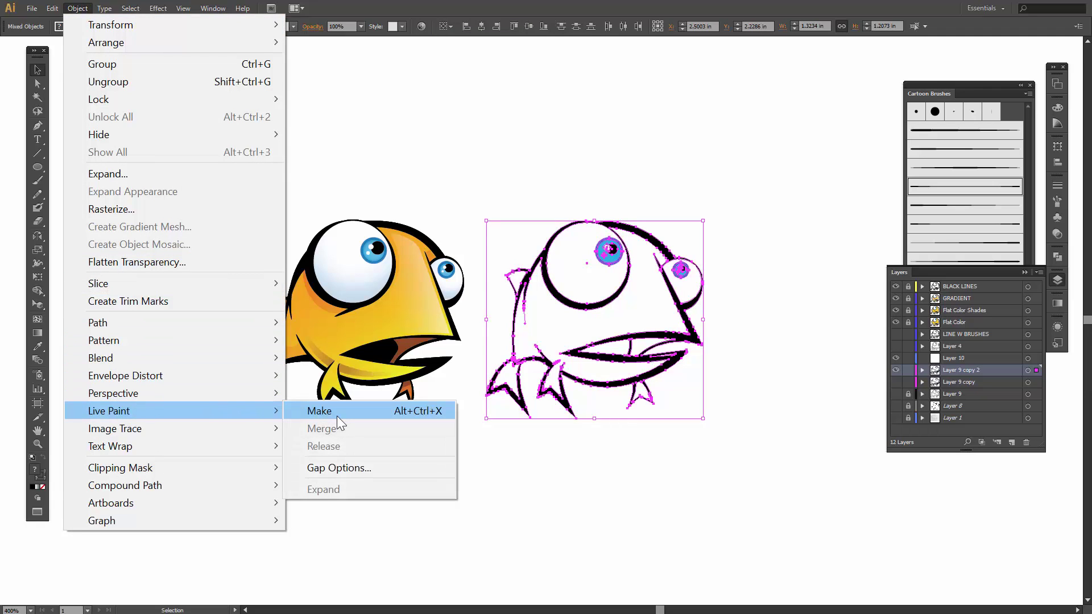
{"action": "left_click", "coordinate": [336, 414]}
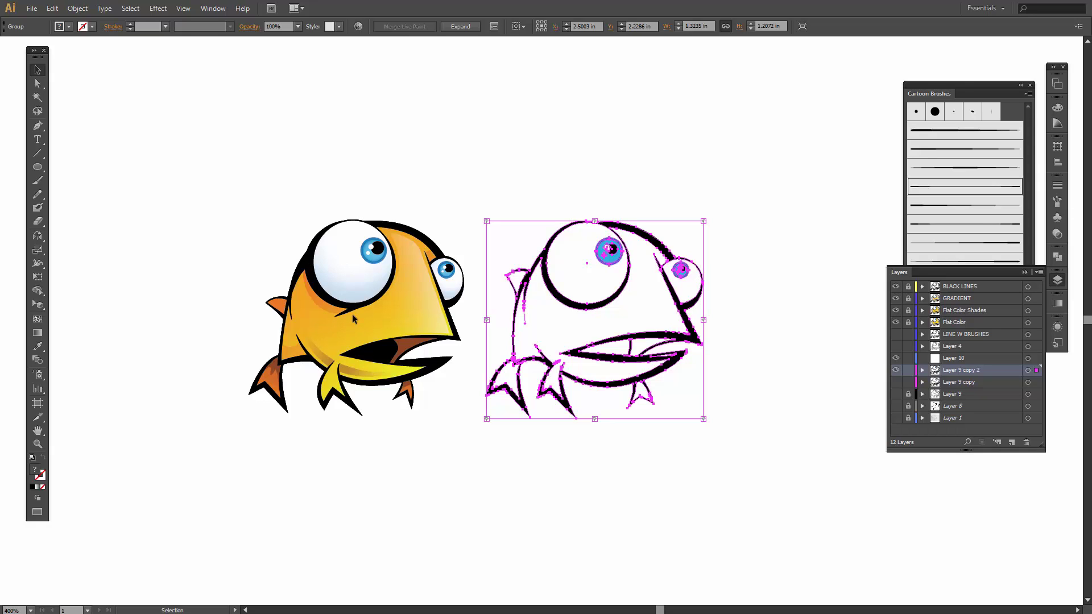
{"action": "left_click", "coordinate": [40, 292]}
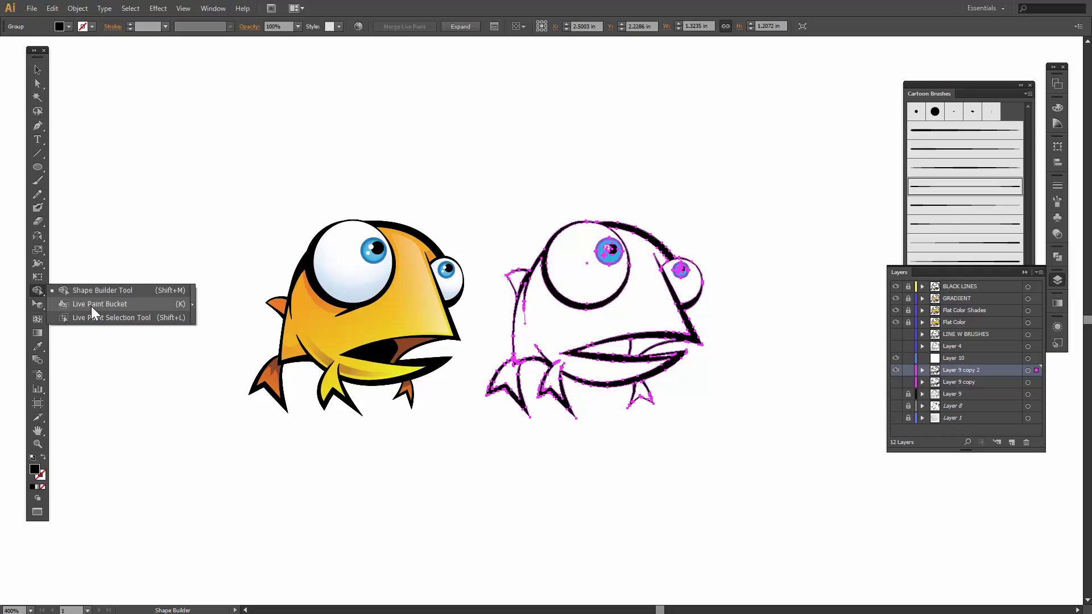
{"action": "left_click", "coordinate": [91, 306]}
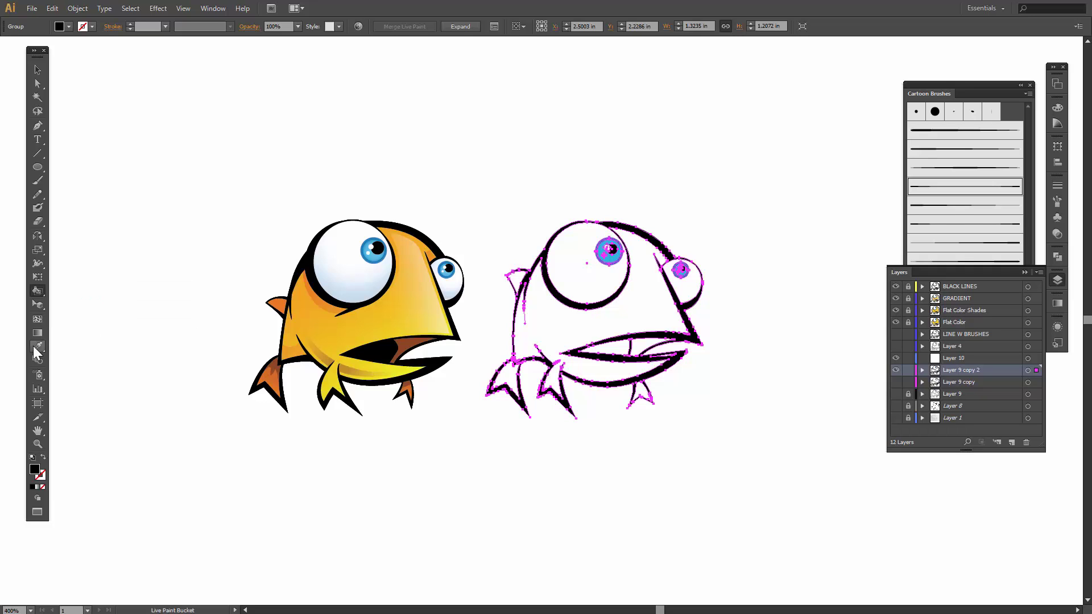
{"action": "left_click", "coordinate": [69, 27]}
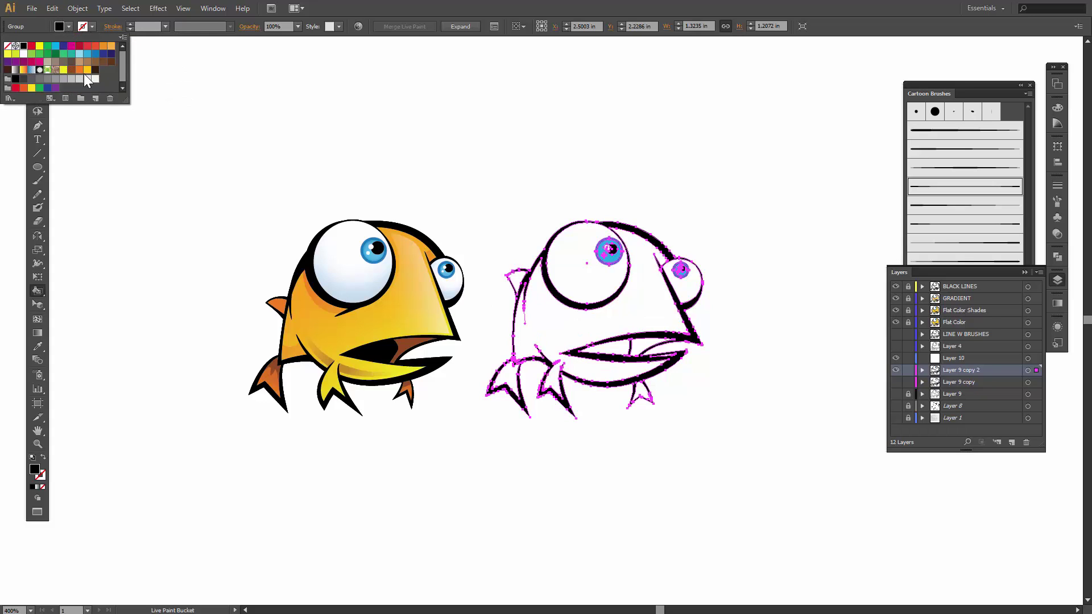
{"action": "left_click", "coordinate": [87, 72]}
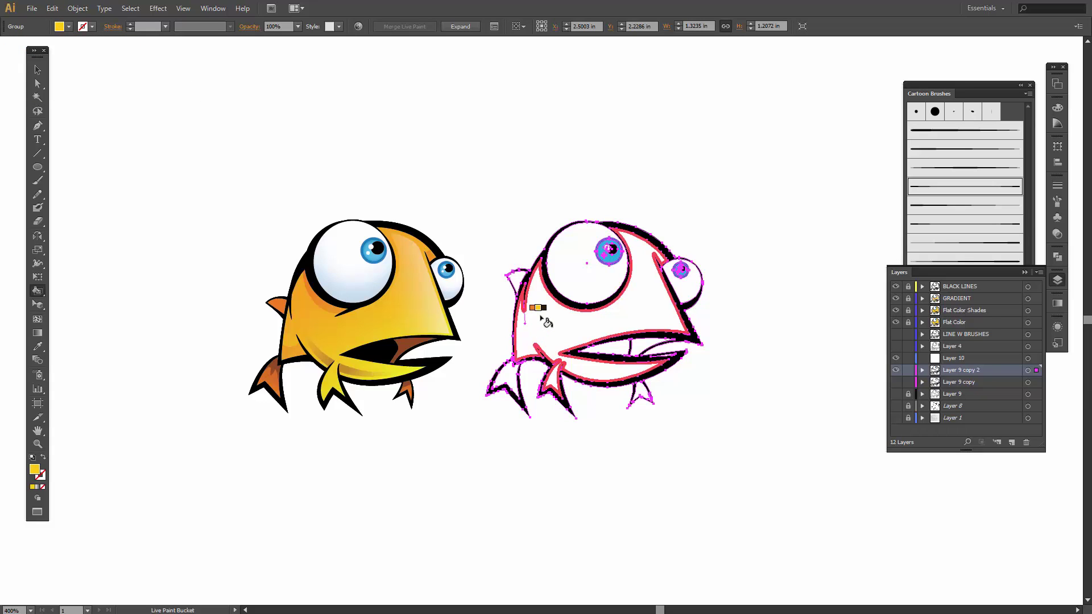
{"action": "left_click", "coordinate": [545, 322]}
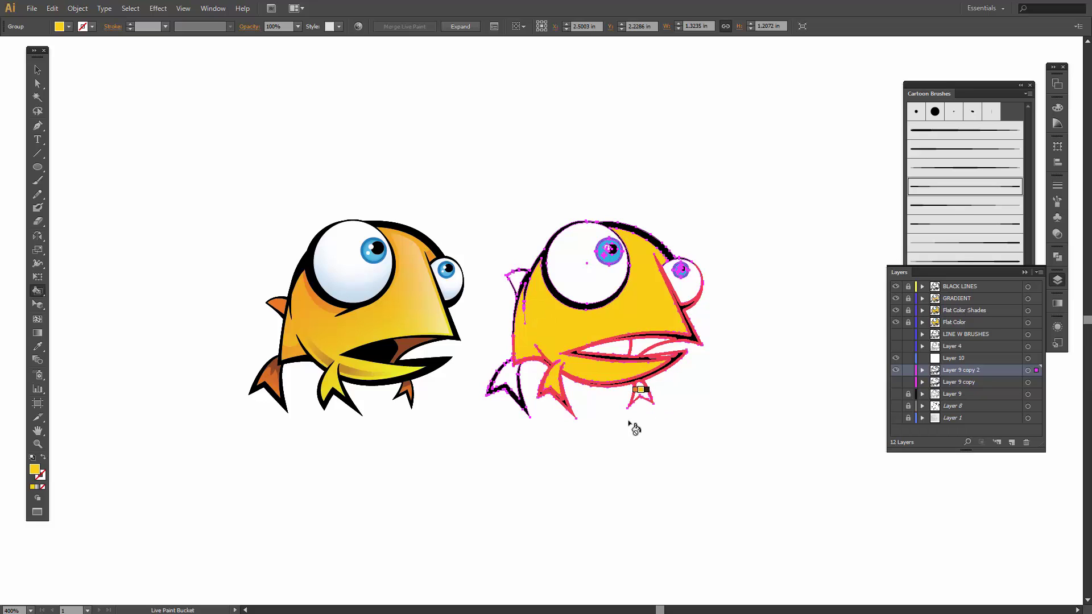
{"action": "left_click", "coordinate": [504, 386]}
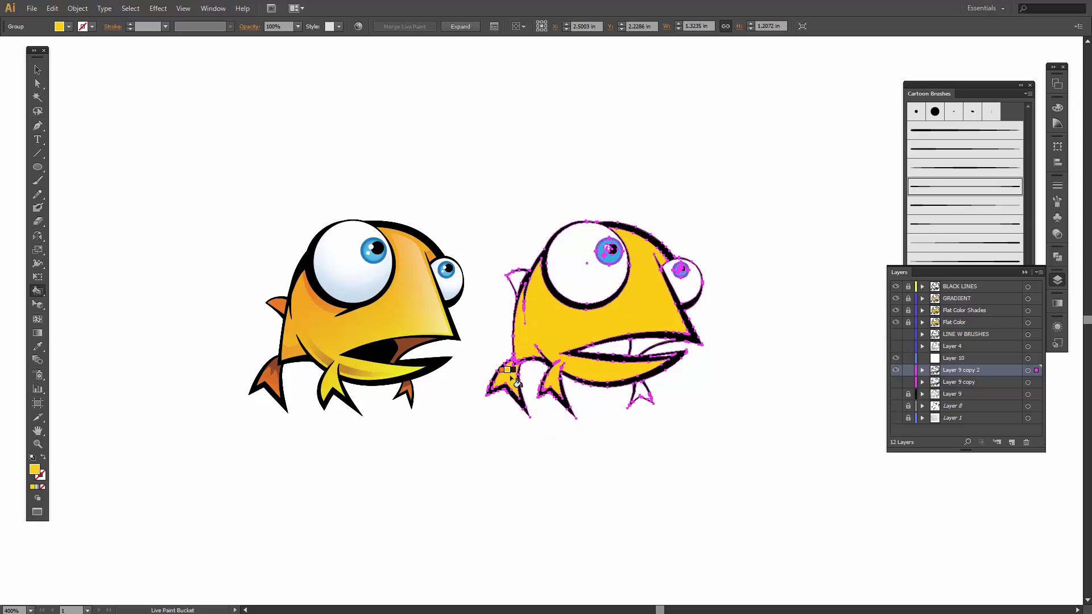
Step: Fill the line-art fish's back fin, tail fin and small rear belly fin with orange using the Live Paint Bucket
{"action": "key", "text": "Left"}
{"action": "left_click", "coordinate": [522, 286]}
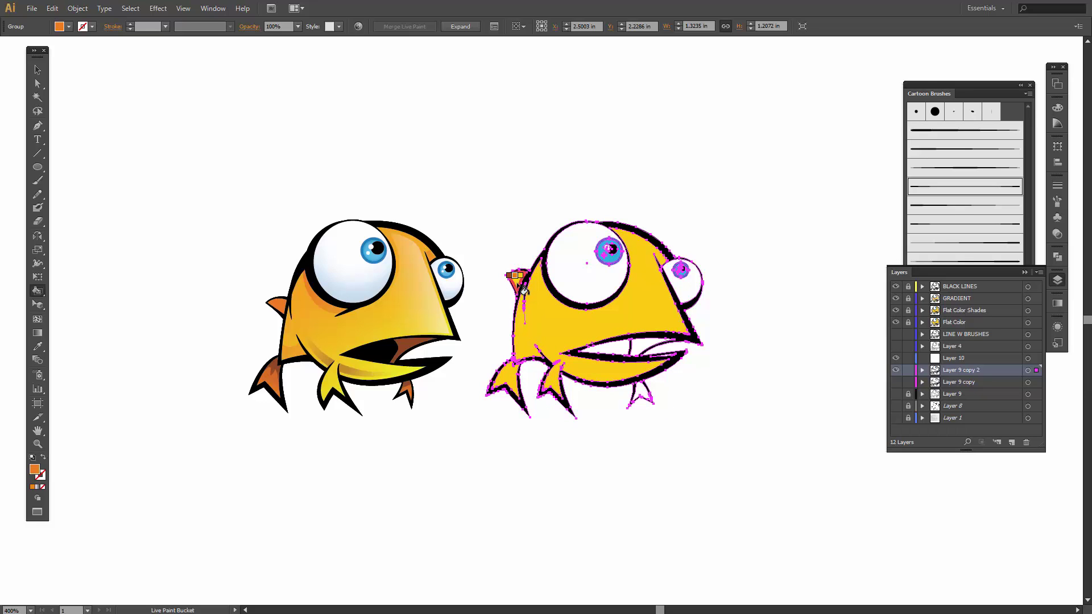
{"action": "left_click", "coordinate": [504, 385]}
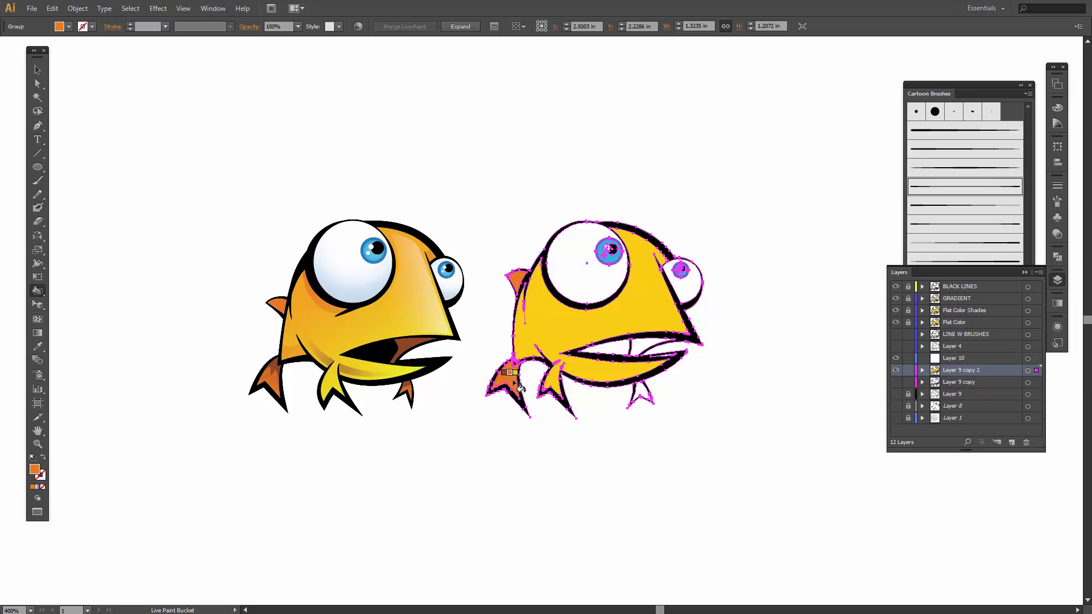
{"action": "left_click", "coordinate": [646, 392]}
Step: Fill the inner cheek area of the mouth with reddish brown and the rest of the mouth opening with black
{"action": "key", "text": "Left"}
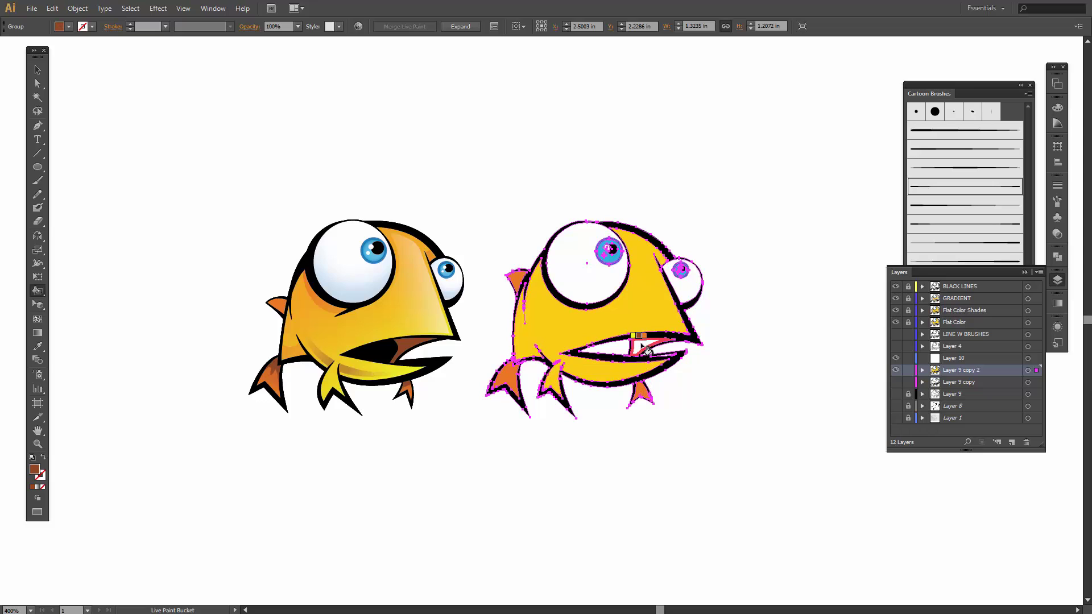
{"action": "left_click", "coordinate": [643, 347]}
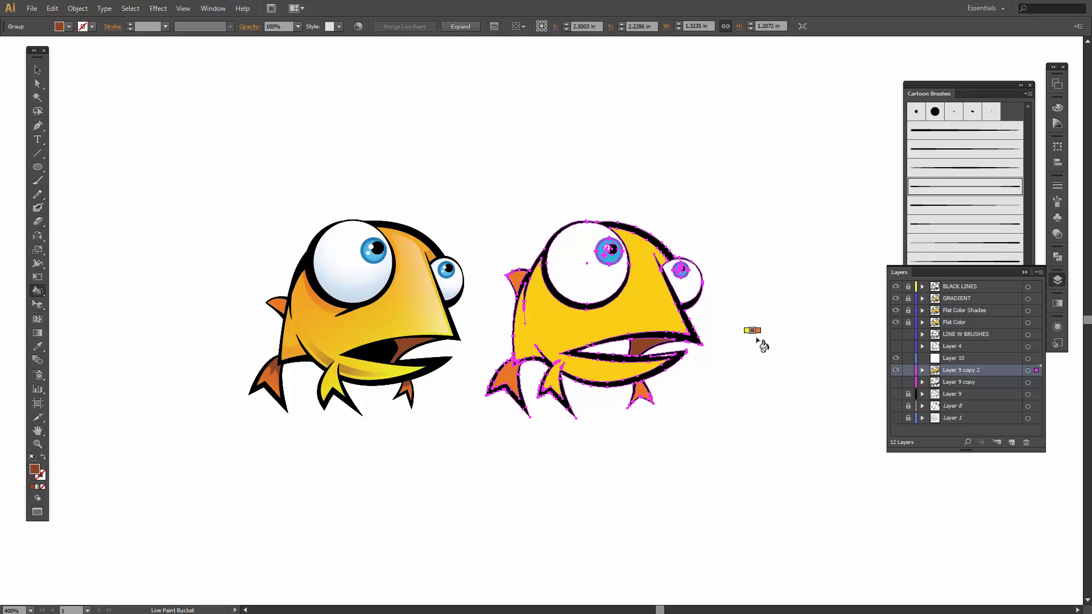
{"action": "key", "text": "Left"}
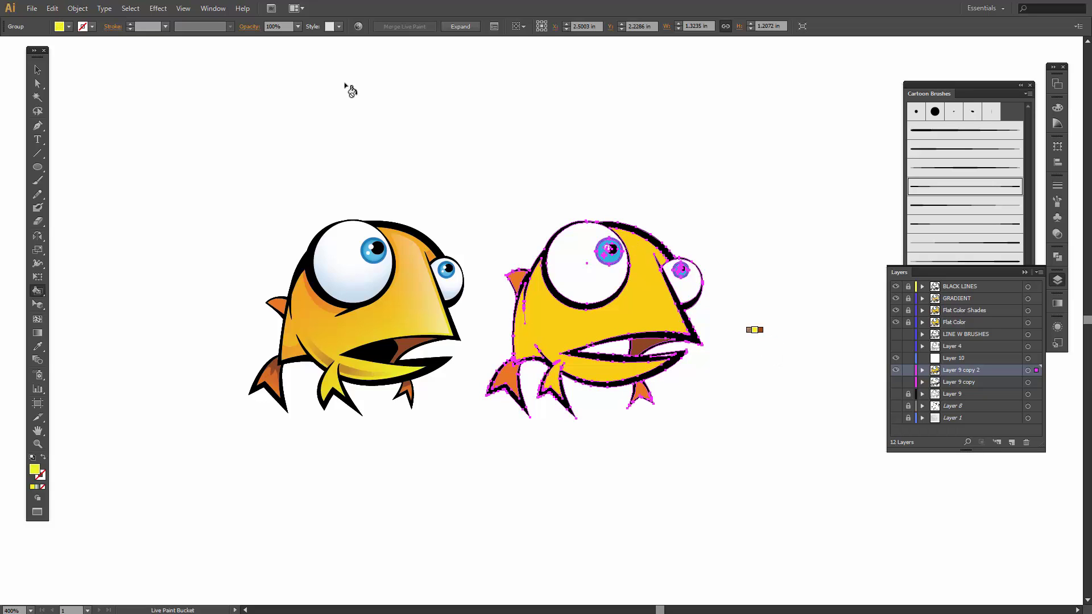
{"action": "left_click", "coordinate": [69, 27]}
{"action": "left_click", "coordinate": [24, 45]}
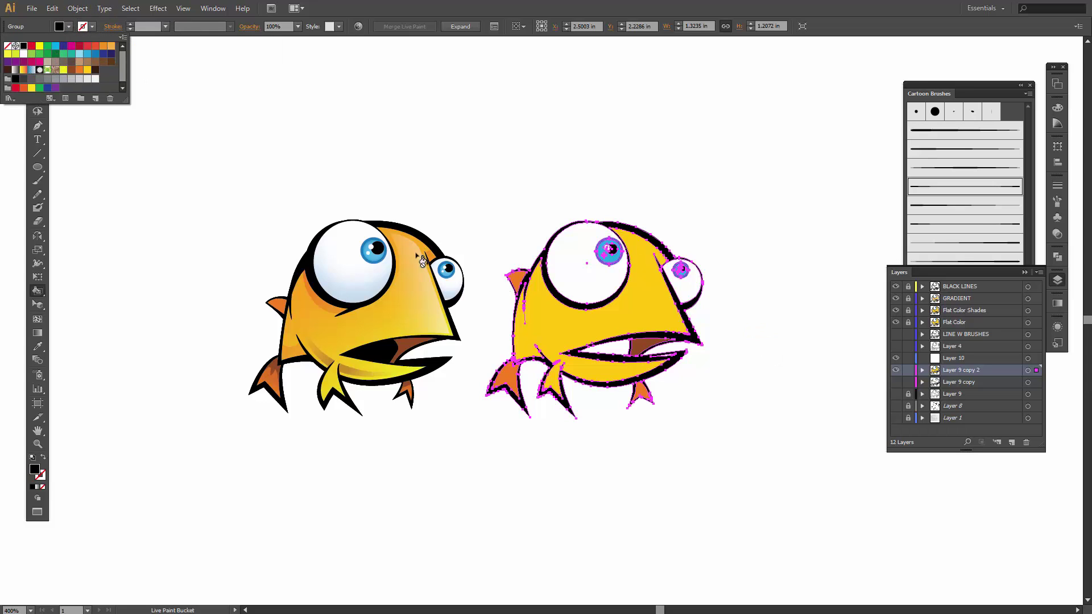
{"action": "left_click", "coordinate": [606, 348]}
{"action": "left_click", "coordinate": [606, 348]}
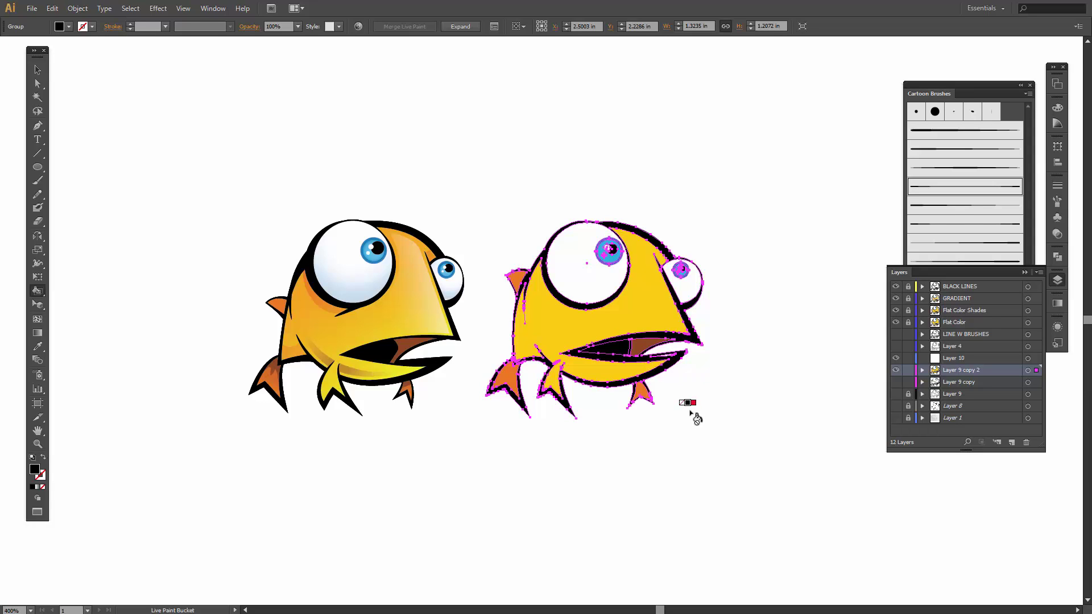
Step: Expand the painted fish's Live Paint group with Object, Fill and Stroke enabled
{"action": "key", "text": "v"}
{"action": "left_click", "coordinate": [78, 8]}
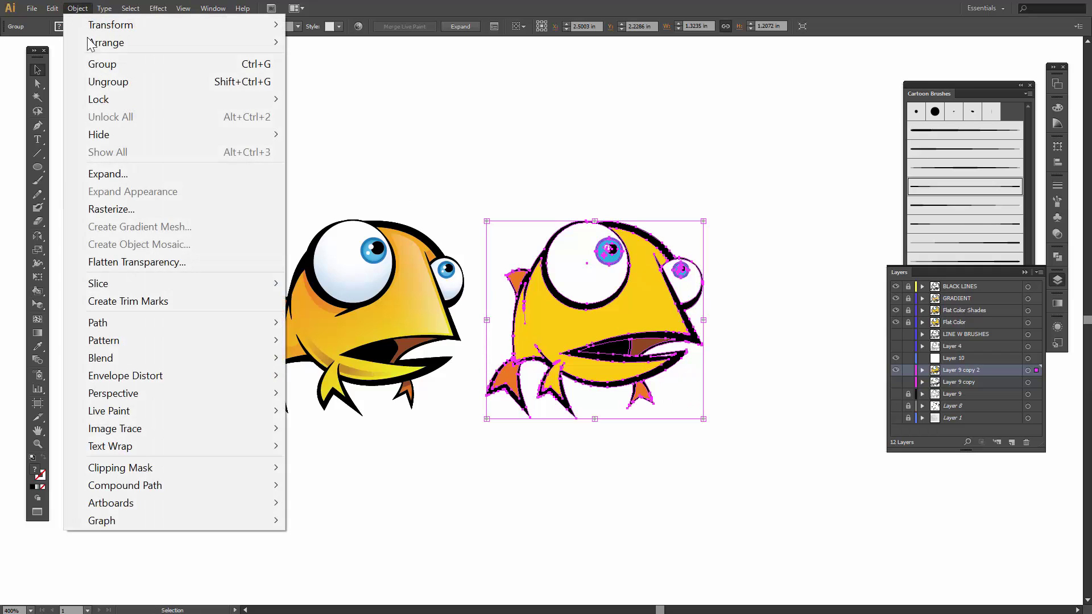
{"action": "left_click", "coordinate": [148, 173]}
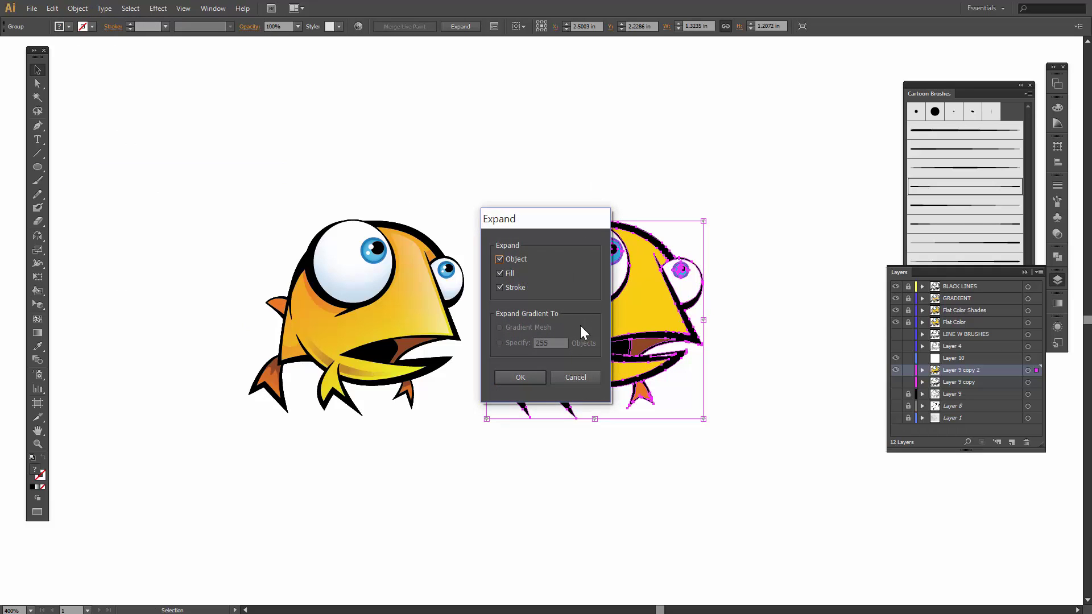
{"action": "left_click", "coordinate": [521, 378]}
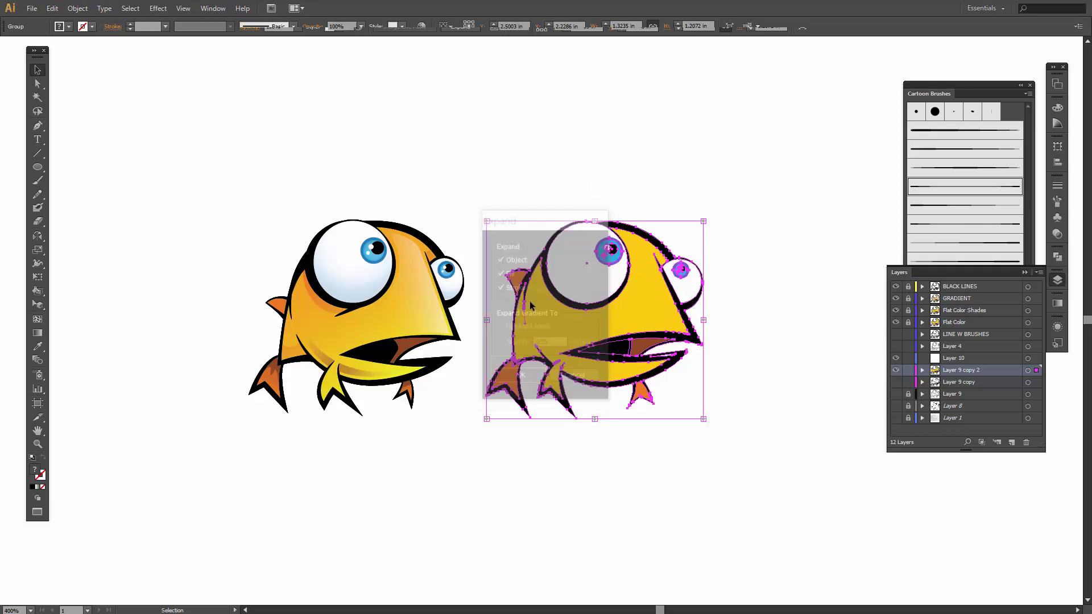
Step: Ungroup the expanded fish repeatedly until its yellow body can be selected as a separate path
{"action": "right_click", "coordinate": [638, 289]}
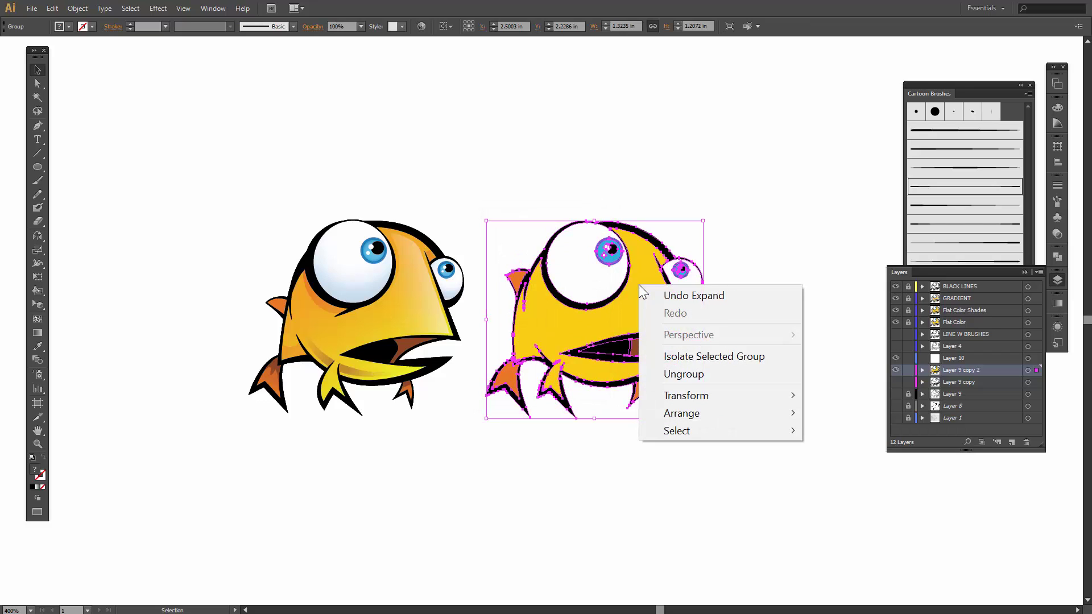
{"action": "left_click", "coordinate": [688, 374]}
{"action": "left_click", "coordinate": [751, 334]}
{"action": "left_click", "coordinate": [661, 309]}
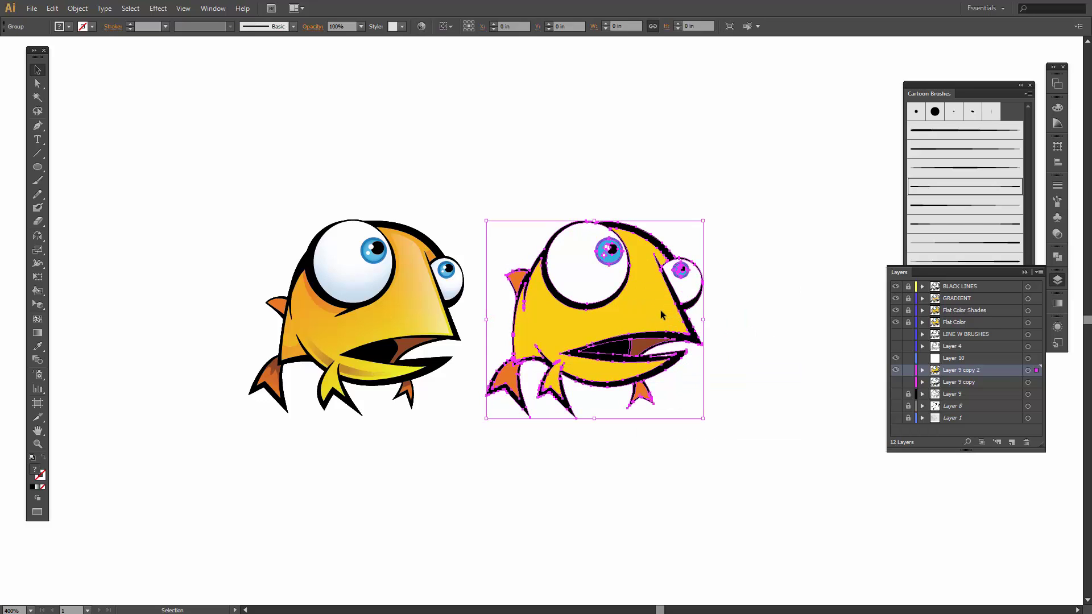
{"action": "right_click", "coordinate": [661, 311]}
{"action": "left_click", "coordinate": [720, 402]}
{"action": "left_click", "coordinate": [780, 325]}
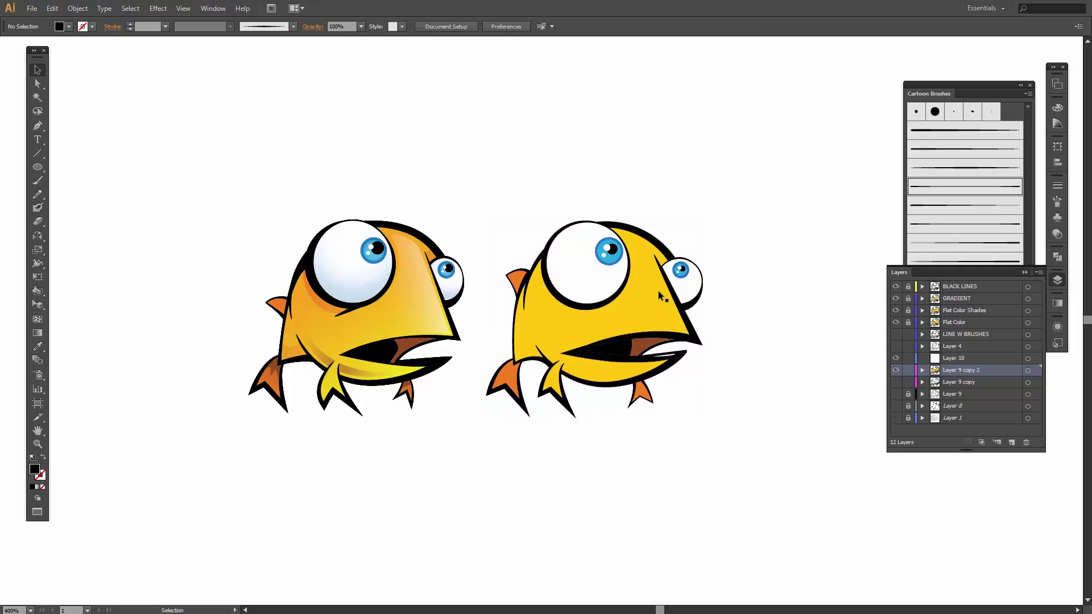
{"action": "left_click", "coordinate": [658, 290]}
{"action": "right_click", "coordinate": [658, 290]}
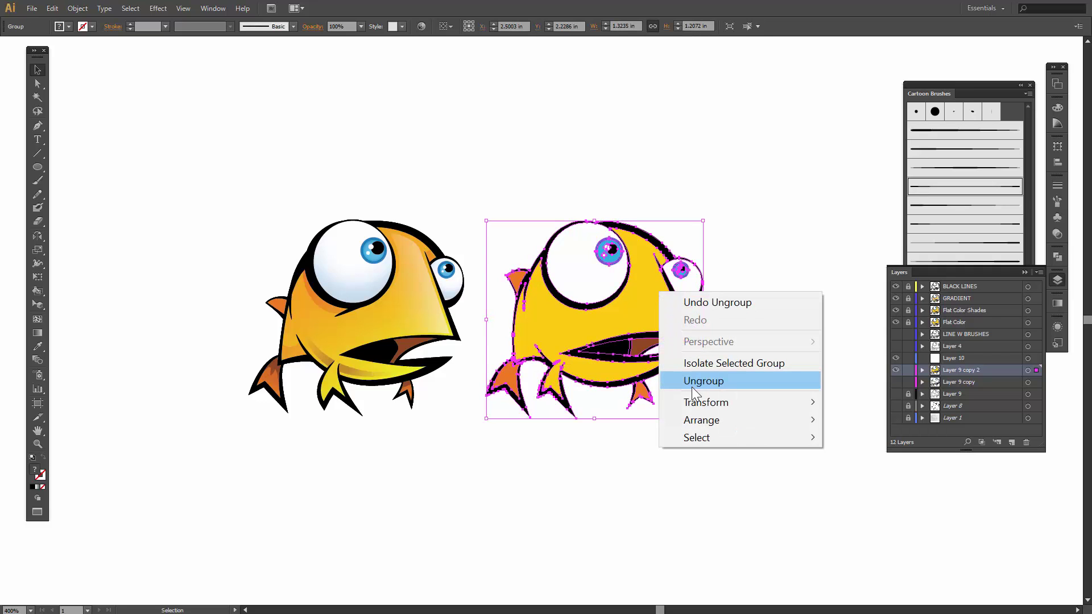
{"action": "left_click", "coordinate": [692, 386]}
{"action": "left_click", "coordinate": [772, 328]}
{"action": "left_click", "coordinate": [649, 308]}
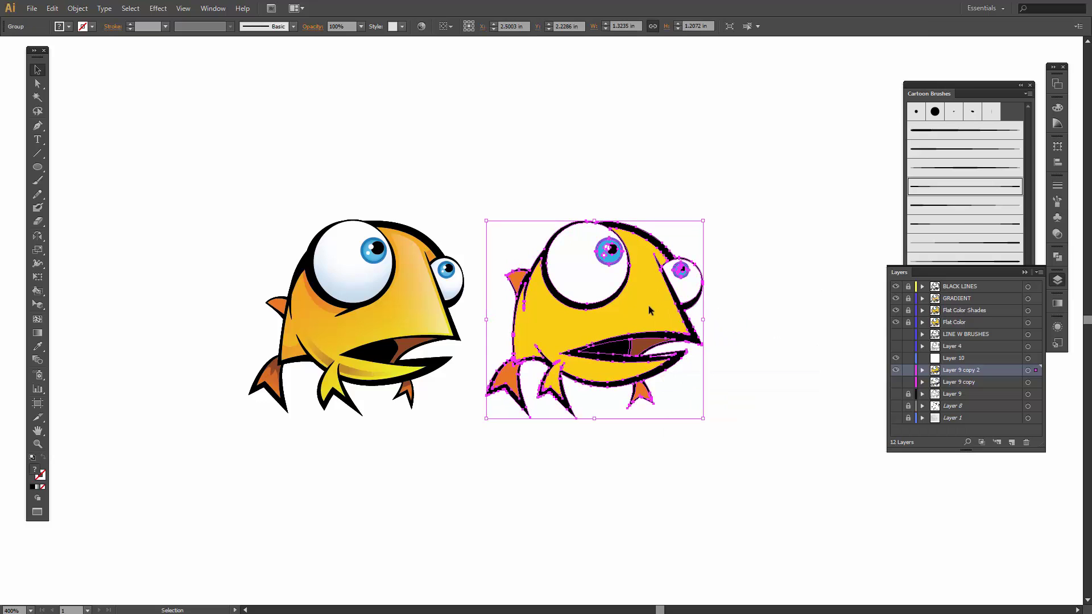
{"action": "right_click", "coordinate": [650, 309]}
{"action": "left_click", "coordinate": [690, 396]}
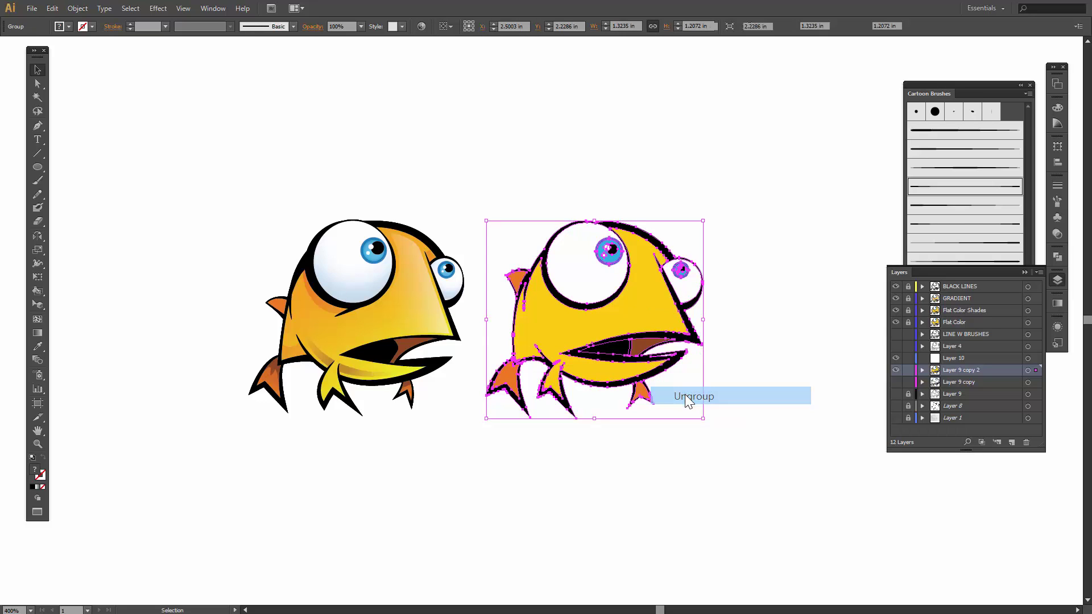
{"action": "left_click", "coordinate": [708, 346]}
{"action": "left_click", "coordinate": [641, 312]}
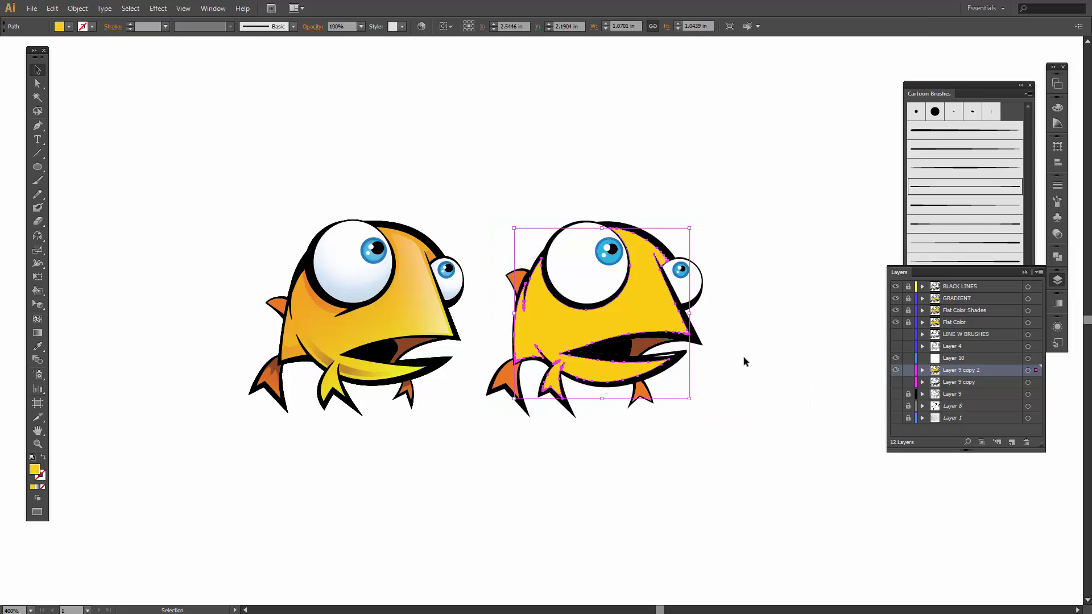
{"action": "left_click", "coordinate": [765, 337]}
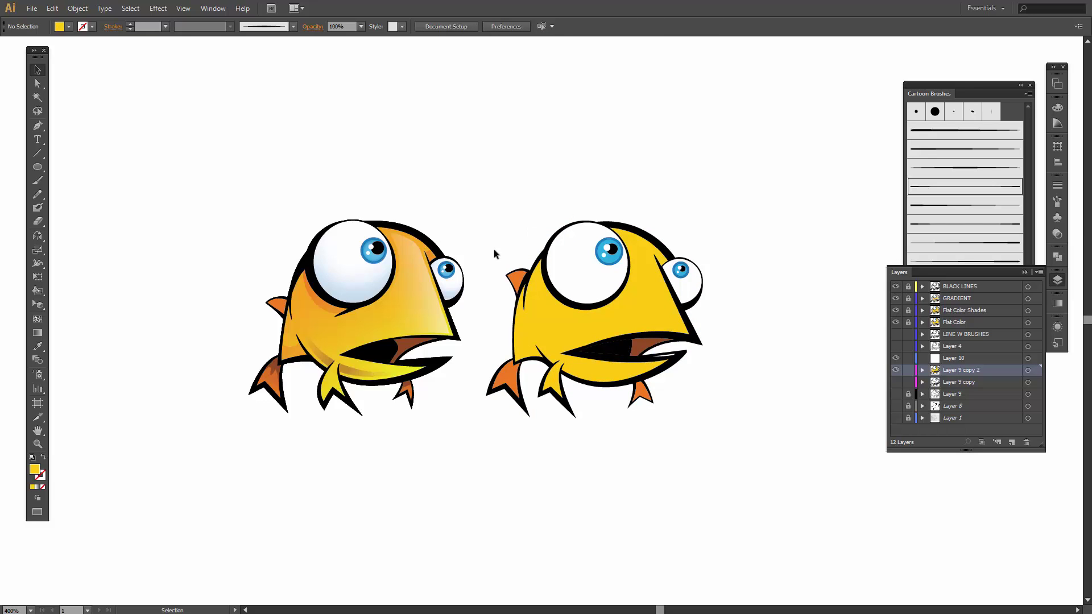
Step: Rename the layer "Layer 9 copy 2" to "FLAT COLOR"
{"action": "double_click", "coordinate": [964, 371]}
{"action": "type", "text": "FLAT COLOR"}
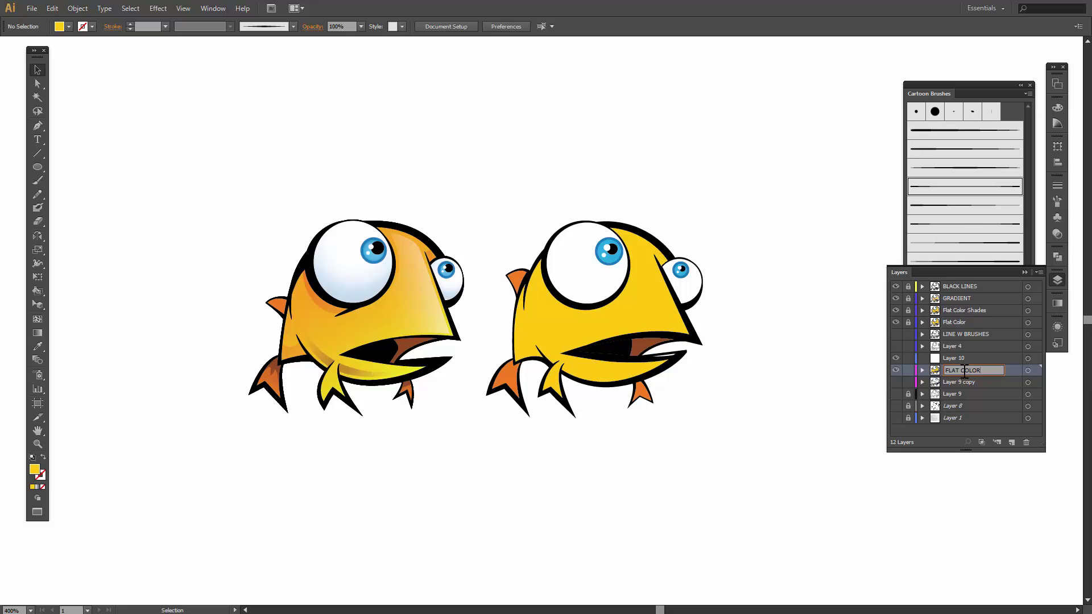
{"action": "key", "text": "Return"}
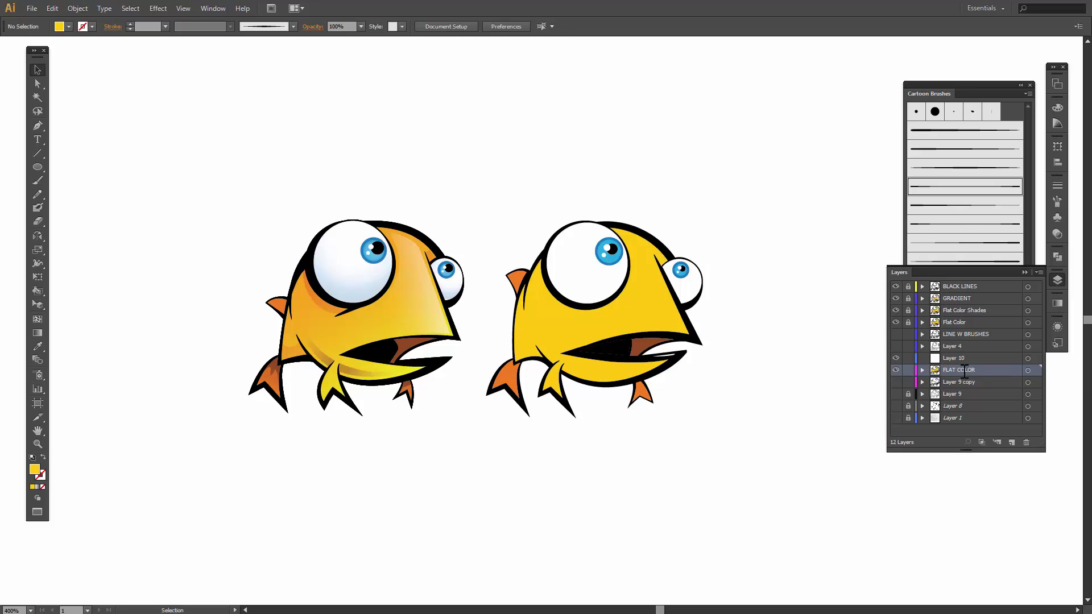
Step: Duplicate the FLAT COLOR layer and lock the original, with the copy as the active layer
{"action": "left_click", "coordinate": [1040, 272]}
{"action": "left_click", "coordinate": [947, 224]}
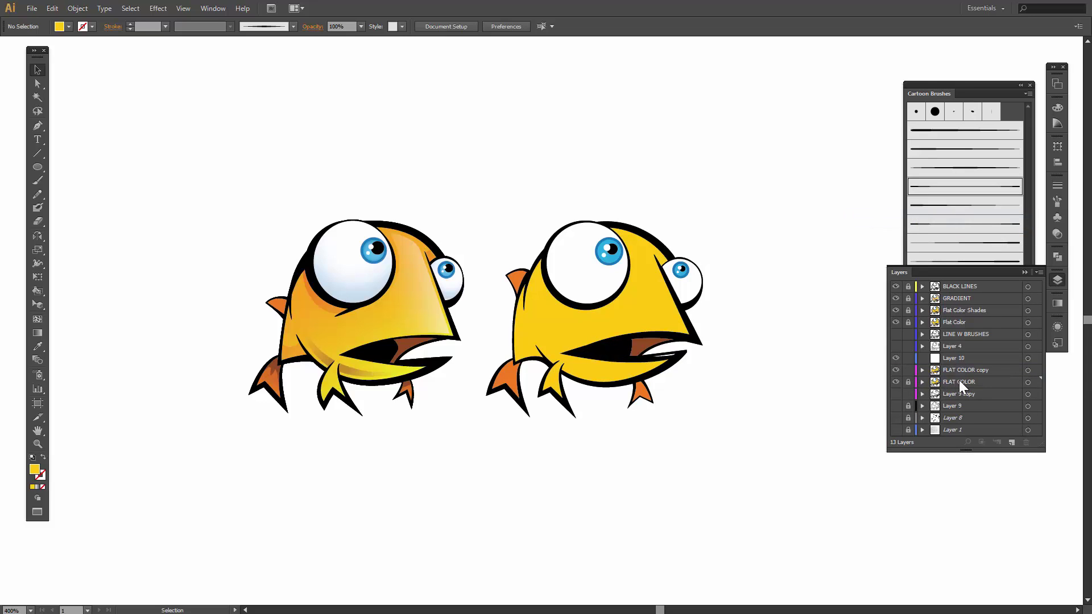
{"action": "left_click", "coordinate": [957, 368]}
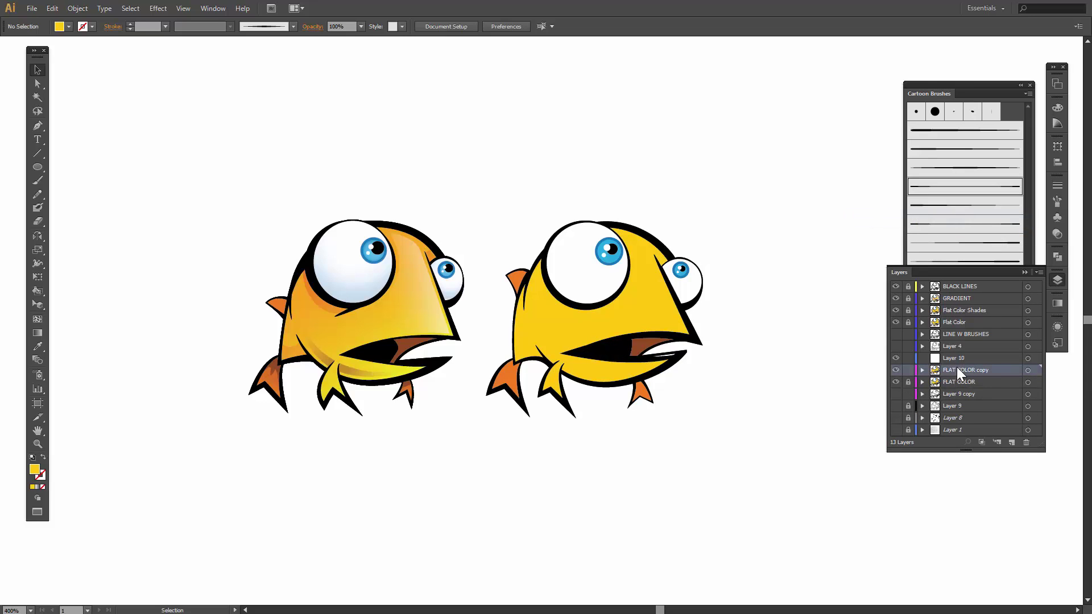
Step: Cut the yellow body with the Knife along a curve beneath the large eye and across the narrow area above the small eye
{"action": "key", "text": "z"}
{"action": "left_click_drag", "start_coordinate": [479, 191], "coordinate": [727, 447]}
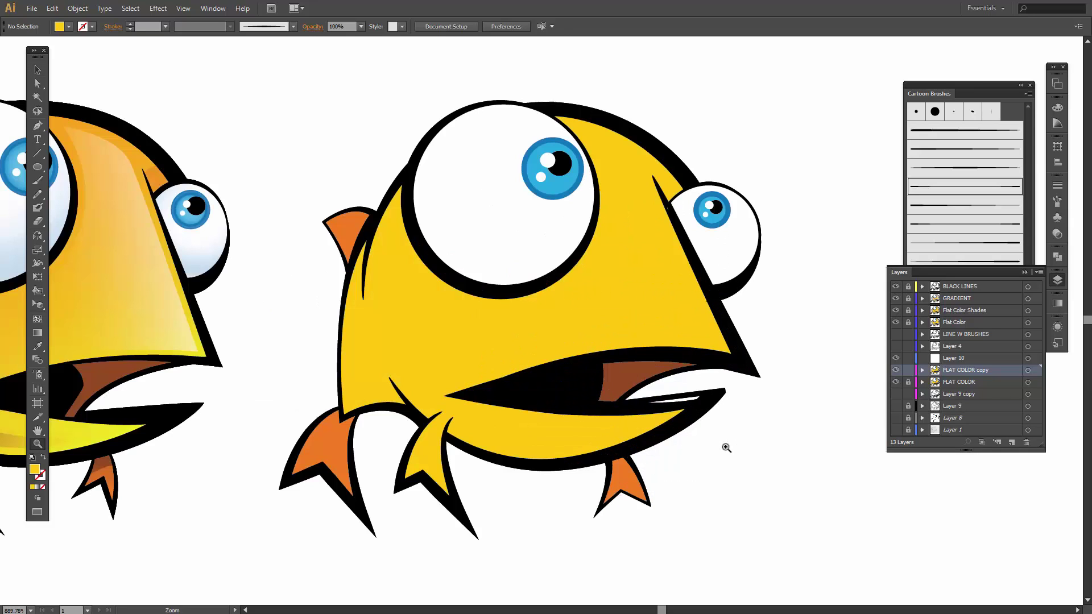
{"action": "key", "text": "v"}
{"action": "left_click", "coordinate": [645, 291]}
{"action": "left_click", "coordinate": [37, 220]}
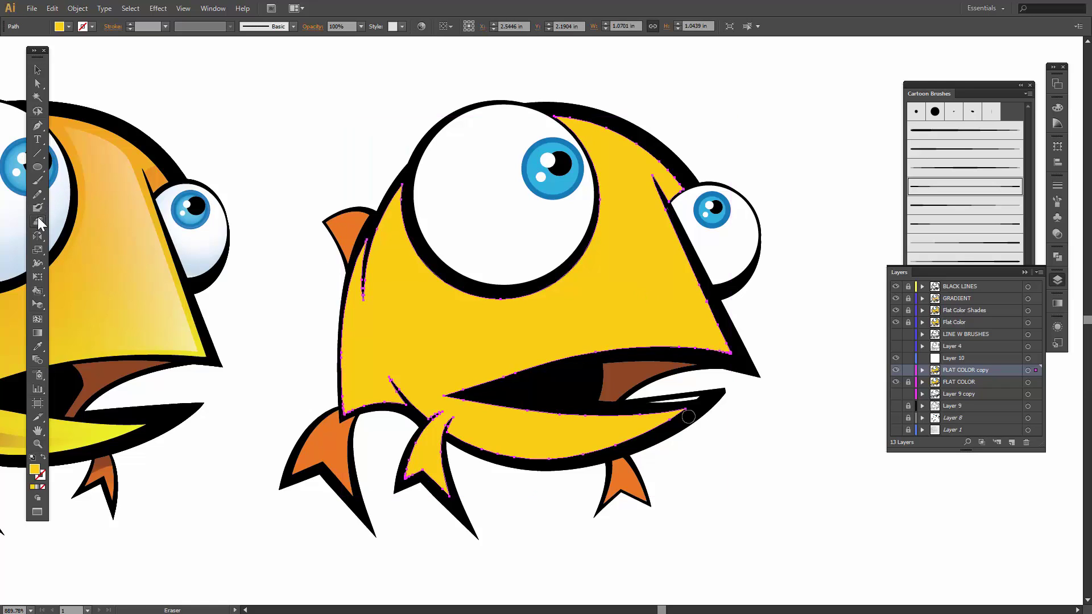
{"action": "mouse_move", "coordinate": [37, 217]}
{"action": "left_mouse_down"}
{"action": "mouse_move", "coordinate": [91, 231]}
{"action": "mouse_move", "coordinate": [90, 244]}
{"action": "left_mouse_up"}
{"action": "mouse_move", "coordinate": [404, 178]}
{"action": "left_mouse_down"}
{"action": "mouse_move", "coordinate": [406, 247]}
{"action": "mouse_move", "coordinate": [442, 295]}
{"action": "mouse_move", "coordinate": [499, 309]}
{"action": "mouse_move", "coordinate": [535, 299]}
{"action": "mouse_move", "coordinate": [583, 264]}
{"action": "left_mouse_up"}
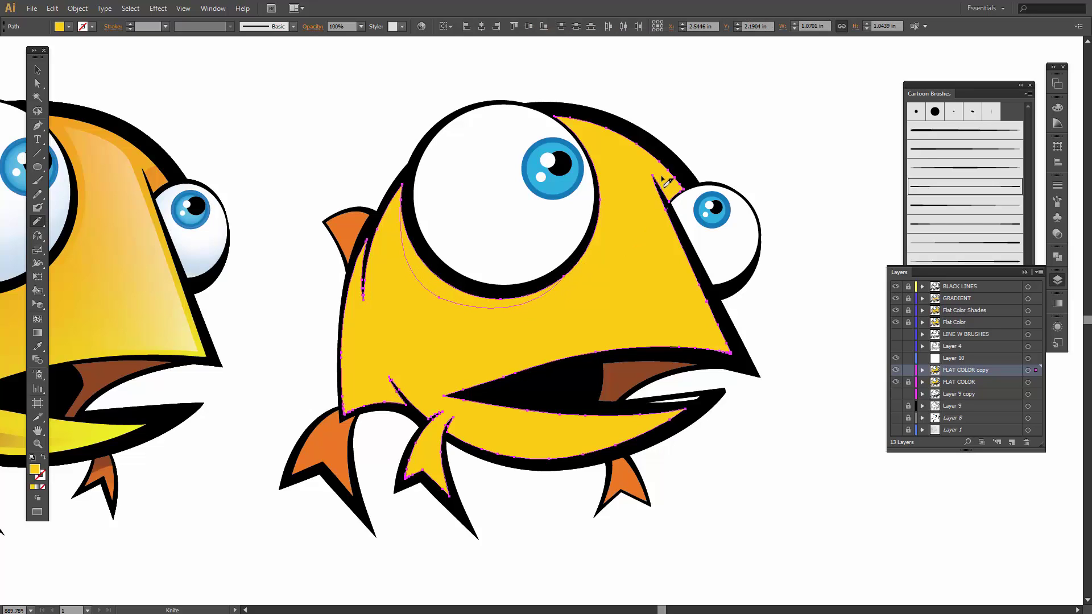
{"action": "mouse_move", "coordinate": [655, 178]}
{"action": "left_mouse_down"}
{"action": "mouse_move", "coordinate": [682, 175]}
{"action": "mouse_move", "coordinate": [688, 187]}
{"action": "left_mouse_up"}
Step: Cut the small orange fin beneath the mouth with the Knife, in a curve across its upper part
{"action": "key", "text": "v"}
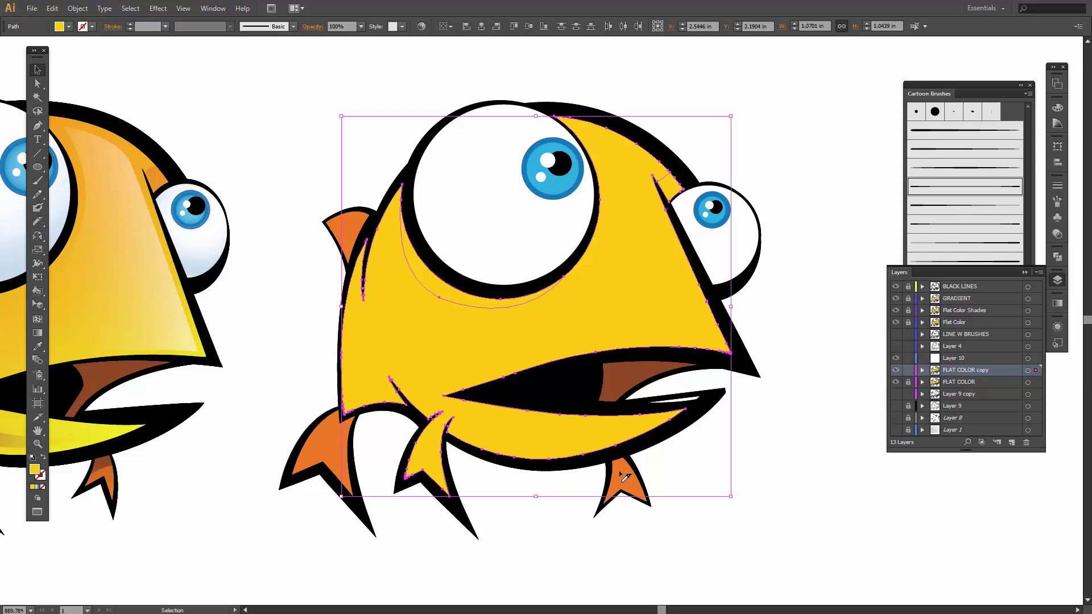
{"action": "left_click", "coordinate": [620, 472]}
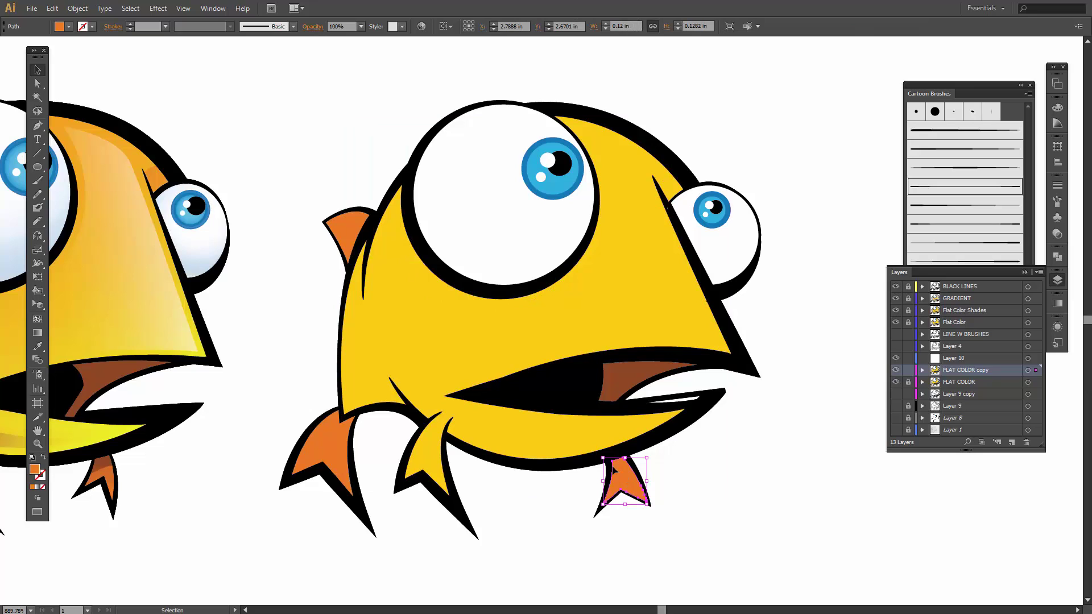
{"action": "left_click", "coordinate": [36, 225]}
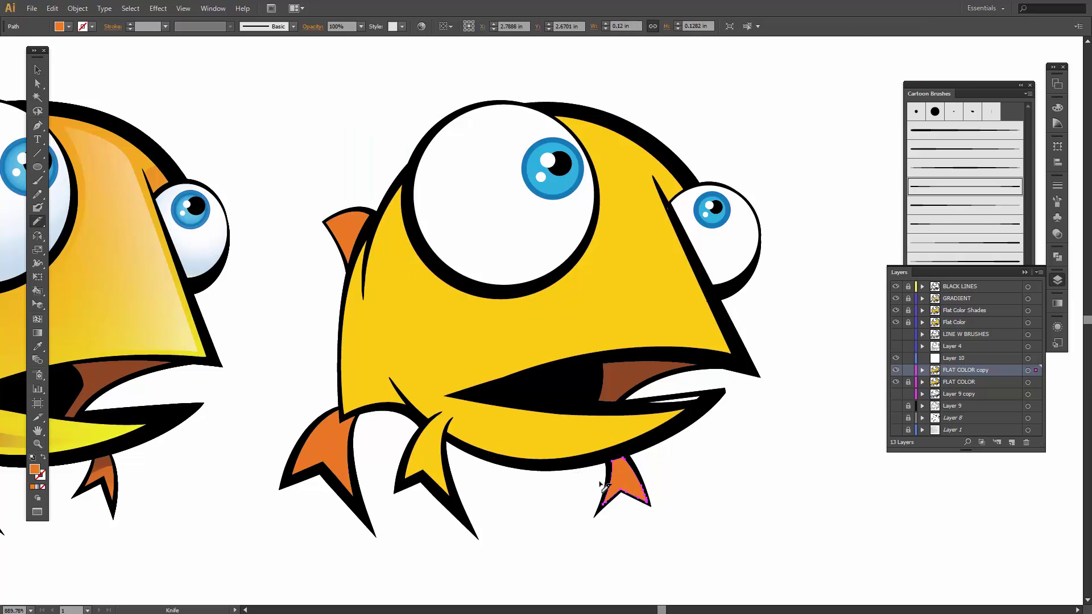
{"action": "left_click_drag", "start_coordinate": [614, 485], "coordinate": [658, 463]}
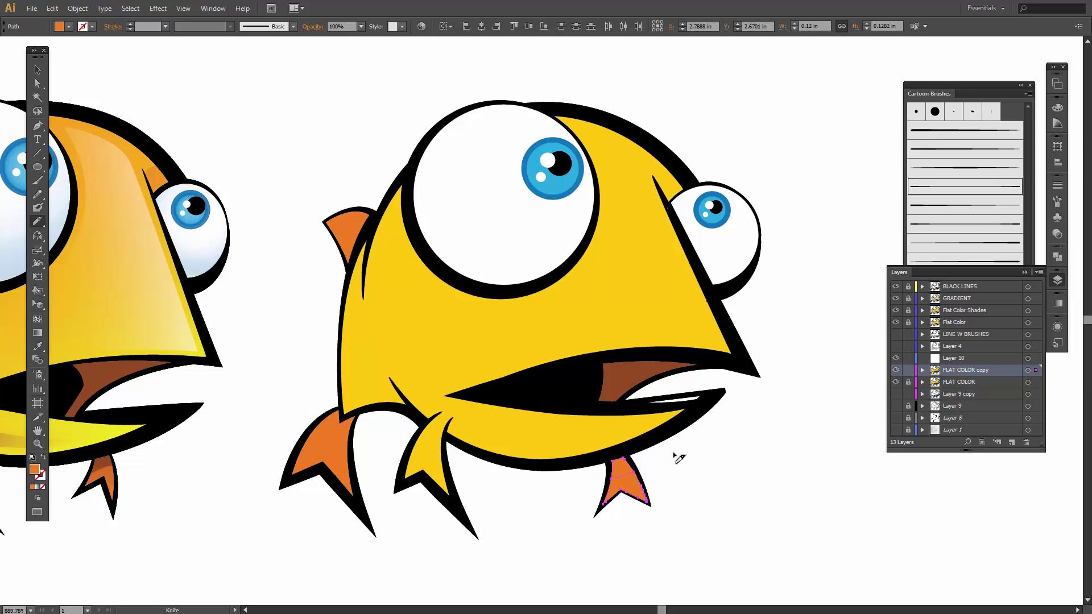
Step: Fill the upper piece of the small fin beneath the mouth with the dark brown swatch
{"action": "key", "text": "ctrl"}
{"action": "left_click", "coordinate": [633, 462], "text": "ctrl"}
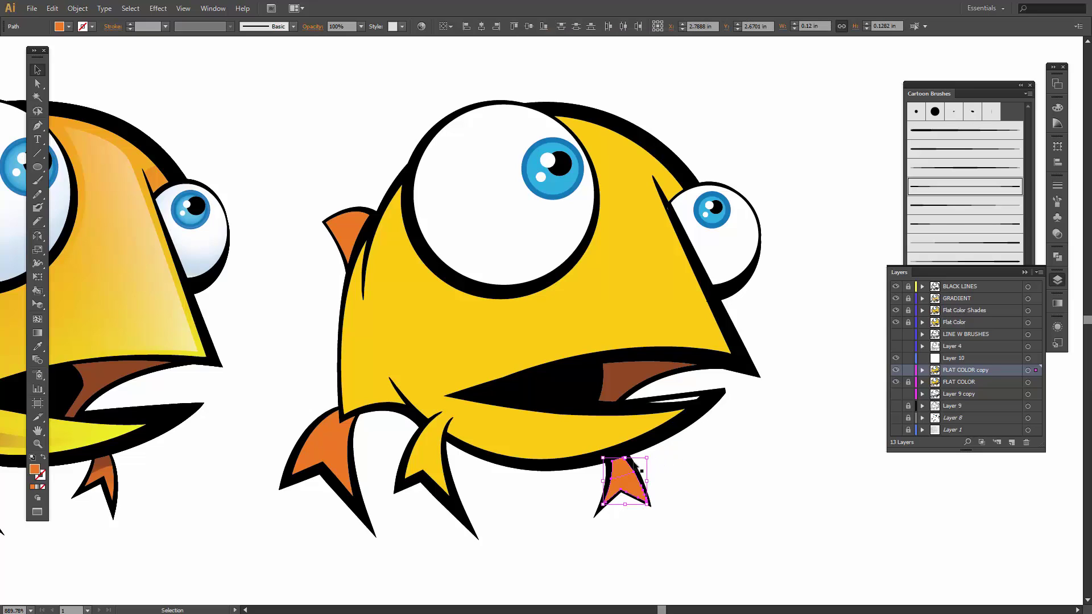
{"action": "left_click", "coordinate": [660, 480], "text": "ctrl"}
{"action": "left_click", "coordinate": [621, 467], "text": "ctrl"}
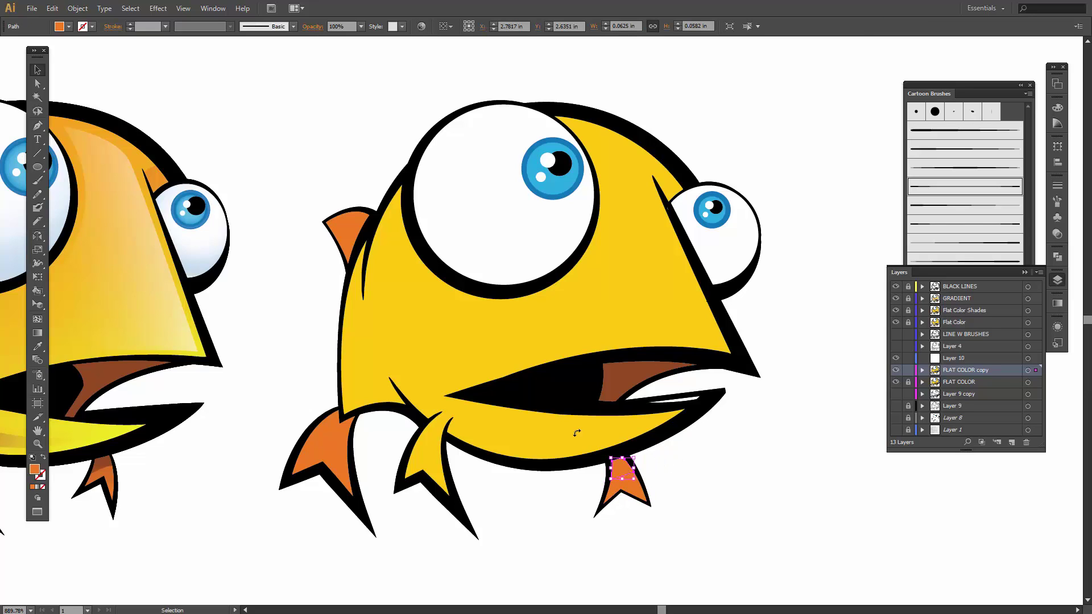
{"action": "left_click", "coordinate": [64, 27]}
{"action": "left_click", "coordinate": [72, 69]}
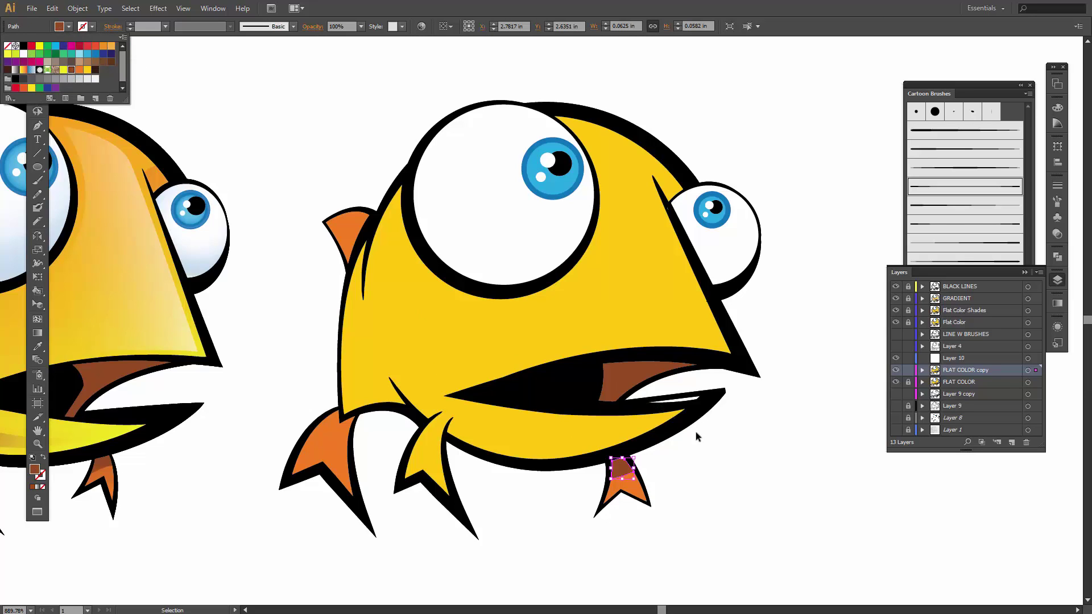
{"action": "key", "text": "Escape"}
Step: Fill the cut crescent under the large eye and the cut piece above the small eye with the orange swatch
{"action": "left_click", "coordinate": [471, 301], "text": "ctrl"}
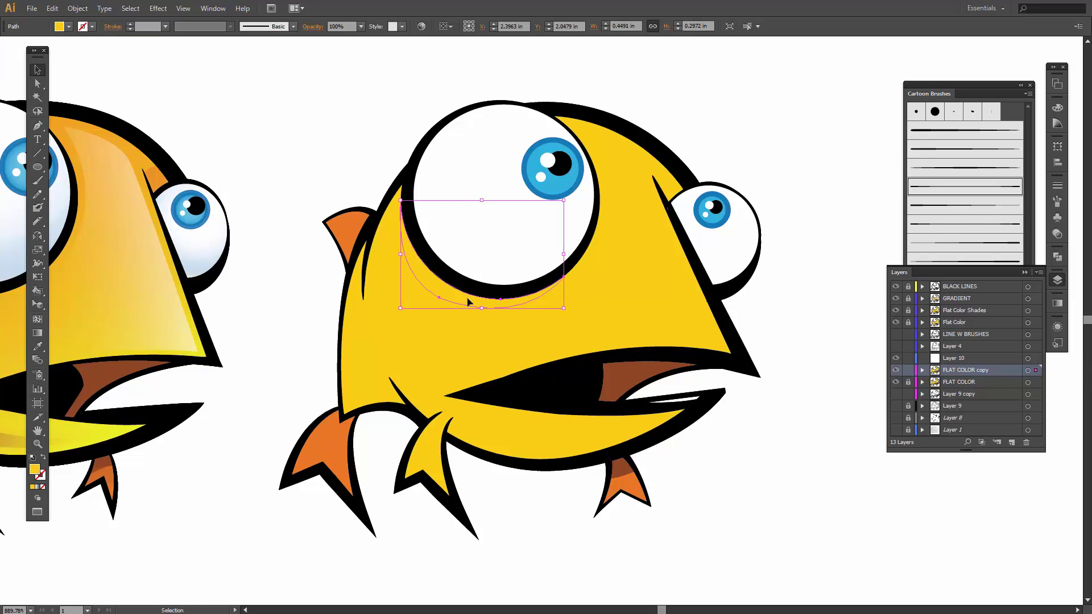
{"action": "left_click", "coordinate": [65, 28]}
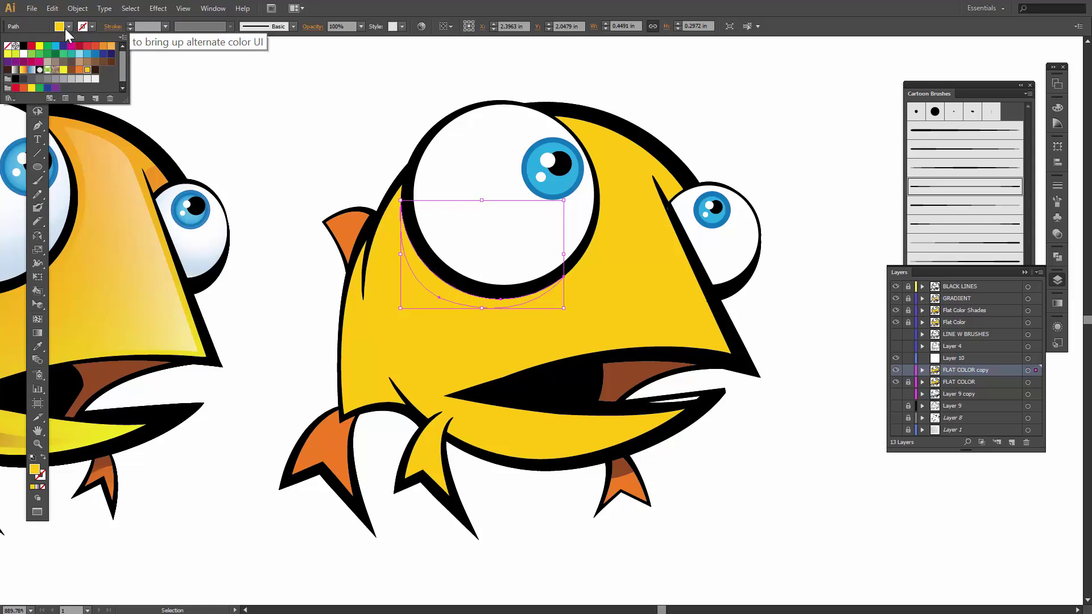
{"action": "left_click", "coordinate": [79, 69]}
{"action": "key", "text": "Escape"}
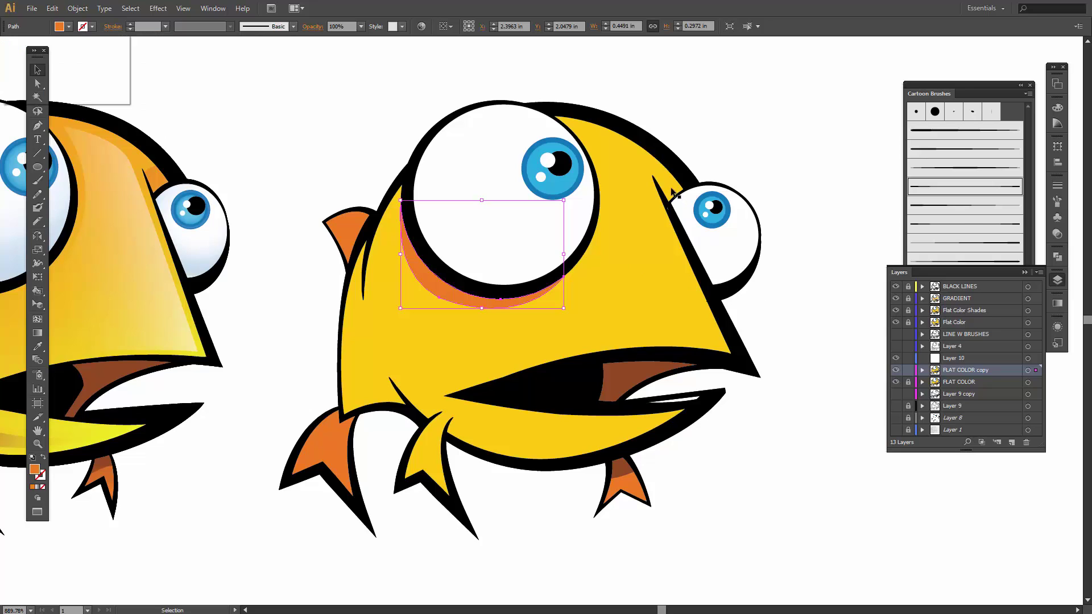
{"action": "double_click", "coordinate": [673, 191]}
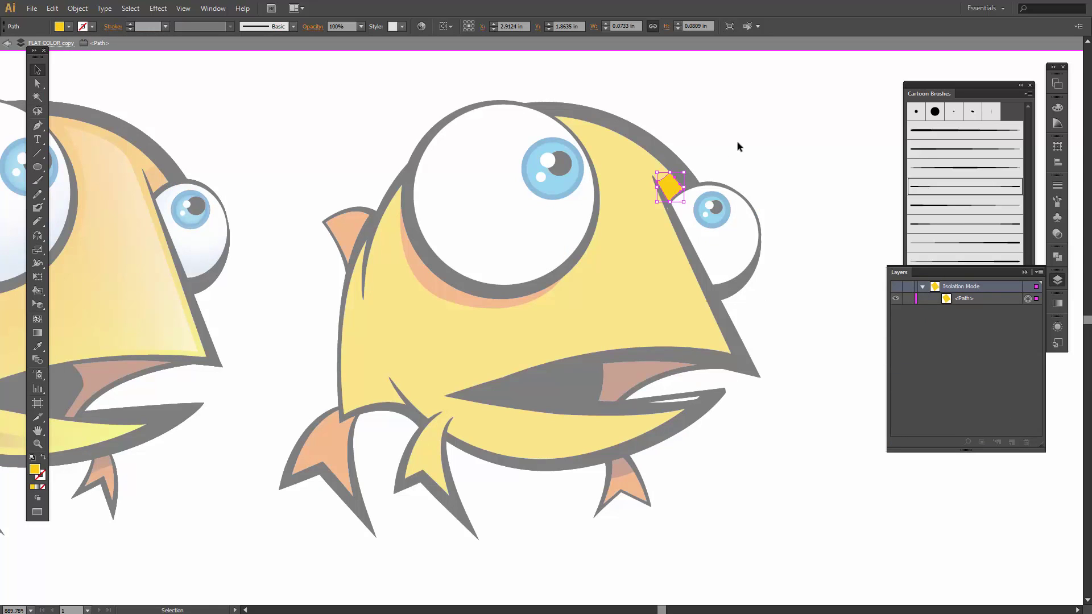
{"action": "double_click", "coordinate": [737, 142]}
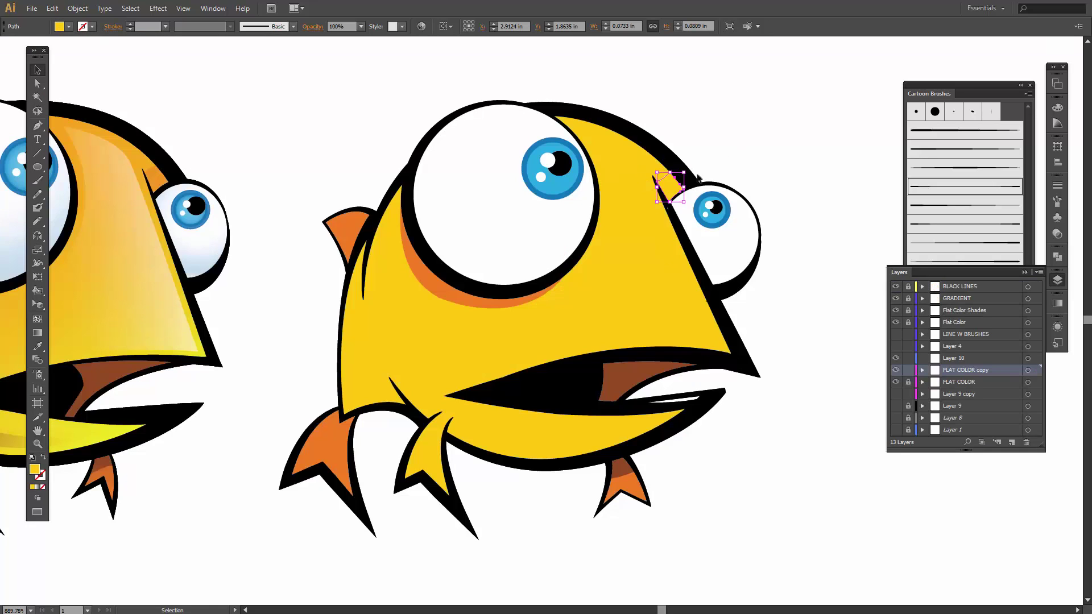
{"action": "left_click", "coordinate": [68, 26]}
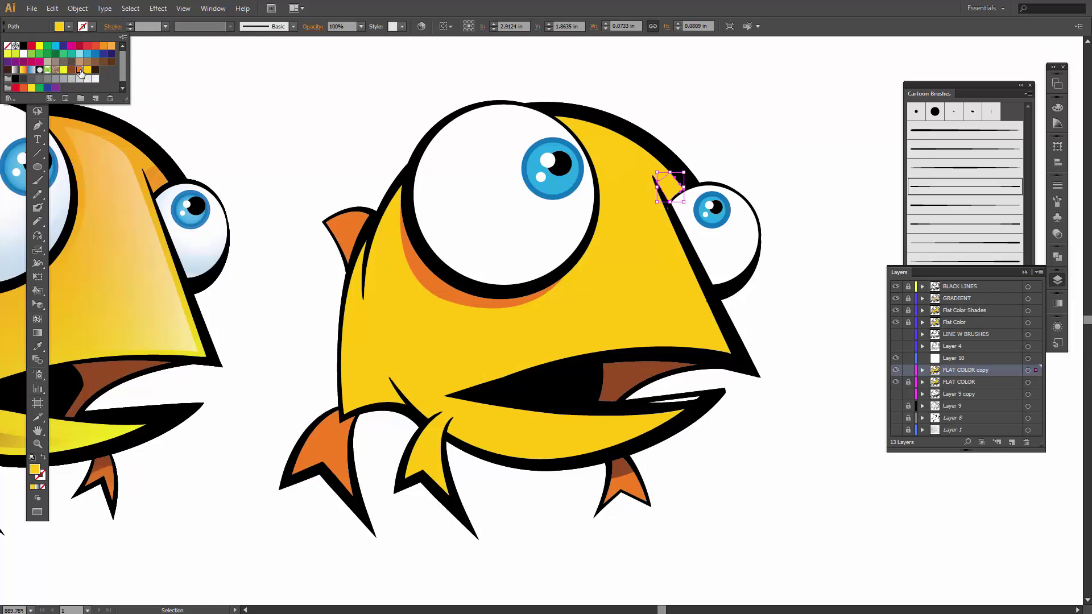
{"action": "left_click", "coordinate": [79, 70]}
Step: Cut the orange back fin with the Knife, separating the part nearest the body
{"action": "left_click_drag", "start_coordinate": [245, 299], "coordinate": [359, 268]}
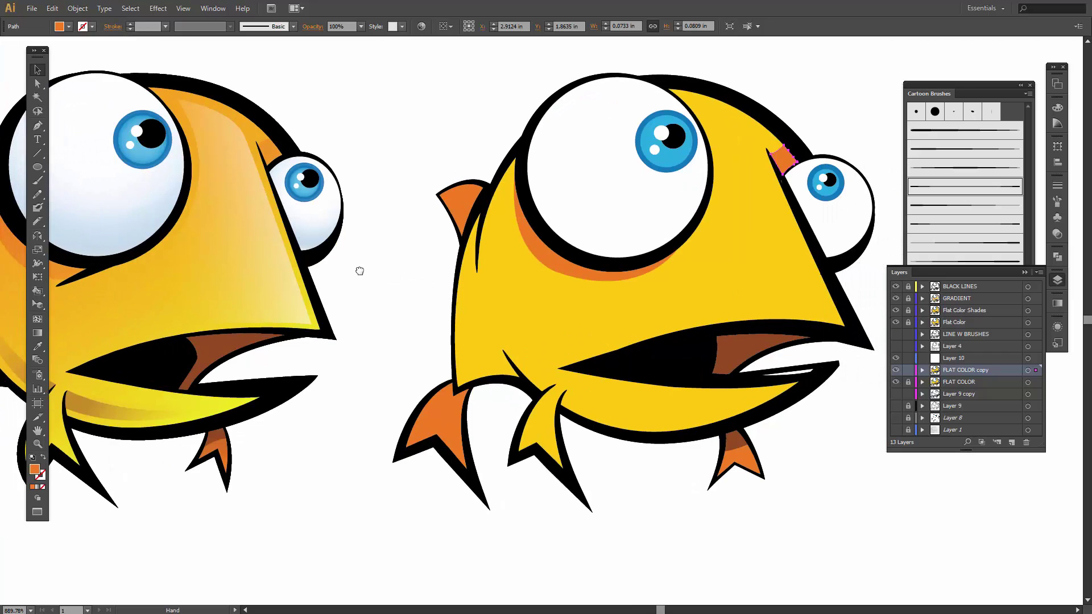
{"action": "left_click", "coordinate": [454, 205]}
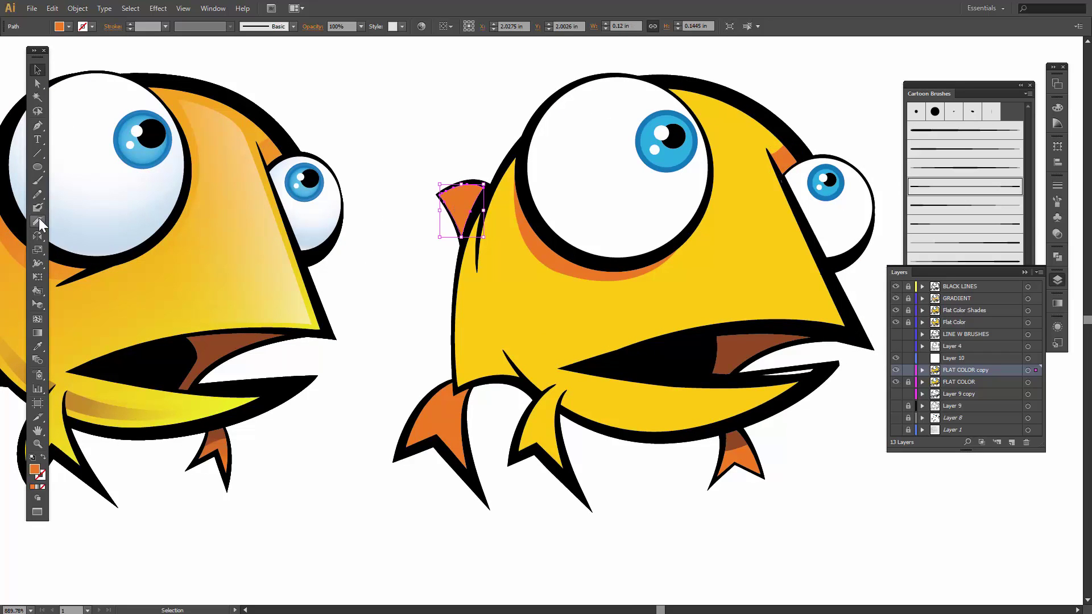
{"action": "left_click_drag", "start_coordinate": [39, 221], "coordinate": [80, 221]}
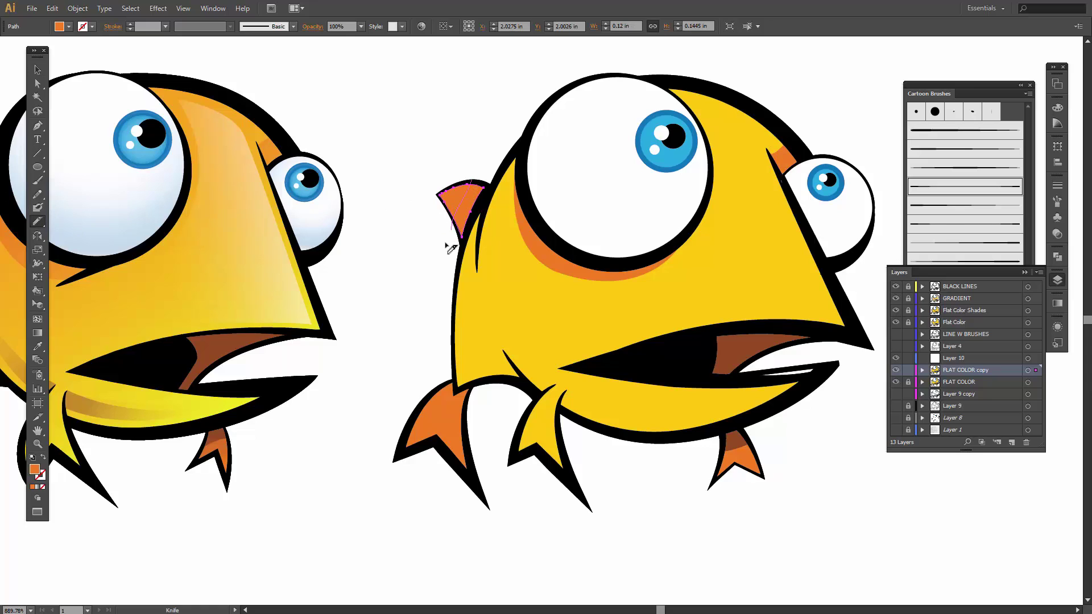
{"action": "left_click_drag", "start_coordinate": [446, 246], "coordinate": [448, 250]}
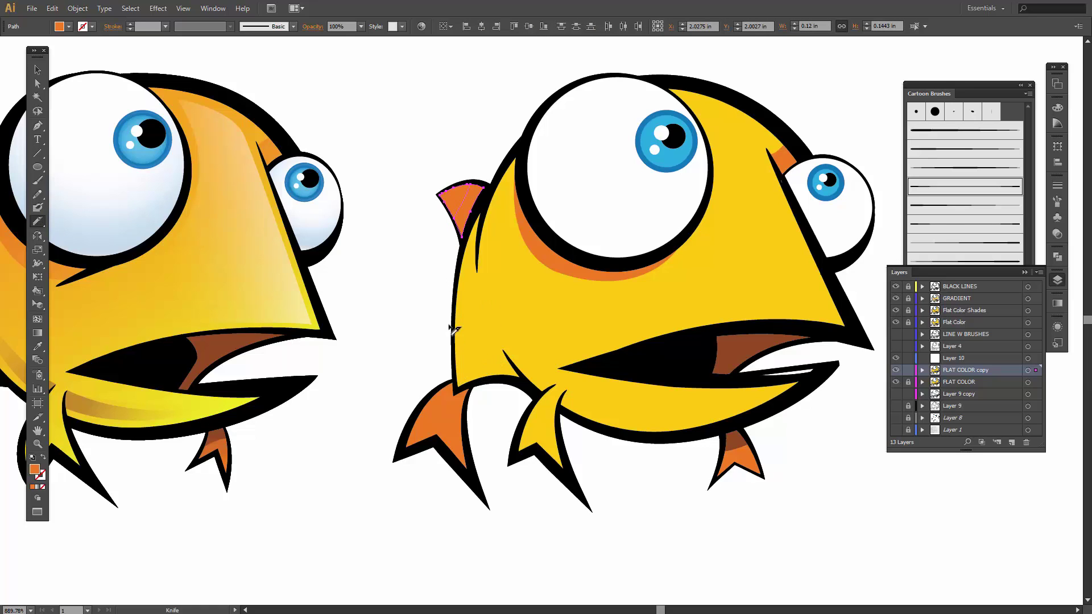
Step: Cut the yellow body with the Knife along a curve down its rear edge and across above the tail opening
{"action": "key", "text": "v"}
{"action": "left_click", "coordinate": [469, 316]}
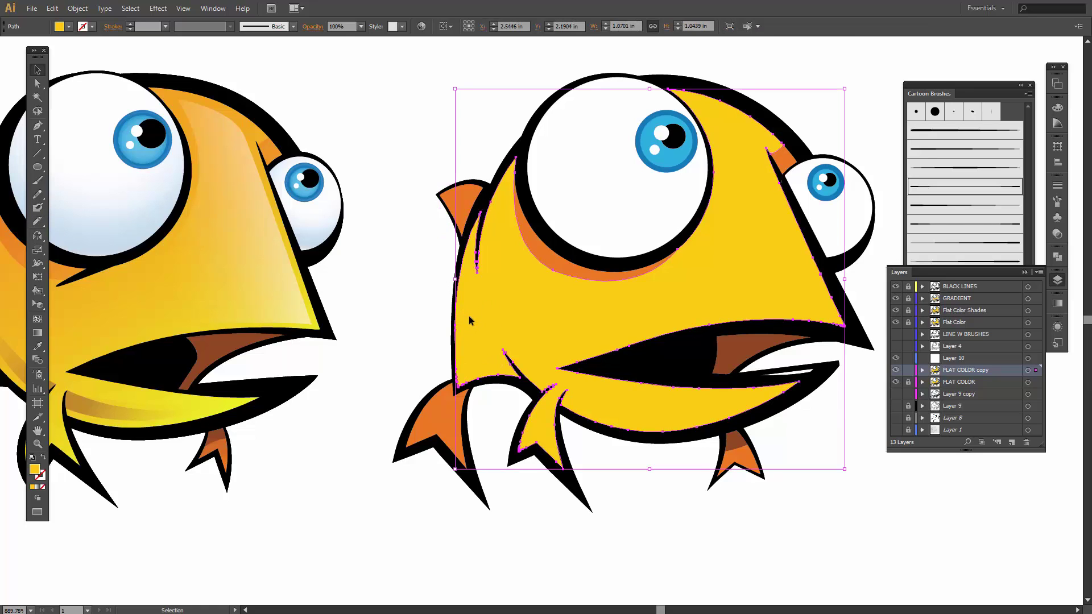
{"action": "left_click", "coordinate": [39, 220]}
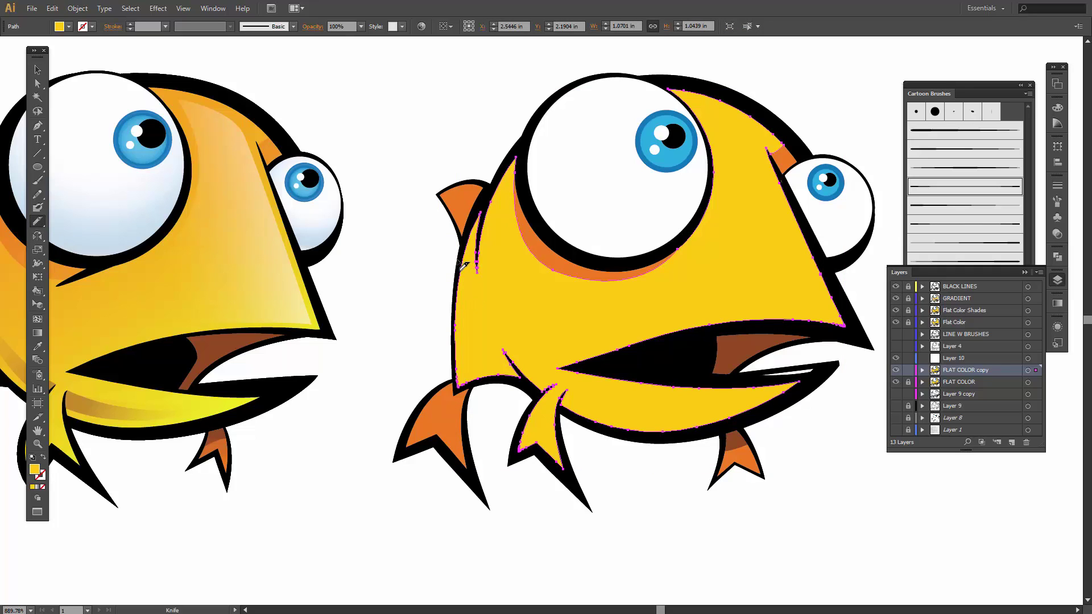
{"action": "mouse_move", "coordinate": [462, 262]}
{"action": "left_mouse_down"}
{"action": "mouse_move", "coordinate": [462, 341]}
{"action": "mouse_move", "coordinate": [508, 357]}
{"action": "mouse_move", "coordinate": [537, 391]}
{"action": "left_mouse_up"}
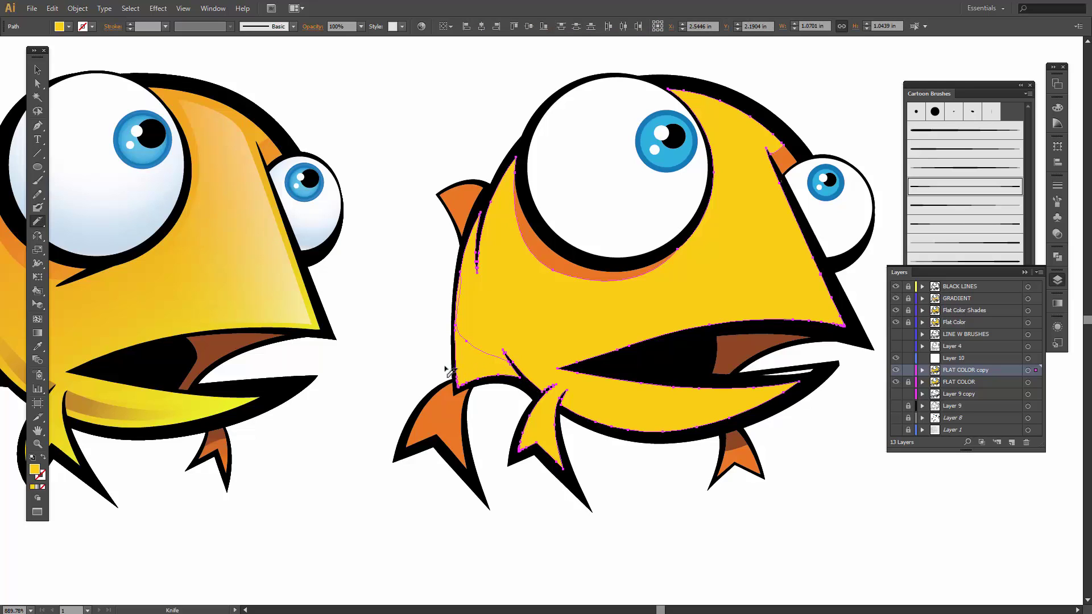
Step: Fill the cut piece at the body's lower rear with the orange swatch
{"action": "key", "text": "v"}
{"action": "left_click", "coordinate": [471, 364]}
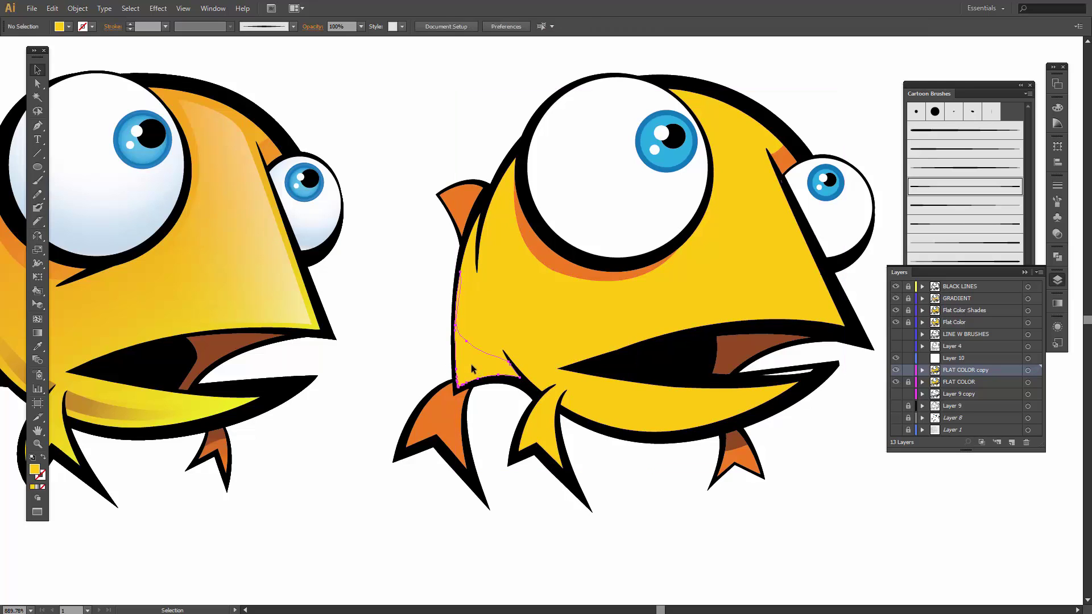
{"action": "left_click", "coordinate": [68, 26]}
{"action": "left_click", "coordinate": [79, 70]}
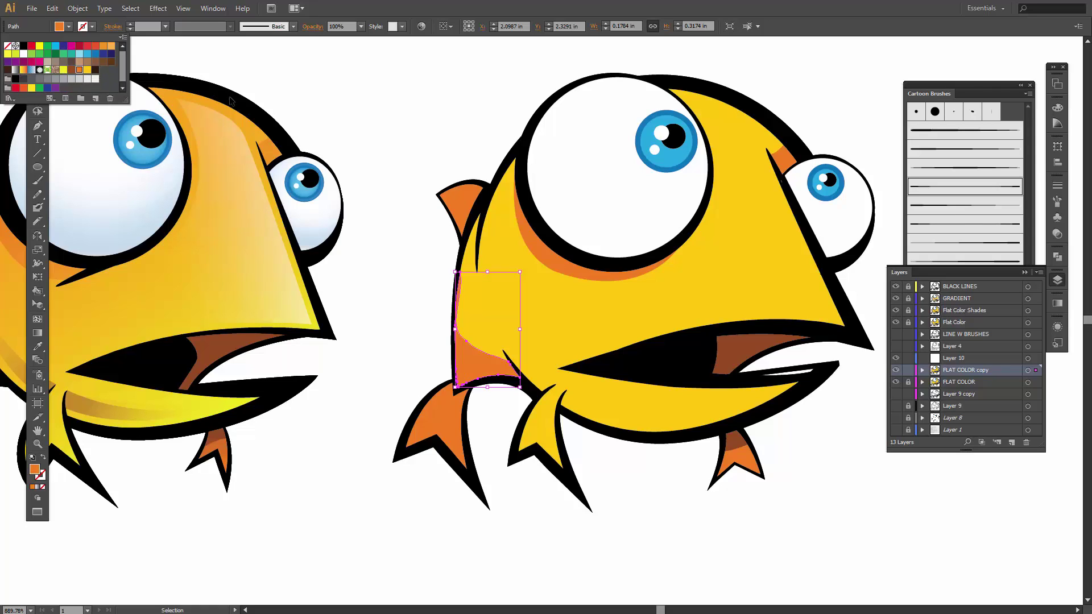
{"action": "left_click", "coordinate": [432, 333]}
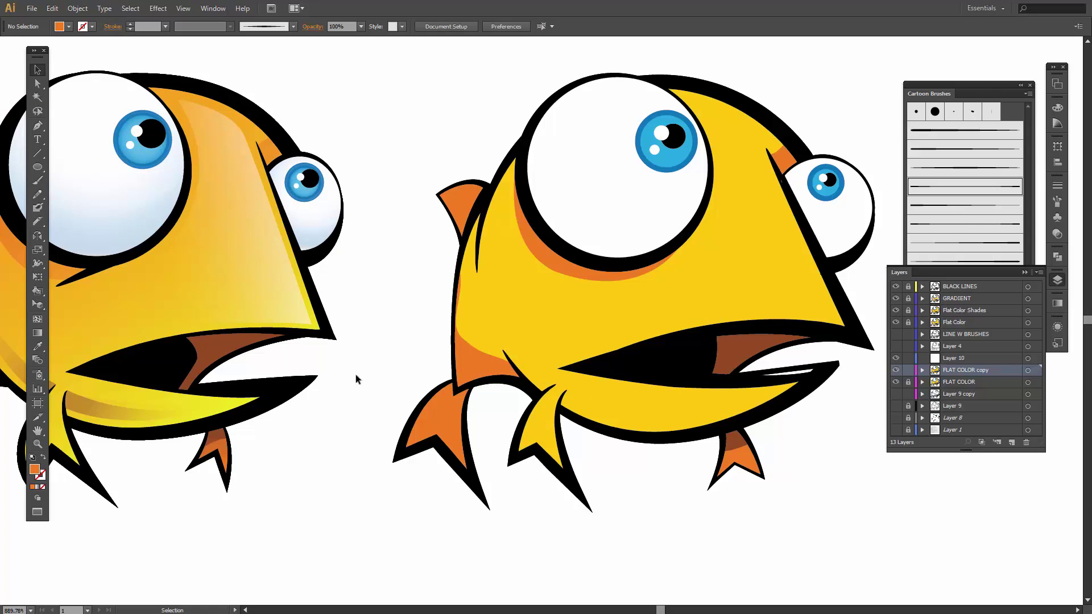
Step: Fill the back fin's piece nearest the body with the dark brown swatch
{"action": "left_click", "coordinate": [466, 215]}
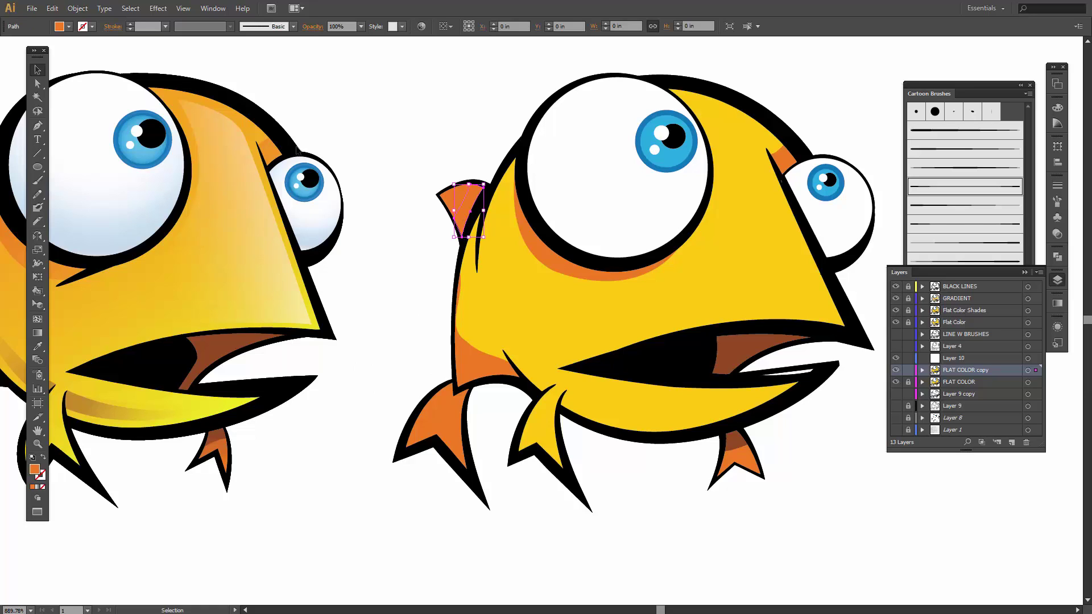
{"action": "left_click", "coordinate": [69, 27]}
{"action": "left_click", "coordinate": [76, 69]}
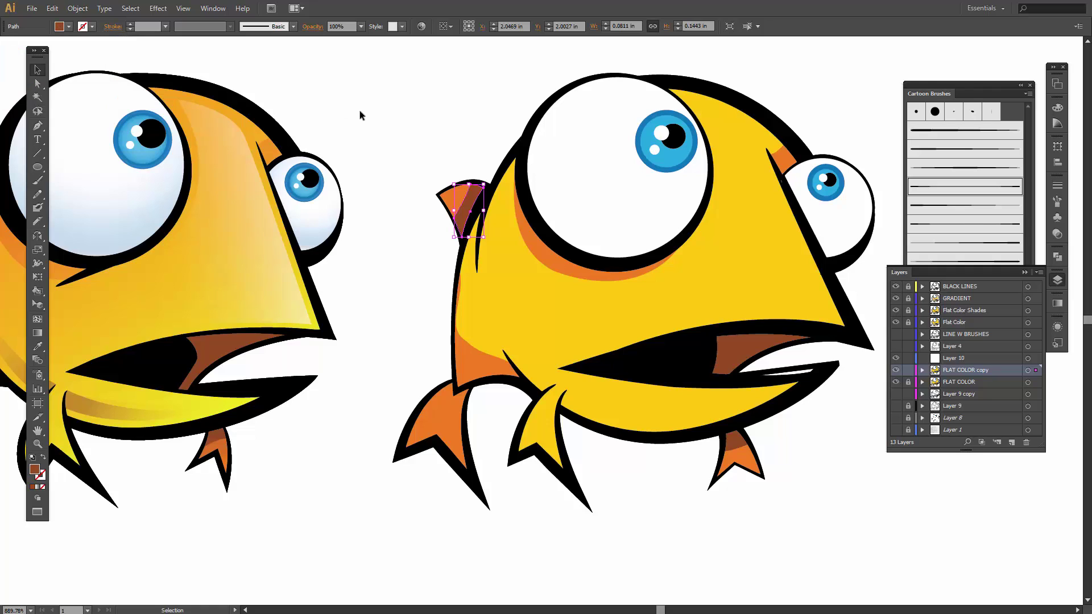
Step: Cut the whites of both eyes with the Knife along curves that separate a lower crescent in each
{"action": "left_click", "coordinate": [601, 143]}
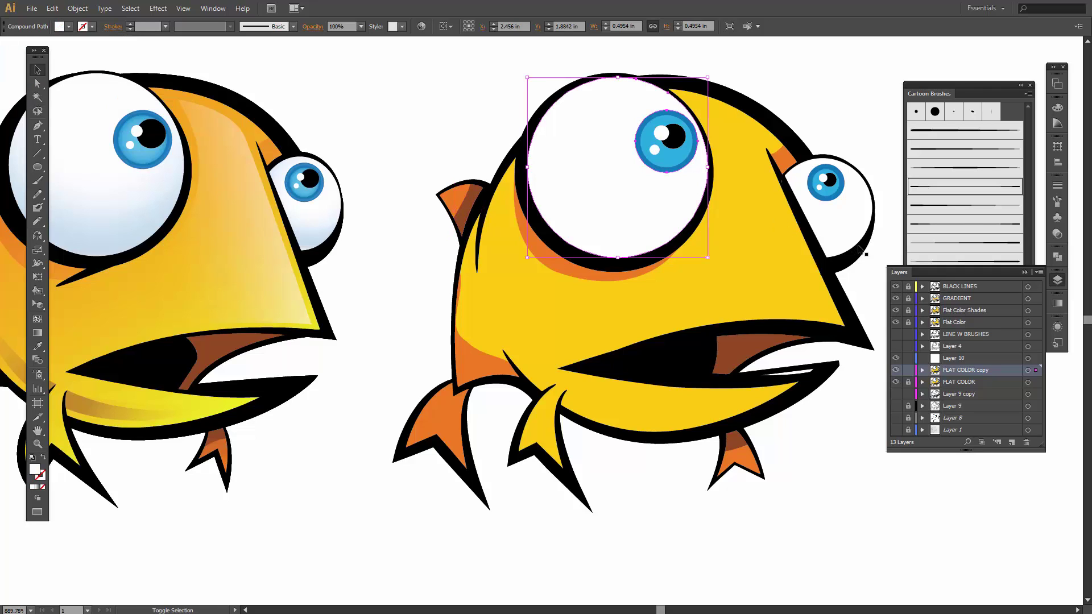
{"action": "left_click", "coordinate": [841, 231], "text": "shift"}
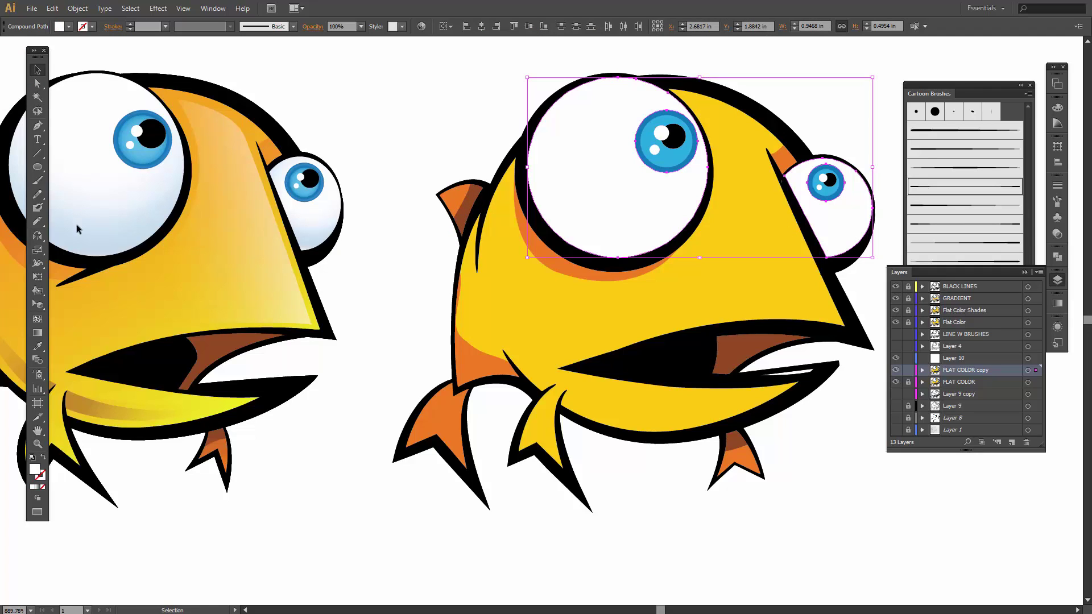
{"action": "left_click", "coordinate": [35, 221]}
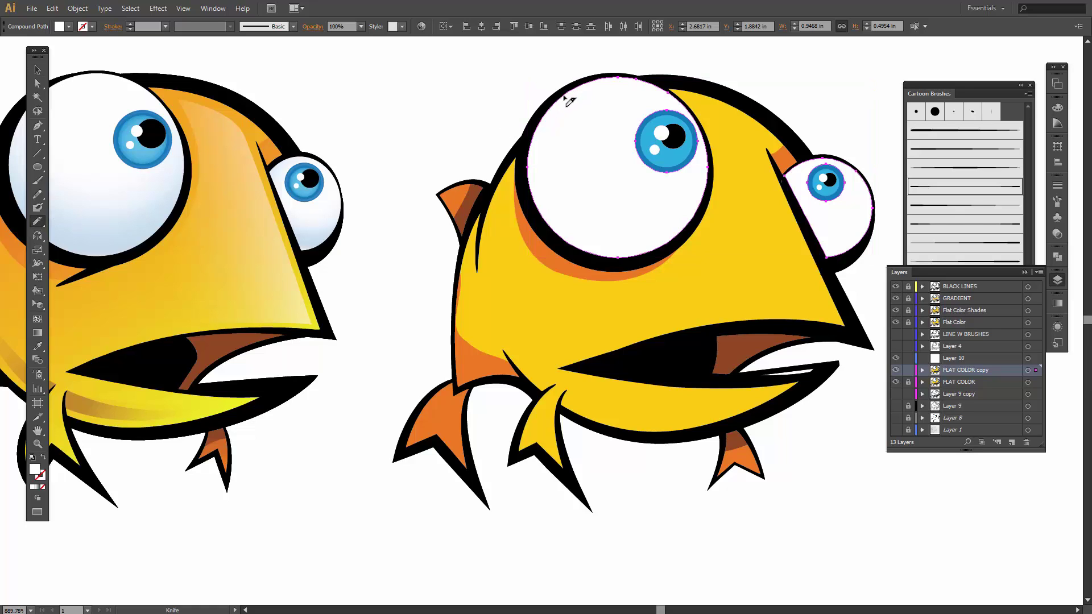
{"action": "mouse_move", "coordinate": [565, 98]}
{"action": "left_mouse_down"}
{"action": "mouse_move", "coordinate": [566, 187]}
{"action": "mouse_move", "coordinate": [594, 224]}
{"action": "mouse_move", "coordinate": [622, 234]}
{"action": "mouse_move", "coordinate": [680, 225]}
{"action": "mouse_move", "coordinate": [709, 190]}
{"action": "left_mouse_up"}
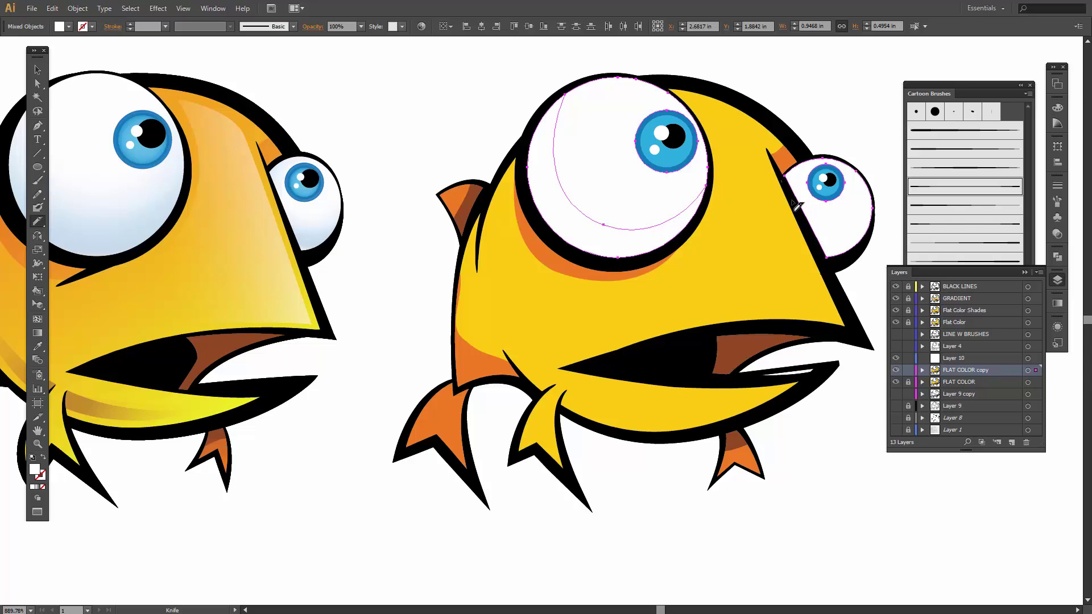
{"action": "mouse_move", "coordinate": [794, 205]}
{"action": "left_mouse_down"}
{"action": "mouse_move", "coordinate": [836, 238]}
{"action": "mouse_move", "coordinate": [868, 219]}
{"action": "mouse_move", "coordinate": [864, 179]}
{"action": "mouse_move", "coordinate": [848, 160]}
{"action": "left_mouse_up"}
{"action": "key", "text": "v"}
{"action": "left_click", "coordinate": [412, 125]}
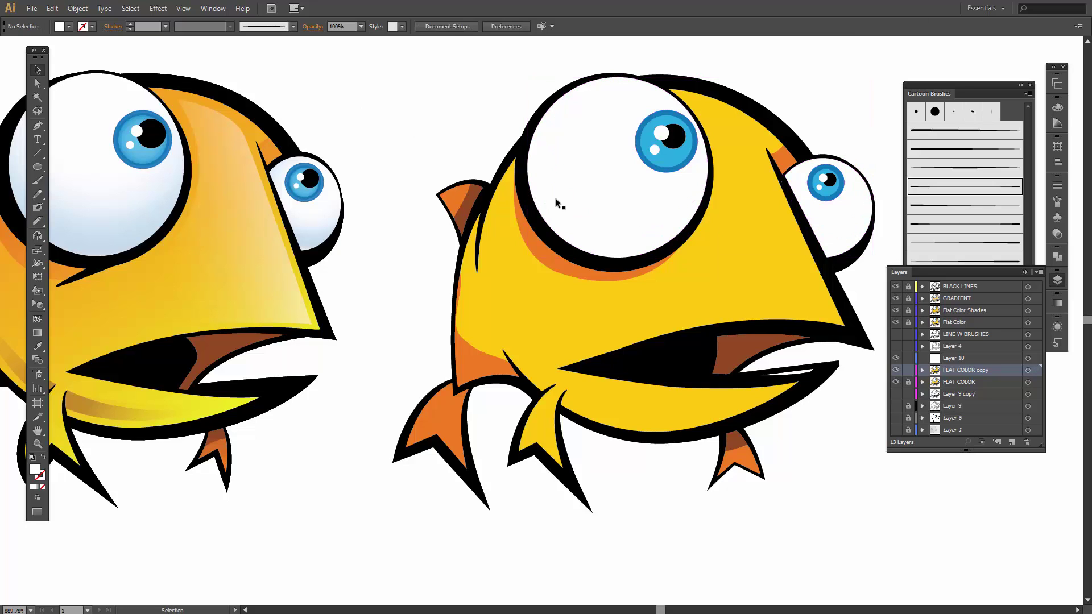
Step: Fill the lower crescents of both eye whites with the light gray swatch C=0 M=0 Y=0 K=10
{"action": "left_click", "coordinate": [555, 198]}
{"action": "left_click", "coordinate": [865, 251], "text": "shift"}
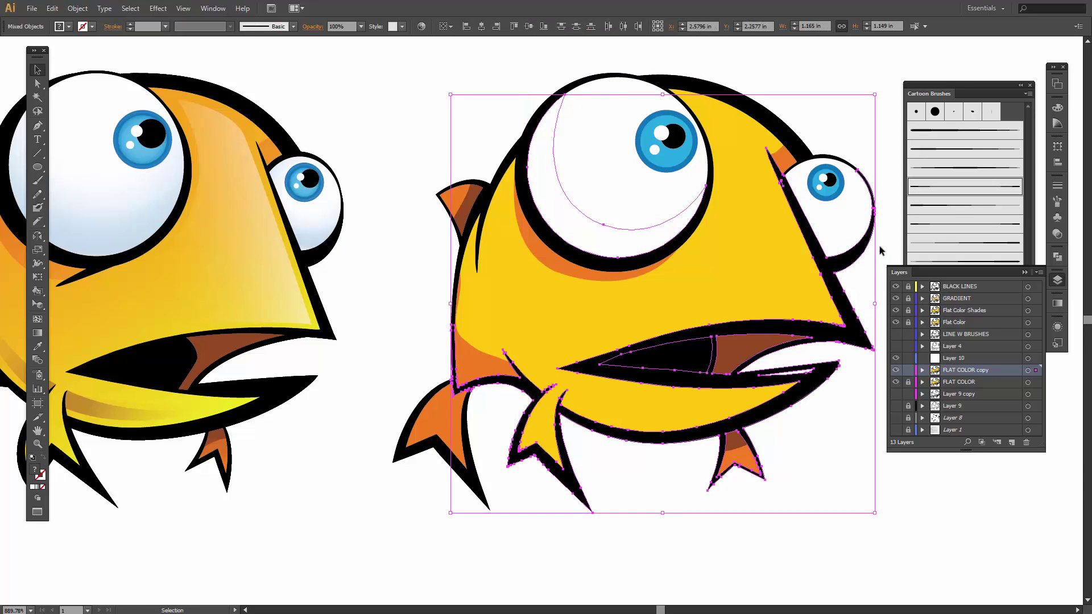
{"action": "left_click", "coordinate": [879, 246]}
{"action": "left_click", "coordinate": [854, 227]}
{"action": "left_click", "coordinate": [651, 228], "text": "shift"}
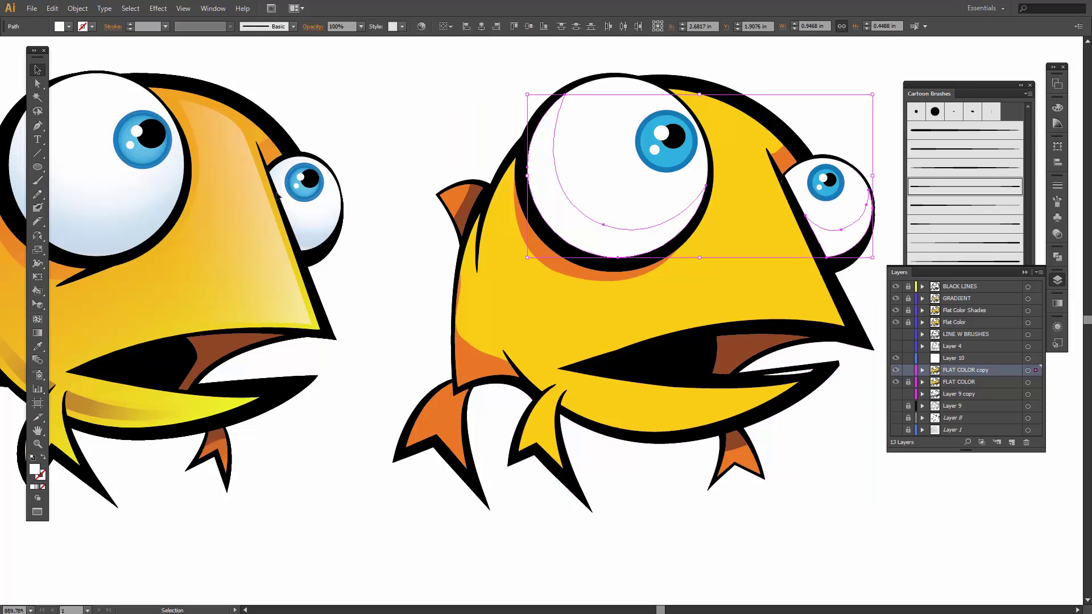
{"action": "left_click", "coordinate": [68, 26]}
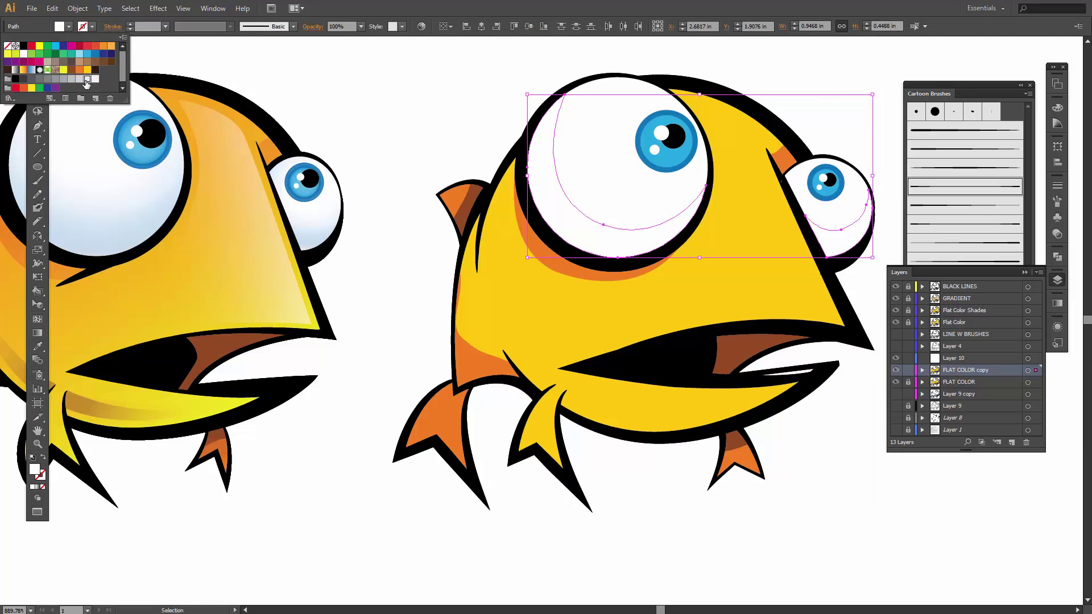
{"action": "left_click", "coordinate": [80, 79]}
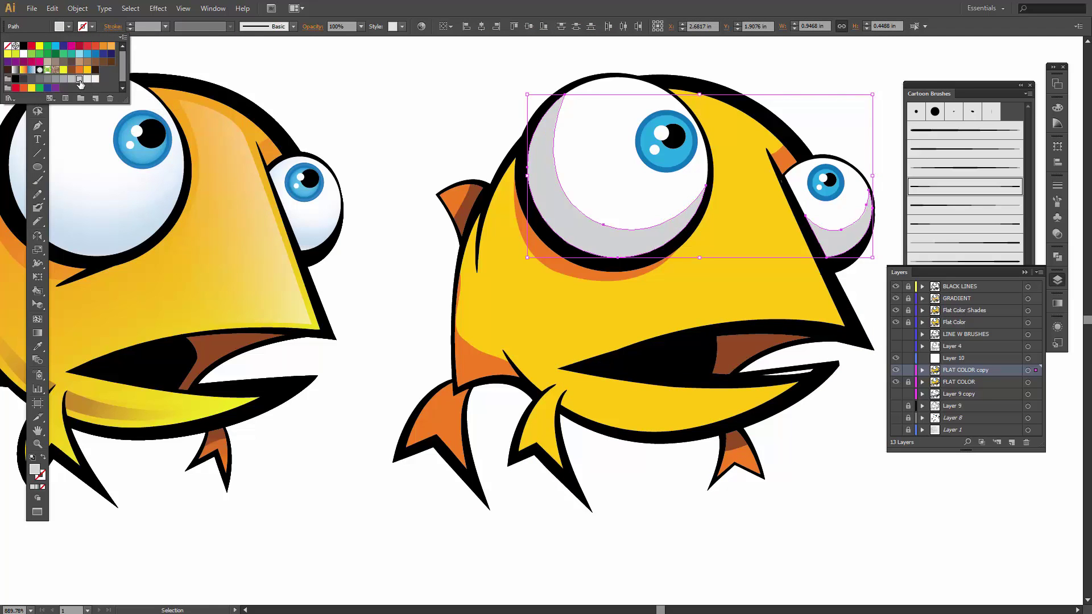
{"action": "left_click", "coordinate": [81, 81]}
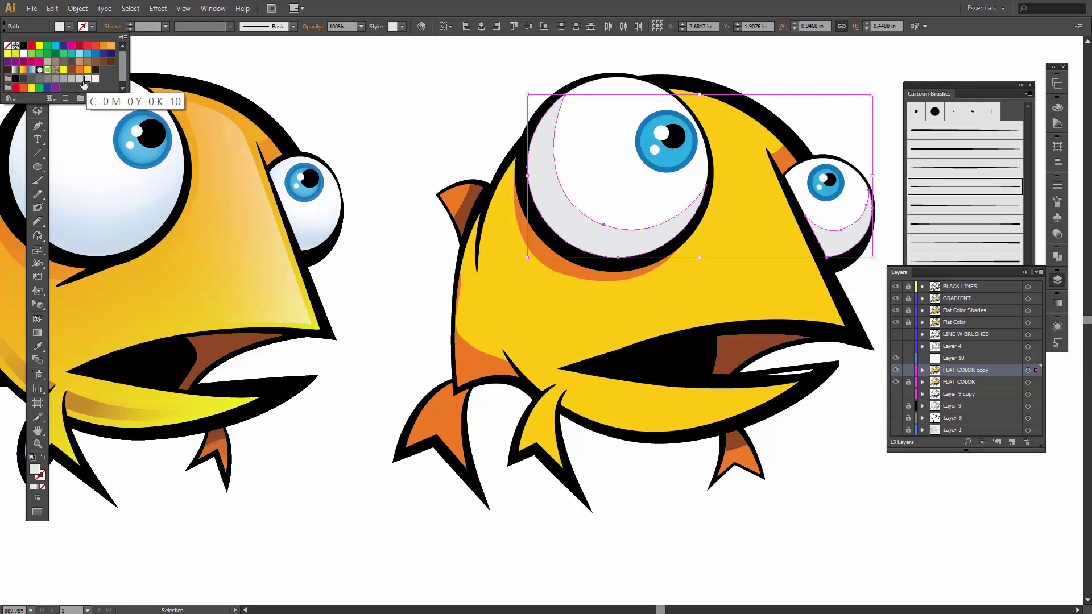
Step: Try a darker gray on both eye-white crescents and return them to the C=0 M=0 Y=0 K=10 swatch
{"action": "left_click", "coordinate": [79, 81]}
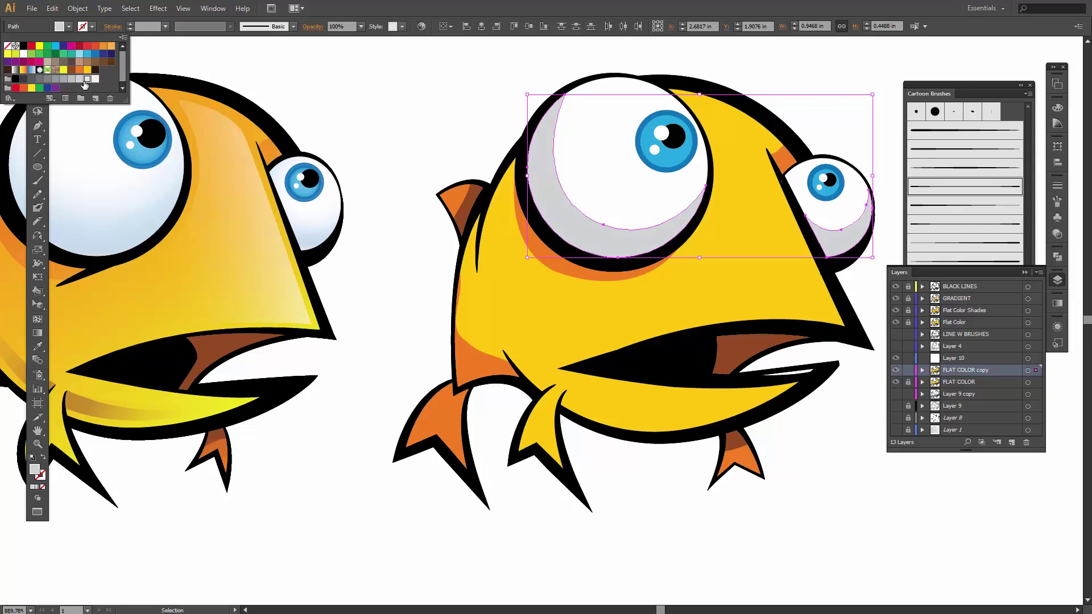
{"action": "left_click", "coordinate": [84, 80]}
{"action": "left_click", "coordinate": [348, 94]}
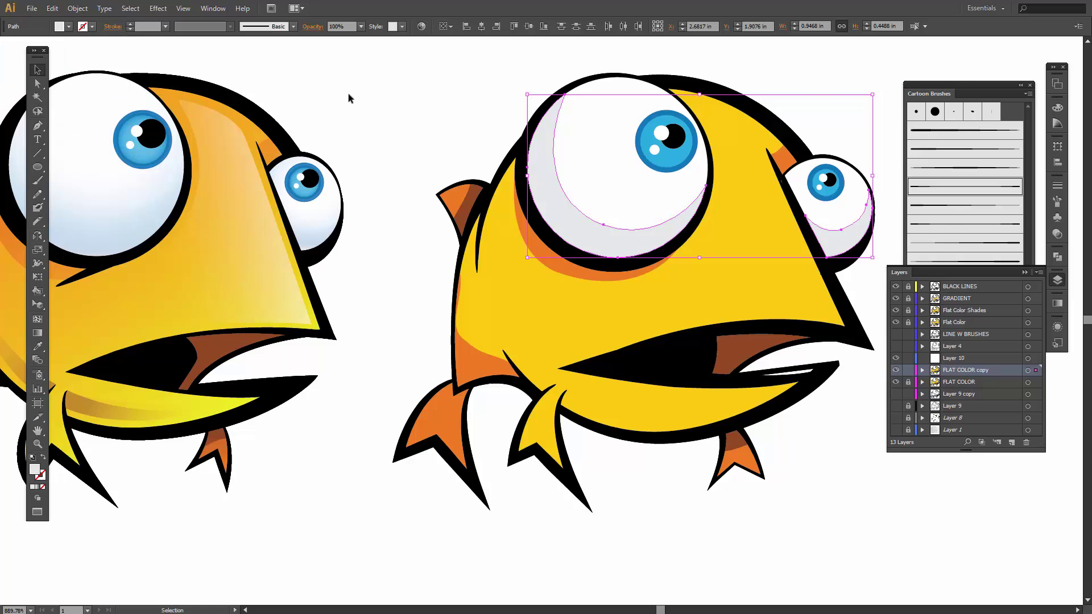
{"action": "left_click", "coordinate": [380, 132]}
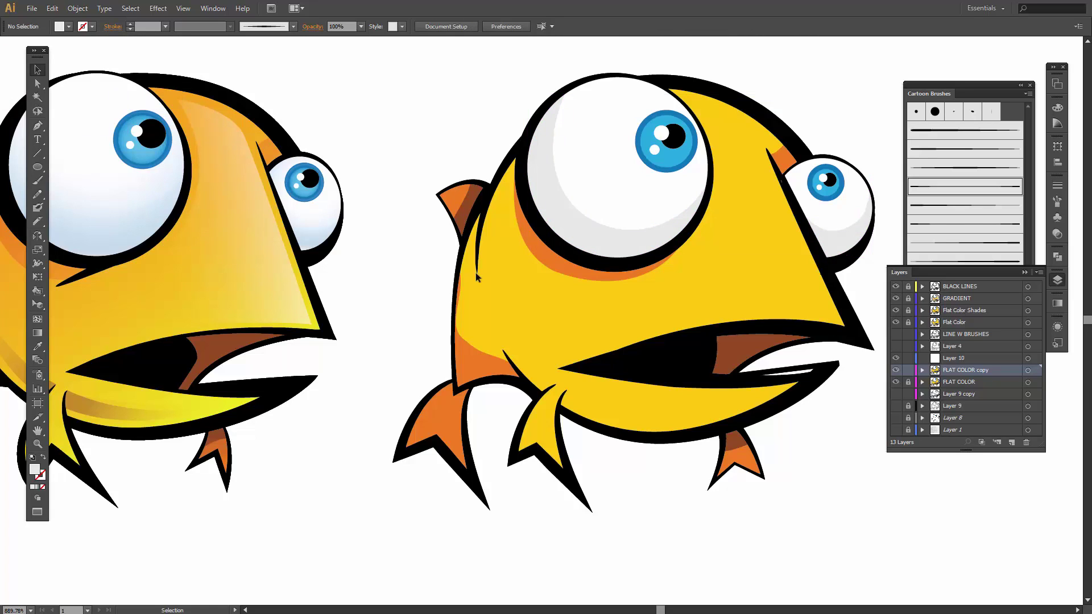
Step: Paint over the thin white gap near the tip of the lower jaw in black with the Blob Brush
{"action": "left_click", "coordinate": [799, 376]}
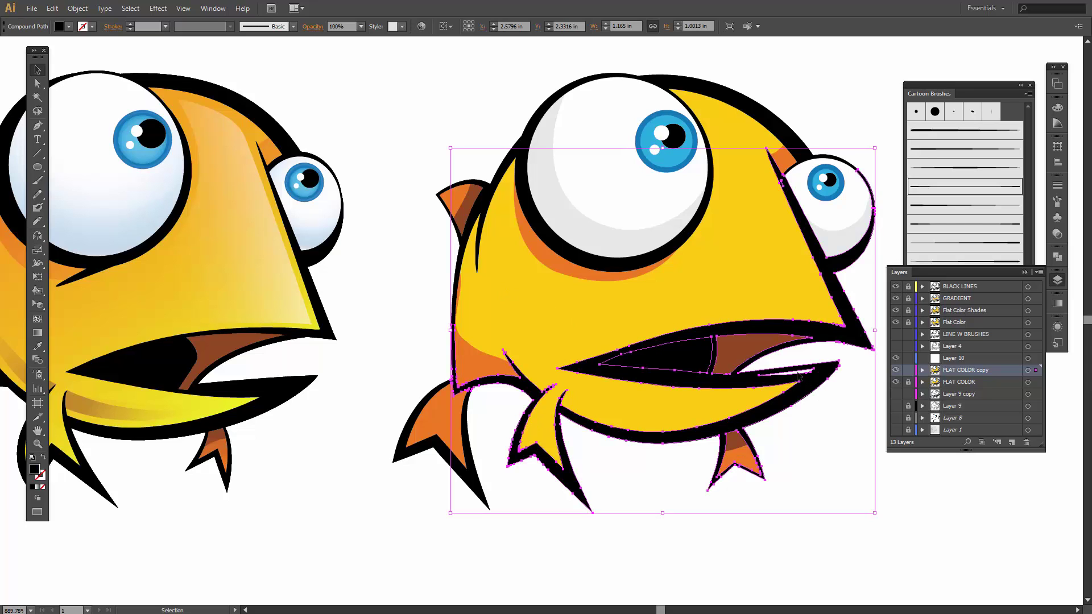
{"action": "left_click", "coordinate": [851, 392]}
{"action": "left_click", "coordinate": [805, 375]}
{"action": "left_click", "coordinate": [841, 417]}
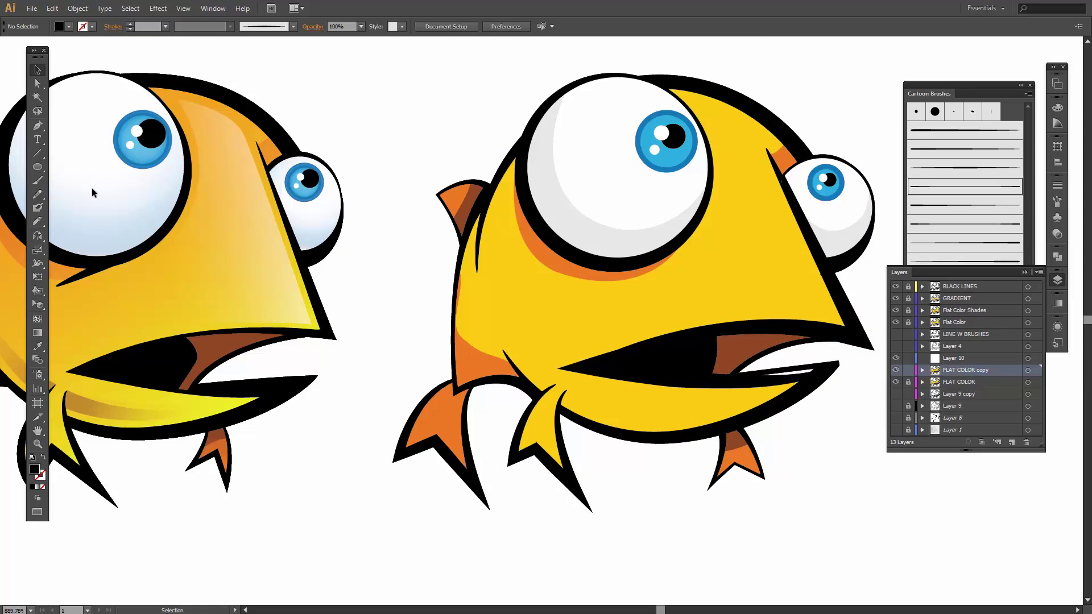
{"action": "left_click", "coordinate": [36, 209]}
{"action": "mouse_move", "coordinate": [766, 376]}
{"action": "left_mouse_down"}
{"action": "mouse_move", "coordinate": [819, 371]}
{"action": "mouse_move", "coordinate": [765, 376]}
{"action": "mouse_move", "coordinate": [790, 371]}
{"action": "left_mouse_up"}
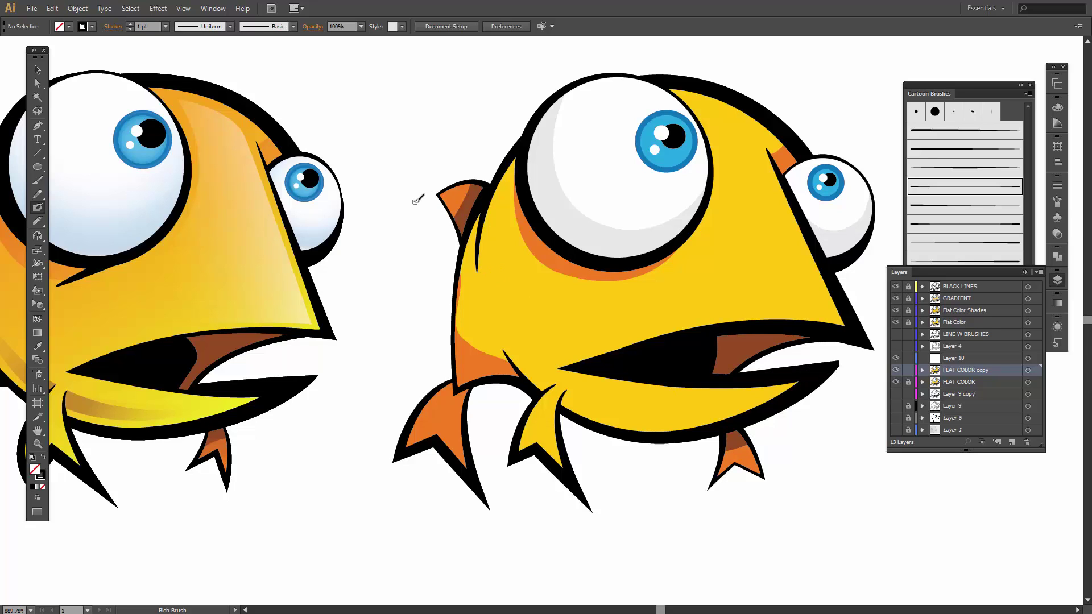
{"action": "key", "text": "v"}
Step: Unlock the FLAT COLOR layer, duplicate it, and place the duplicate above FLAT COLOR copy
{"action": "key", "text": "ctrl+minus"}
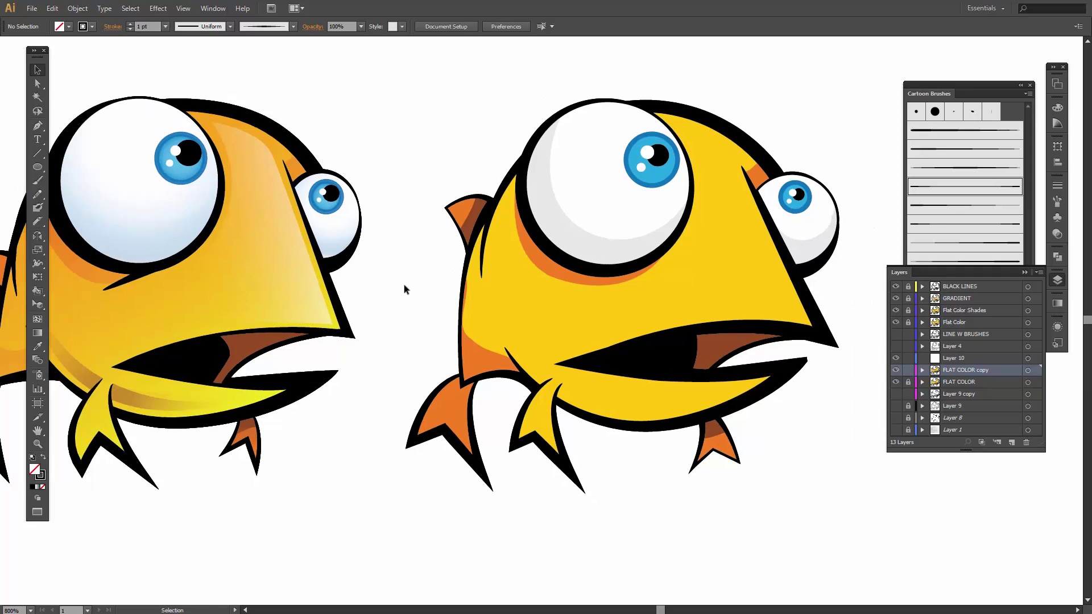
{"action": "key", "text": "space"}
{"action": "left_click_drag", "start_coordinate": [383, 273], "coordinate": [461, 283]}
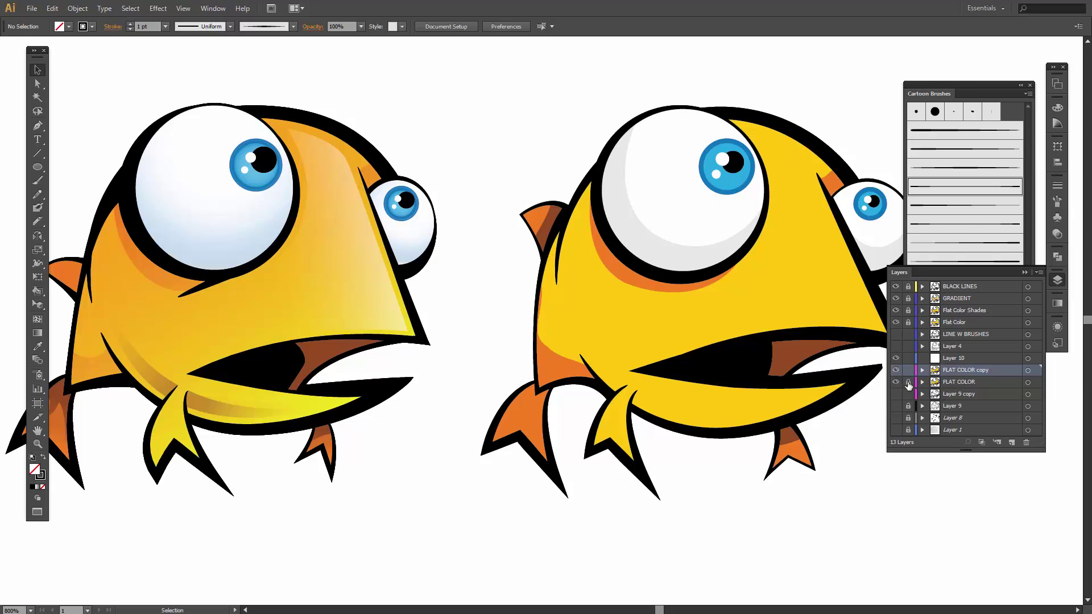
{"action": "left_click", "coordinate": [909, 382]}
{"action": "left_click", "coordinate": [965, 383]}
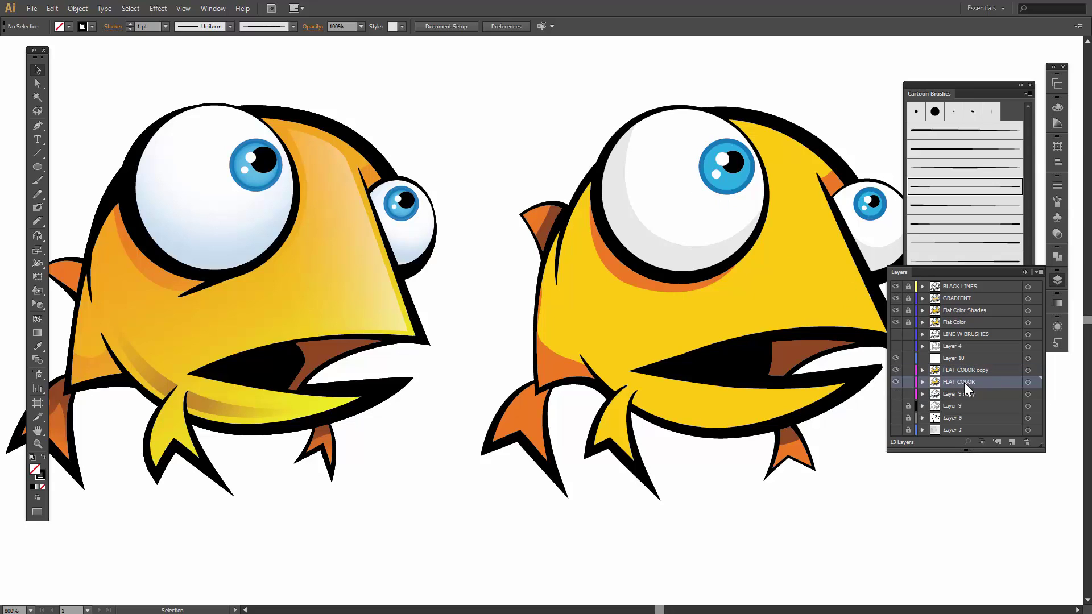
{"action": "left_click", "coordinate": [1039, 272]}
{"action": "left_click", "coordinate": [921, 221]}
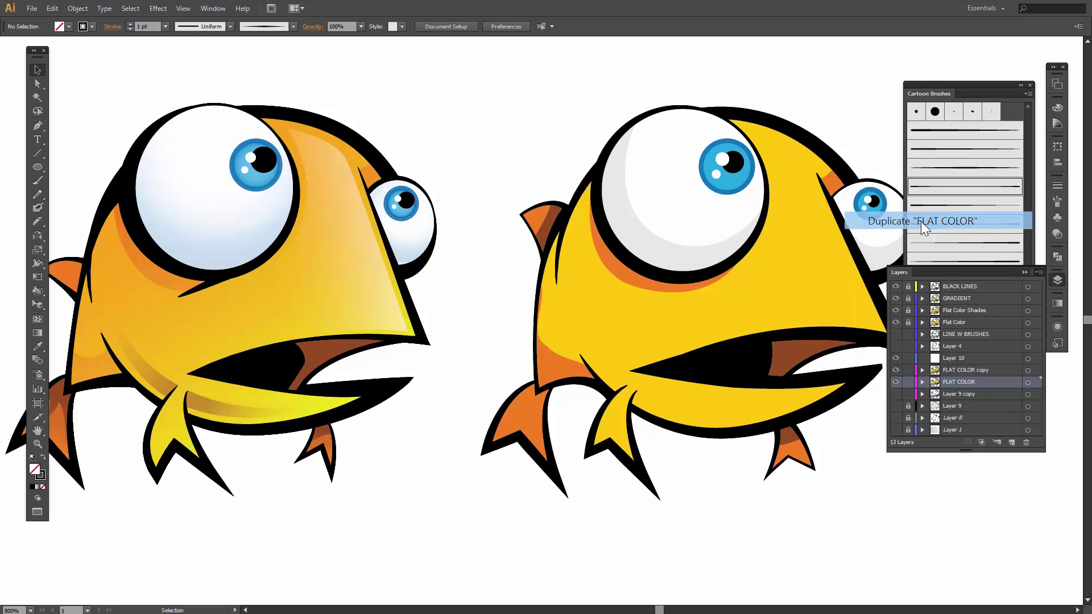
{"action": "left_click_drag", "start_coordinate": [954, 379], "coordinate": [953, 370]}
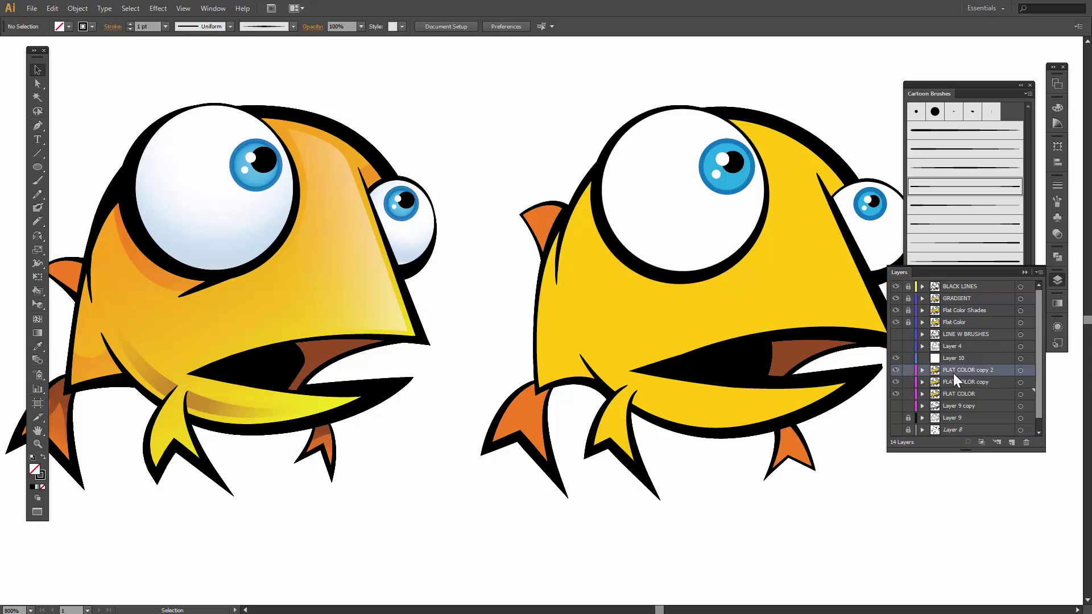
Step: Rename the new duplicate layer GRADIENT and lock the FLAT COLOR and FLAT COLOR copy layers
{"action": "double_click", "coordinate": [960, 368]}
{"action": "type", "text": "GRADIENT"}
{"action": "key", "text": "Return"}
{"action": "left_click", "coordinate": [909, 395]}
{"action": "left_click", "coordinate": [908, 382]}
Step: Clear the workspace around the fish by closing the Cartoon Brushes library and collapsing the layer list
{"action": "left_click", "coordinate": [1030, 86]}
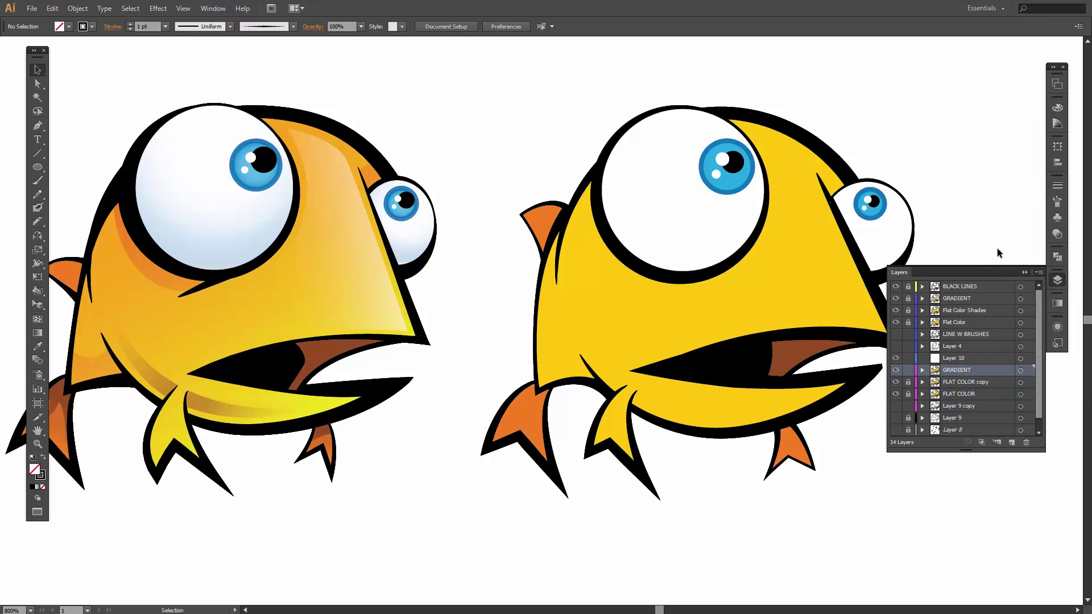
{"action": "left_click", "coordinate": [1026, 272]}
{"action": "left_click_drag", "start_coordinate": [860, 317], "coordinate": [928, 310]}
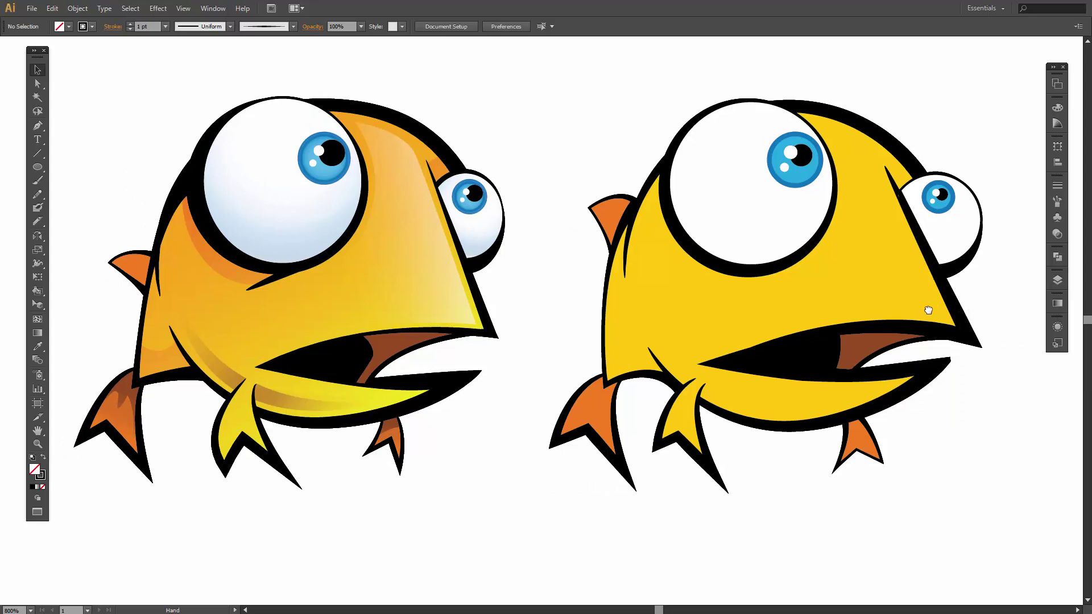
Step: Apply a linear gradient fill to the yellow body of the flat-colored fish
{"action": "left_click", "coordinate": [860, 281]}
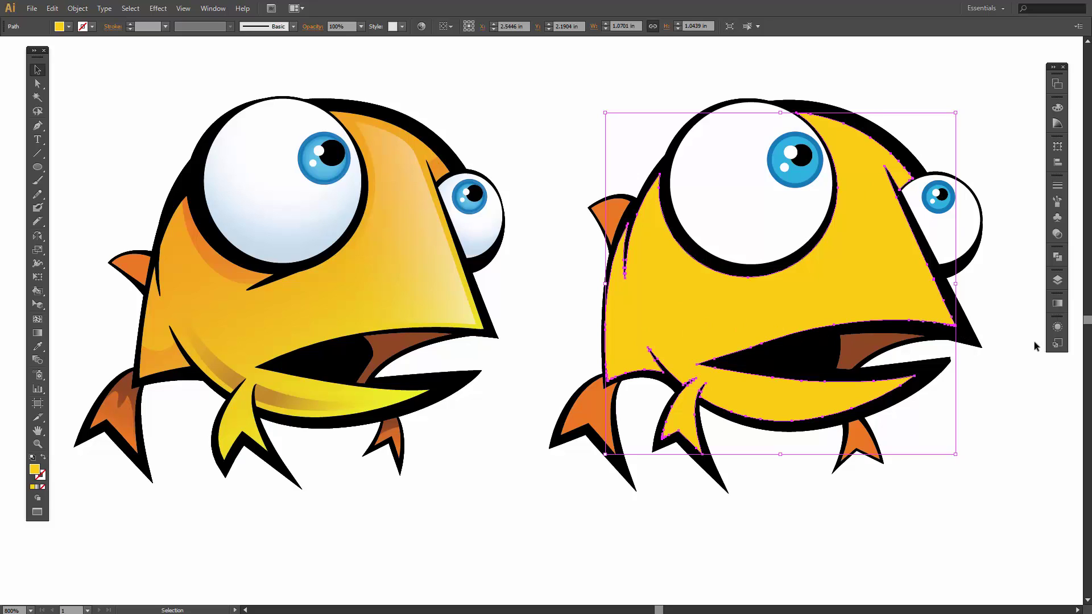
{"action": "left_click", "coordinate": [1058, 304]}
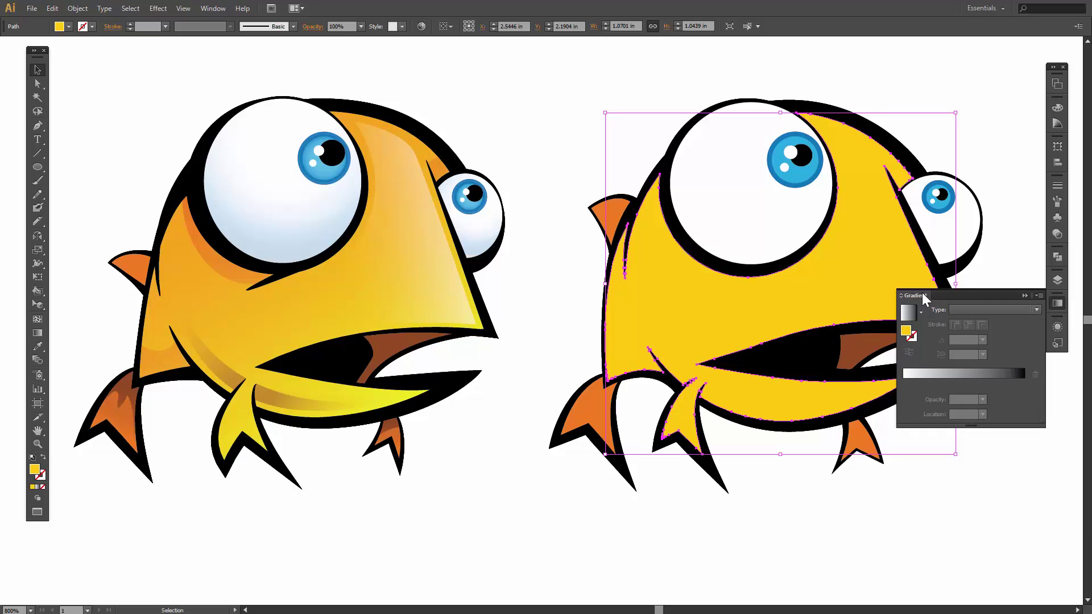
{"action": "left_click_drag", "start_coordinate": [923, 292], "coordinate": [919, 431]}
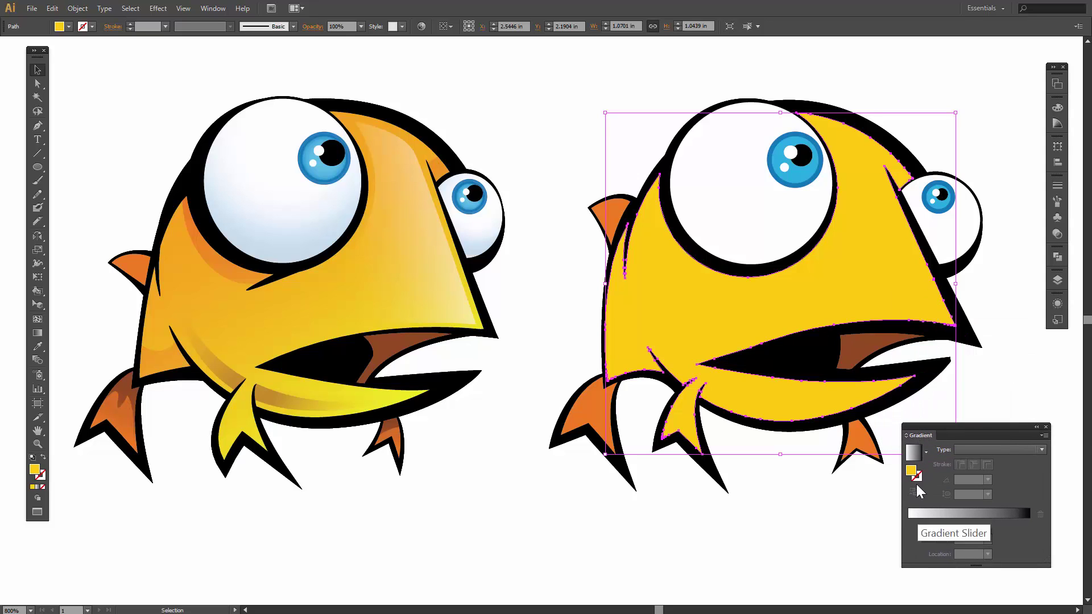
{"action": "left_click", "coordinate": [972, 449]}
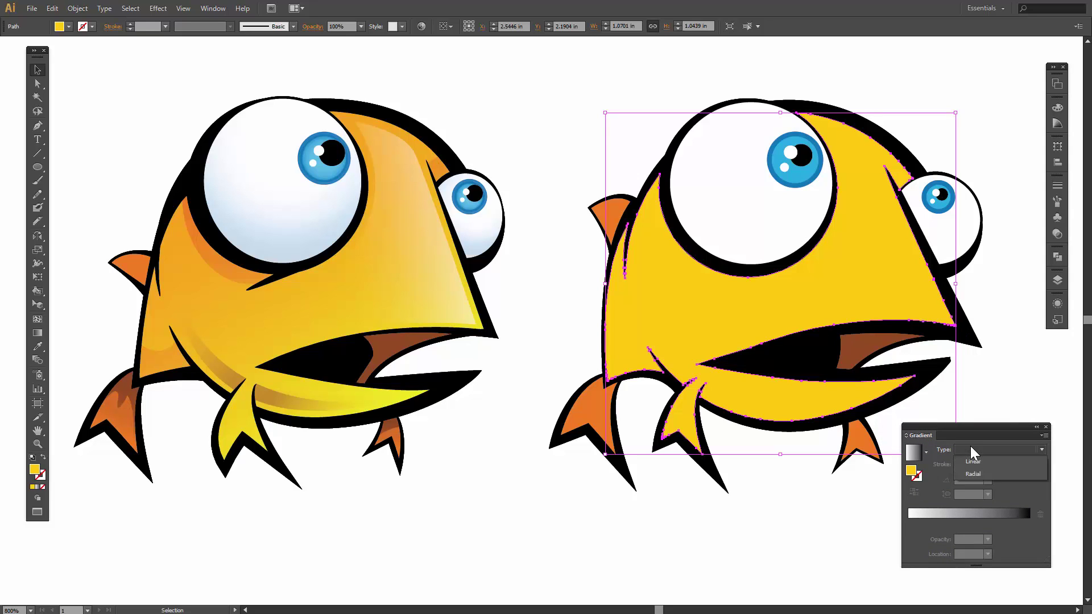
{"action": "left_click", "coordinate": [976, 461]}
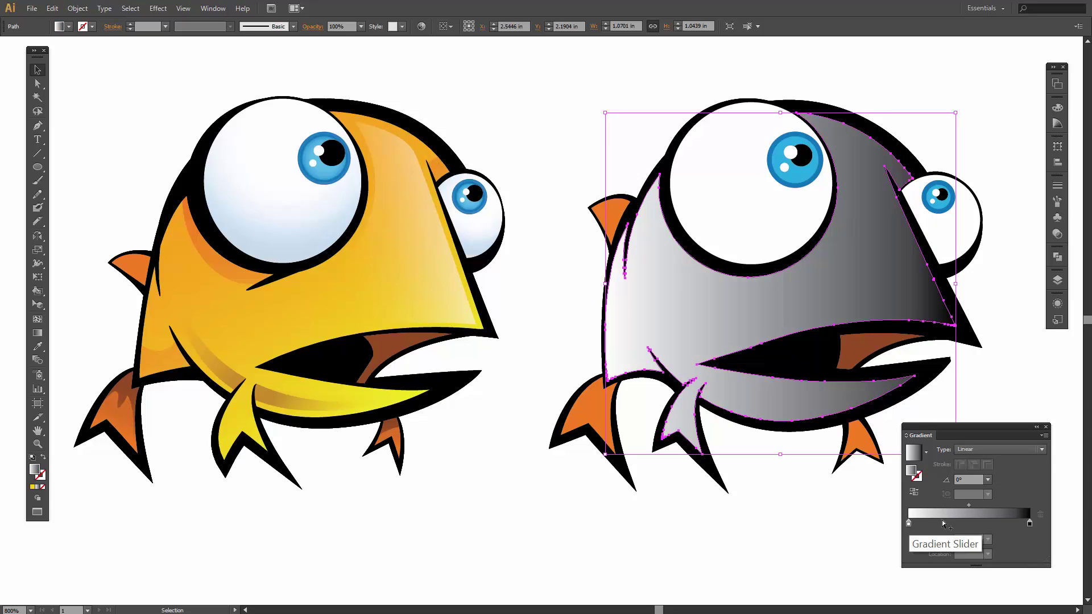
Step: Color the body gradient's end stop with the golden yellow swatch and its start stop with the orange swatch
{"action": "double_click", "coordinate": [1030, 524]}
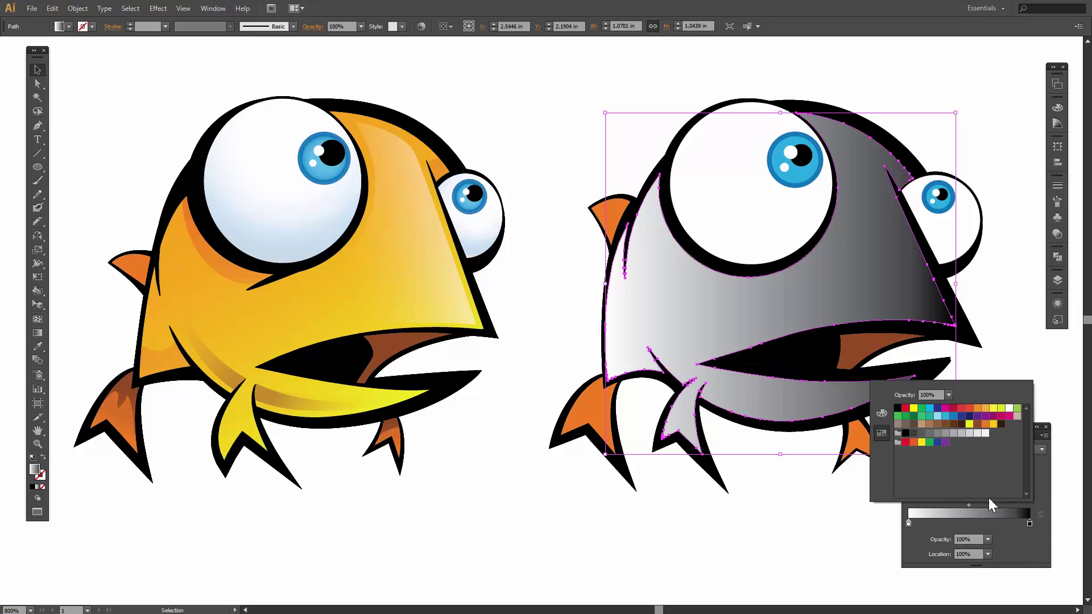
{"action": "left_click", "coordinate": [994, 425]}
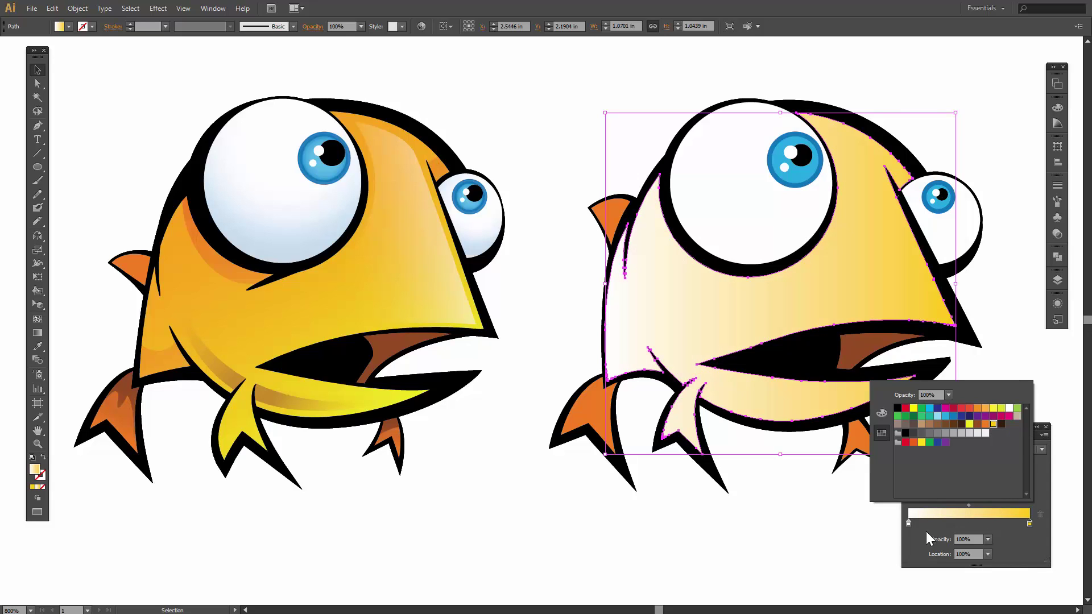
{"action": "left_click", "coordinate": [909, 525]}
{"action": "left_click", "coordinate": [986, 425]}
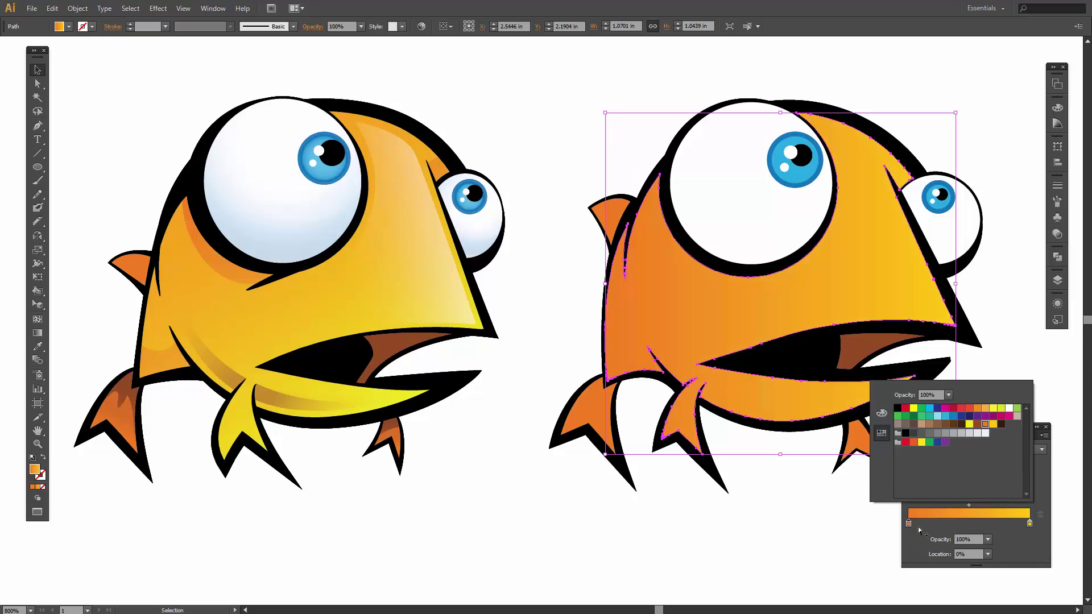
Step: Compare 10% and 30% opacity on the body gradient's orange stop and settle on 50%
{"action": "left_click_drag", "start_coordinate": [906, 521], "coordinate": [907, 521]}
{"action": "left_click", "coordinate": [948, 395]}
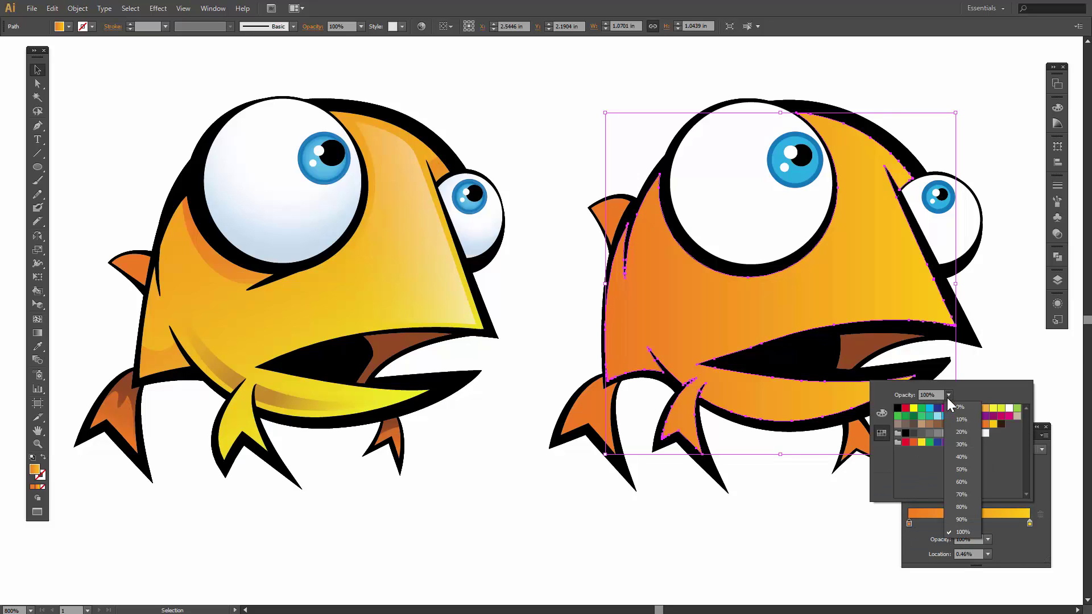
{"action": "left_click", "coordinate": [961, 469]}
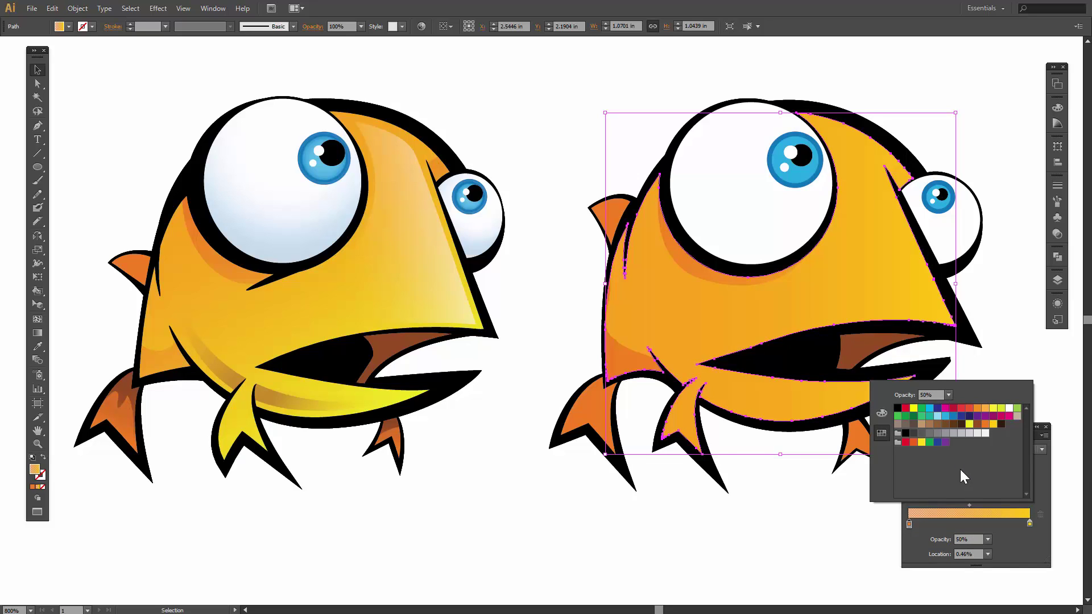
{"action": "left_click", "coordinate": [949, 395]}
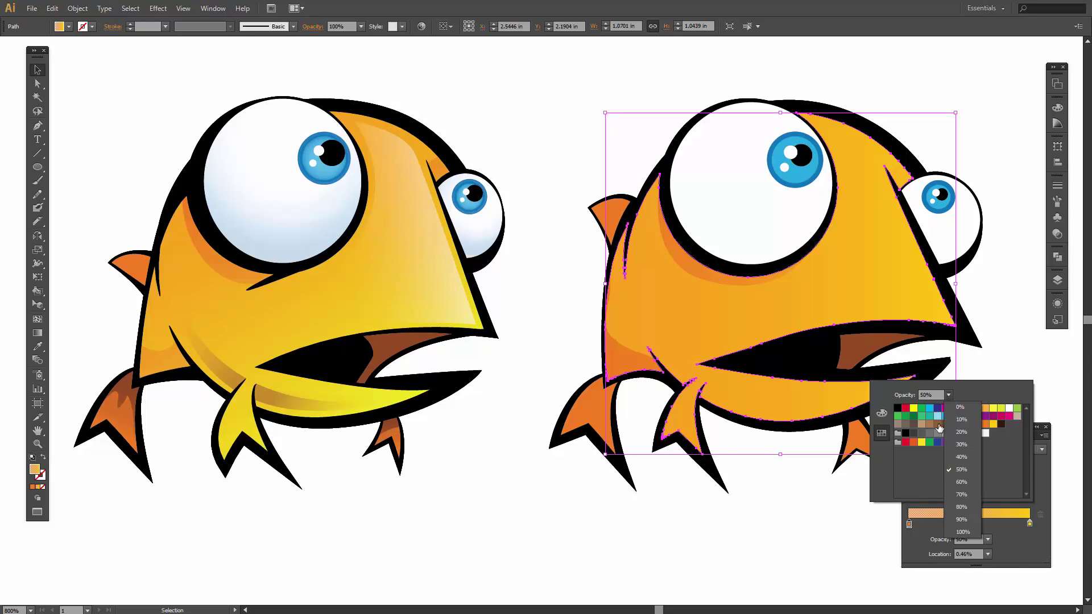
{"action": "left_click", "coordinate": [963, 420]}
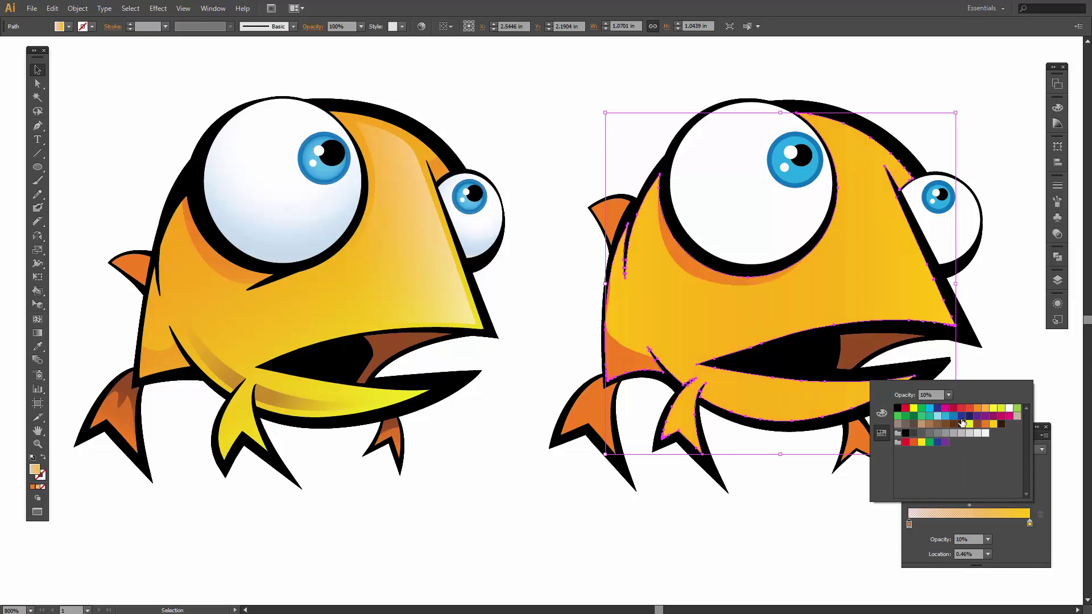
{"action": "left_click", "coordinate": [949, 395]}
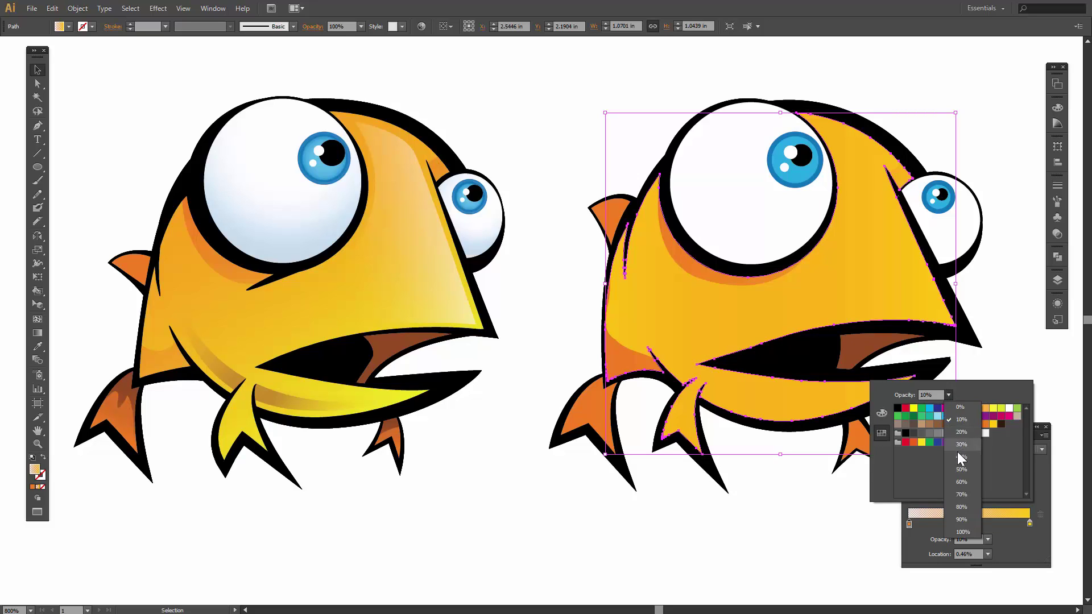
{"action": "left_click", "coordinate": [959, 448]}
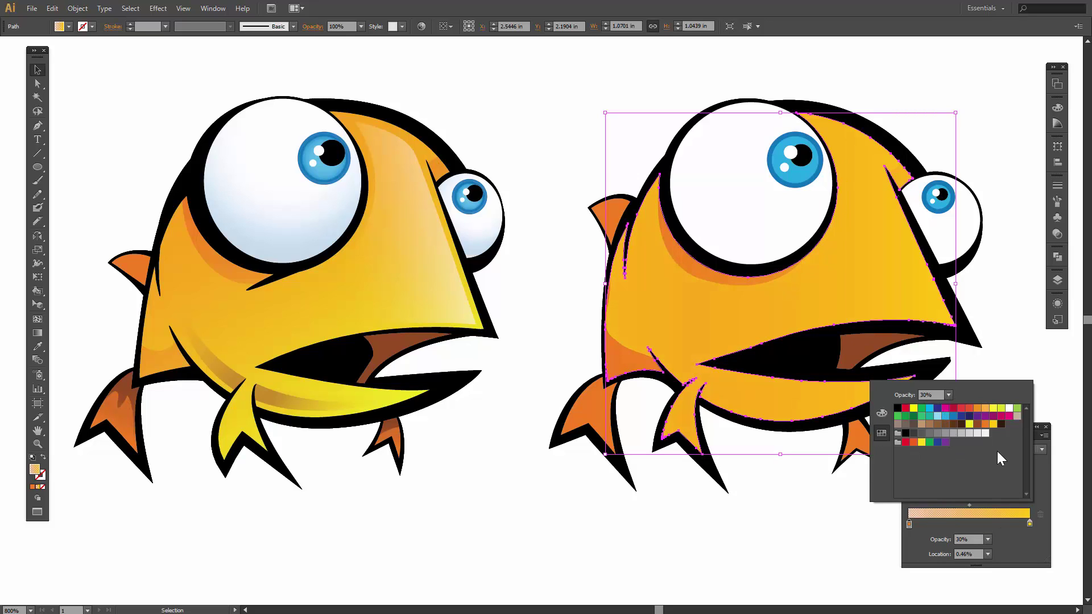
{"action": "left_click", "coordinate": [948, 395]}
{"action": "left_click", "coordinate": [961, 462]}
{"action": "left_click", "coordinate": [949, 394]}
{"action": "left_click", "coordinate": [963, 465]}
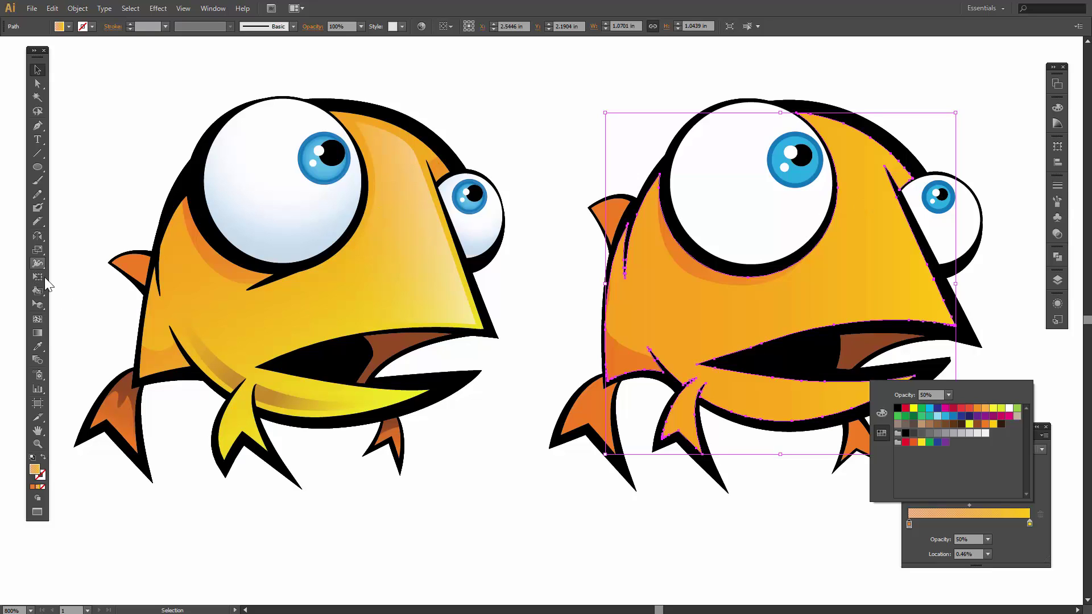
{"action": "key", "text": "Escape"}
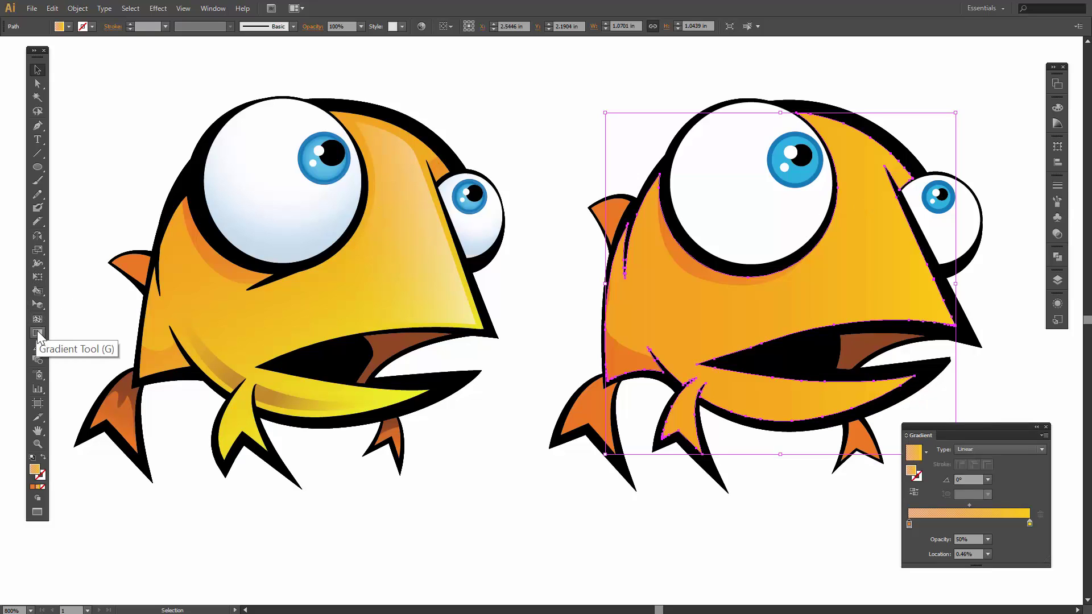
Step: Redirect the body gradient with the Gradient tool from the lower rear up to the small eye, at about 25.6°
{"action": "left_click", "coordinate": [37, 334]}
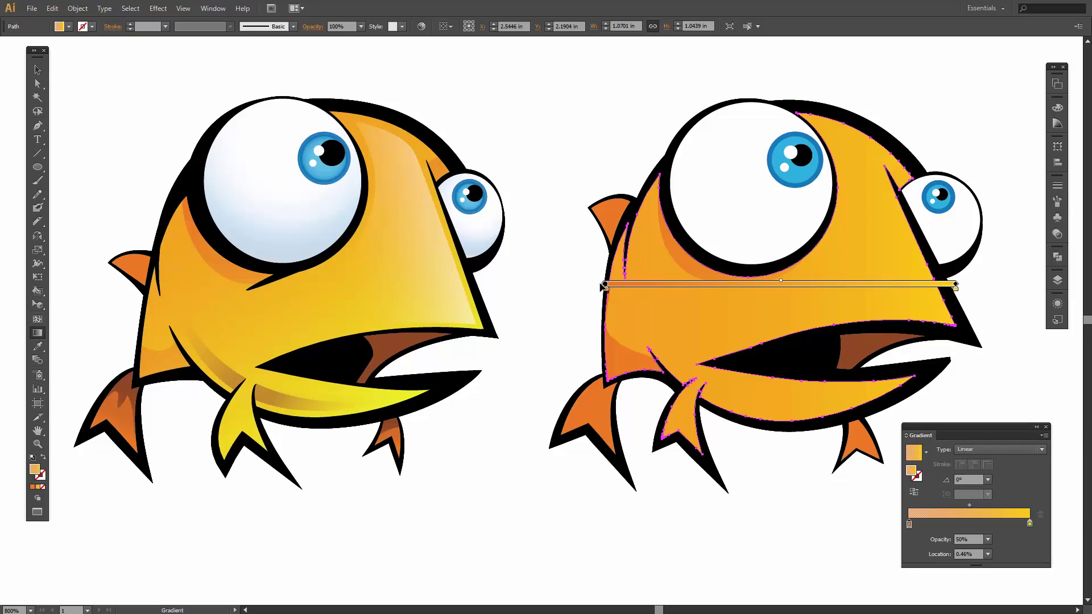
{"action": "mouse_move", "coordinate": [956, 285]}
{"action": "left_mouse_down"}
{"action": "mouse_move", "coordinate": [965, 264]}
{"action": "mouse_move", "coordinate": [940, 195]}
{"action": "mouse_move", "coordinate": [954, 219]}
{"action": "left_mouse_up"}
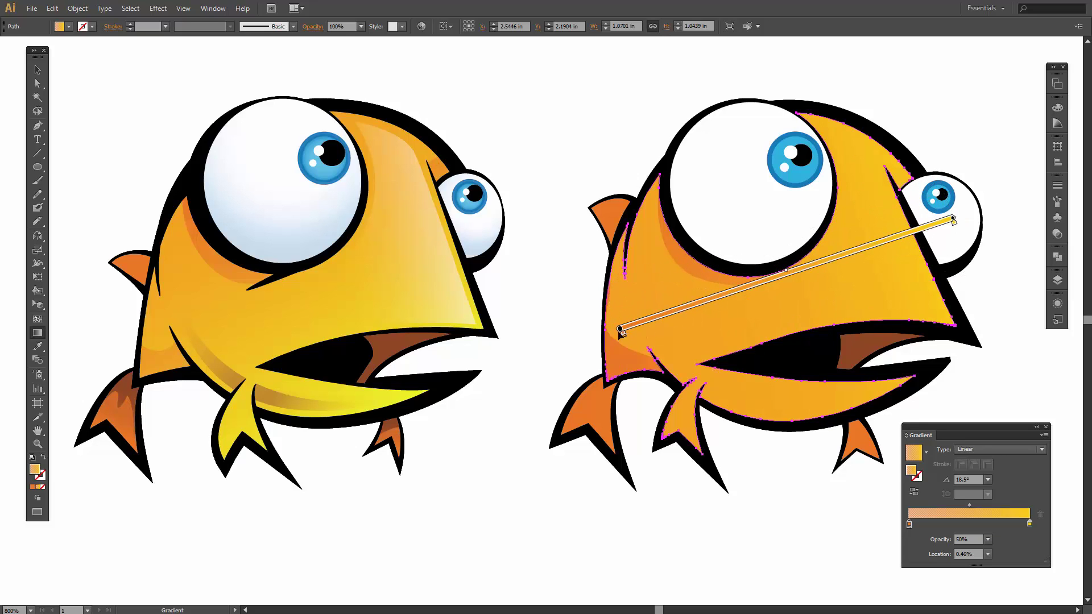
{"action": "mouse_move", "coordinate": [607, 333]}
{"action": "left_mouse_down"}
{"action": "mouse_move", "coordinate": [945, 224]}
{"action": "mouse_move", "coordinate": [935, 207]}
{"action": "mouse_move", "coordinate": [618, 358]}
{"action": "left_mouse_up"}
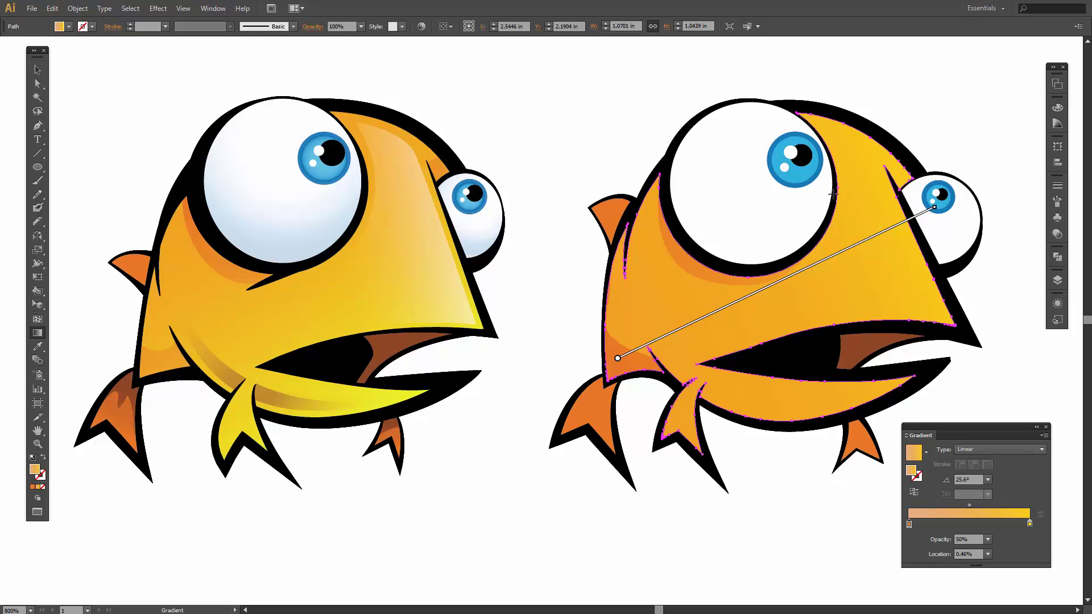
Step: Recolor the body gradient's end stop with the bright yellow swatch, trying 60% opacity and settling on 50%, and deselect the body
{"action": "double_click", "coordinate": [1030, 524]}
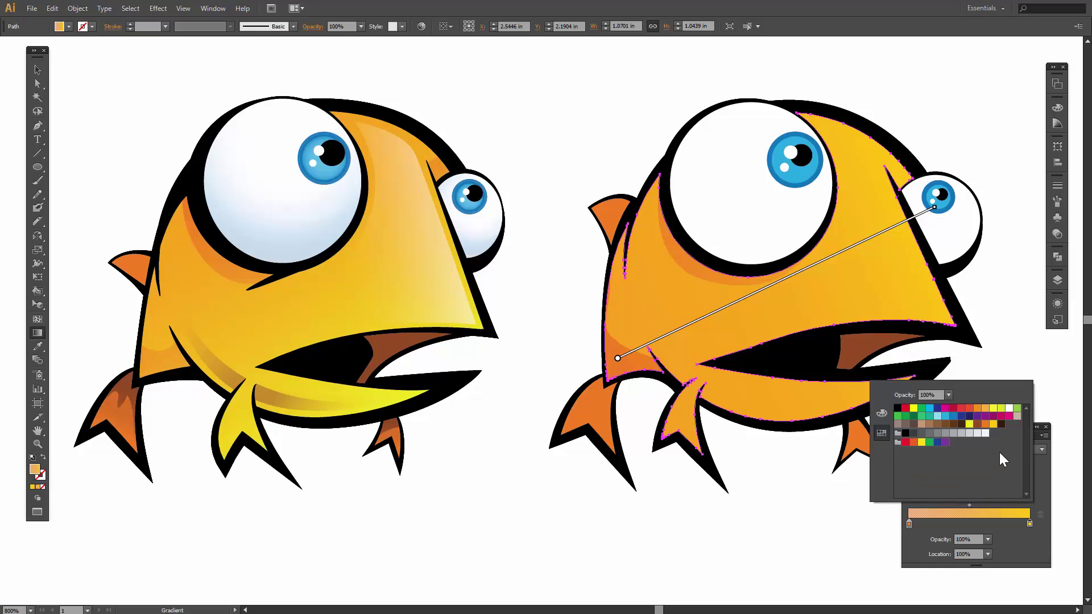
{"action": "left_click", "coordinate": [970, 426]}
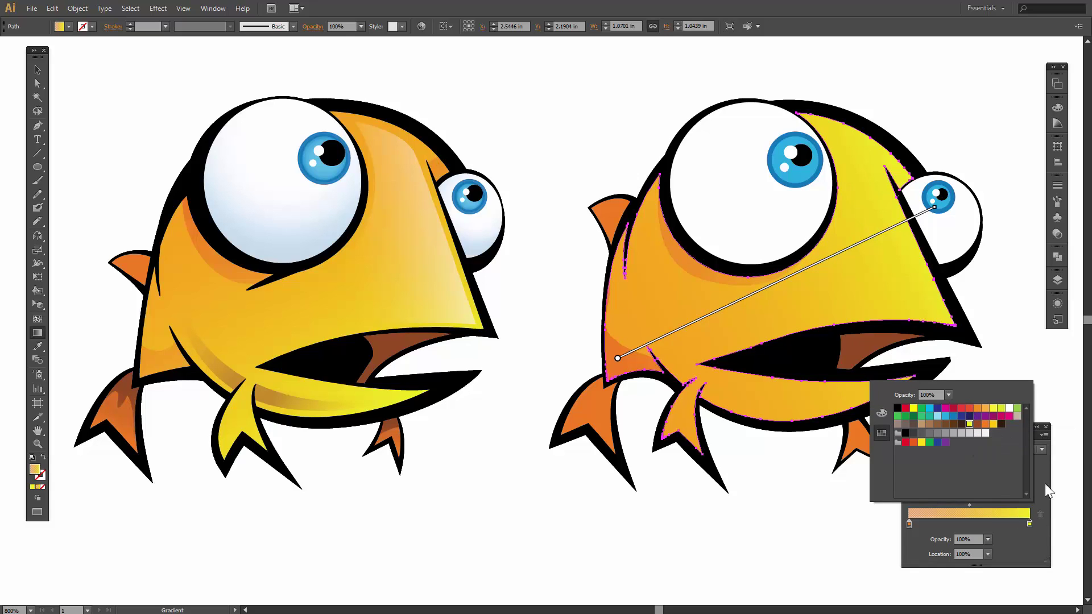
{"action": "left_click", "coordinate": [948, 396]}
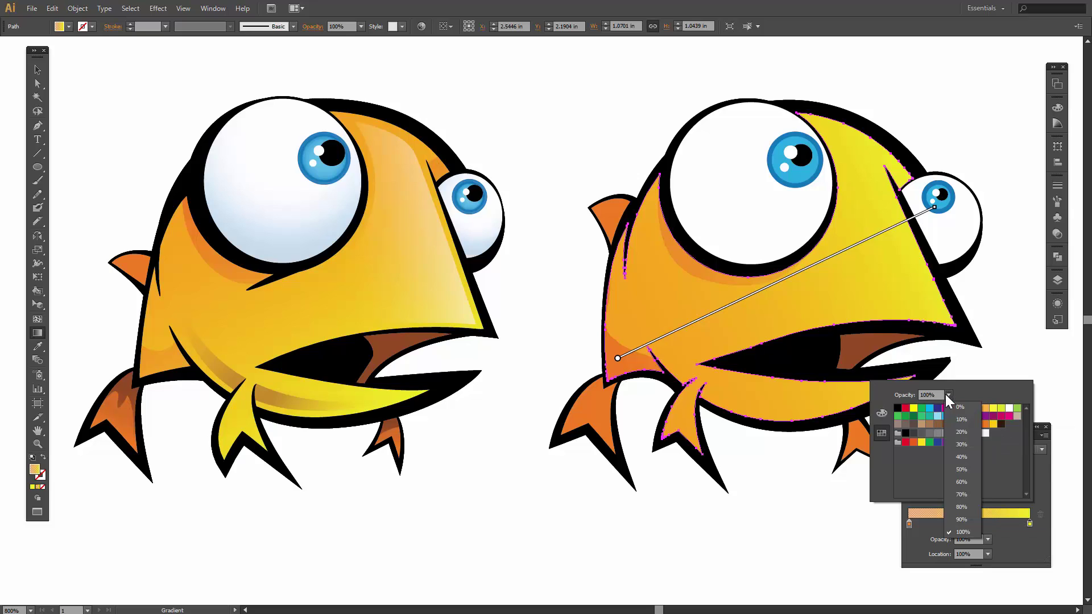
{"action": "left_click", "coordinate": [965, 485]}
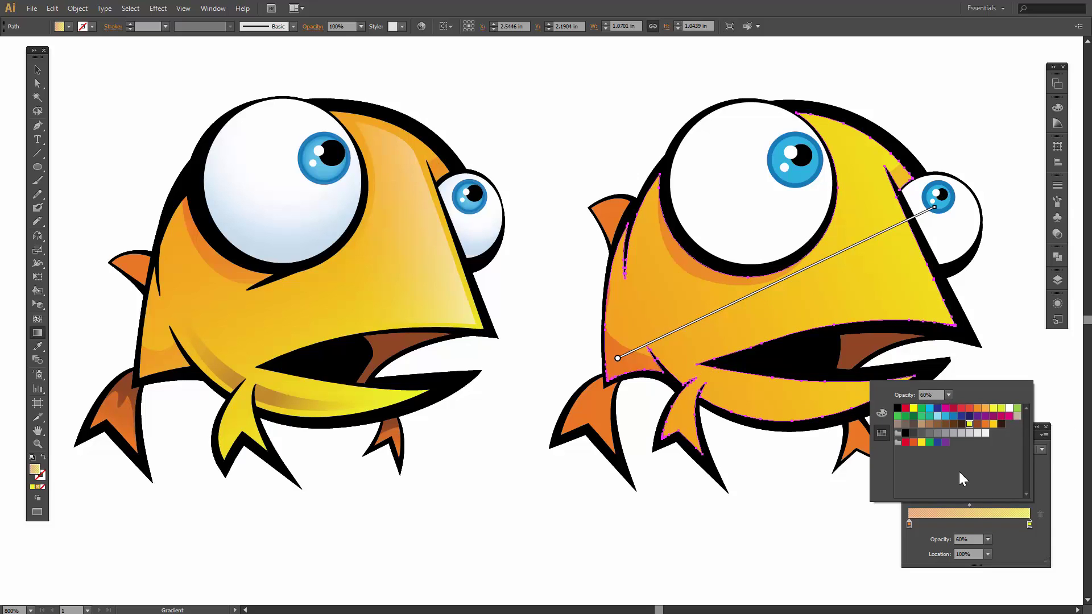
{"action": "left_click", "coordinate": [949, 395]}
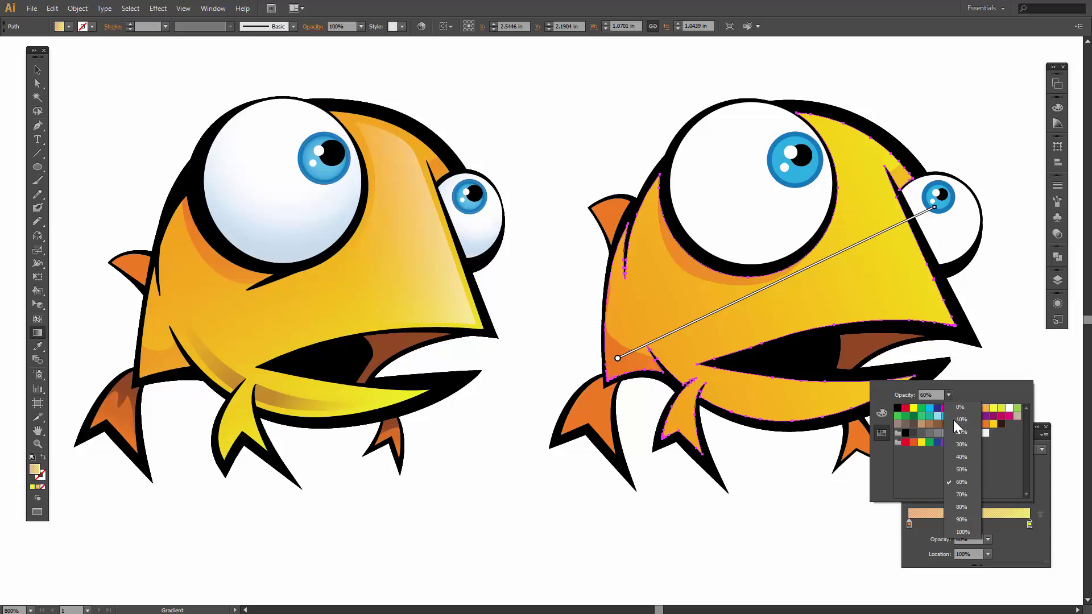
{"action": "left_click", "coordinate": [960, 470]}
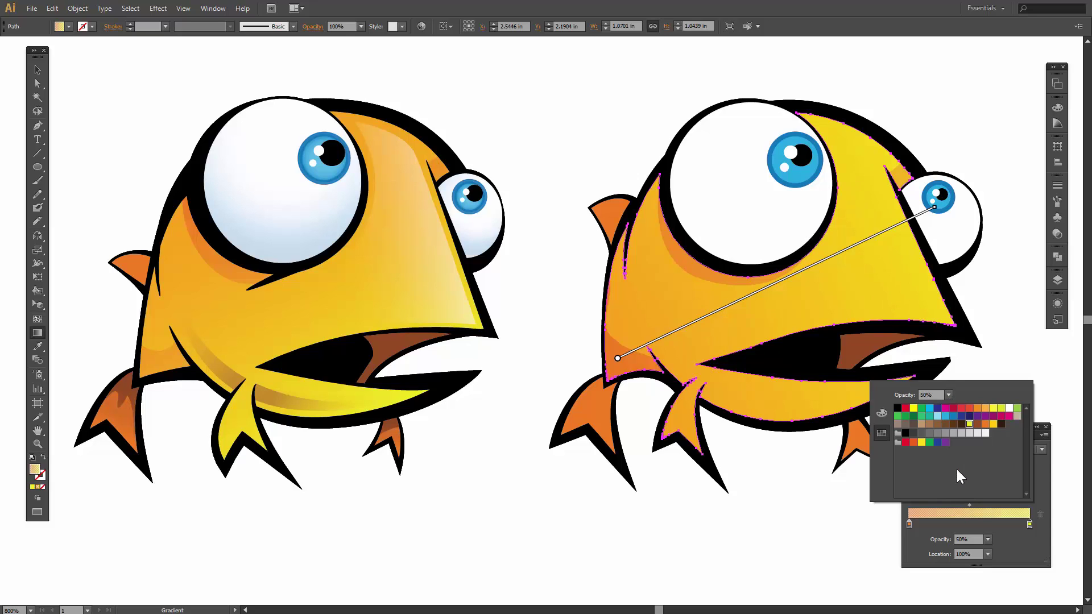
{"action": "left_click", "coordinate": [935, 209]}
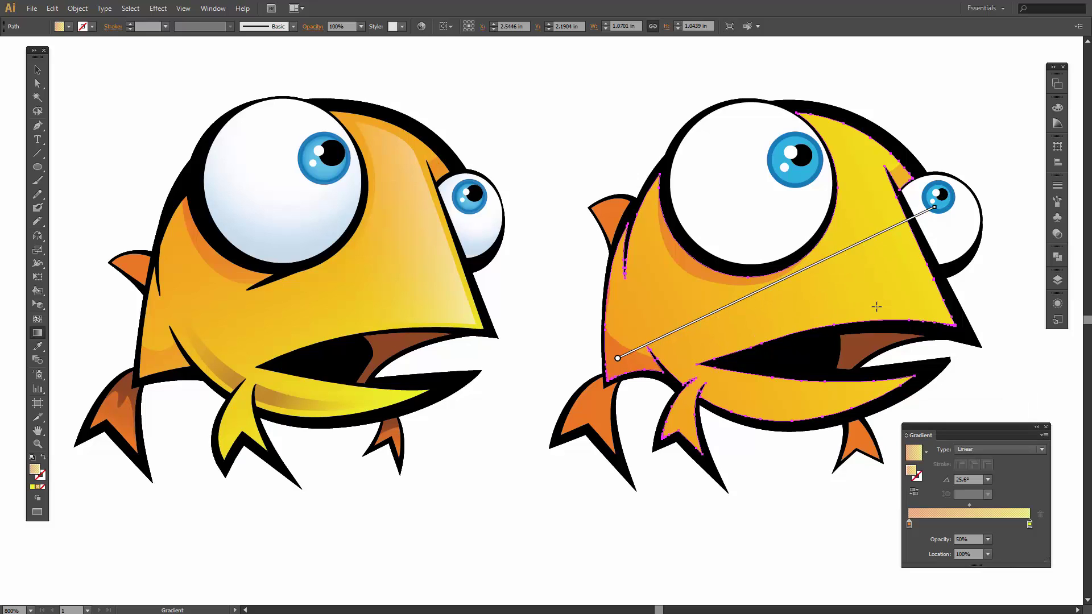
{"action": "key", "text": "v"}
{"action": "left_click", "coordinate": [750, 502]}
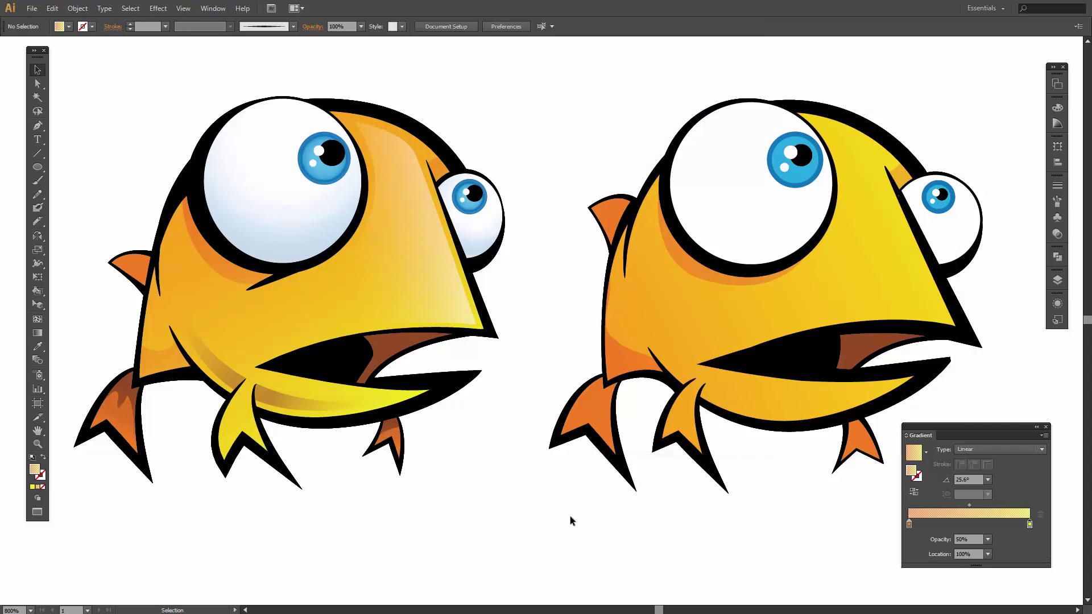
Step: Apply a radial gradient fill to the whites of both eyes on the flat-colored fish
{"action": "left_click", "coordinate": [741, 202]}
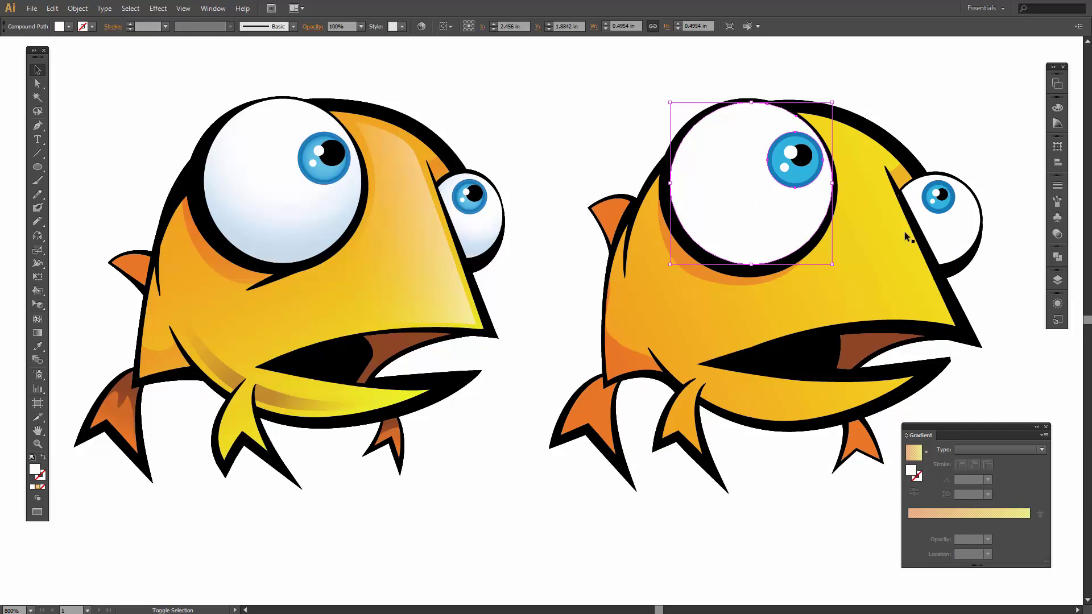
{"action": "left_click", "coordinate": [942, 227], "text": "shift"}
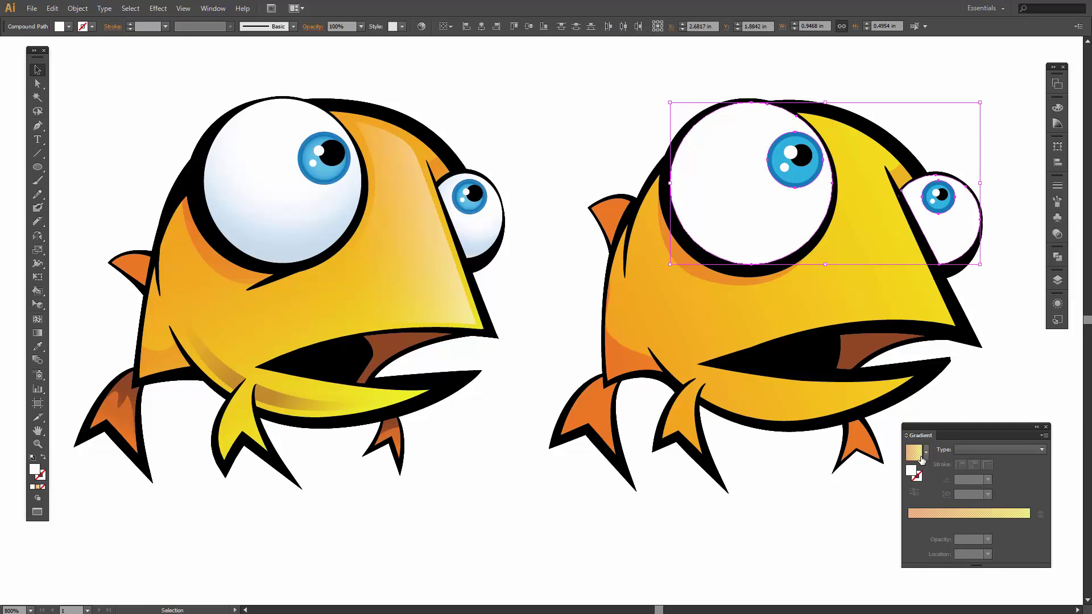
{"action": "left_click", "coordinate": [962, 449]}
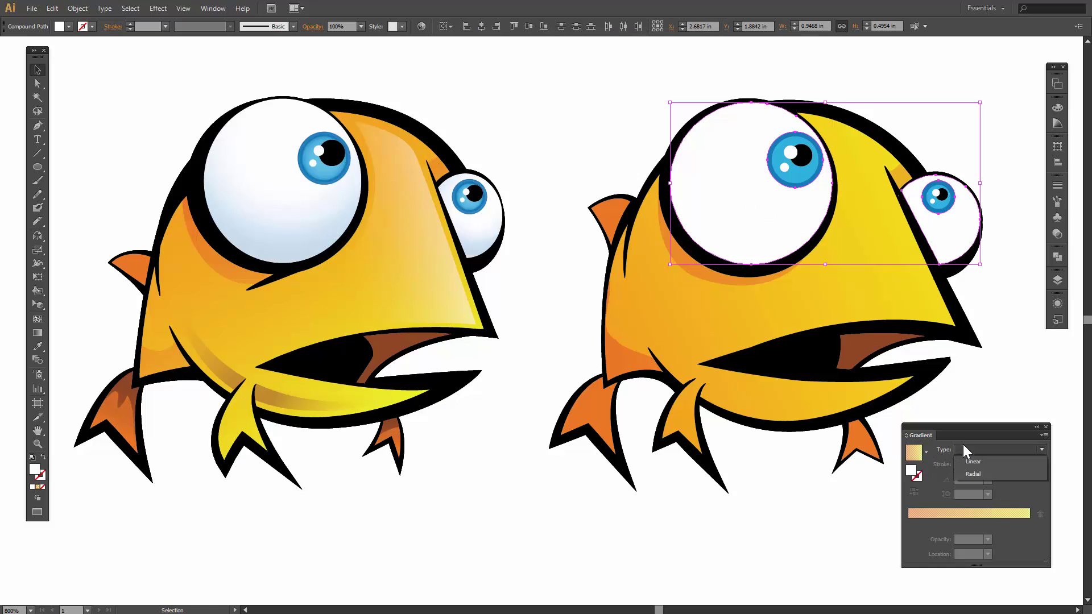
{"action": "left_click", "coordinate": [975, 474]}
Step: Color the eye gradient's start stop white and its end stop light blue (C=40 M=0 Y=3 K=0) at 10% opacity
{"action": "left_click", "coordinate": [909, 522]}
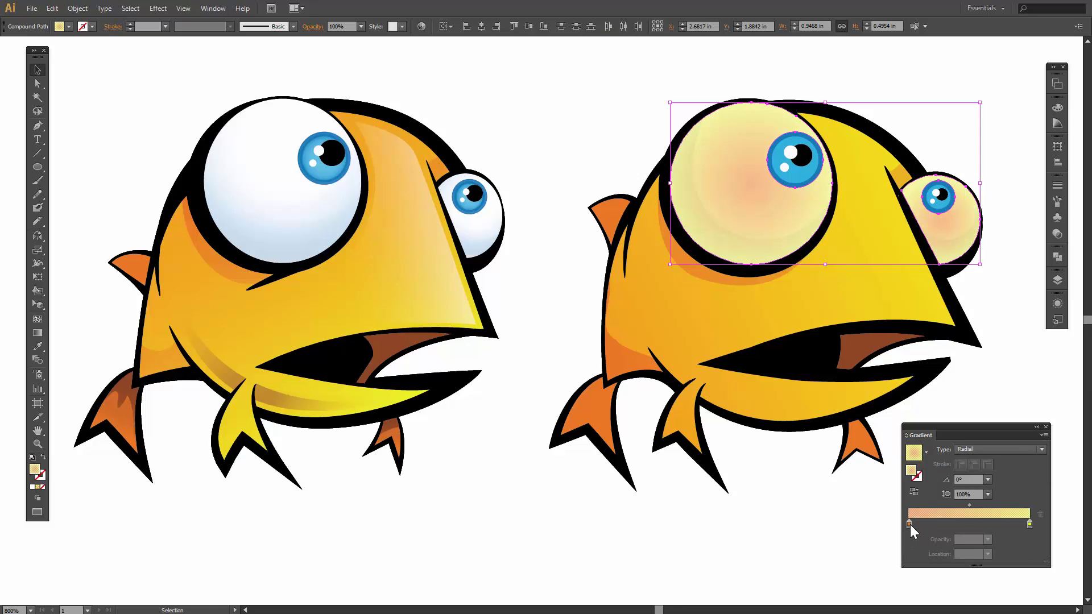
{"action": "double_click", "coordinate": [909, 523]}
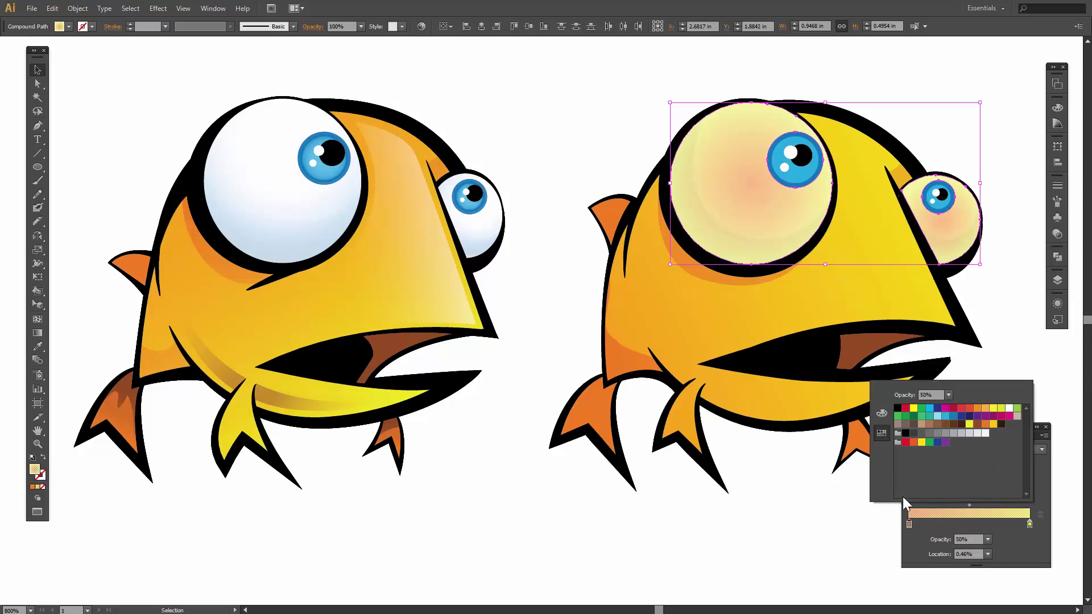
{"action": "left_click", "coordinate": [1009, 408]}
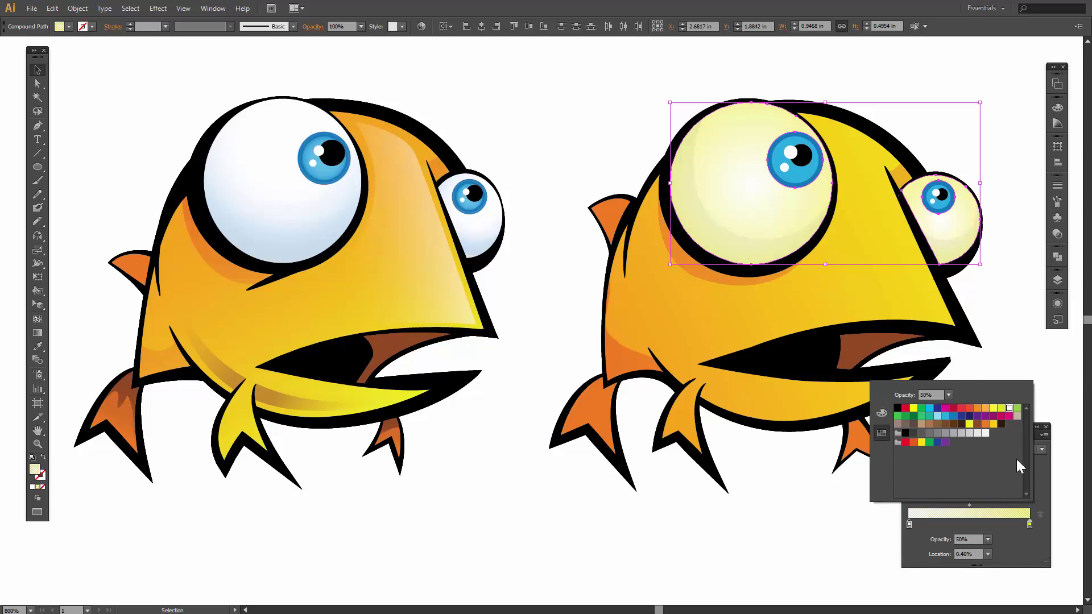
{"action": "left_click", "coordinate": [1029, 524]}
{"action": "double_click", "coordinate": [1029, 524]}
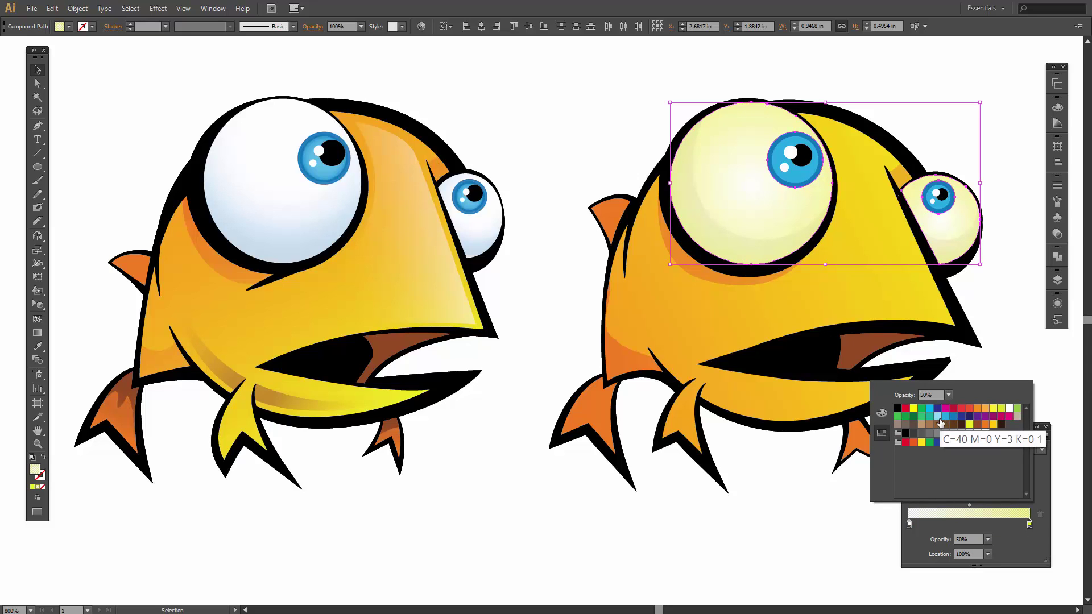
{"action": "left_click", "coordinate": [940, 421]}
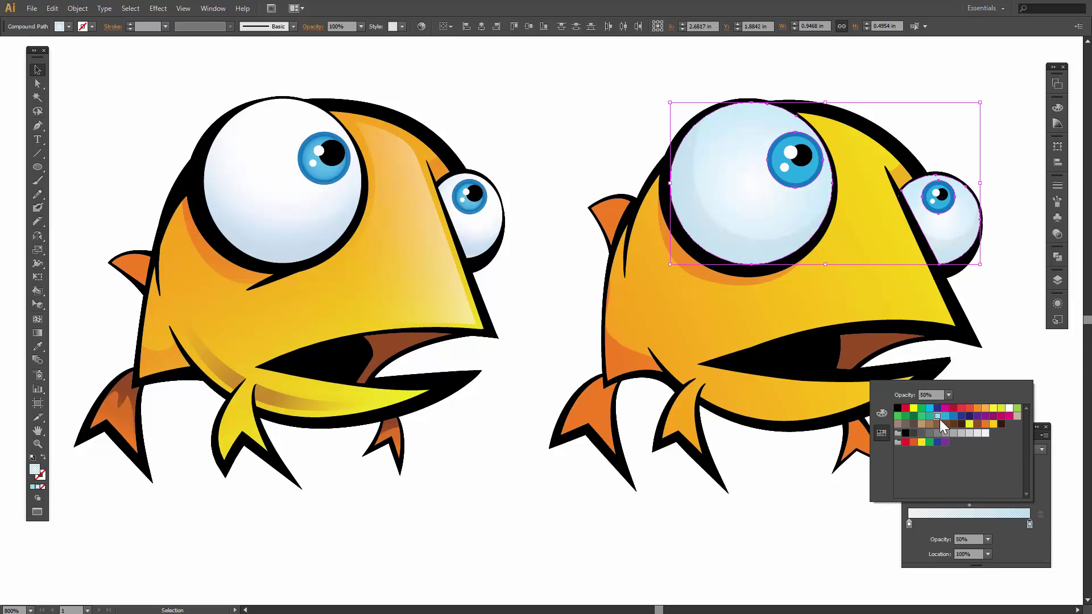
{"action": "left_click", "coordinate": [949, 396]}
{"action": "left_click", "coordinate": [968, 424]}
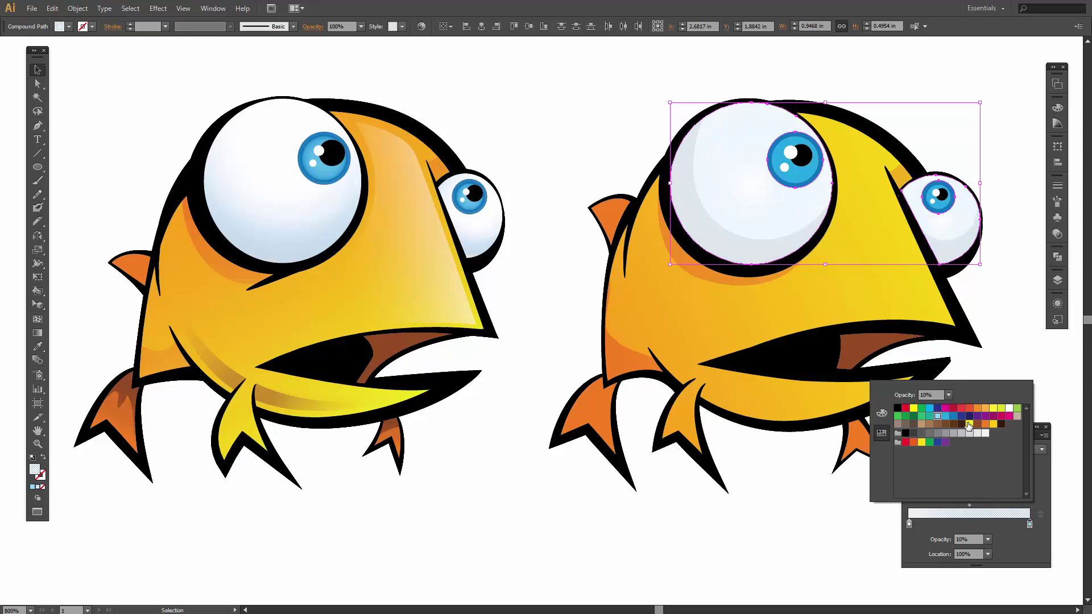
Step: Try 90% opacity on the eye gradient's white start stop and settle on 100%
{"action": "left_click", "coordinate": [910, 526]}
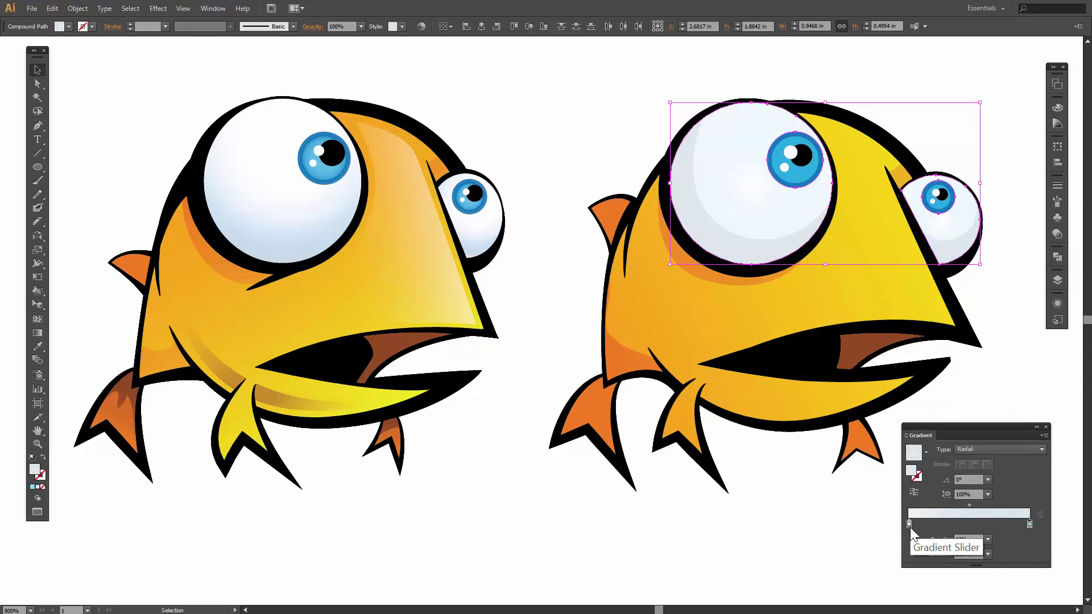
{"action": "left_click", "coordinate": [907, 526]}
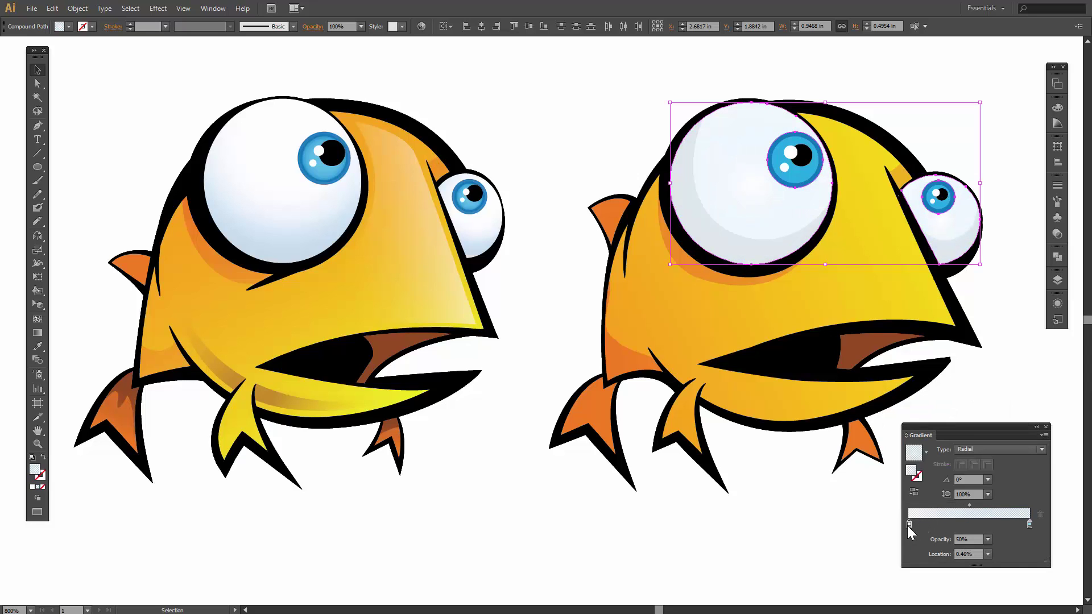
{"action": "double_click", "coordinate": [906, 525]}
{"action": "left_click", "coordinate": [949, 394]}
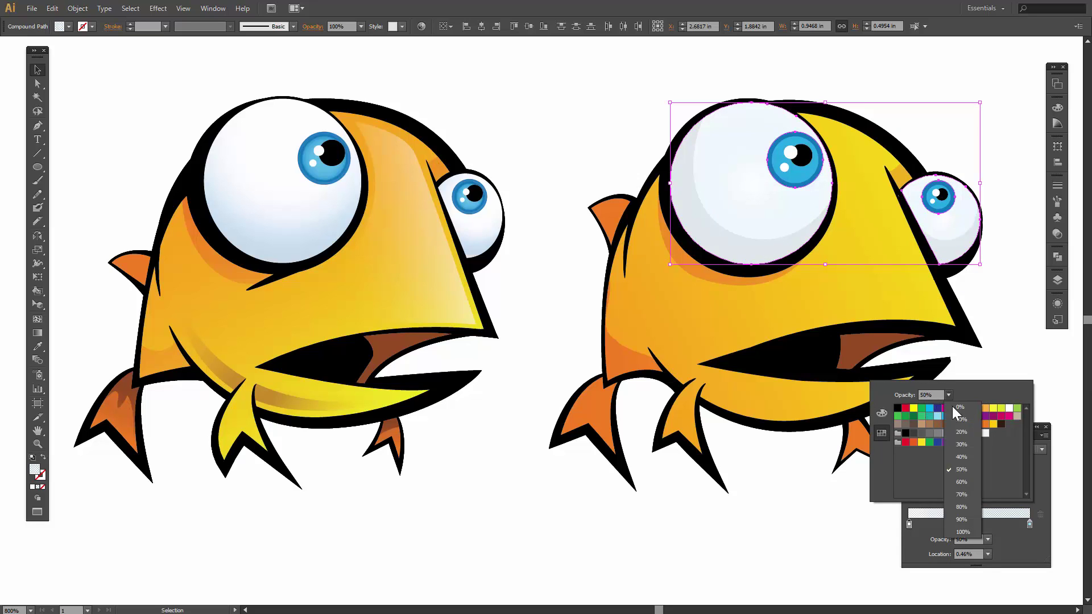
{"action": "left_click", "coordinate": [970, 519]}
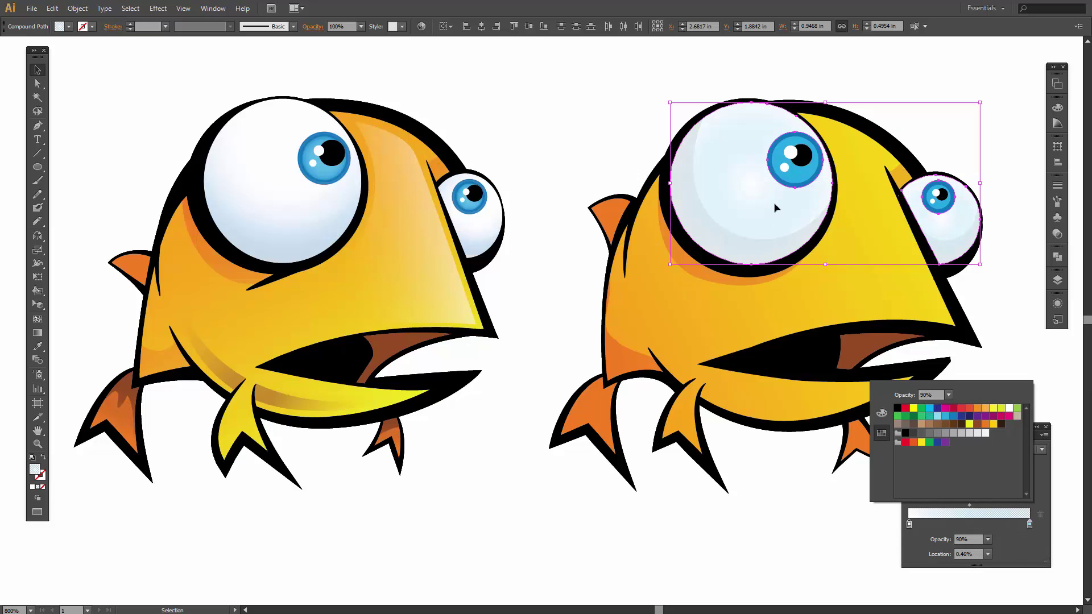
{"action": "left_click", "coordinate": [949, 395]}
{"action": "left_click", "coordinate": [959, 530]}
{"action": "left_click", "coordinate": [1008, 528]}
Step: Set the opacity of the eye gradient's light blue end stop to 0%
{"action": "left_click", "coordinate": [1030, 524]}
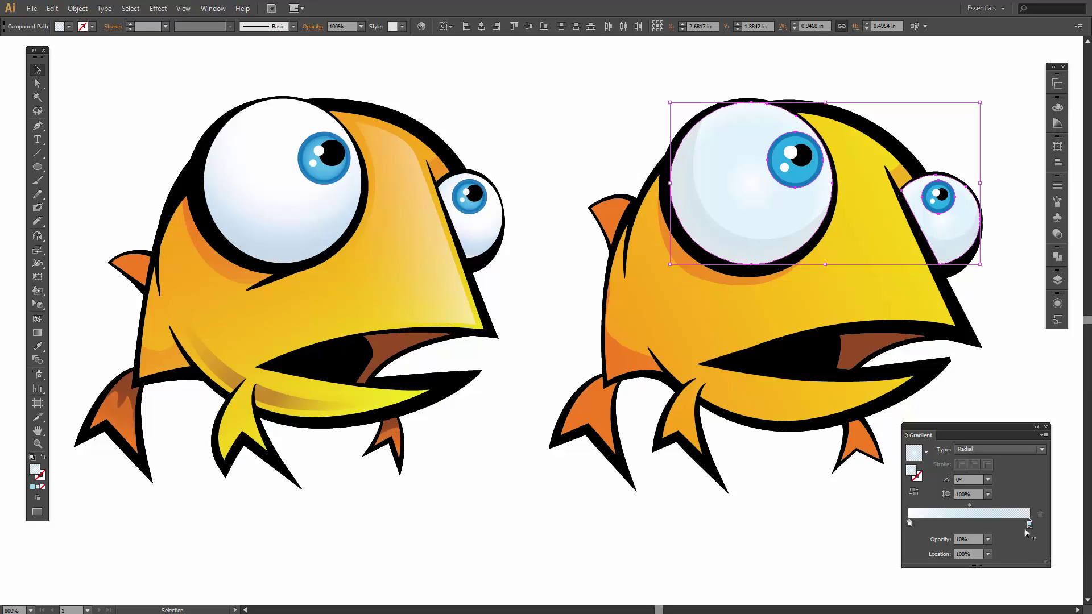
{"action": "left_click", "coordinate": [988, 539]}
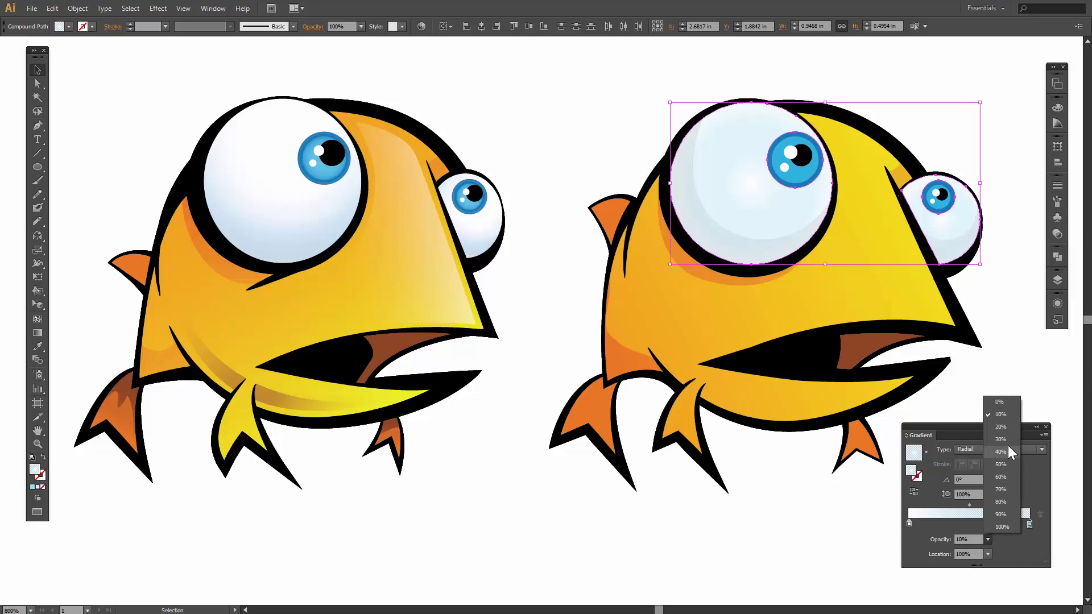
{"action": "left_click", "coordinate": [999, 403]}
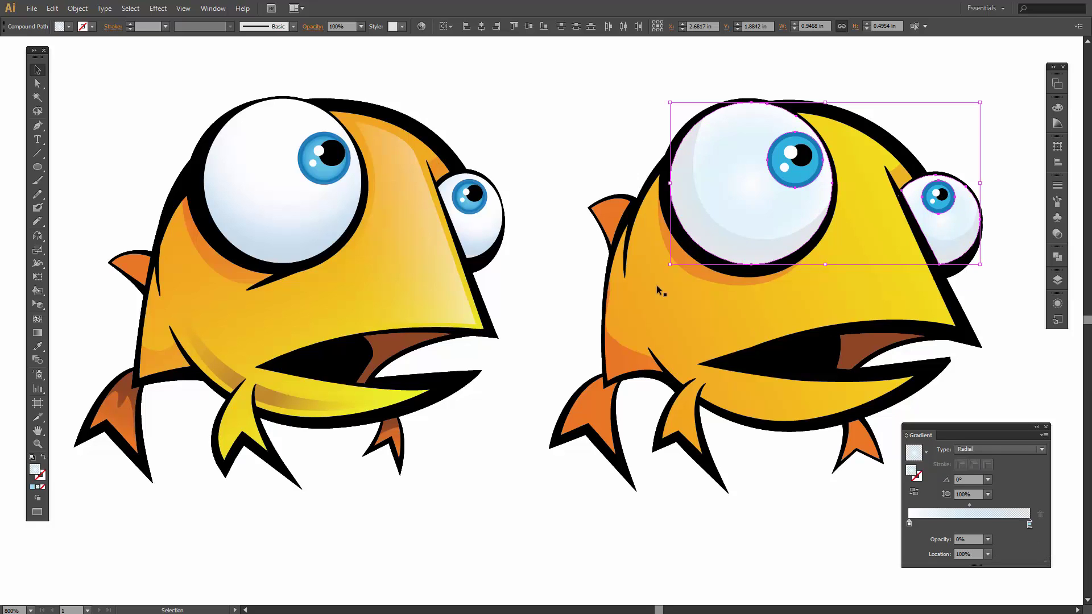
Step: With the Gradient tool, center the large eye's radial gradient beside the iris and extend it to the eye's lower-left edge, at about -123.1°
{"action": "left_click", "coordinate": [38, 334]}
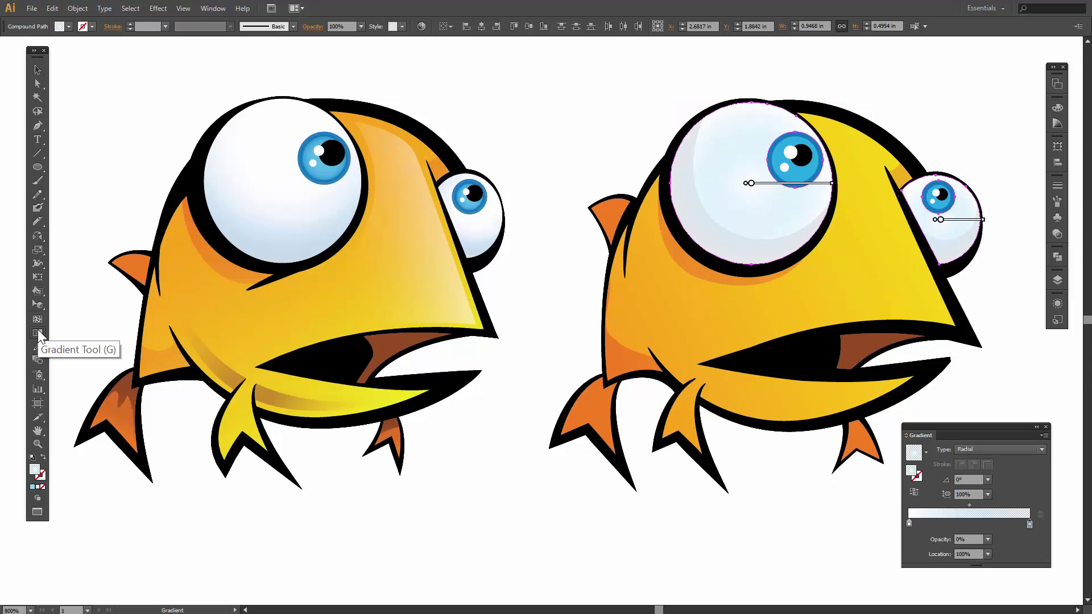
{"action": "mouse_move", "coordinate": [760, 188]}
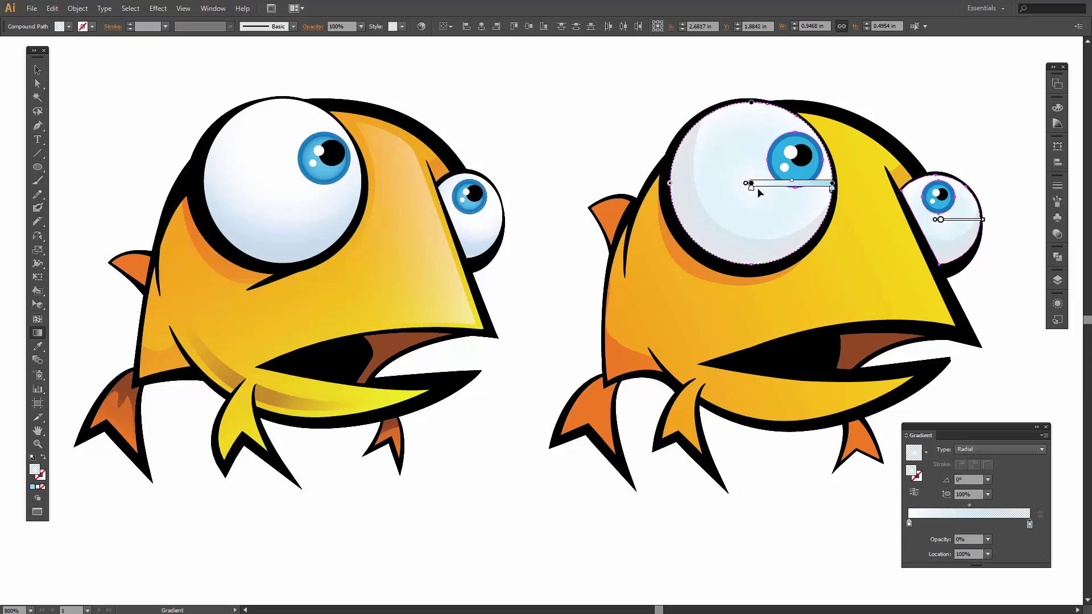
{"action": "left_click_drag", "start_coordinate": [750, 183], "coordinate": [755, 137]}
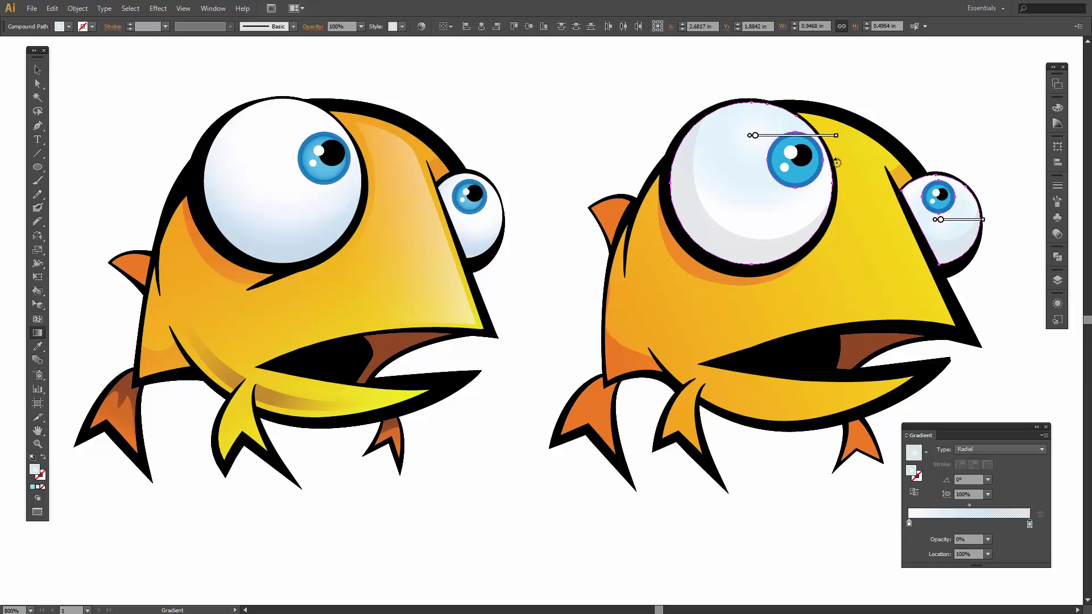
{"action": "mouse_move", "coordinate": [837, 135]}
{"action": "left_mouse_down"}
{"action": "mouse_move", "coordinate": [713, 205]}
{"action": "mouse_move", "coordinate": [686, 245]}
{"action": "left_mouse_up"}
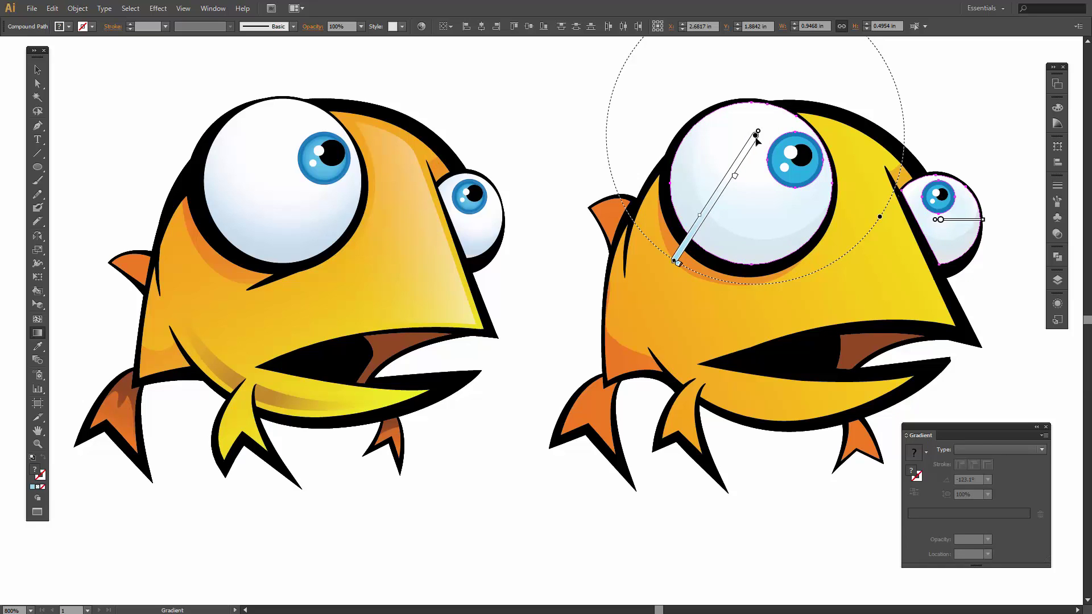
{"action": "left_click_drag", "start_coordinate": [757, 137], "coordinate": [755, 146]}
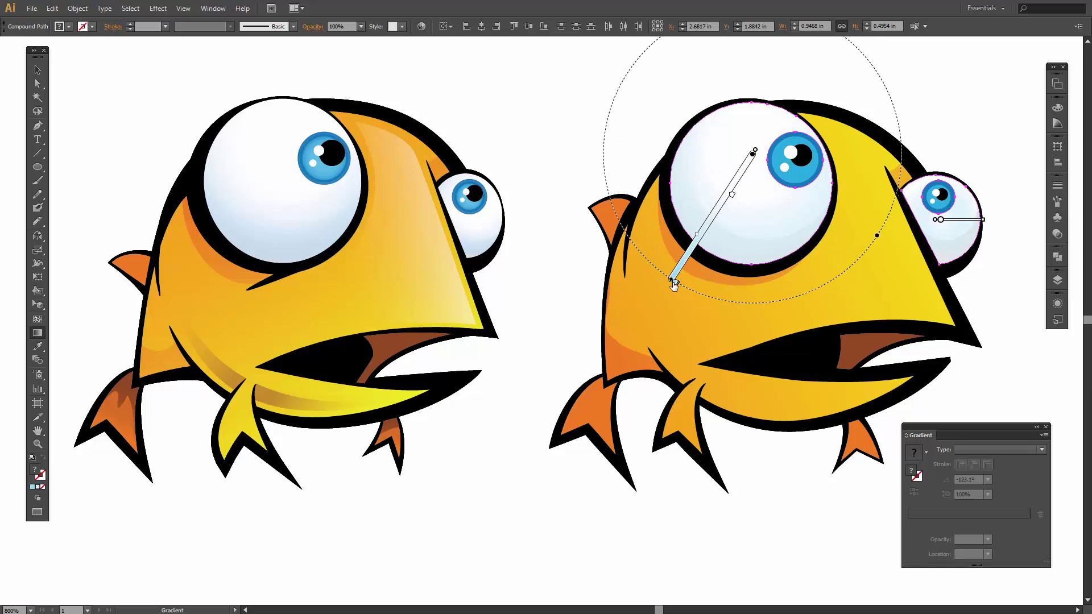
{"action": "left_click_drag", "start_coordinate": [673, 281], "coordinate": [680, 267]}
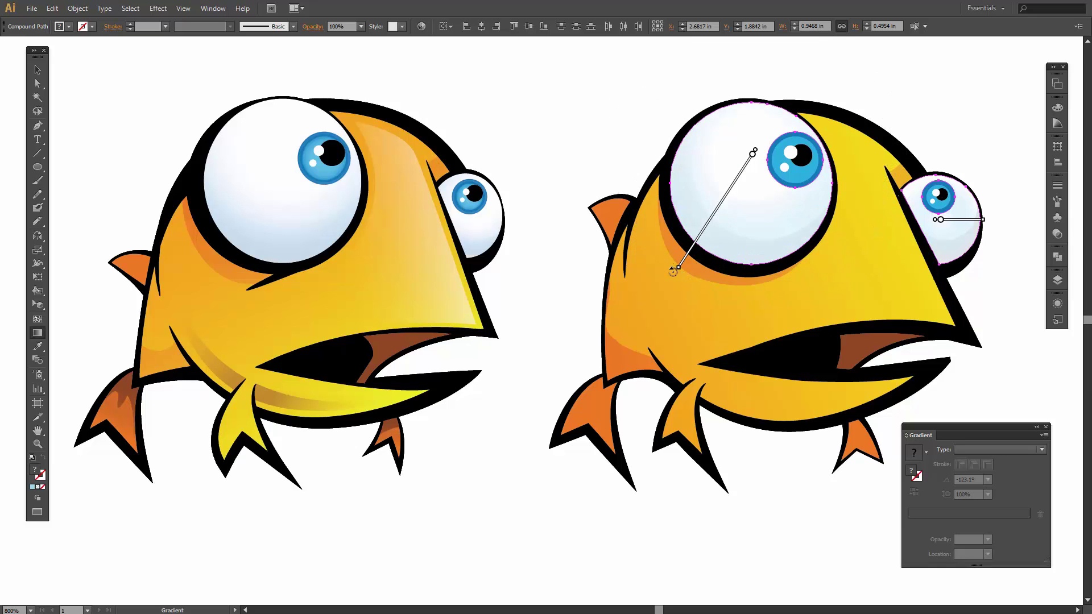
{"action": "left_click_drag", "start_coordinate": [681, 270], "coordinate": [681, 265]}
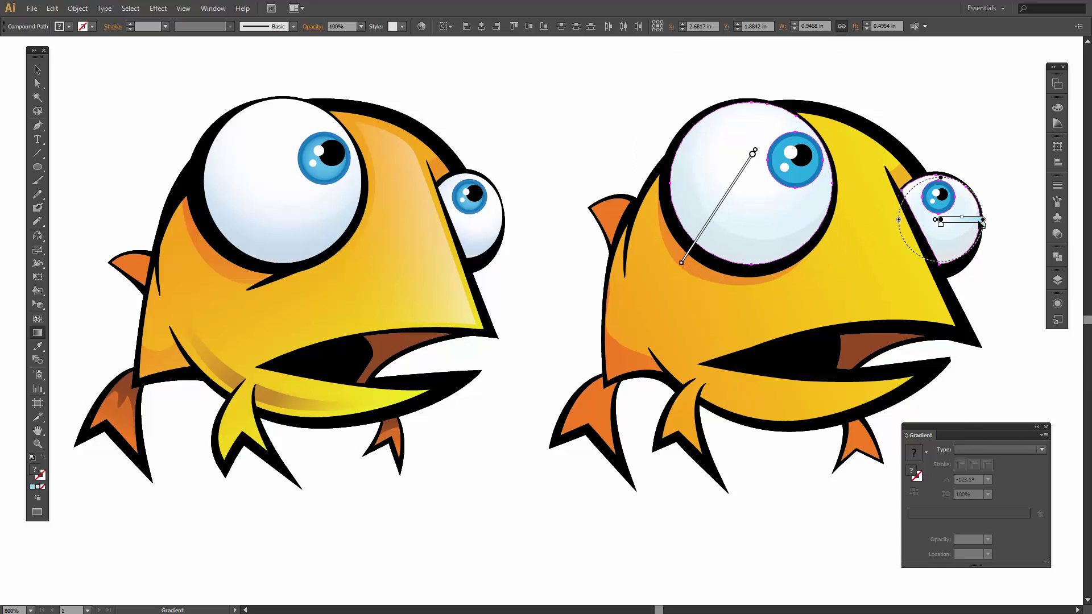
Step: Center the small eye's radial gradient beside its pupil and stretch it diagonally down to just past the eye's lower-left edge
{"action": "mouse_move", "coordinate": [983, 221]}
{"action": "left_mouse_down"}
{"action": "mouse_move", "coordinate": [1004, 222]}
{"action": "mouse_move", "coordinate": [957, 195]}
{"action": "left_mouse_up"}
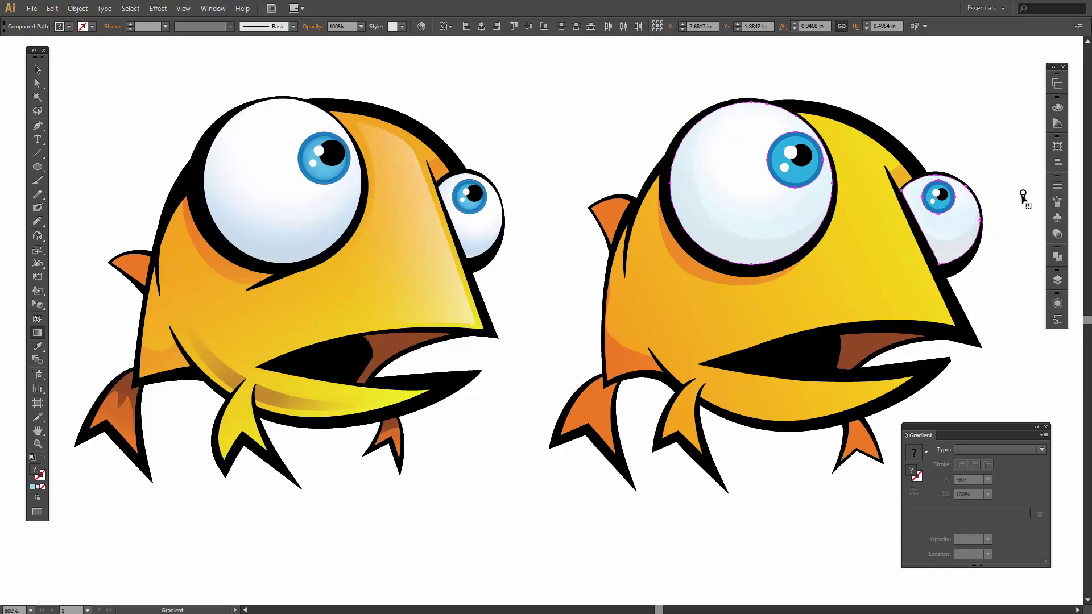
{"action": "mouse_move", "coordinate": [1023, 194]}
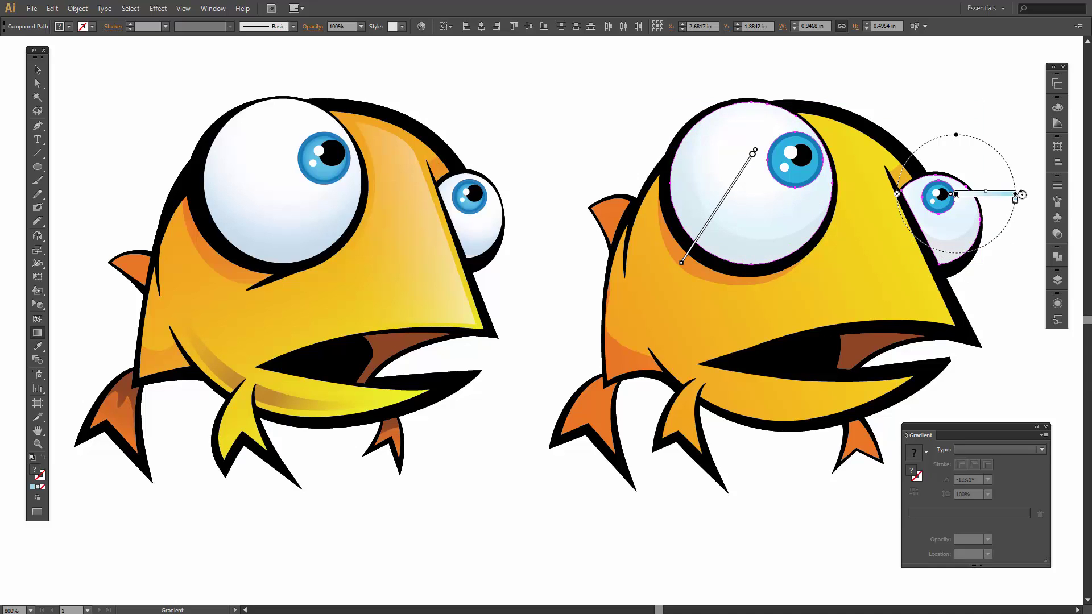
{"action": "left_click_drag", "start_coordinate": [1022, 195], "coordinate": [914, 252]}
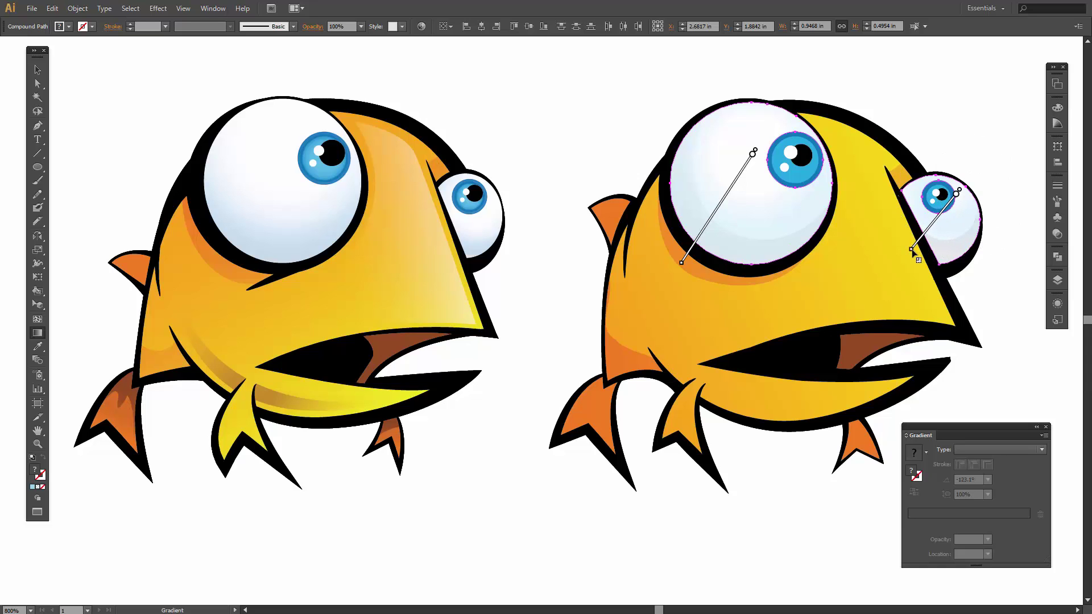
{"action": "mouse_move", "coordinate": [946, 223]}
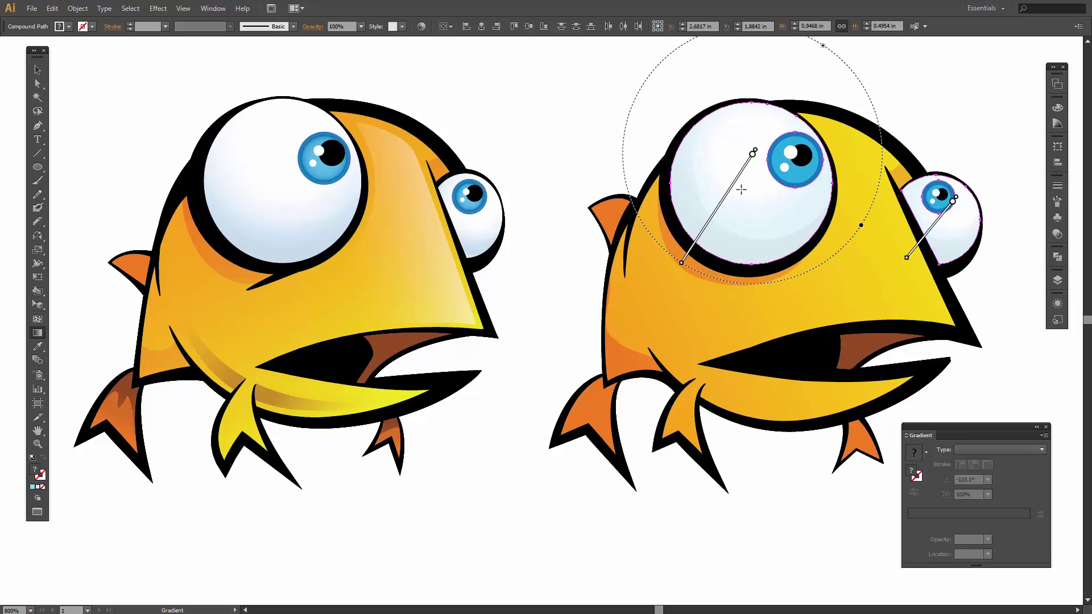
Step: Shift the large eye's radial gradient slightly up toward the iris and deselect the eyes
{"action": "left_click_drag", "start_coordinate": [754, 154], "coordinate": [758, 152]}
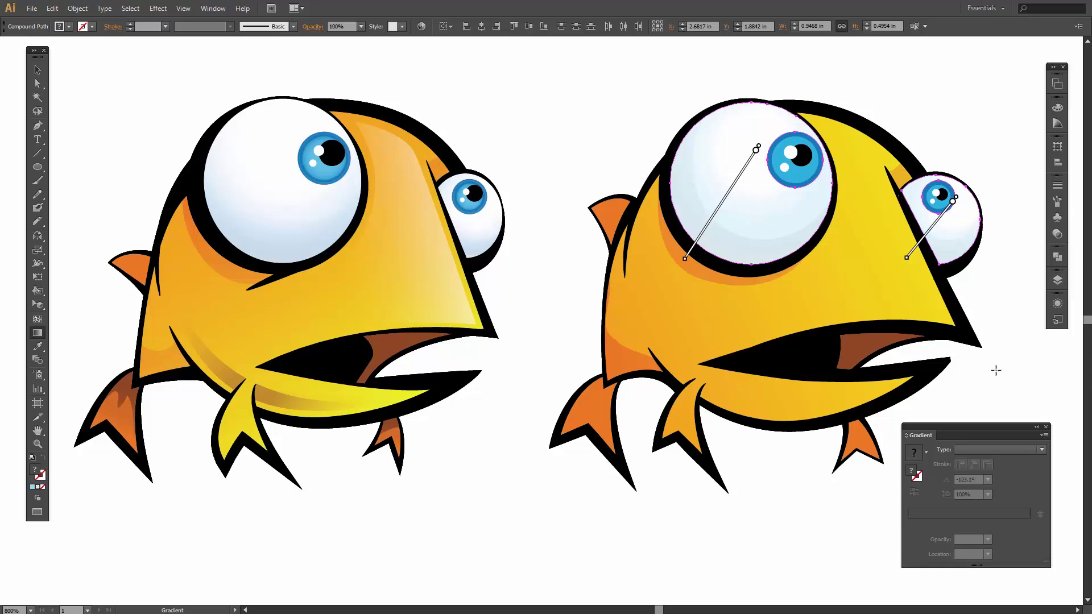
{"action": "key", "text": "v"}
{"action": "left_click", "coordinate": [779, 480]}
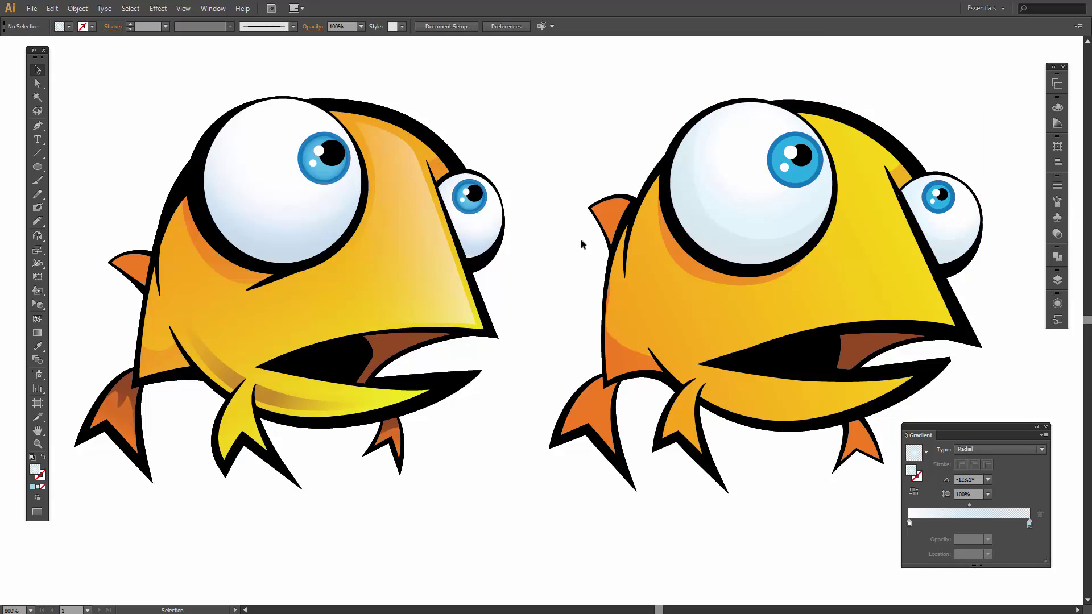
Step: Unlock the FLAT COLOR copy layer and make it the active layer
{"action": "left_click", "coordinate": [1058, 280]}
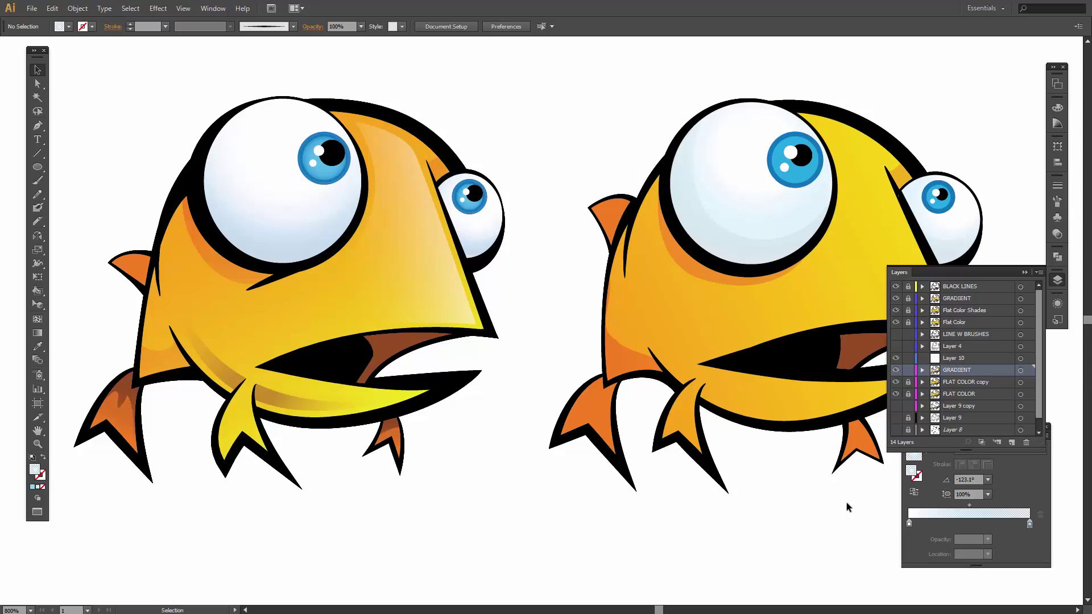
{"action": "left_click", "coordinate": [909, 382]}
{"action": "left_click", "coordinate": [962, 382]}
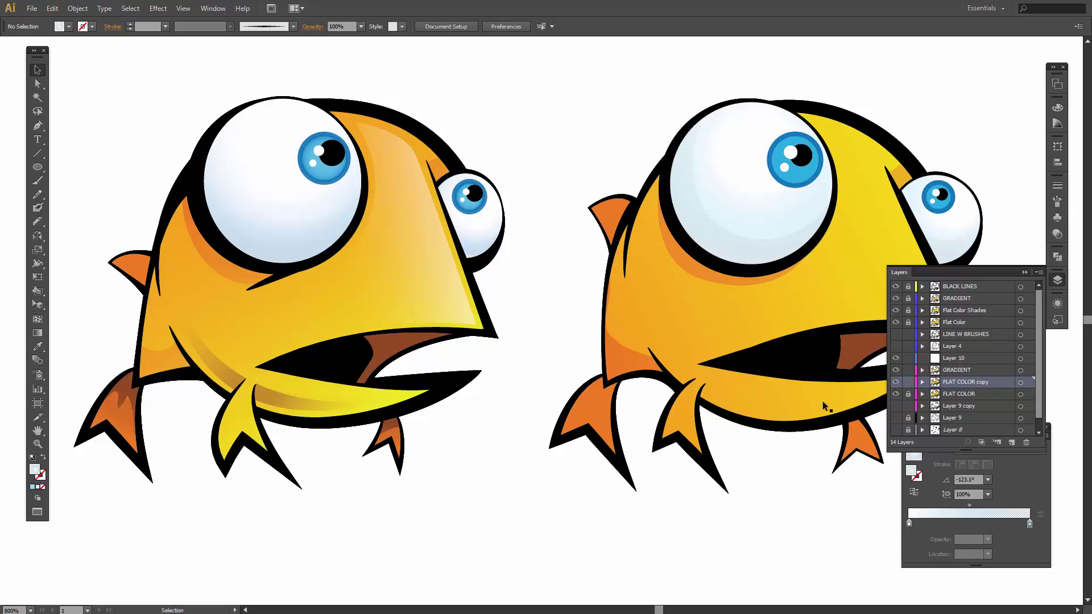
Step: Cut a jagged shading piece out of the right fish's orange rear lower fin with the Knife tool
{"action": "left_click", "coordinate": [597, 414]}
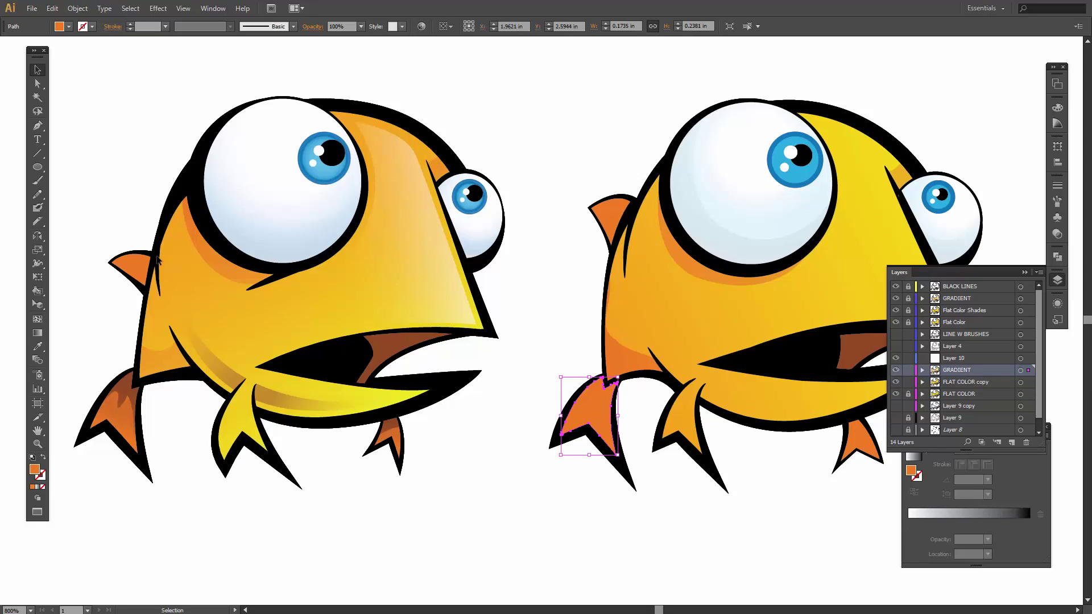
{"action": "left_click", "coordinate": [36, 221]}
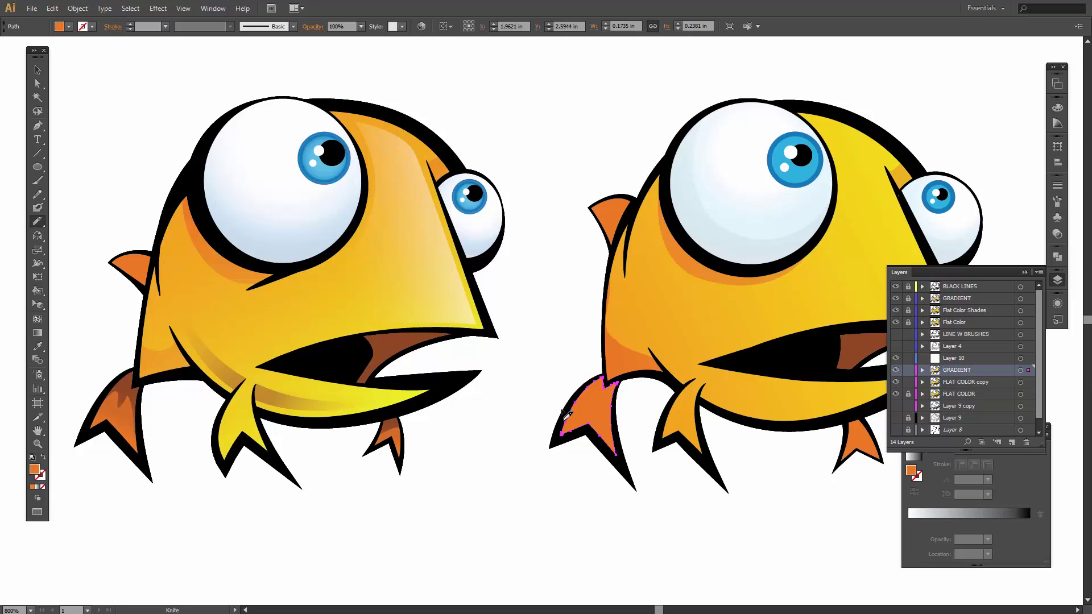
{"action": "mouse_move", "coordinate": [575, 409]}
{"action": "left_mouse_down"}
{"action": "mouse_move", "coordinate": [589, 388]}
{"action": "mouse_move", "coordinate": [579, 426]}
{"action": "mouse_move", "coordinate": [602, 400]}
{"action": "mouse_move", "coordinate": [619, 467]}
{"action": "left_mouse_up"}
{"action": "key", "text": "v"}
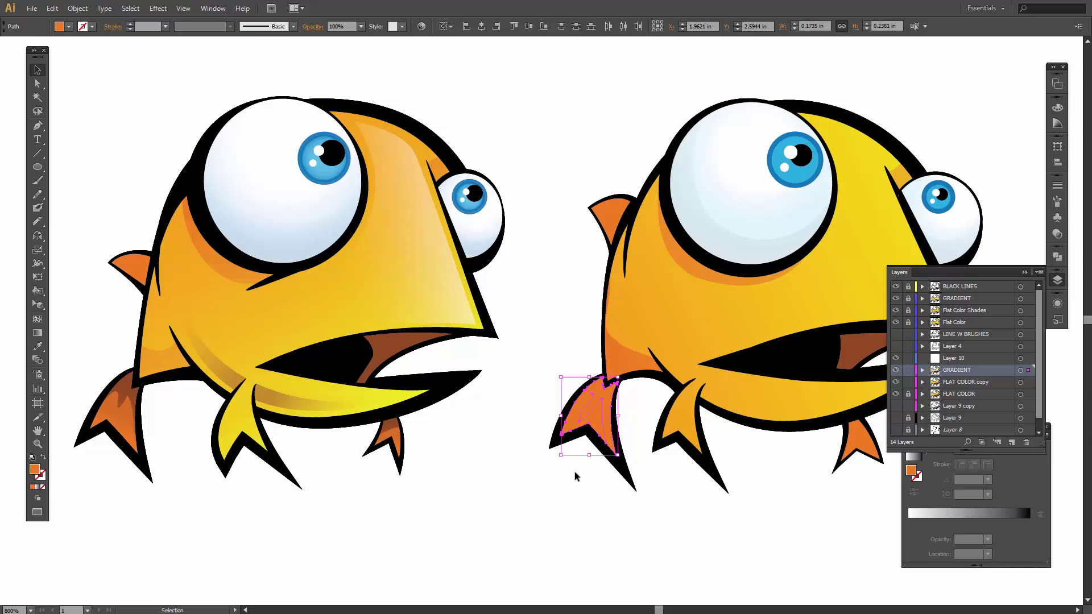
{"action": "left_click", "coordinate": [577, 479]}
Step: Fill the cut shading piece of the rear lower fin with the reddish-brown swatch
{"action": "left_click", "coordinate": [600, 400]}
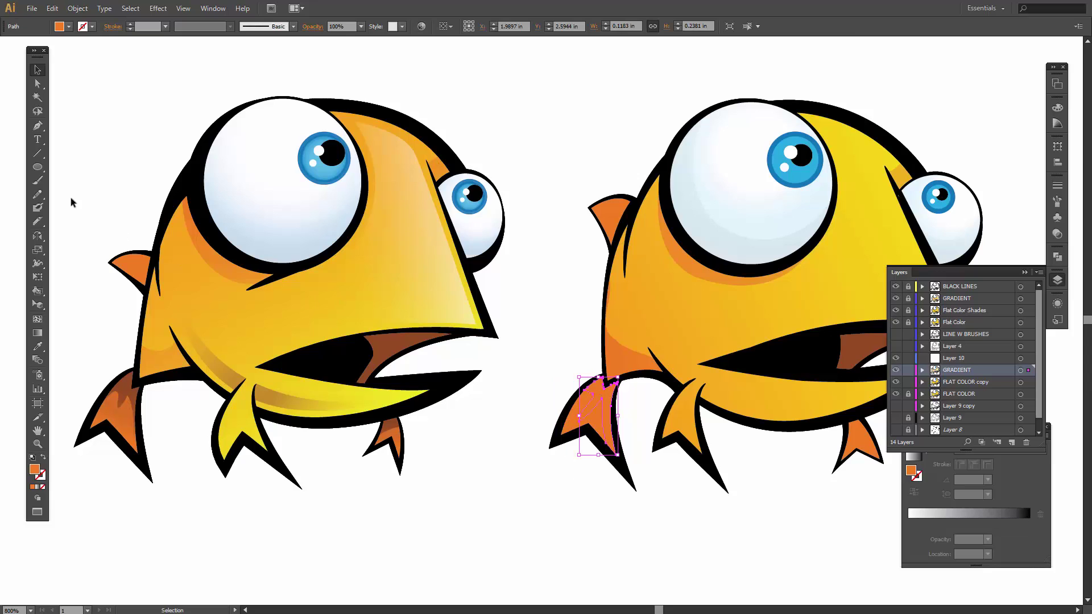
{"action": "left_click", "coordinate": [68, 26]}
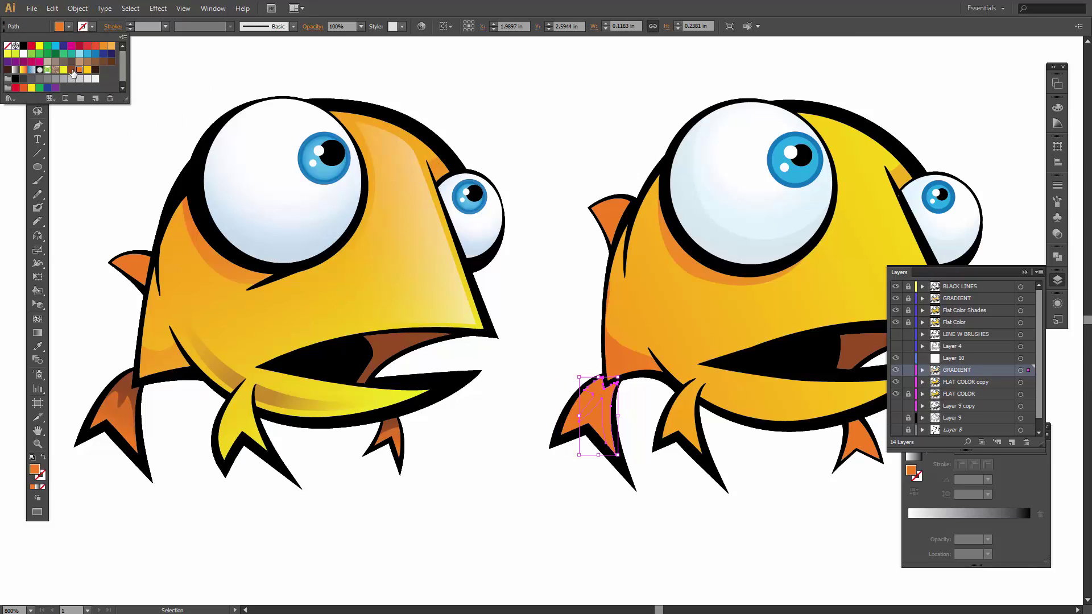
{"action": "left_click", "coordinate": [72, 70]}
{"action": "left_click", "coordinate": [535, 475]}
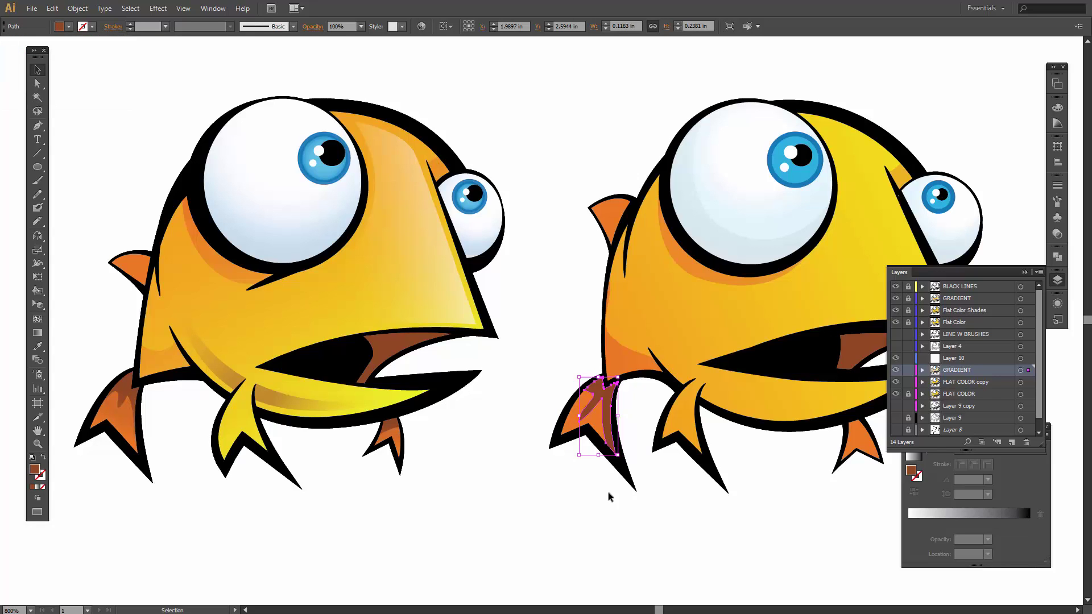
{"action": "left_click", "coordinate": [679, 489]}
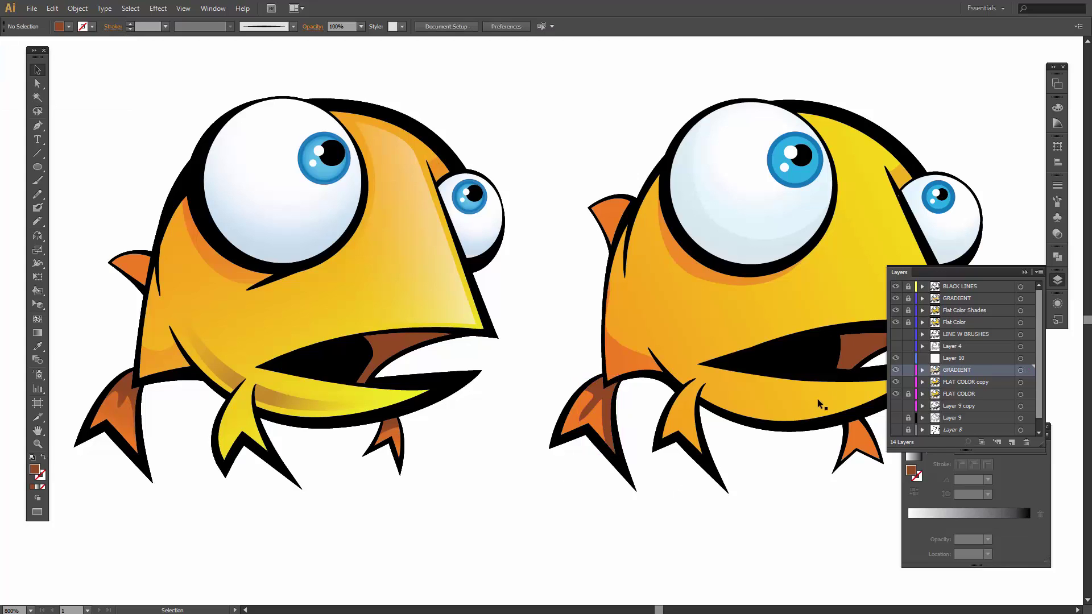
{"action": "left_click", "coordinate": [1024, 271]}
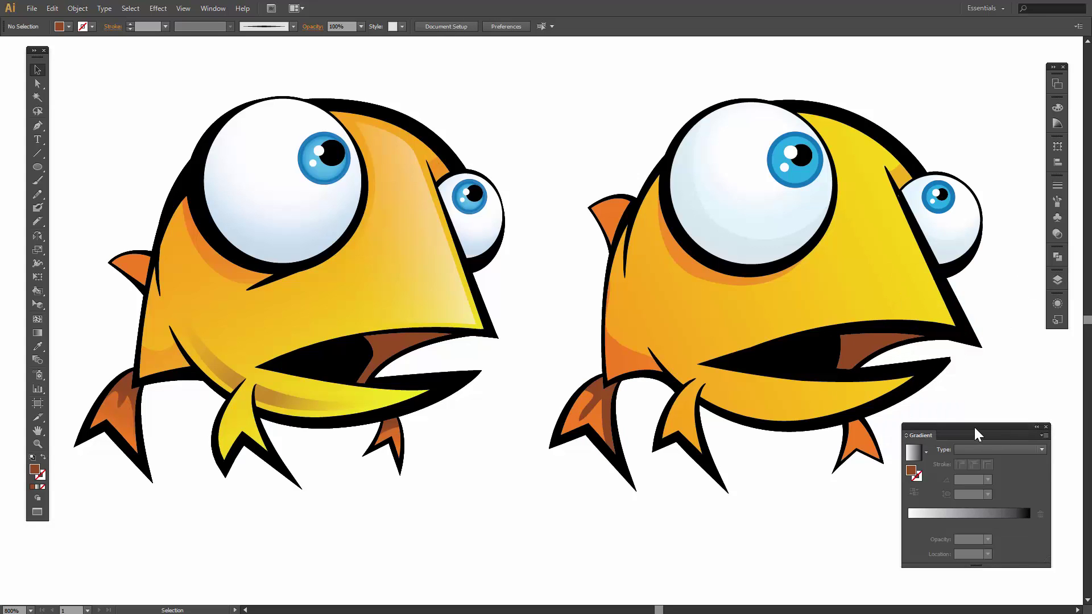
{"action": "left_click_drag", "start_coordinate": [974, 428], "coordinate": [980, 427]}
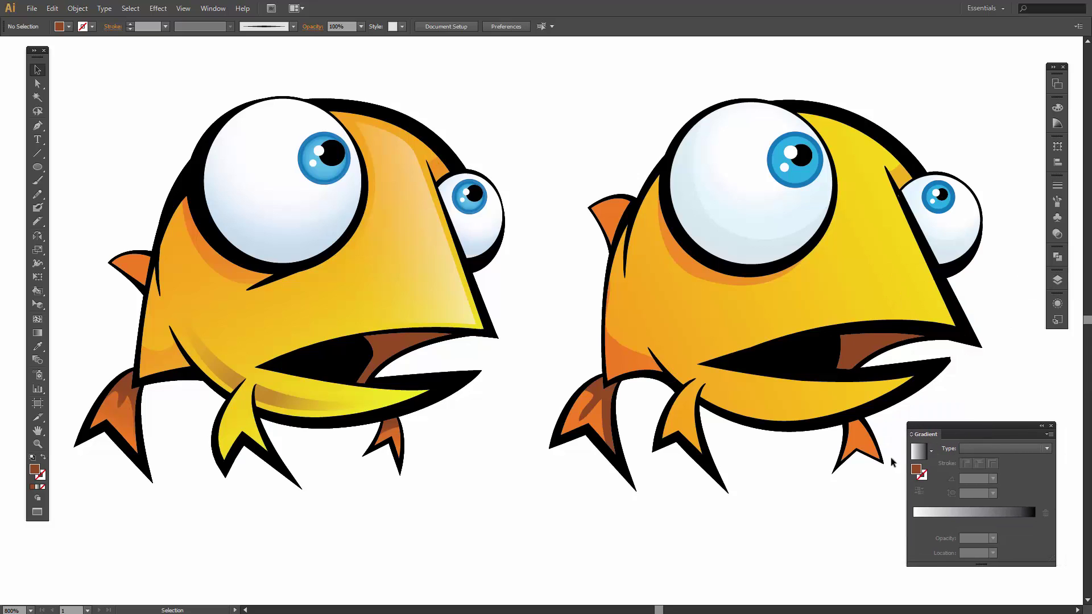
{"action": "left_click", "coordinate": [861, 439]}
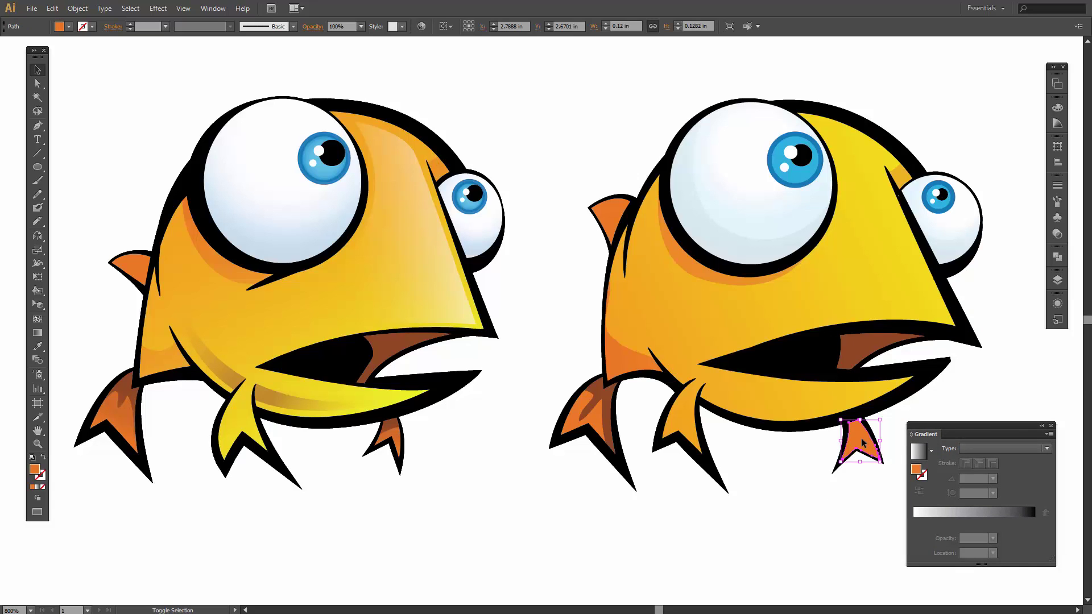
{"action": "left_click", "coordinate": [594, 414], "text": "shift"}
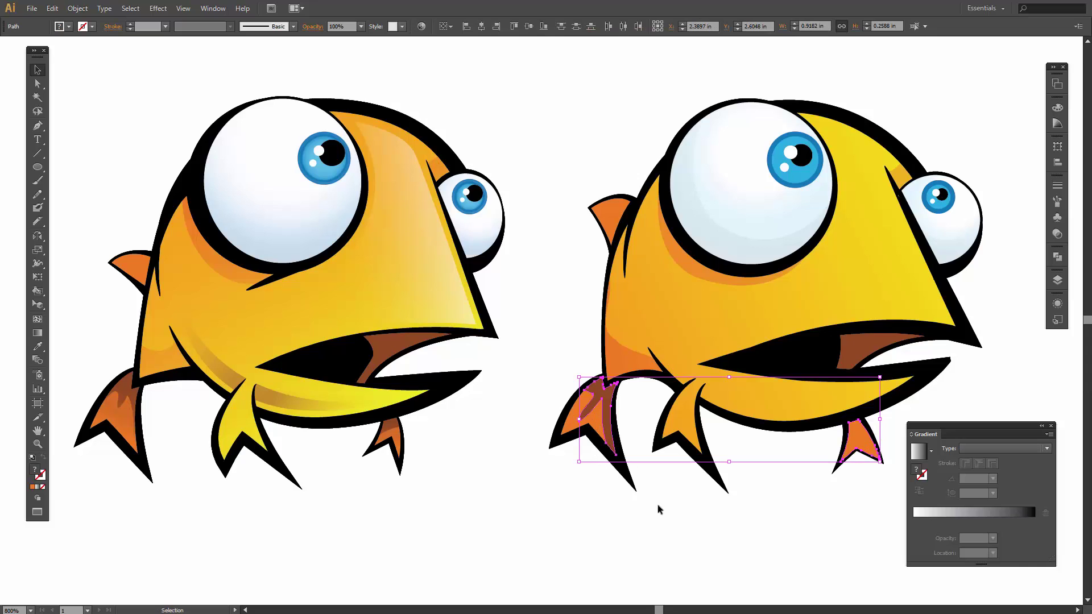
{"action": "left_click", "coordinate": [658, 507]}
{"action": "left_click", "coordinate": [1057, 280]}
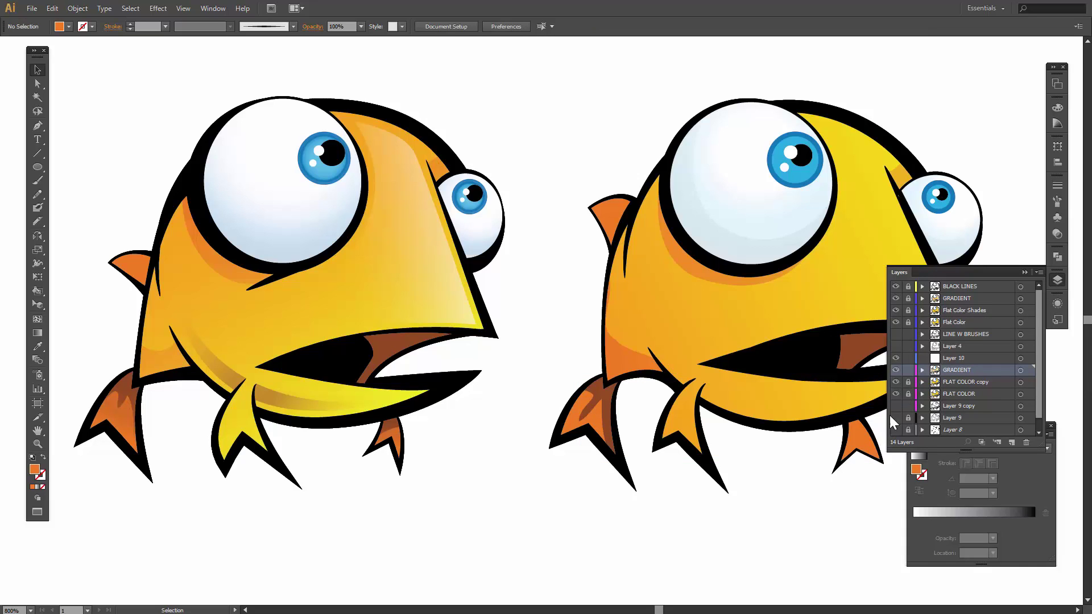
{"action": "left_click", "coordinate": [1023, 272]}
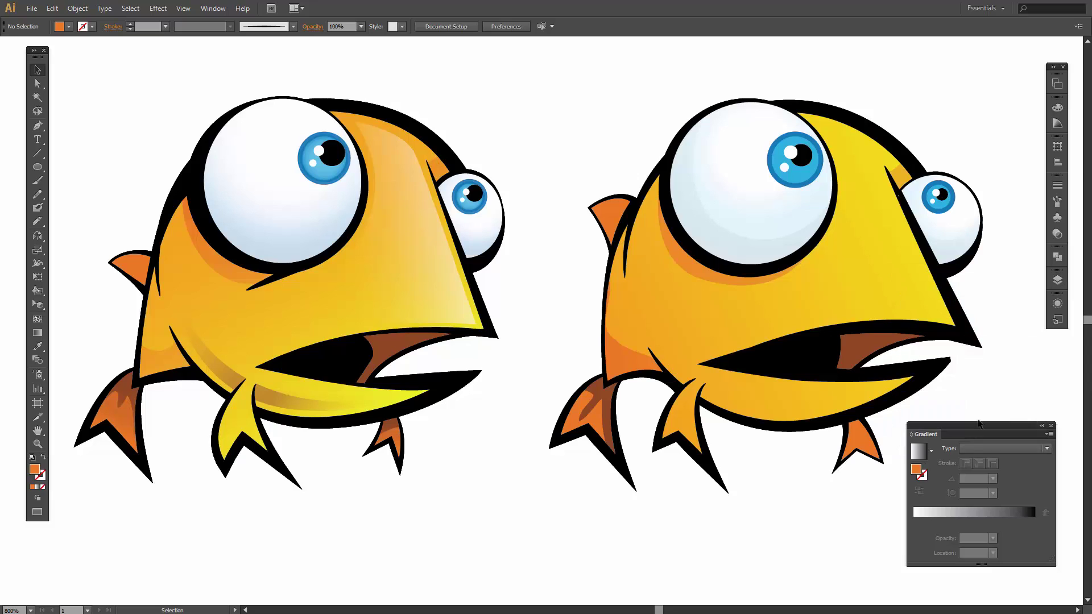
{"action": "left_click", "coordinate": [859, 433]}
{"action": "left_click", "coordinate": [605, 415], "text": "shift"}
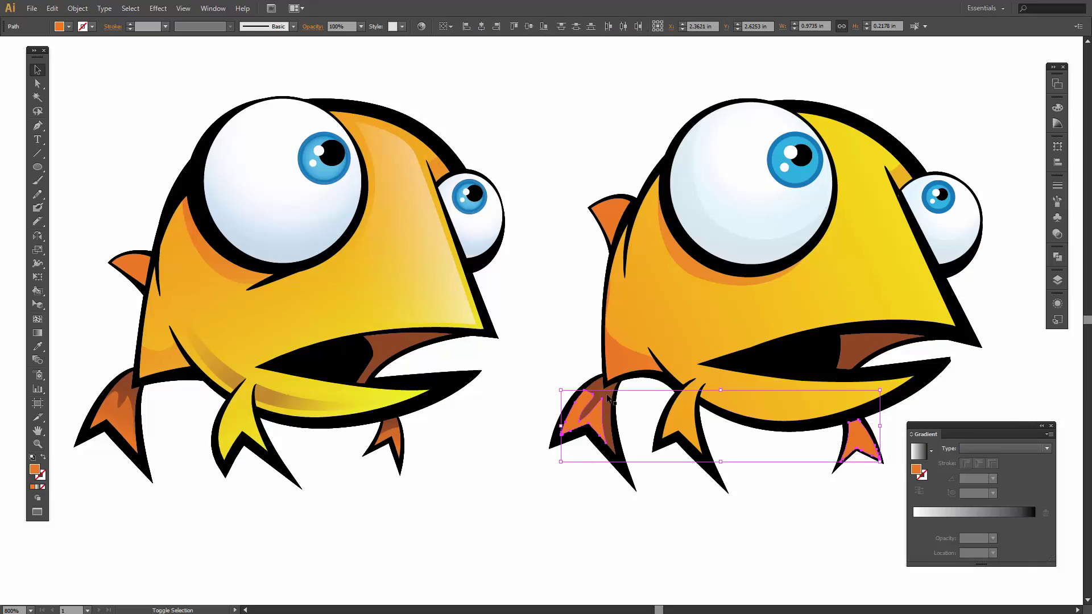
{"action": "left_click", "coordinate": [610, 399], "text": "shift"}
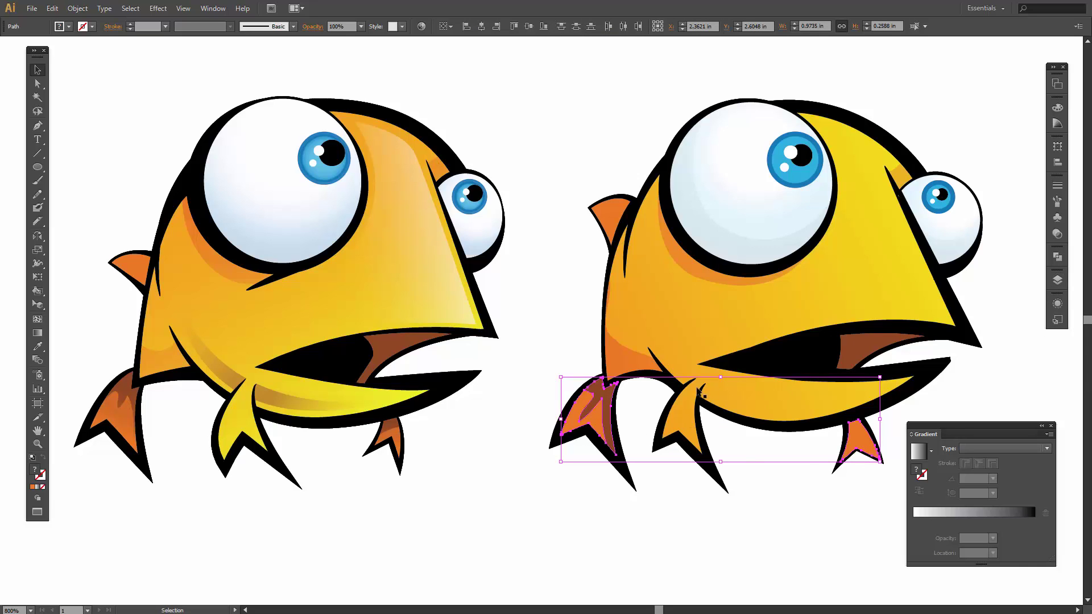
{"action": "left_click", "coordinate": [752, 453]}
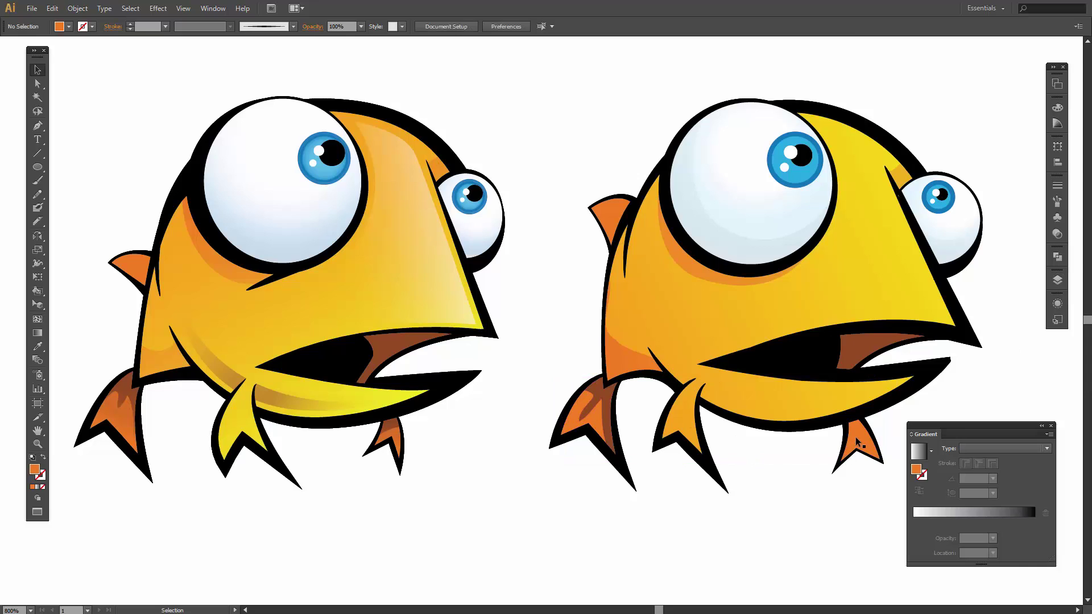
Step: Apply a linear gradient to the right fish's small fin below the jaw, with an orange start stop and a reddish-brown end stop
{"action": "left_click", "coordinate": [857, 436]}
{"action": "left_click", "coordinate": [972, 450]}
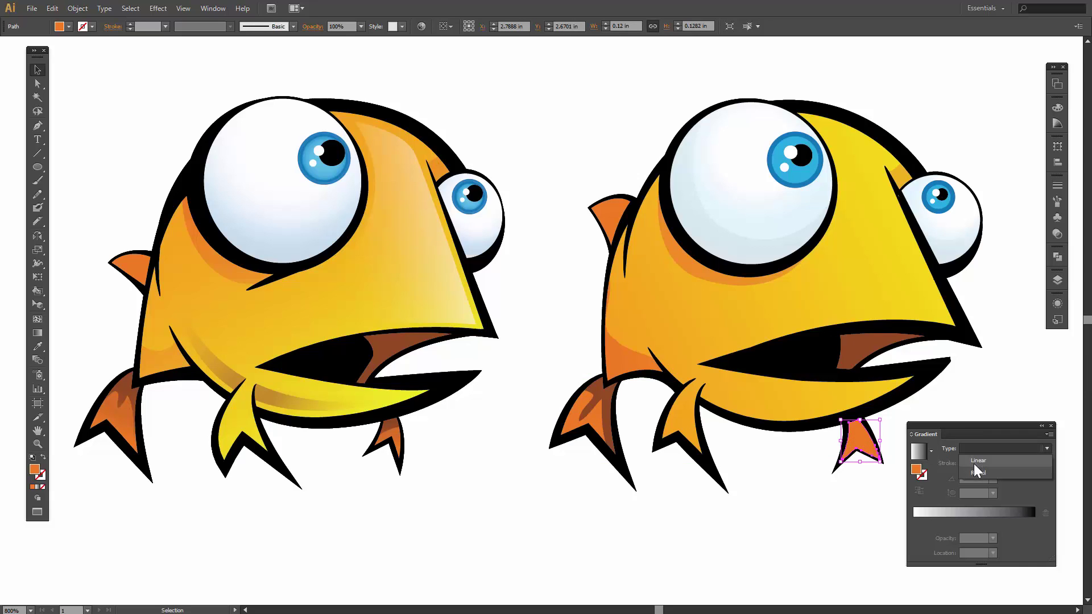
{"action": "left_click", "coordinate": [974, 462]}
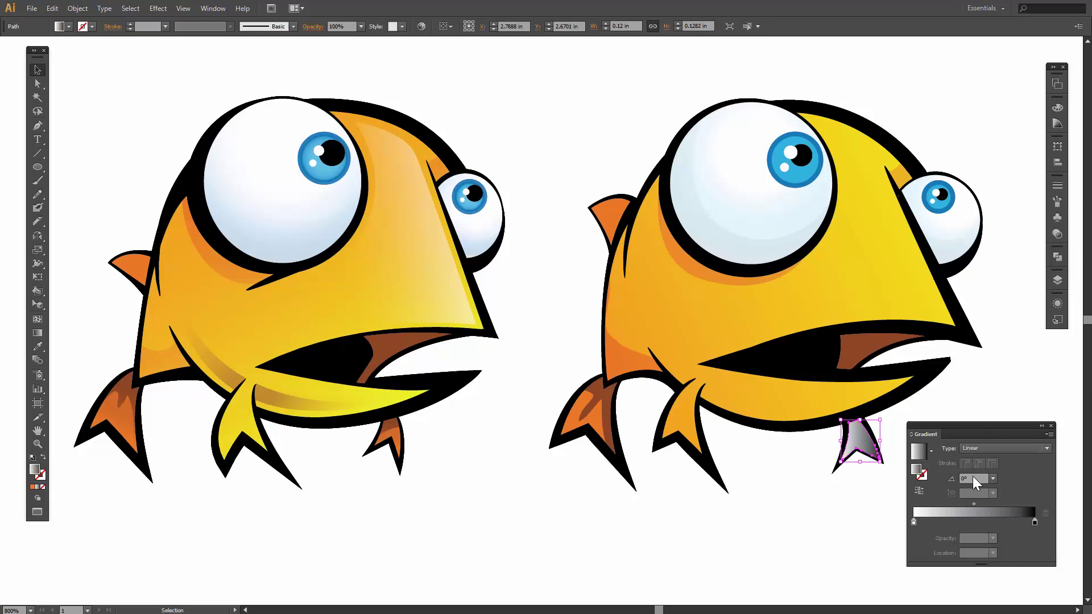
{"action": "double_click", "coordinate": [914, 523]}
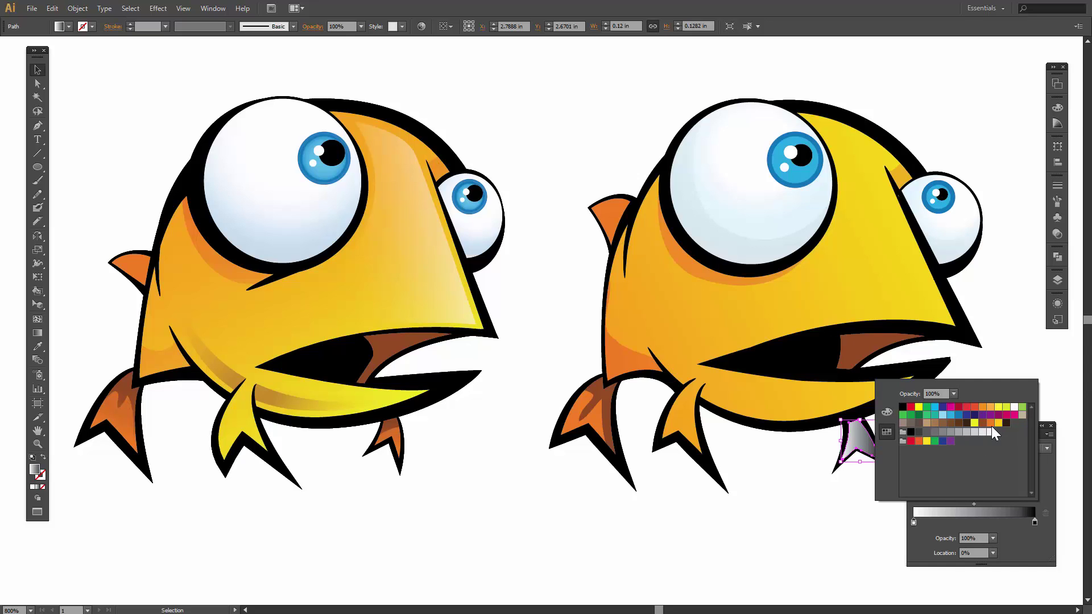
{"action": "left_click", "coordinate": [990, 423]}
{"action": "key", "text": "Escape"}
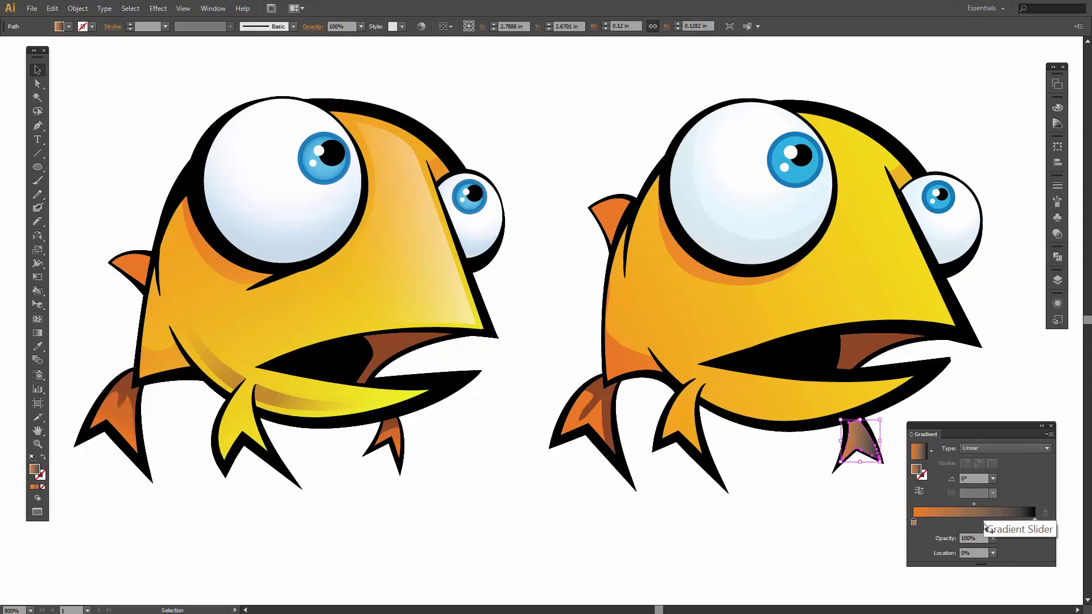
{"action": "double_click", "coordinate": [1035, 522]}
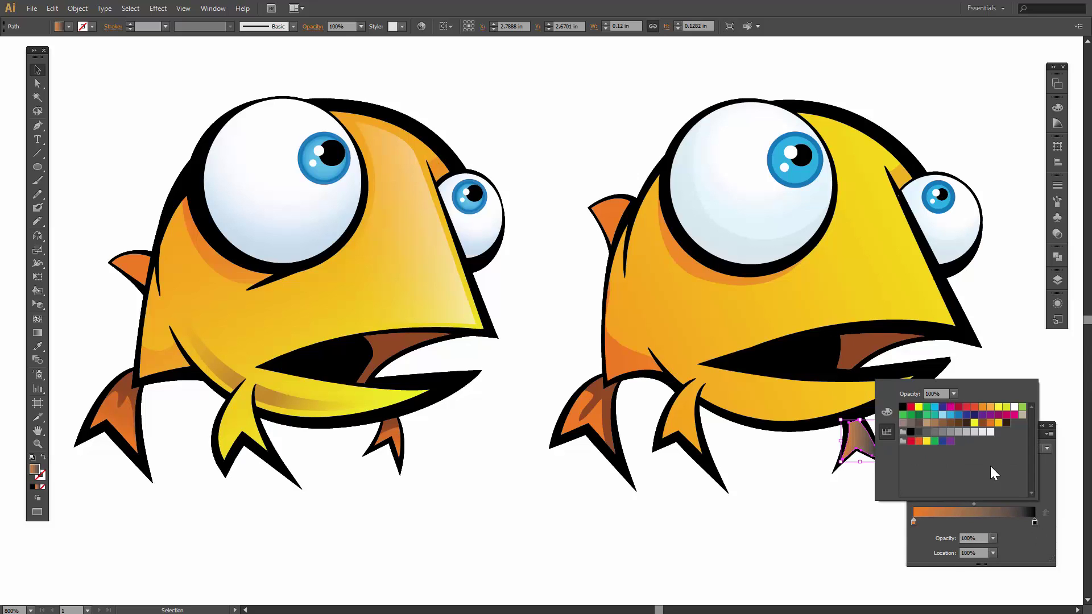
{"action": "left_click", "coordinate": [982, 423]}
{"action": "left_click", "coordinate": [1019, 531]}
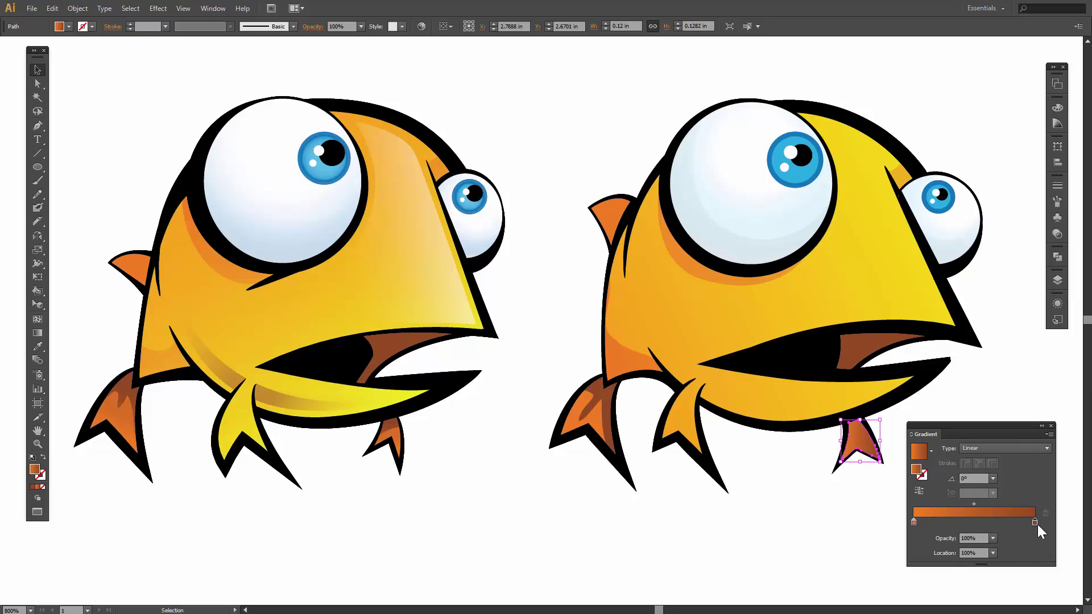
Step: Set the opacity of the small fin gradient's orange start stop to 50%
{"action": "double_click", "coordinate": [913, 521]}
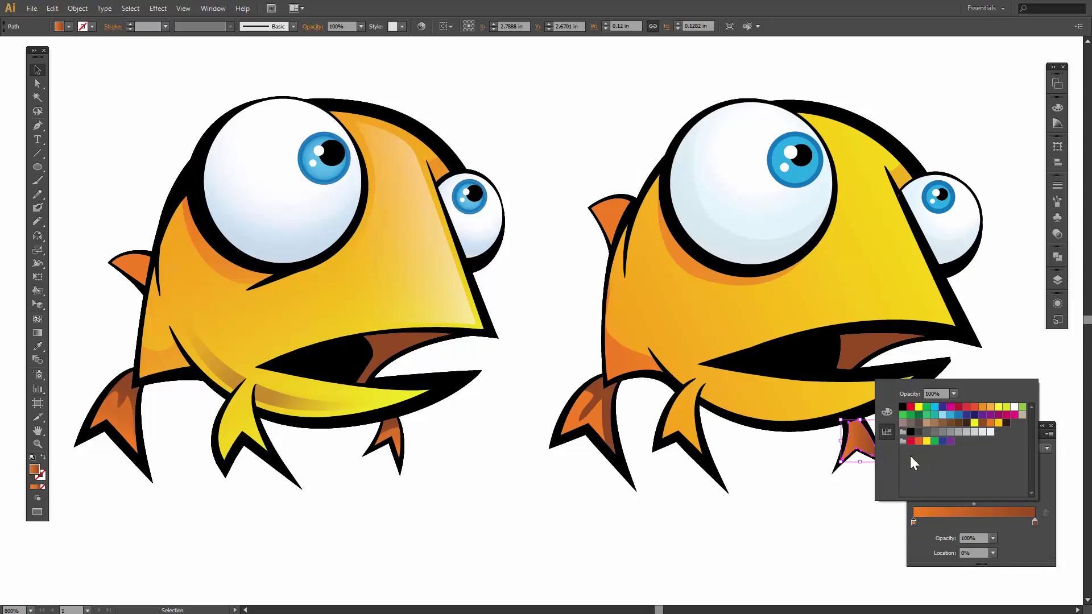
{"action": "left_click", "coordinate": [954, 393]}
{"action": "left_click", "coordinate": [964, 469]}
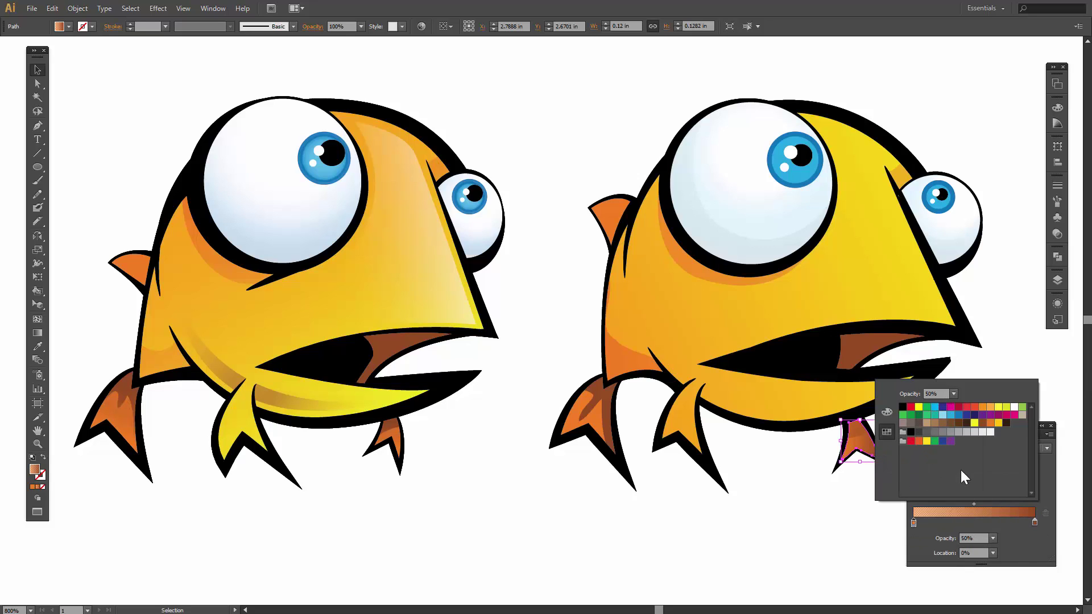
{"action": "left_click", "coordinate": [1020, 374]}
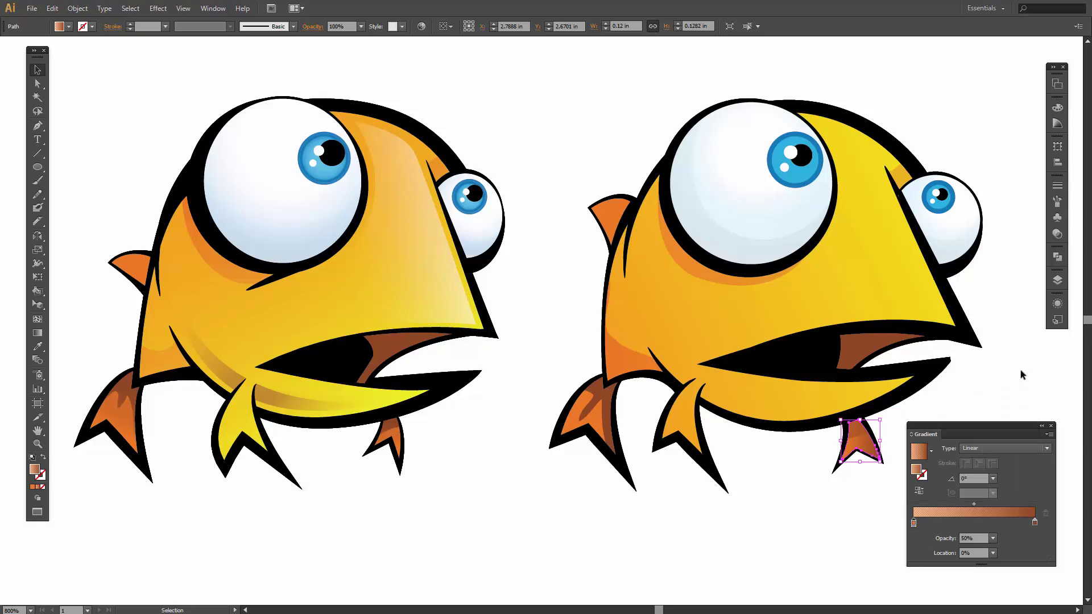
Step: With the Gradient tool, run the small fin's gradient nearly vertically from the fin's lower edge up to the body, at about 88.1°
{"action": "left_click", "coordinate": [37, 332]}
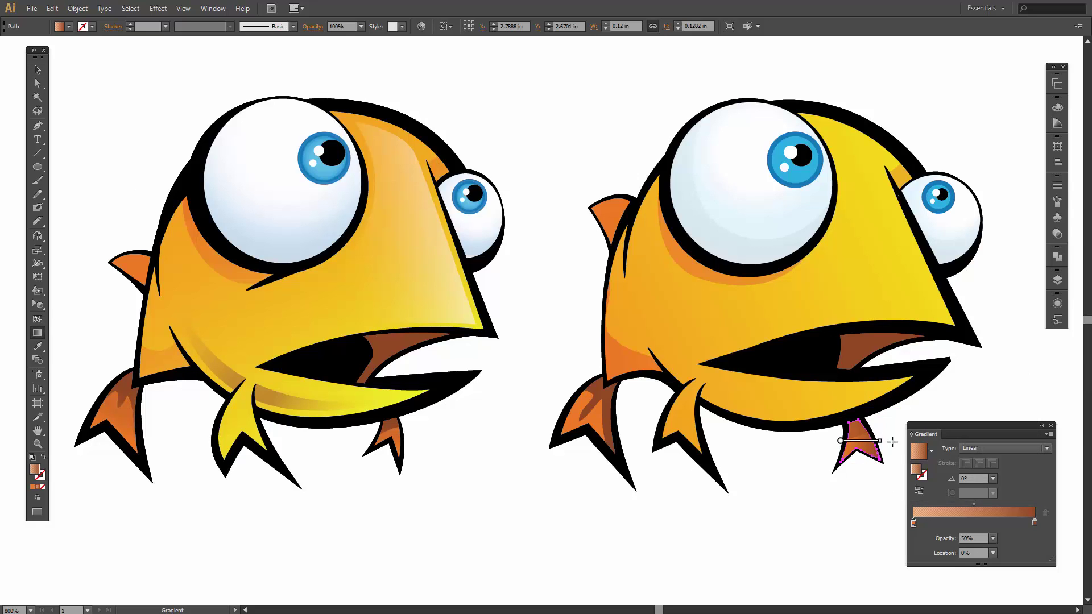
{"action": "left_click_drag", "start_coordinate": [861, 441], "coordinate": [863, 402]}
{"action": "left_click_drag", "start_coordinate": [861, 442], "coordinate": [862, 458]}
{"action": "left_click_drag", "start_coordinate": [861, 455], "coordinate": [860, 465]}
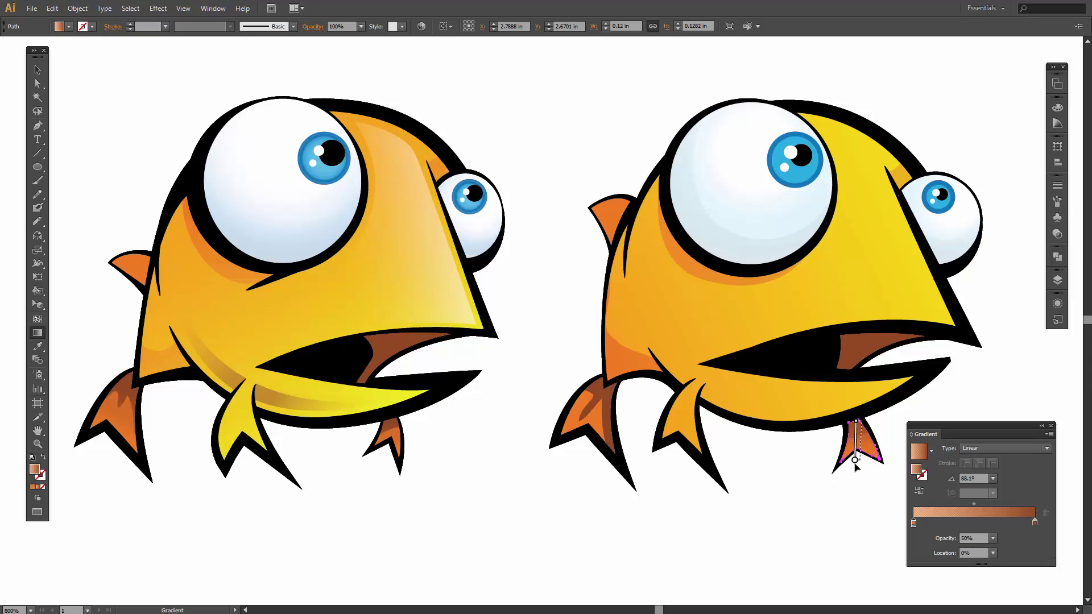
Step: Try a dark brown on the small fin gradient's end stop and return it to the reddish brown
{"action": "double_click", "coordinate": [1036, 522]}
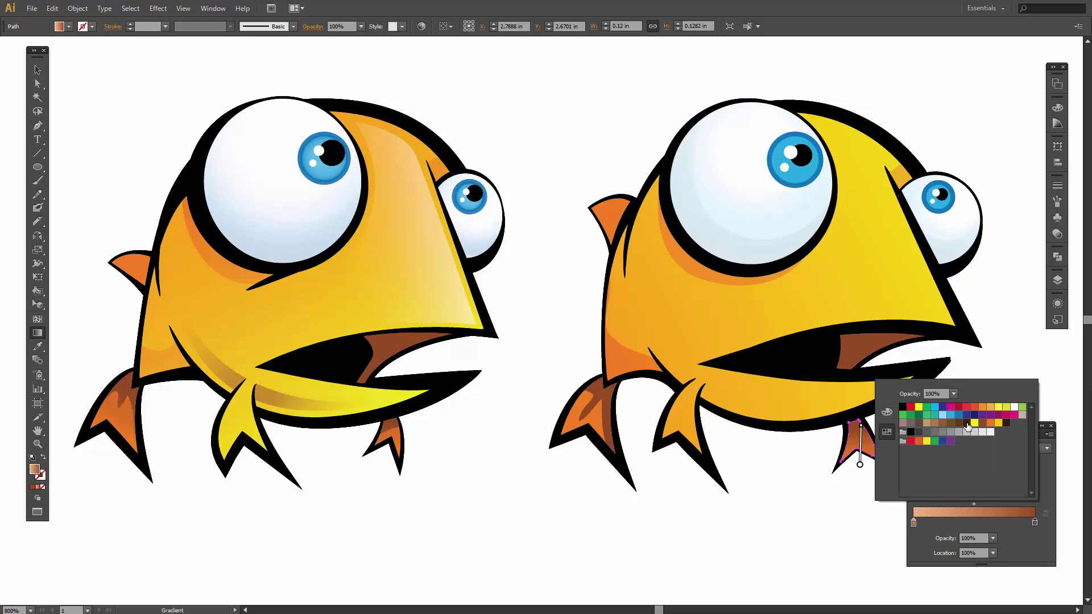
{"action": "left_click", "coordinate": [967, 423]}
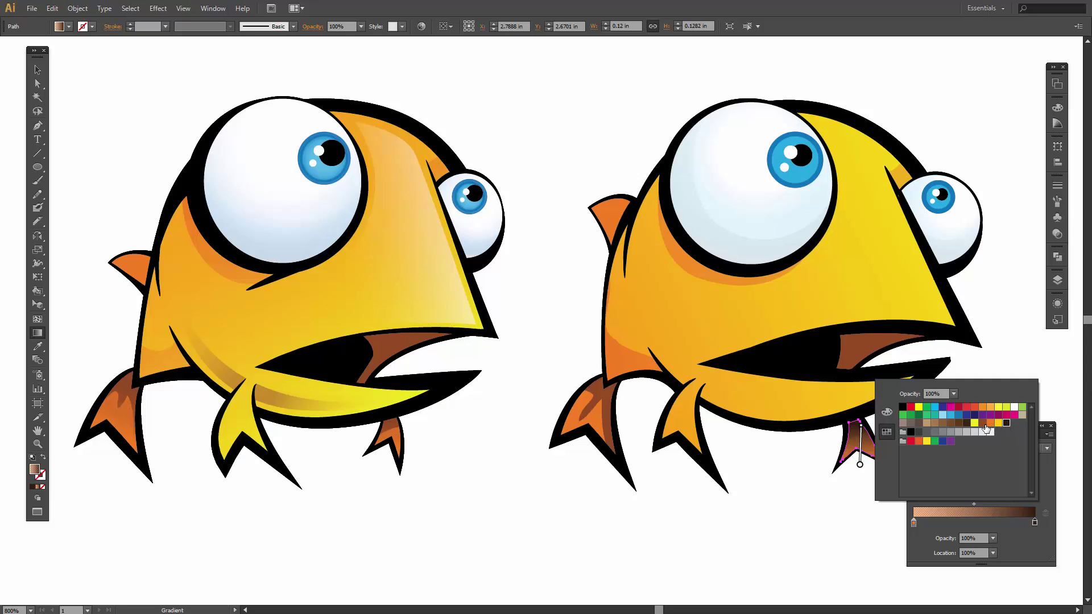
{"action": "left_click", "coordinate": [984, 424]}
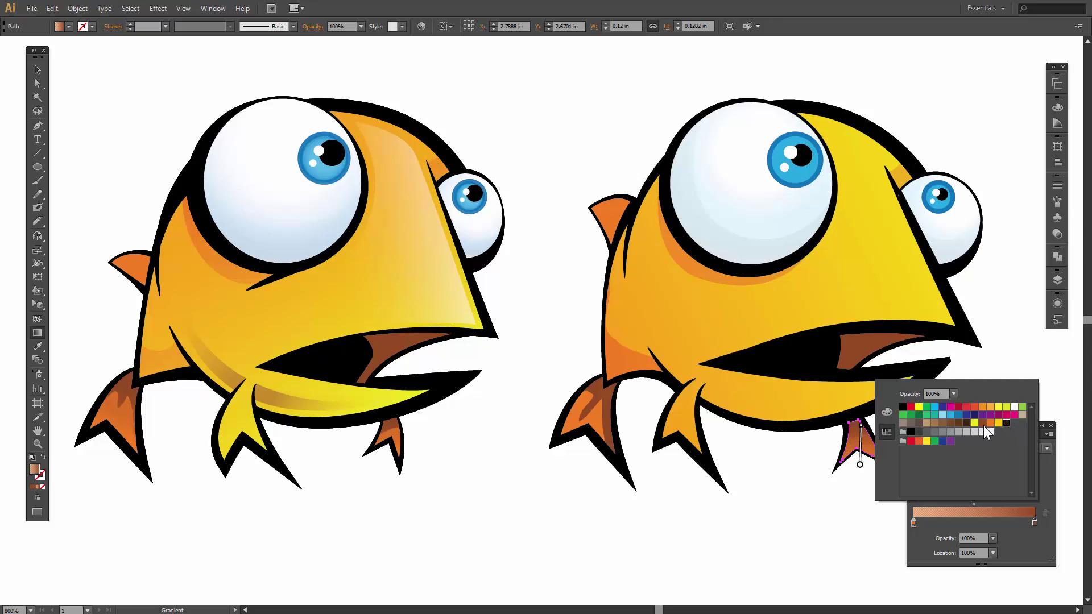
{"action": "left_click", "coordinate": [1025, 529]}
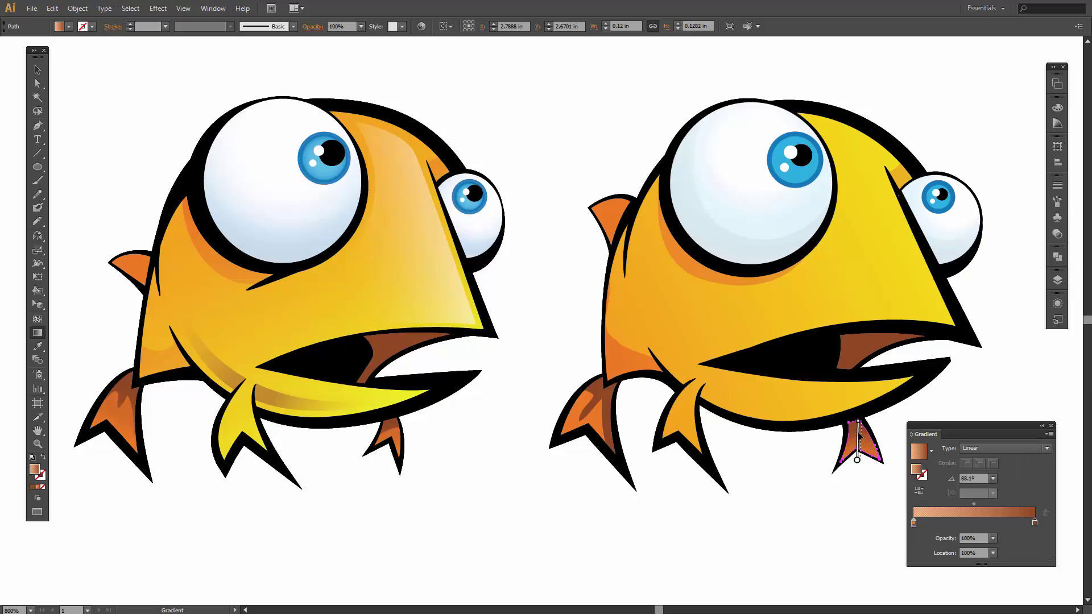
Step: Redraw the small fin's gradient along a nearly vertical line between the fin's lower edge and the body
{"action": "mouse_move", "coordinate": [860, 453]}
{"action": "left_mouse_down"}
{"action": "mouse_move", "coordinate": [863, 411]}
{"action": "mouse_move", "coordinate": [861, 460]}
{"action": "left_mouse_up"}
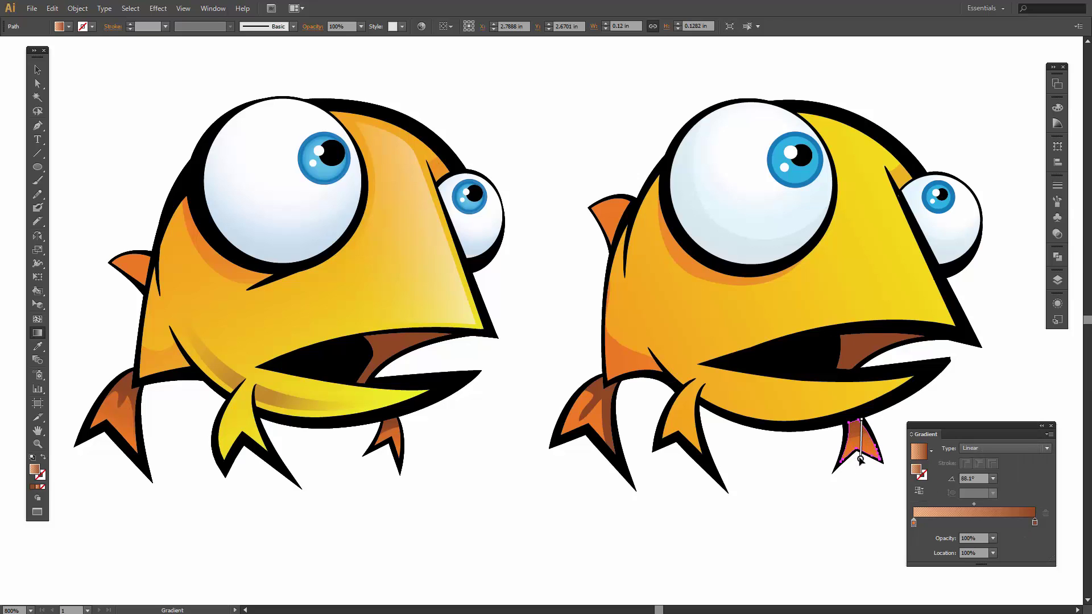
{"action": "mouse_move", "coordinate": [861, 423]}
{"action": "left_mouse_down"}
{"action": "mouse_move", "coordinate": [860, 463]}
{"action": "mouse_move", "coordinate": [862, 418]}
{"action": "left_mouse_up"}
Step: Fill the right fish's reddish-brown mouth interior with the linear orange-to-brown gradient and run it nearly horizontally across the mouth at about -177.4°
{"action": "left_click", "coordinate": [862, 359]}
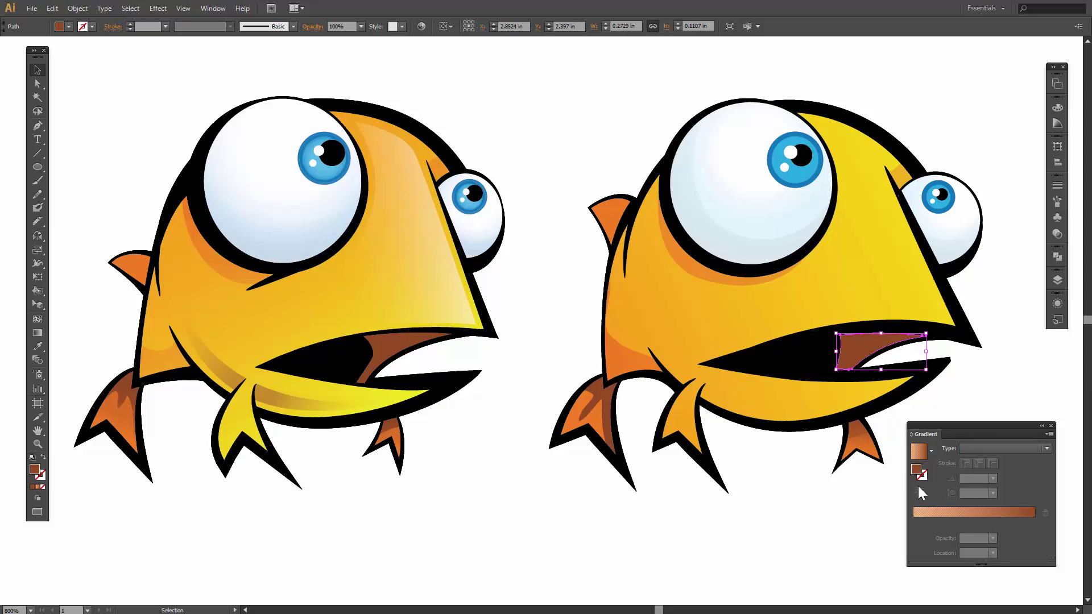
{"action": "left_click", "coordinate": [966, 514]}
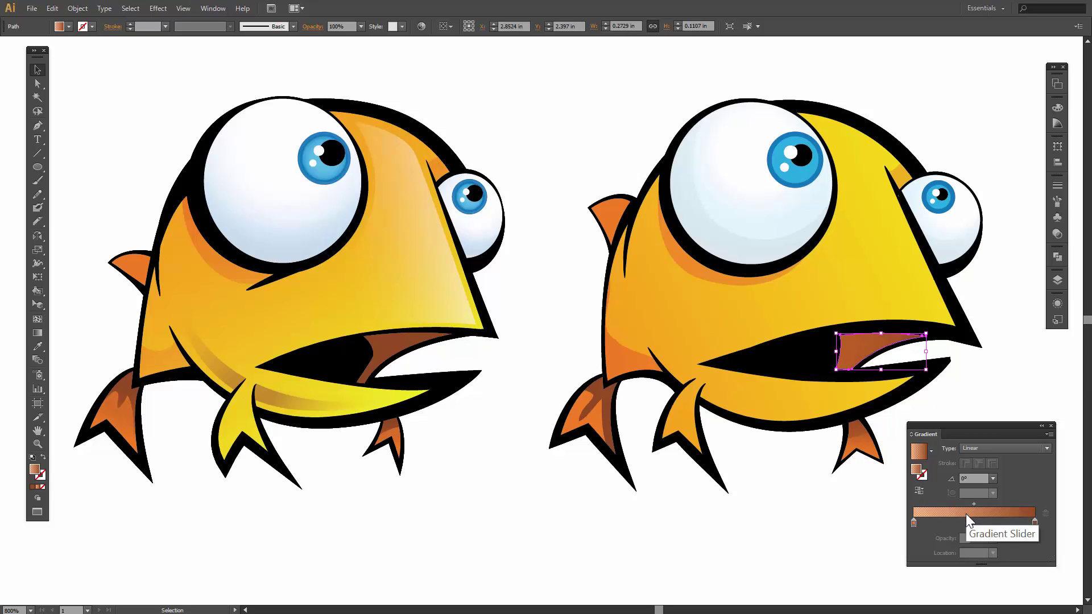
{"action": "left_click", "coordinate": [38, 334]}
{"action": "mouse_move", "coordinate": [850, 354]}
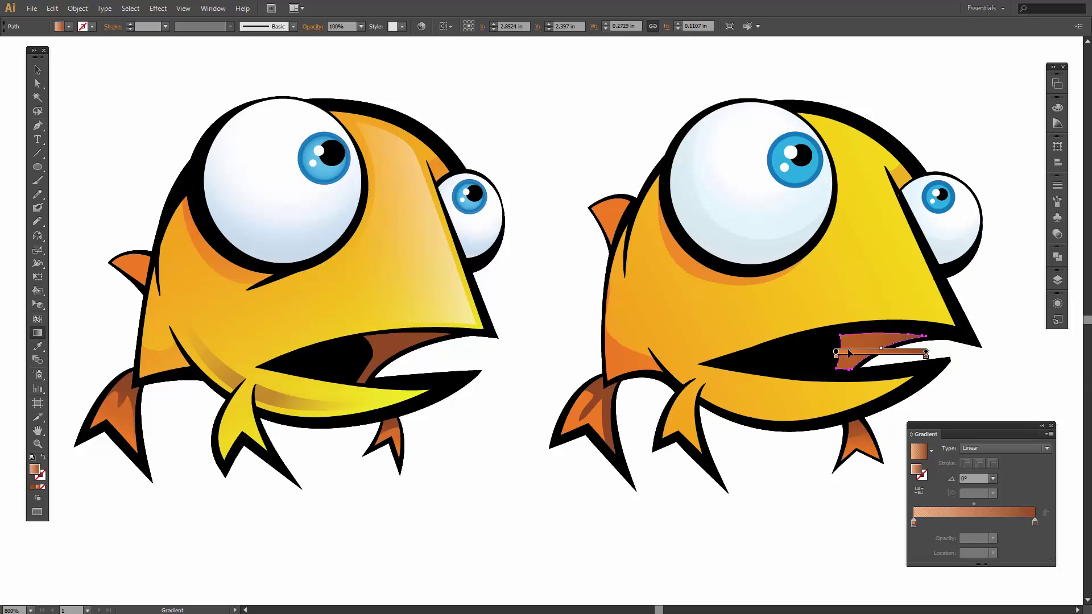
{"action": "mouse_move", "coordinate": [836, 353]}
{"action": "left_mouse_down"}
{"action": "mouse_move", "coordinate": [780, 271]}
{"action": "mouse_move", "coordinate": [747, 358]}
{"action": "mouse_move", "coordinate": [882, 351]}
{"action": "left_mouse_up"}
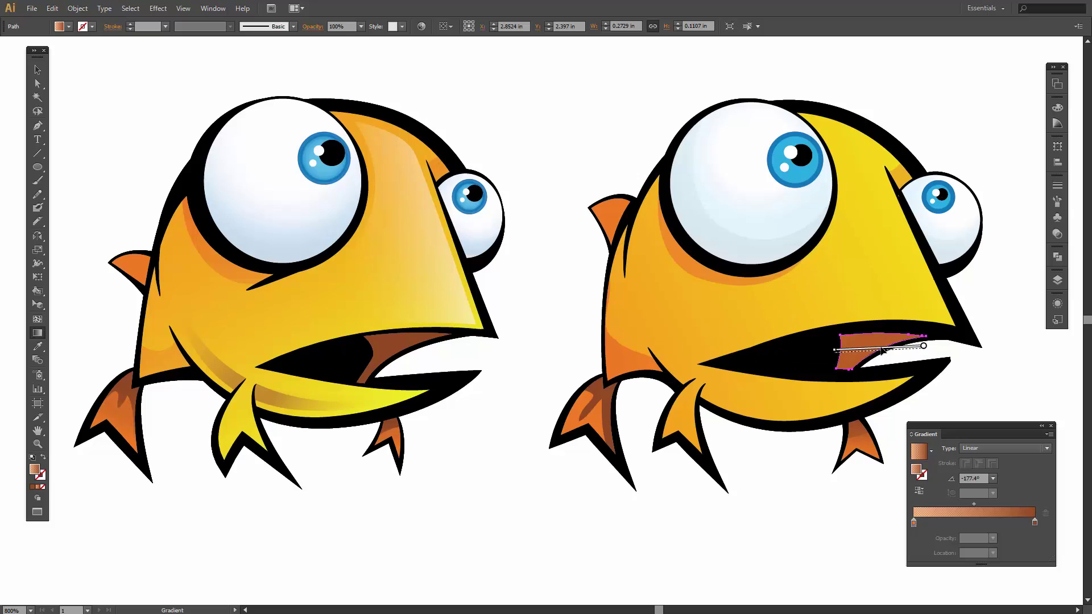
{"action": "mouse_move", "coordinate": [916, 353]}
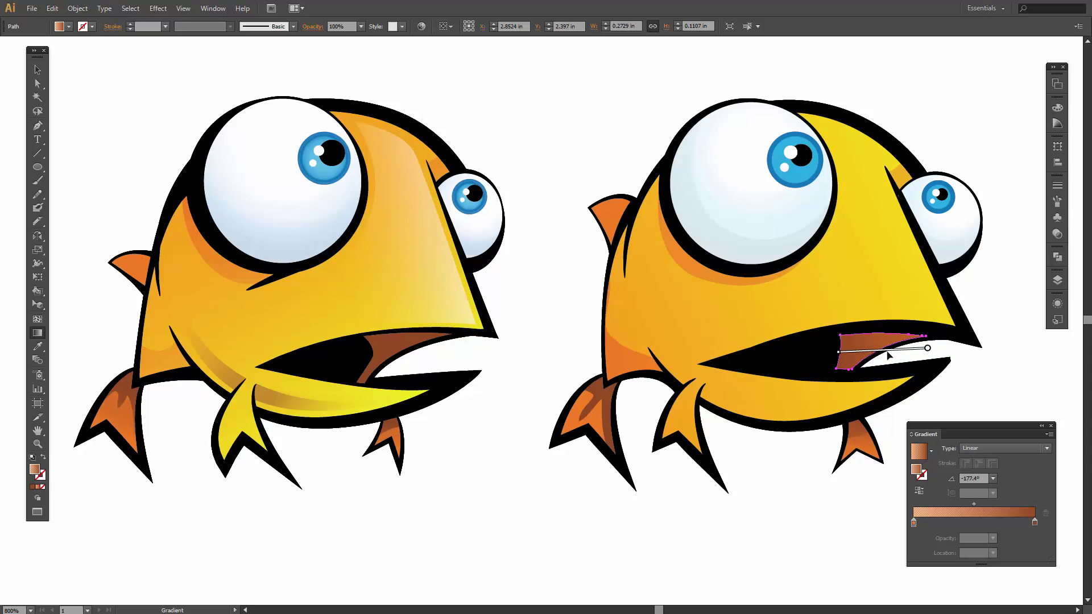
{"action": "left_click_drag", "start_coordinate": [931, 351], "coordinate": [947, 351]}
{"action": "mouse_move", "coordinate": [857, 353]}
{"action": "left_mouse_down"}
{"action": "mouse_move", "coordinate": [837, 353]}
{"action": "mouse_move", "coordinate": [909, 350]}
{"action": "left_mouse_up"}
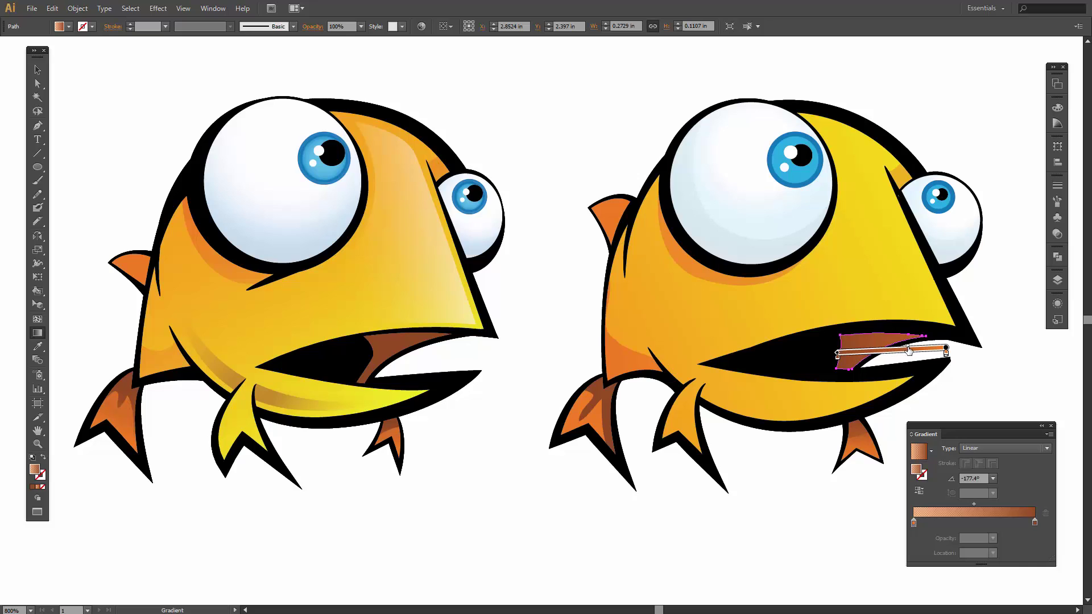
Step: Try an extra stop at 4.15% on the mouth gradient with its opacity set to 30%
{"action": "double_click", "coordinate": [918, 526]}
{"action": "left_click", "coordinate": [954, 394]}
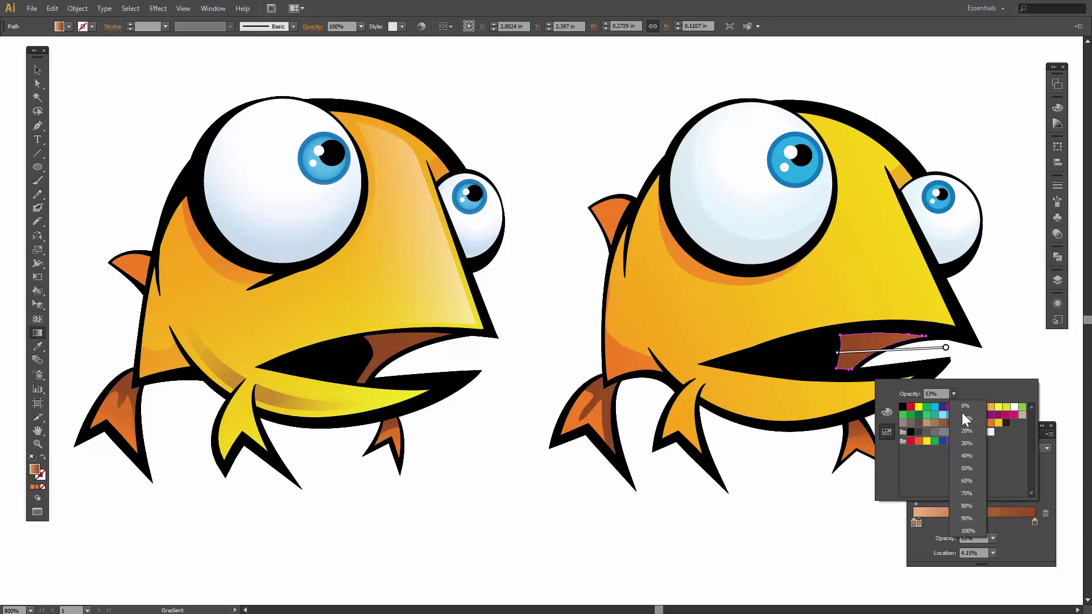
{"action": "left_click", "coordinate": [968, 442]}
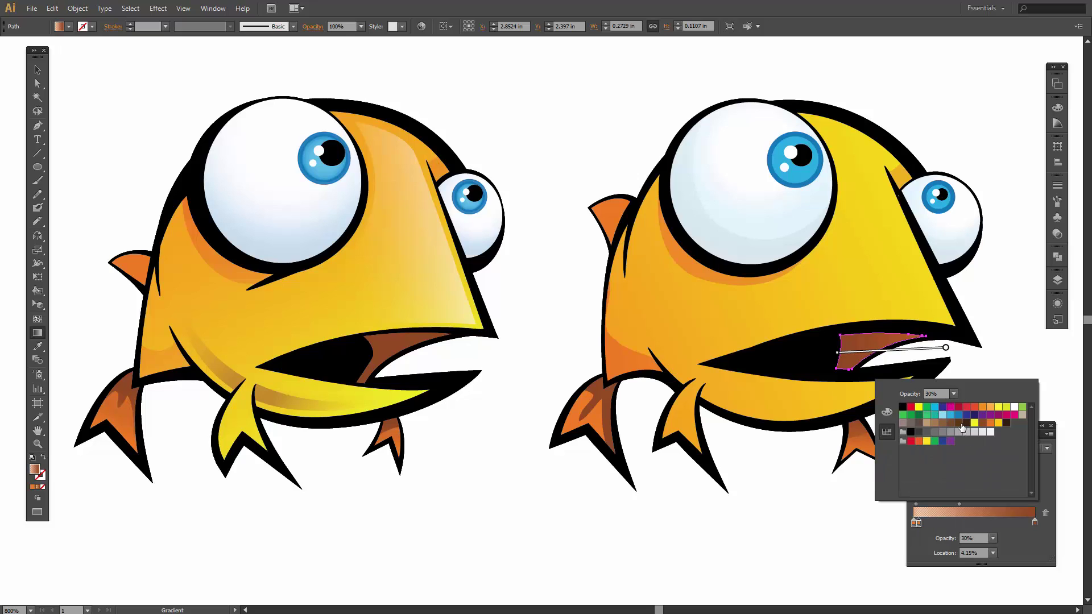
{"action": "left_click", "coordinate": [938, 354]}
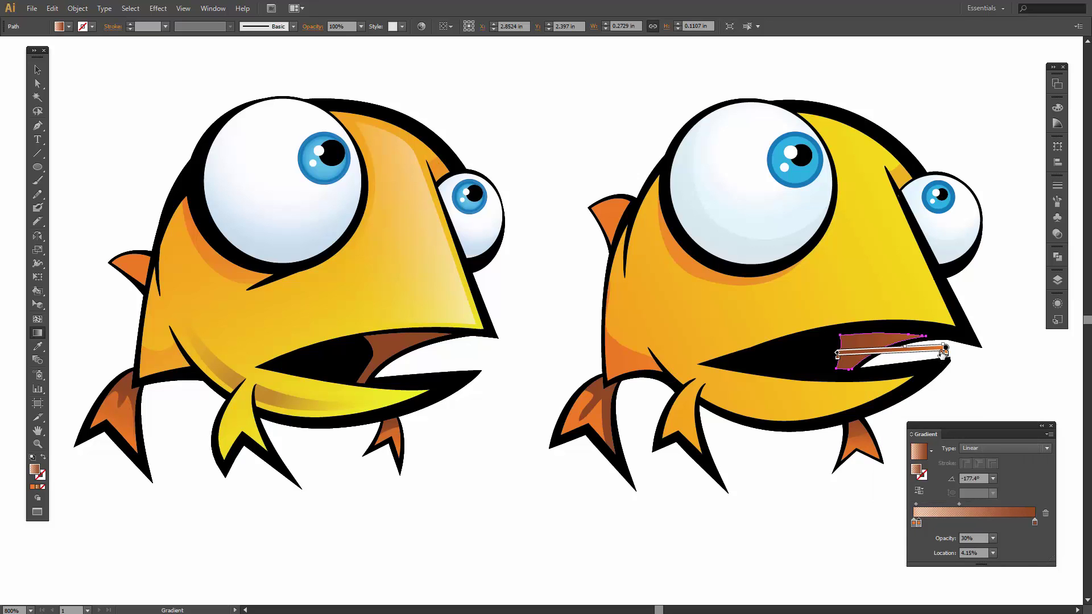
Step: Reposition the mouth interior's gradient so it starts beyond the mouth opening and ends inside the brown area, and deselect the shape
{"action": "left_click_drag", "start_coordinate": [837, 353], "coordinate": [863, 354]}
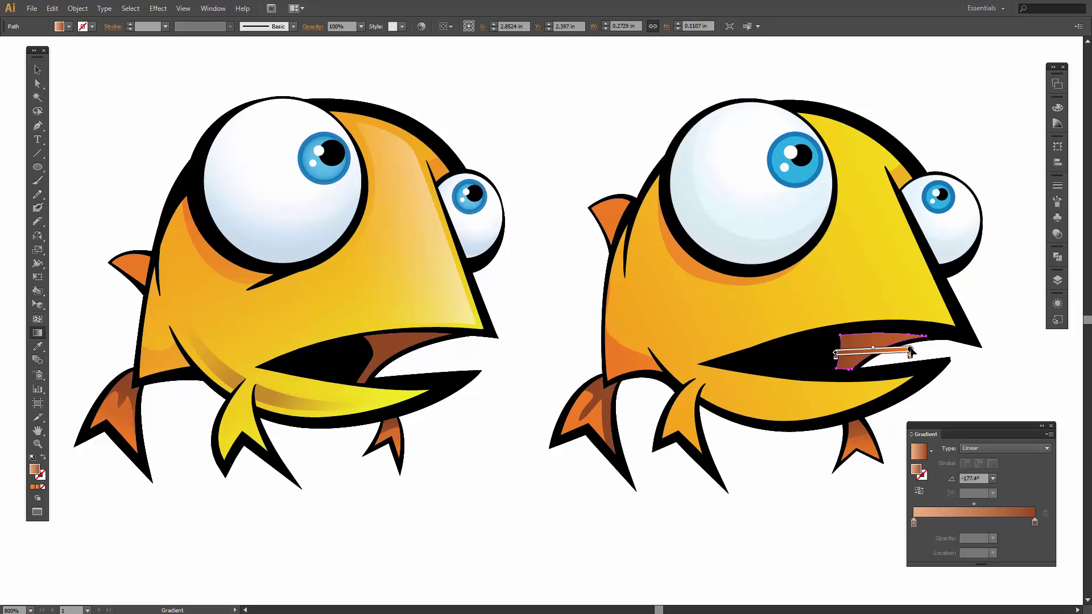
{"action": "mouse_move", "coordinate": [911, 351]}
{"action": "left_mouse_down"}
{"action": "mouse_move", "coordinate": [928, 349]}
{"action": "mouse_move", "coordinate": [881, 352]}
{"action": "left_mouse_up"}
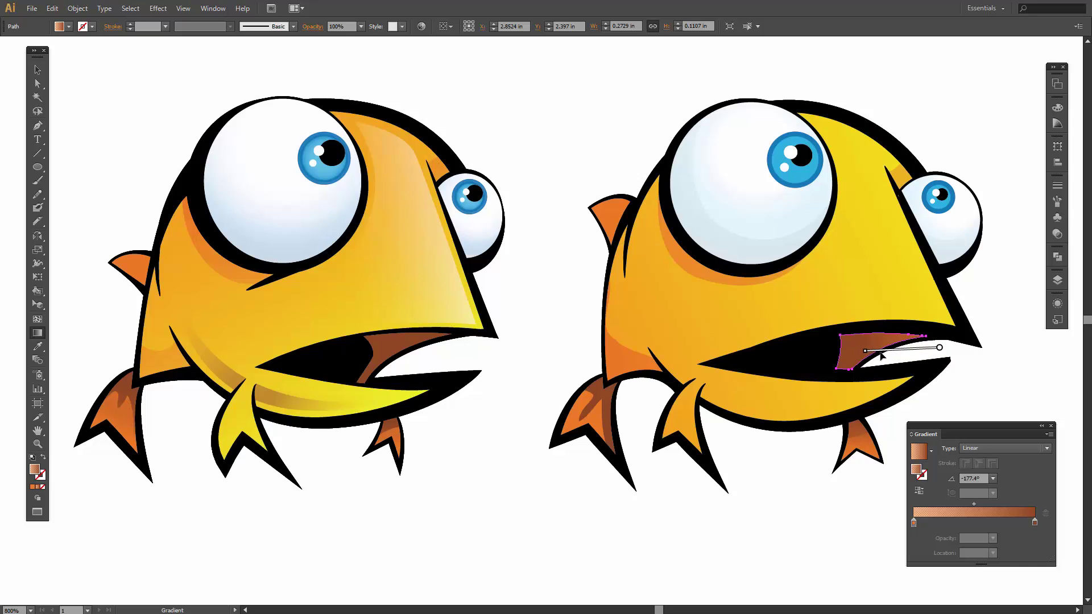
{"action": "key", "text": "v"}
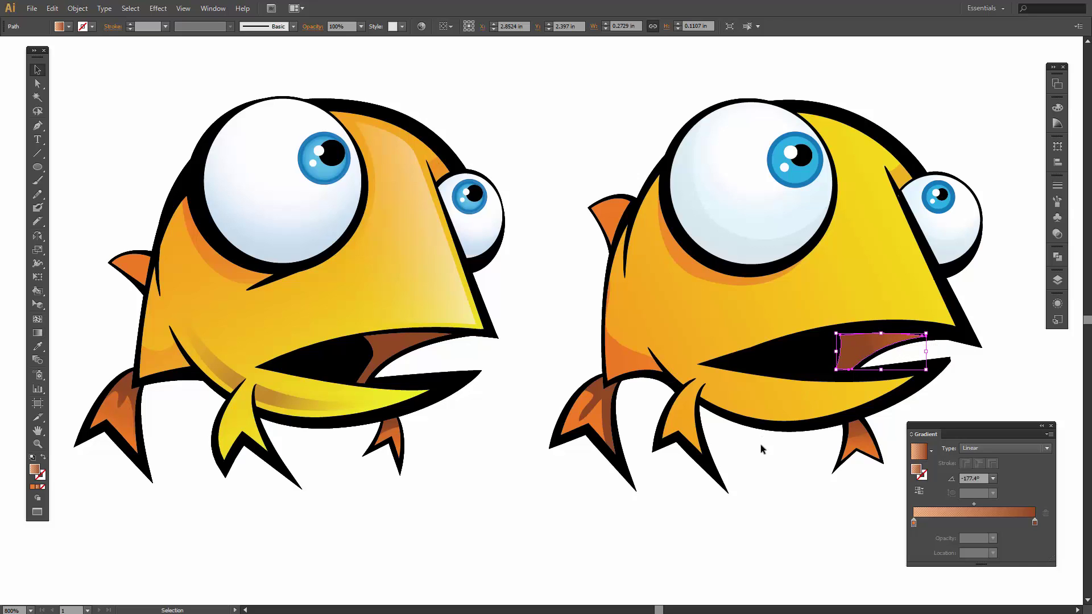
{"action": "left_click", "coordinate": [762, 446]}
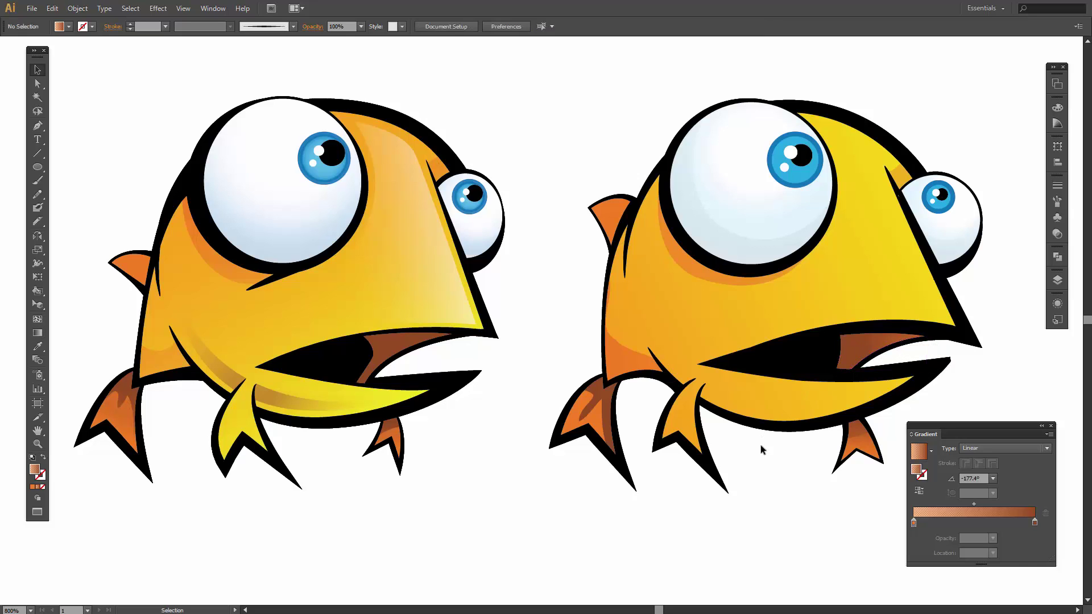
Step: Apply the linear orange-to-brown gradient to the right fish's back fin and to the orange part of its tail fin
{"action": "left_click", "coordinate": [609, 219]}
{"action": "left_click", "coordinate": [954, 514]}
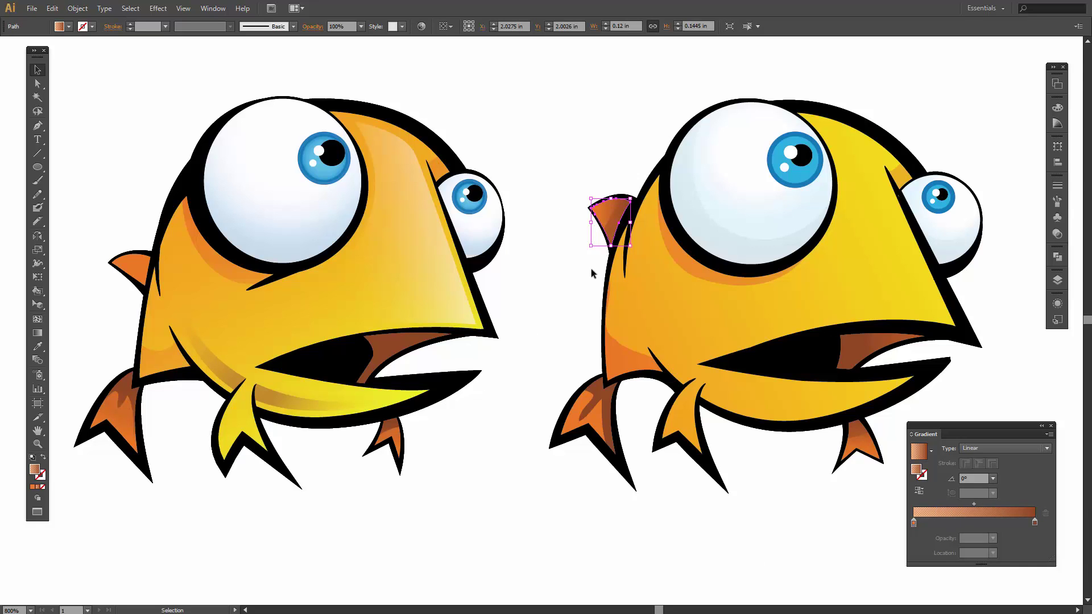
{"action": "left_click", "coordinate": [576, 370]}
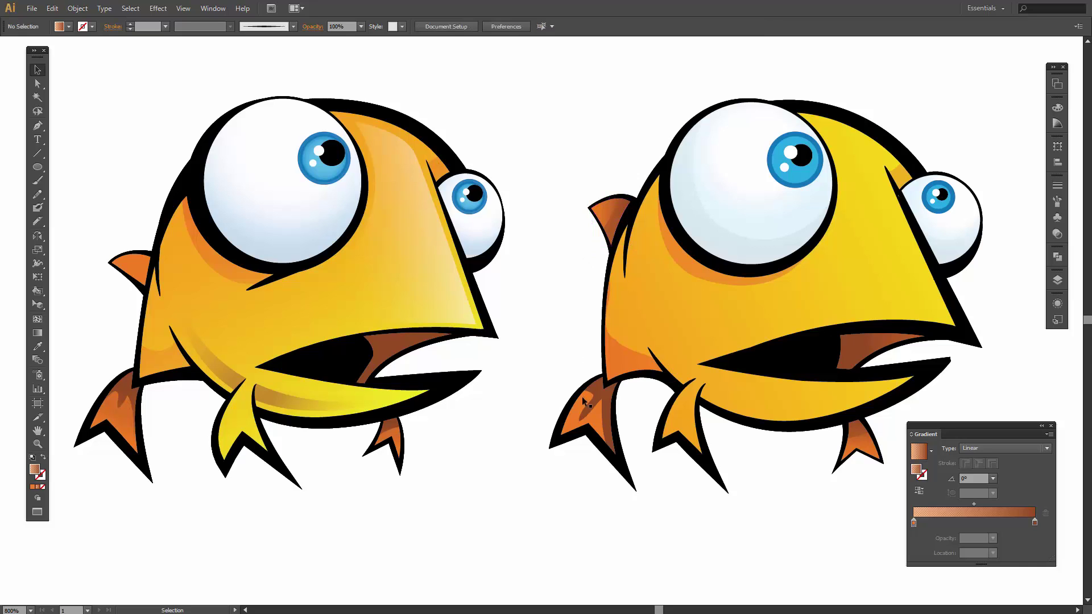
{"action": "left_click", "coordinate": [592, 424]}
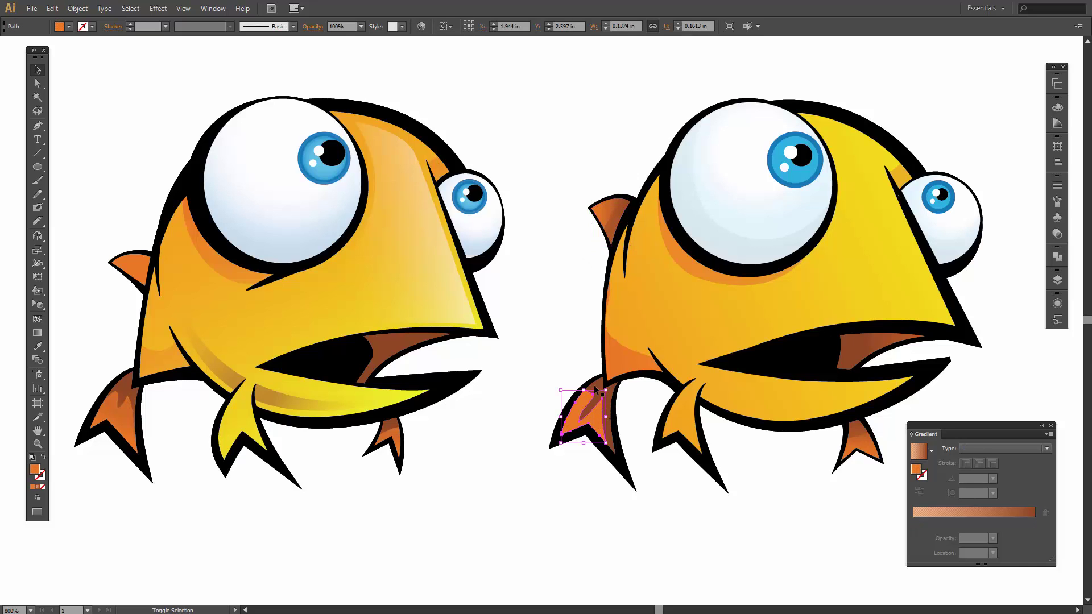
{"action": "left_click", "coordinate": [964, 513]}
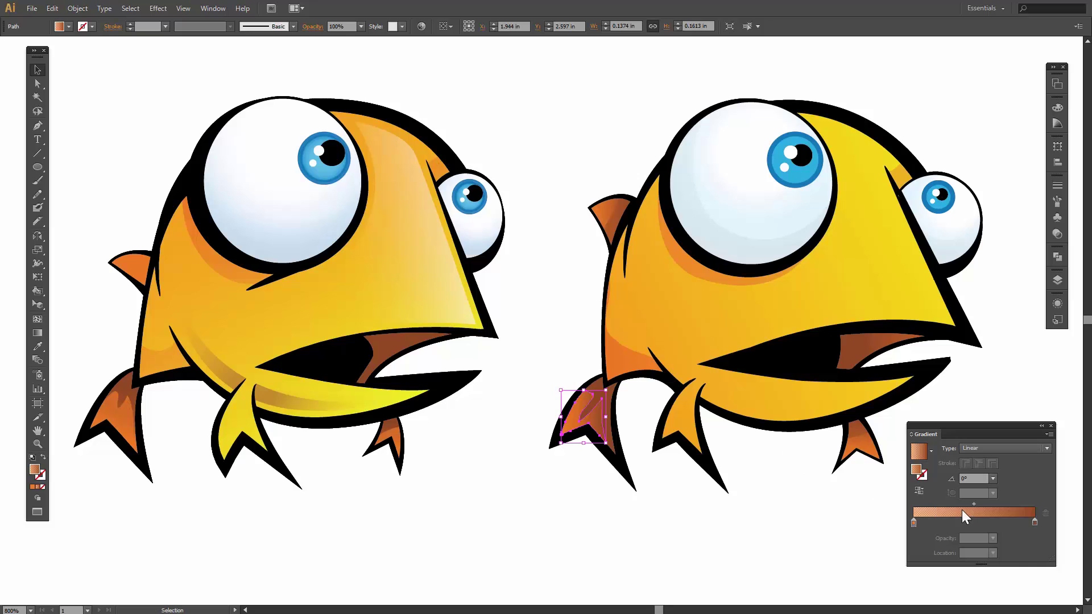
{"action": "left_click", "coordinate": [813, 532]}
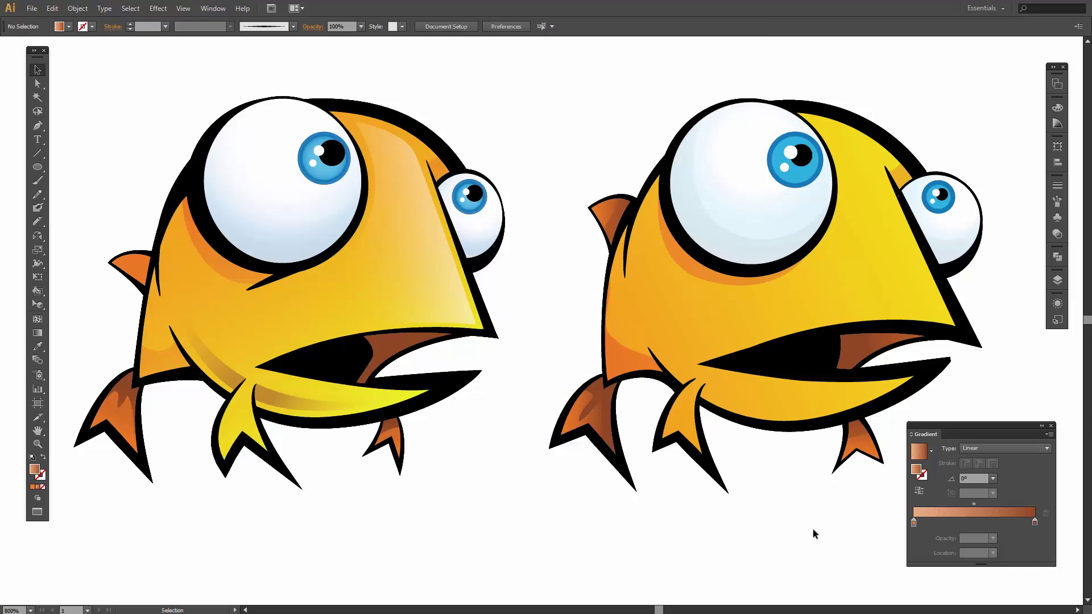
Step: Fill both blue irises of the right fish with a radial gradient and make its start stop light blue
{"action": "left_click", "coordinate": [801, 174]}
{"action": "left_click", "coordinate": [939, 208], "text": "shift"}
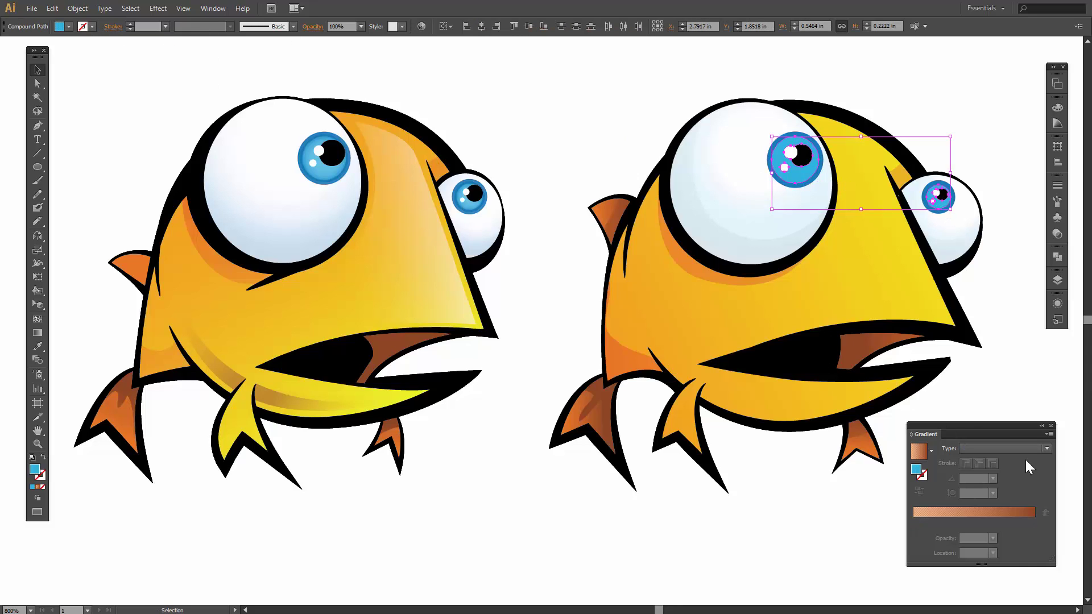
{"action": "left_click", "coordinate": [1006, 448]}
{"action": "left_click", "coordinate": [987, 476]}
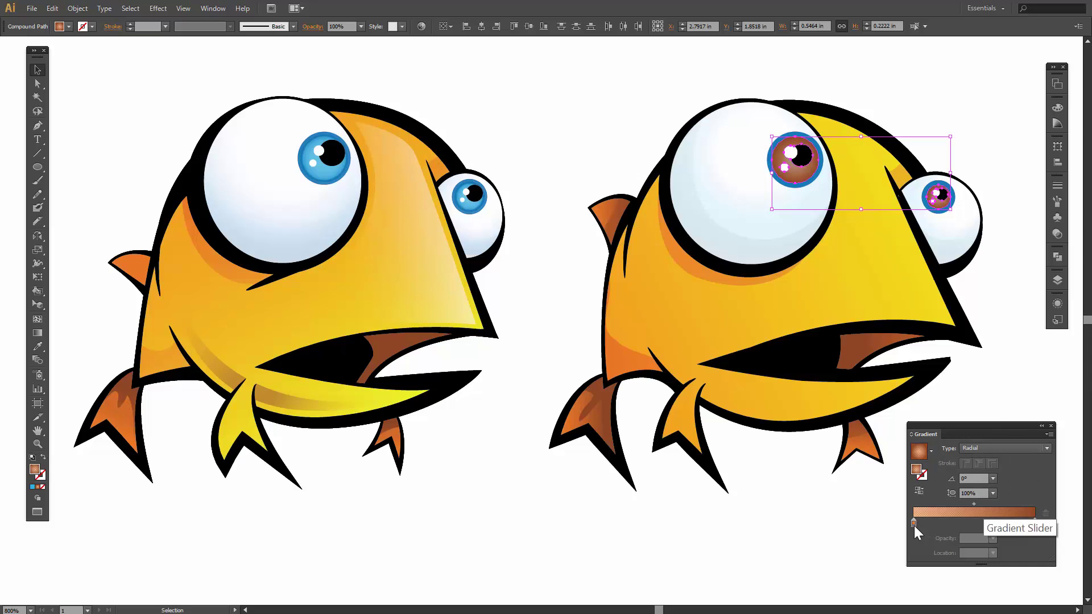
{"action": "double_click", "coordinate": [914, 524]}
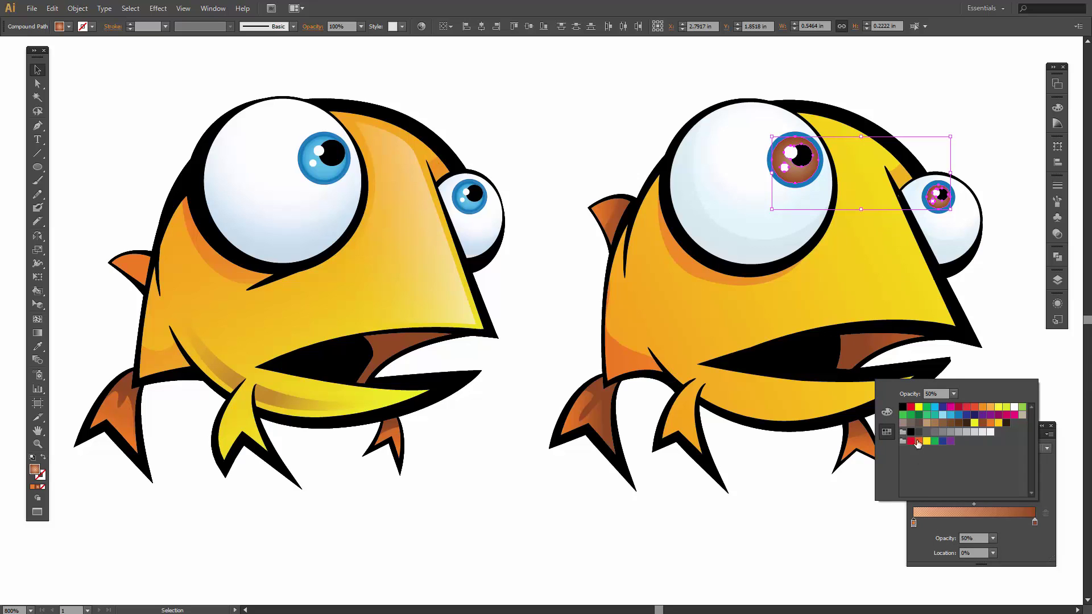
{"action": "left_click", "coordinate": [943, 416]}
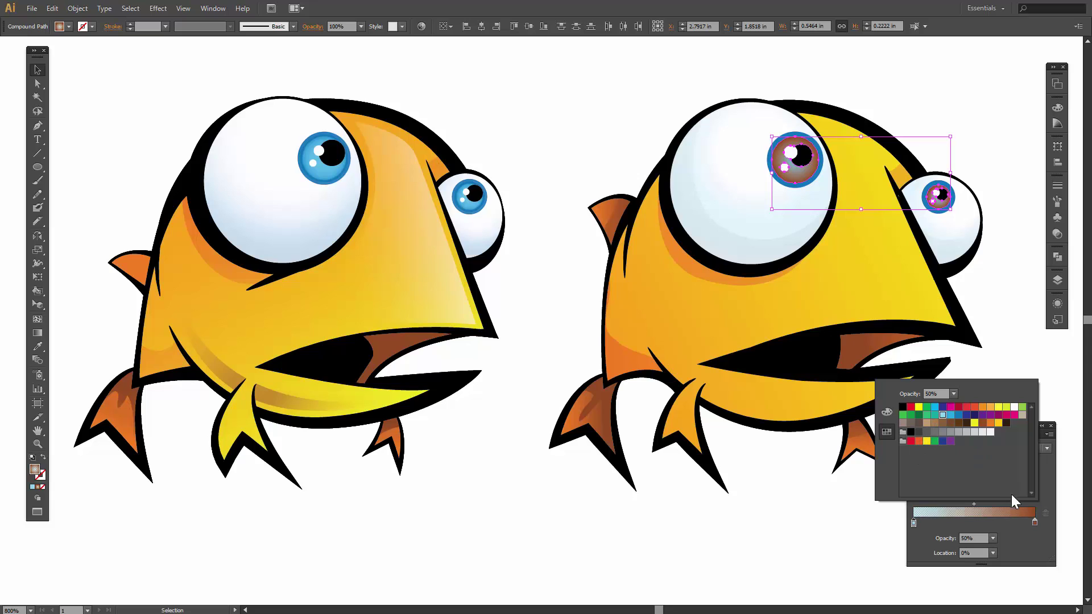
{"action": "left_click", "coordinate": [1010, 528]}
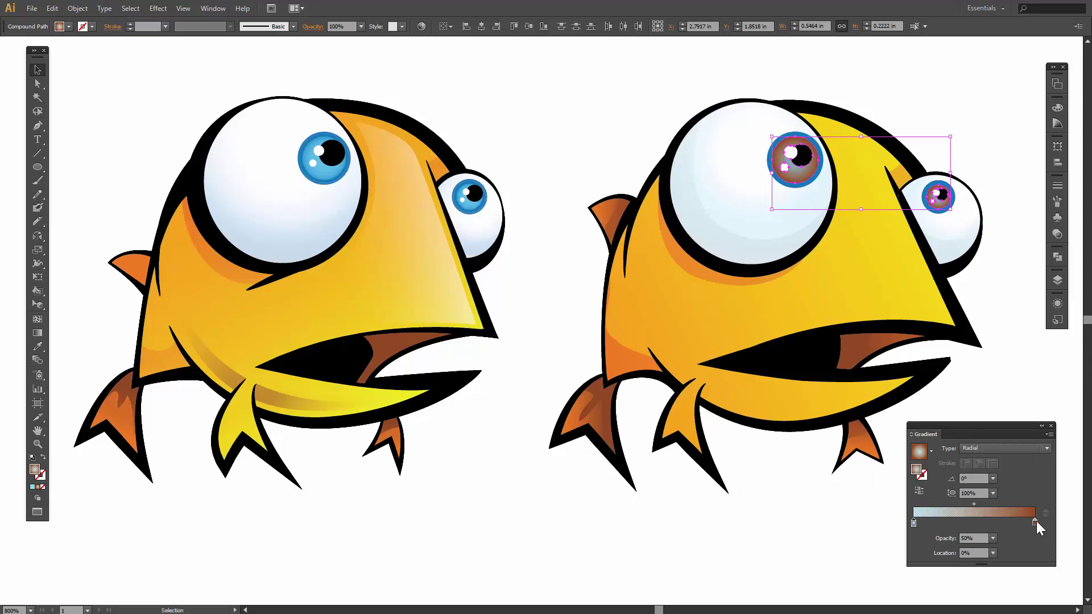
Step: Set the iris gradient's end stop to blue C=85 M=50 Y=0 K=0 and shift the midpoint toward that end
{"action": "left_click", "coordinate": [1035, 521]}
{"action": "double_click", "coordinate": [1036, 521]}
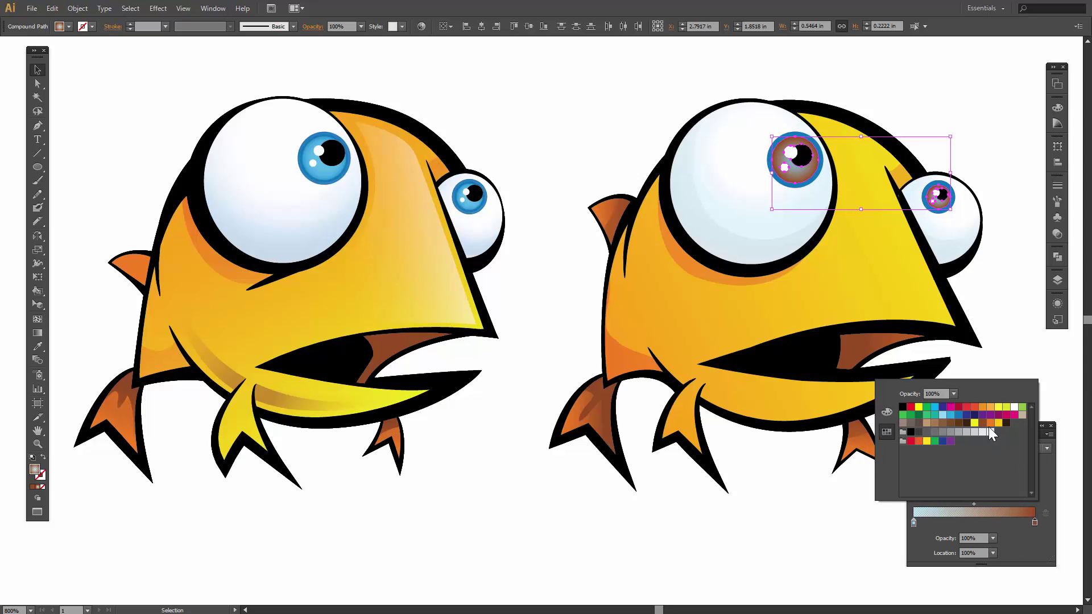
{"action": "left_click", "coordinate": [959, 416]}
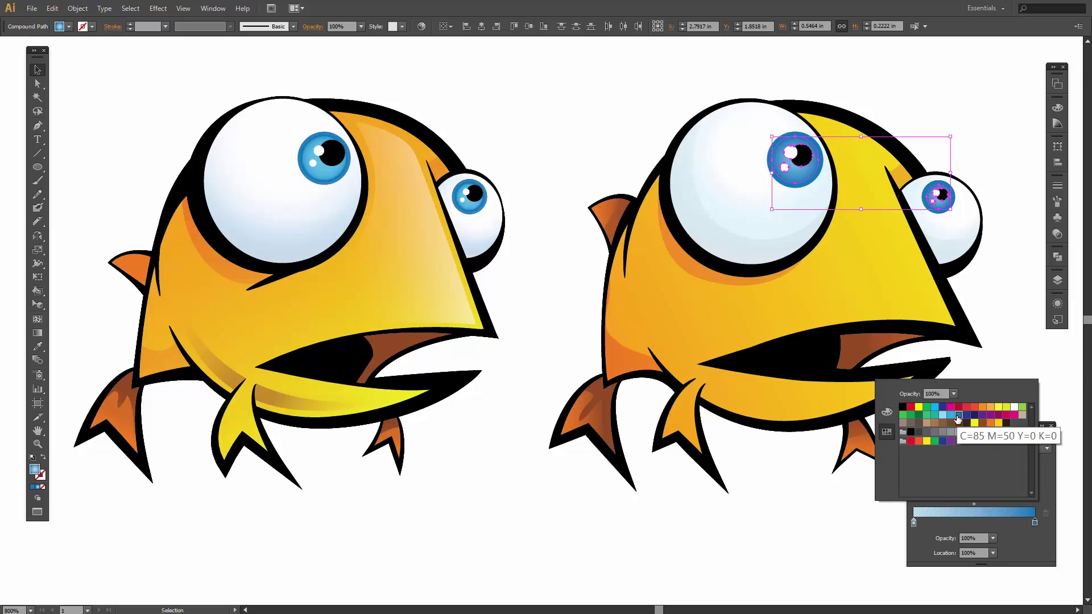
{"action": "left_click", "coordinate": [1011, 520]}
{"action": "left_click_drag", "start_coordinate": [974, 504], "coordinate": [984, 504]}
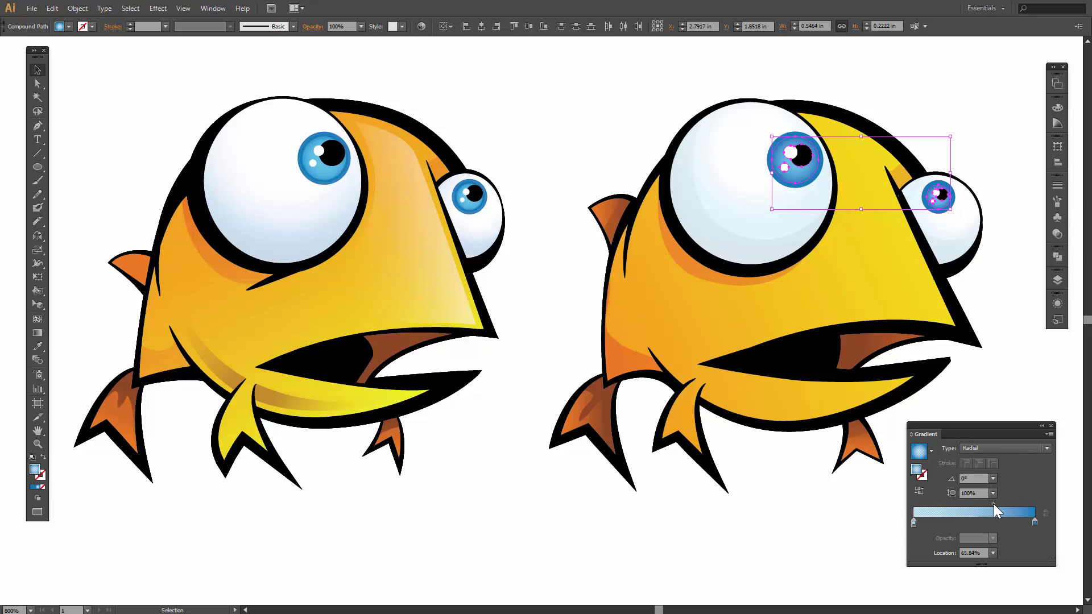
{"action": "left_click_drag", "start_coordinate": [994, 504], "coordinate": [1007, 506]}
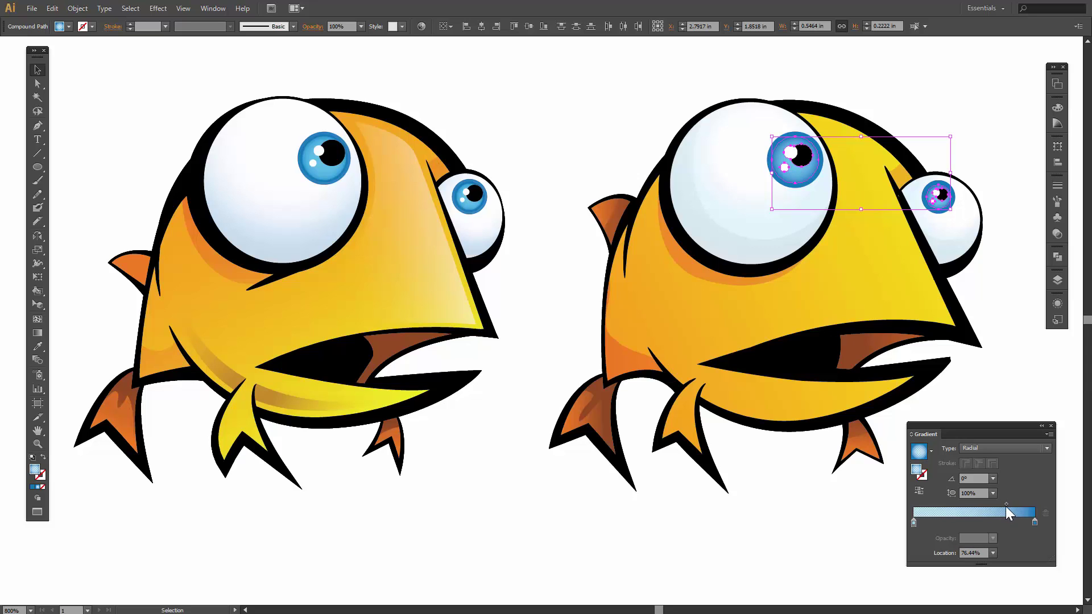
Step: Set the opacity of the iris gradient's light blue start stop to 70% and deselect the irises
{"action": "double_click", "coordinate": [913, 522]}
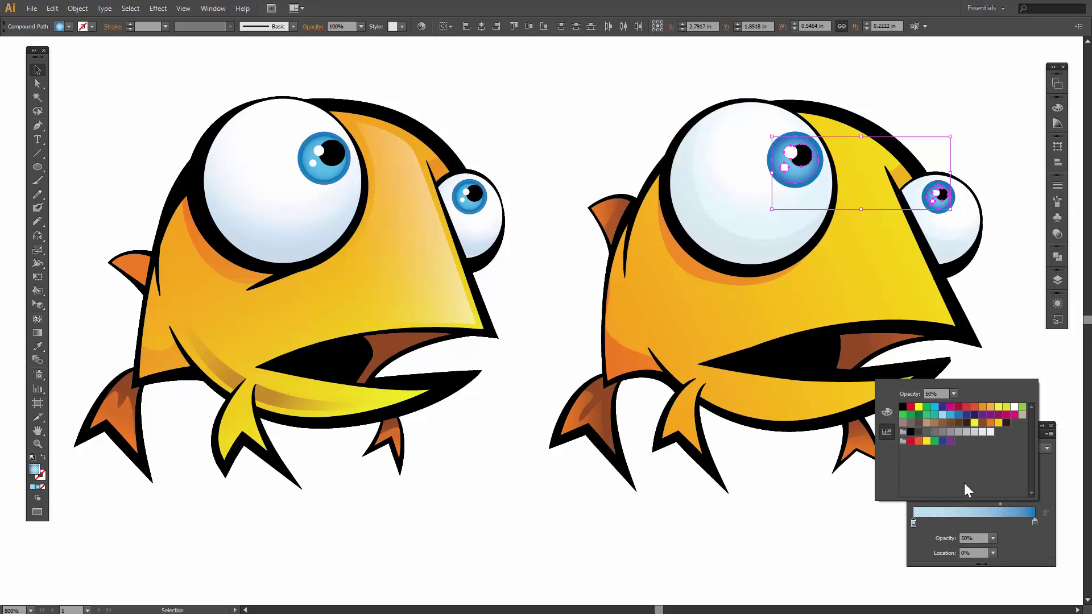
{"action": "left_click", "coordinate": [954, 394]}
{"action": "left_click", "coordinate": [968, 491]}
{"action": "left_click", "coordinate": [1018, 361]}
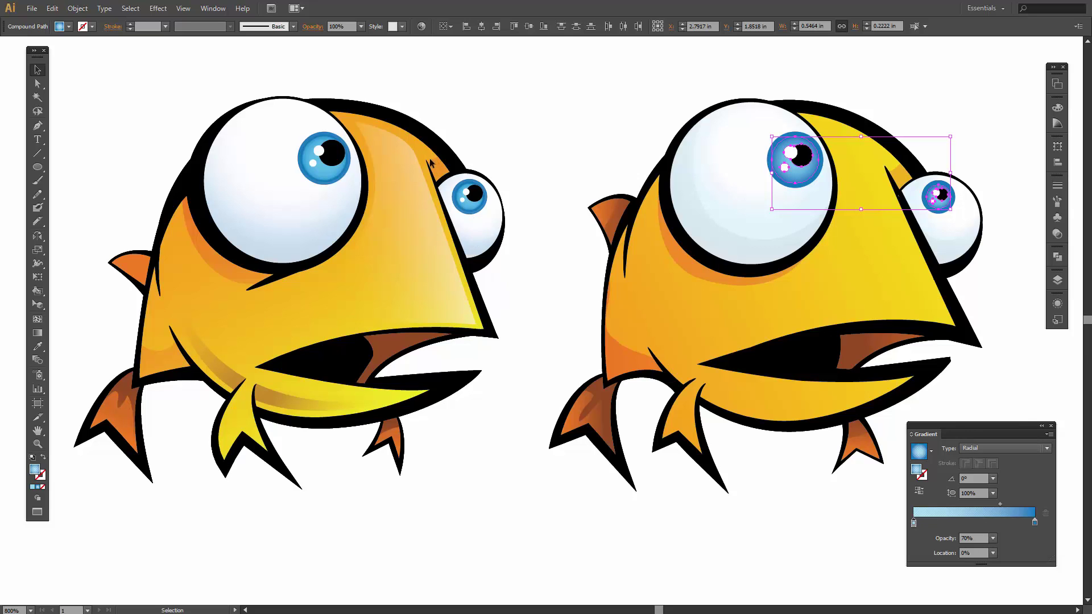
{"action": "left_click", "coordinate": [674, 507]}
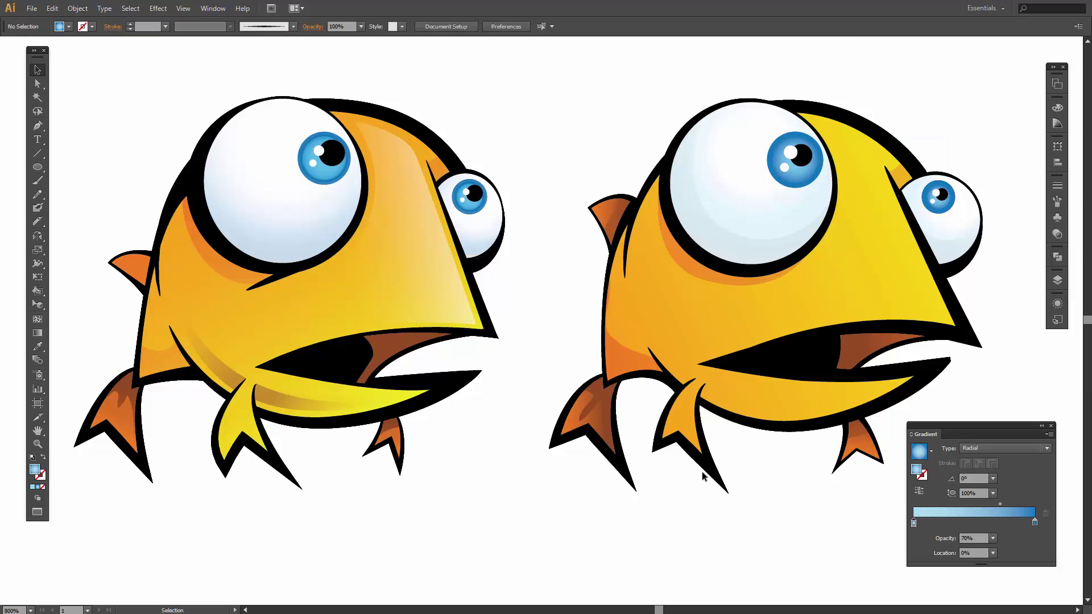
Step: Draw a closed, curved highlight shape with the Pen tool on the right fish's snout, between the large eye and the upper lip
{"action": "left_click", "coordinate": [38, 125]}
{"action": "left_click", "coordinate": [819, 121]}
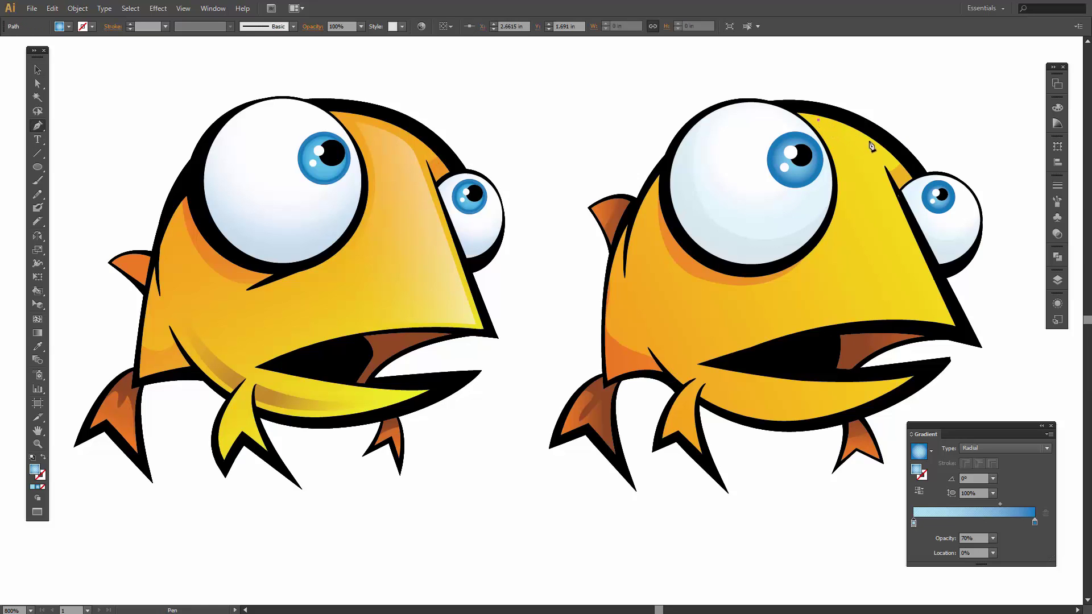
{"action": "left_click_drag", "start_coordinate": [871, 146], "coordinate": [880, 166]}
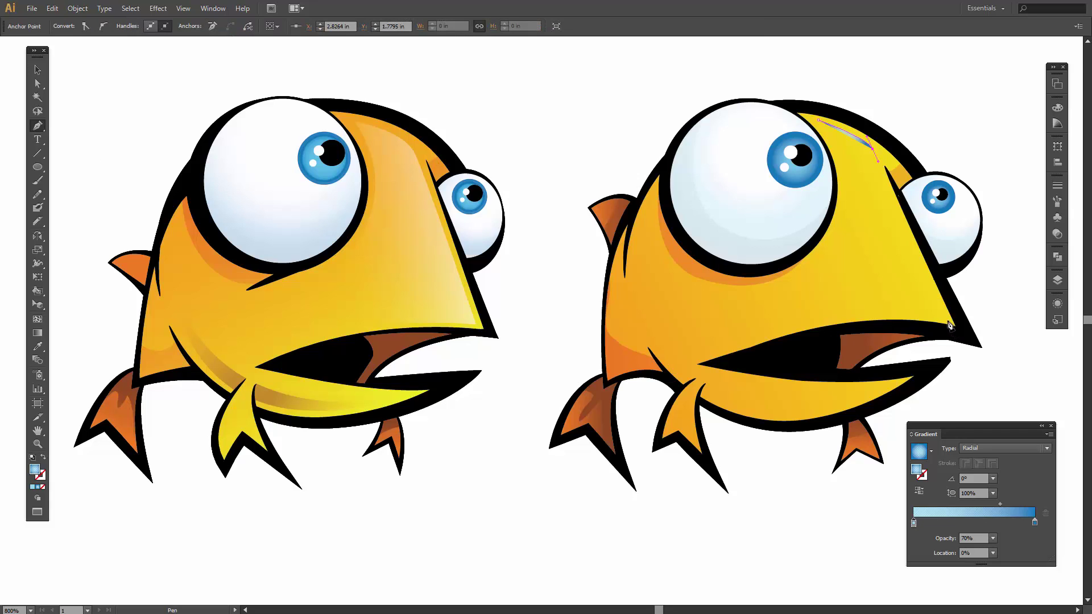
{"action": "left_click", "coordinate": [949, 324]}
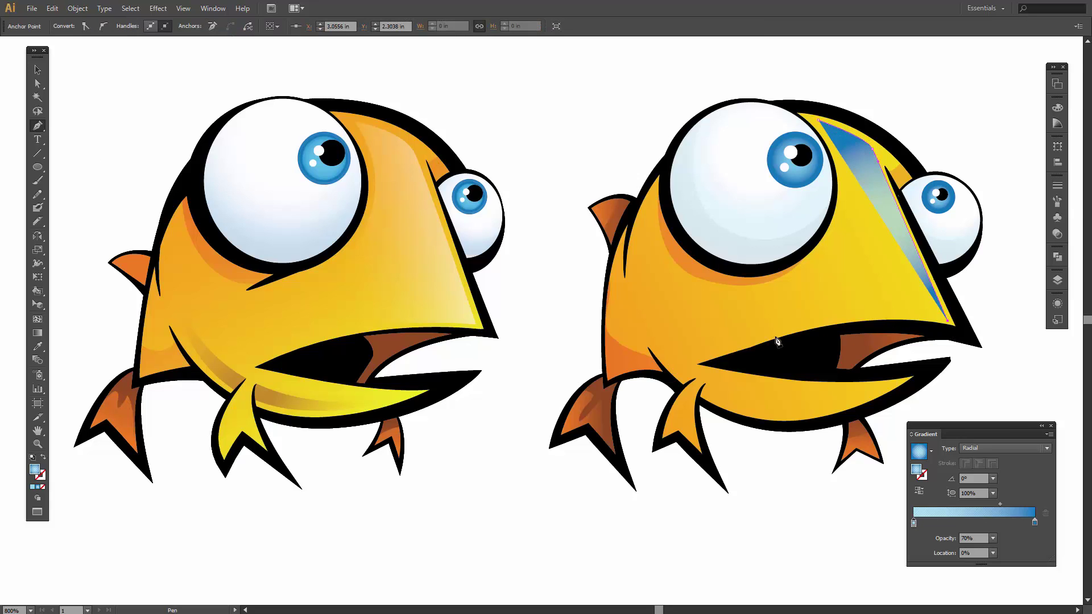
{"action": "left_click_drag", "start_coordinate": [744, 345], "coordinate": [753, 306]}
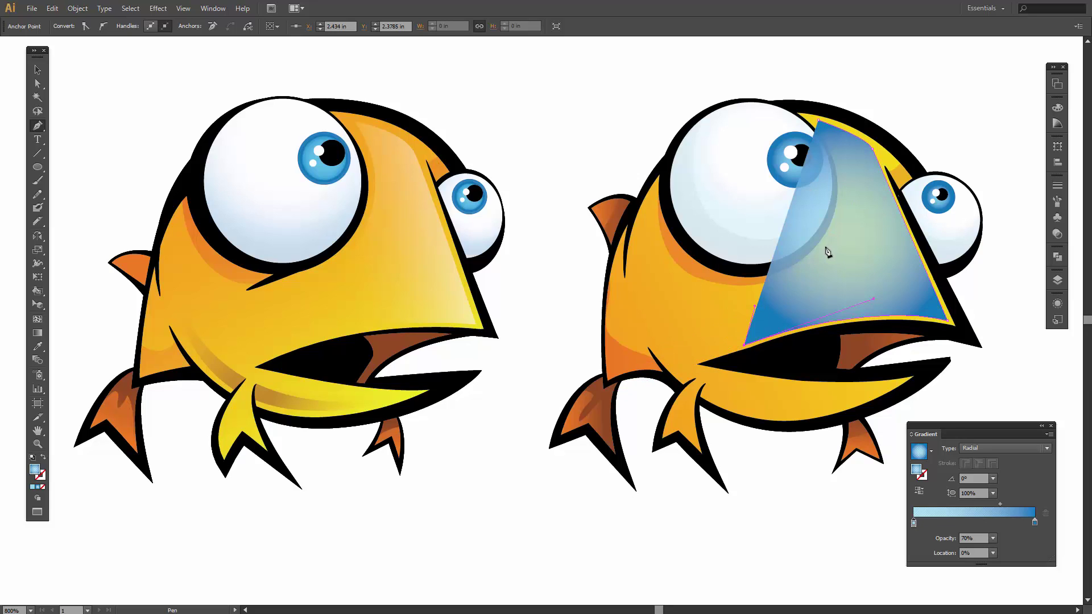
{"action": "left_click", "coordinate": [826, 247]}
{"action": "left_click_drag", "start_coordinate": [834, 247], "coordinate": [834, 241]}
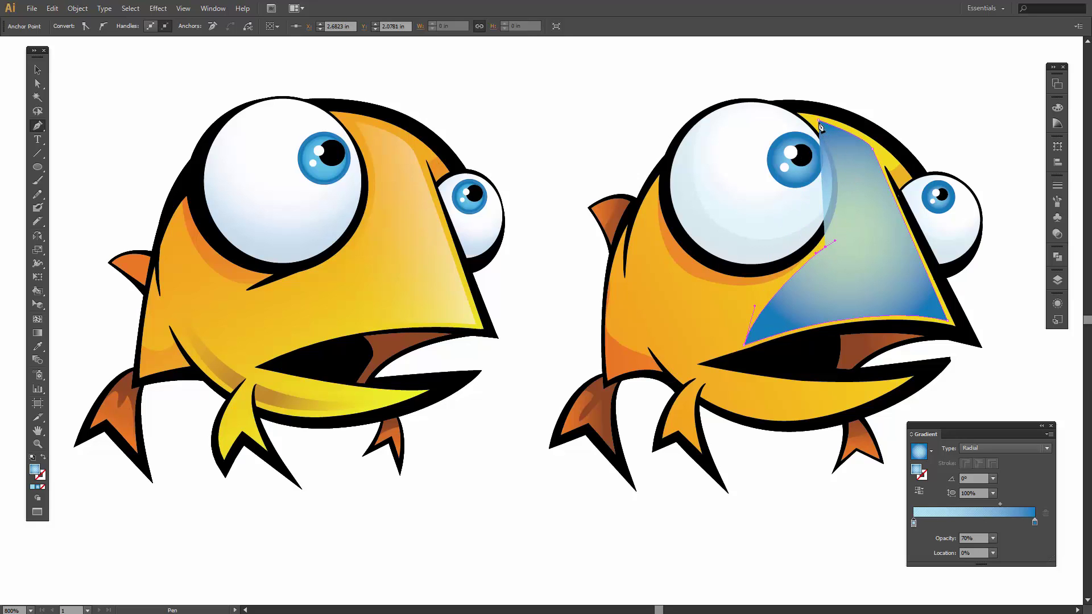
{"action": "left_click_drag", "start_coordinate": [818, 124], "coordinate": [775, 77]}
{"action": "left_click_drag", "start_coordinate": [774, 72], "coordinate": [774, 72]}
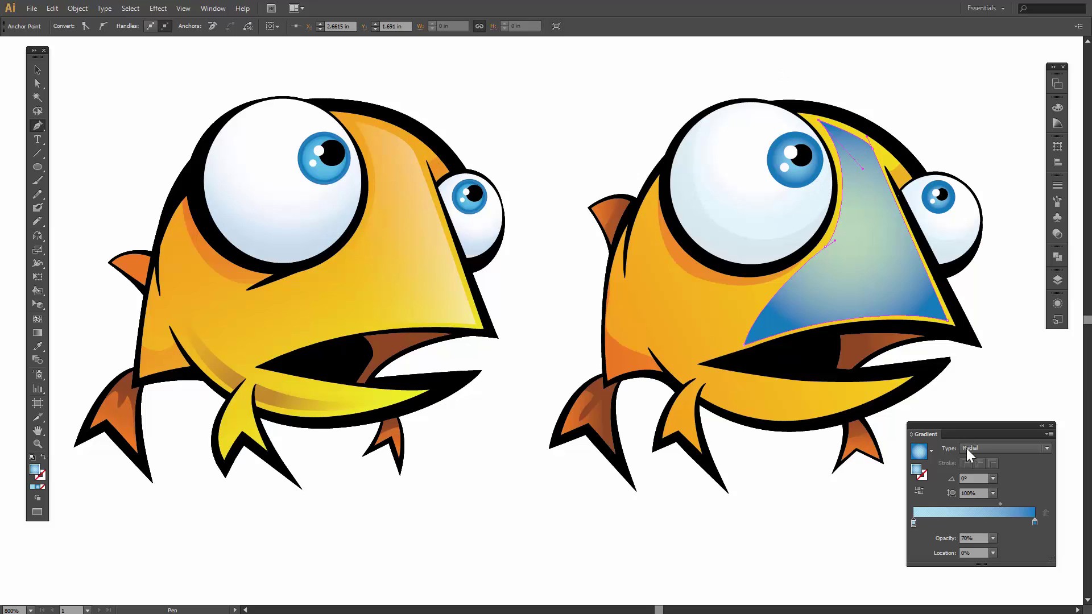
Step: Change the highlight's gradient to linear and make its end stop white at 90% opacity
{"action": "left_click", "coordinate": [988, 446]}
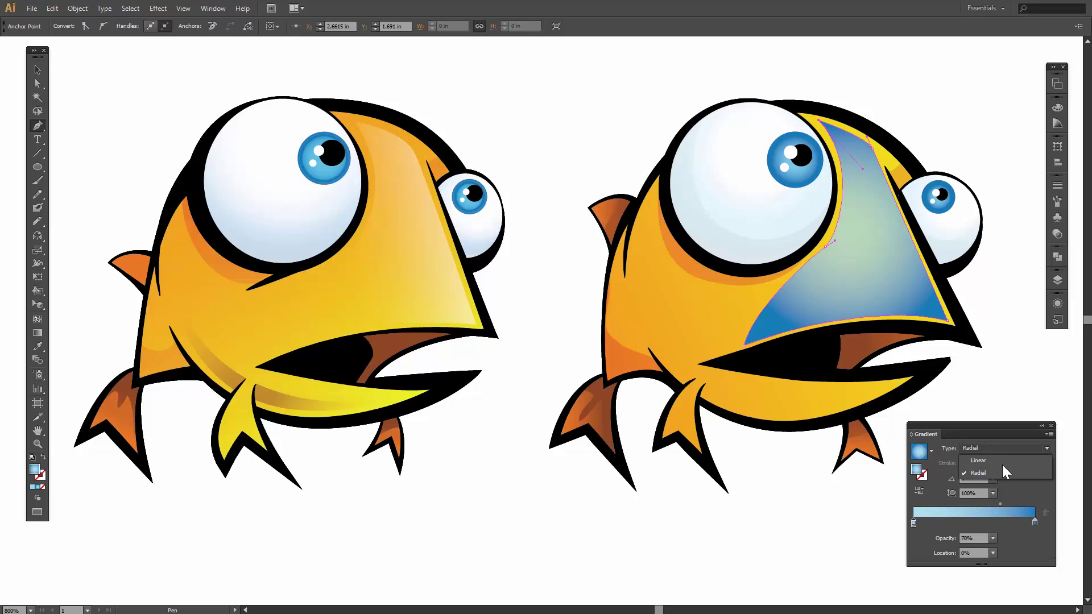
{"action": "left_click", "coordinate": [1001, 465]}
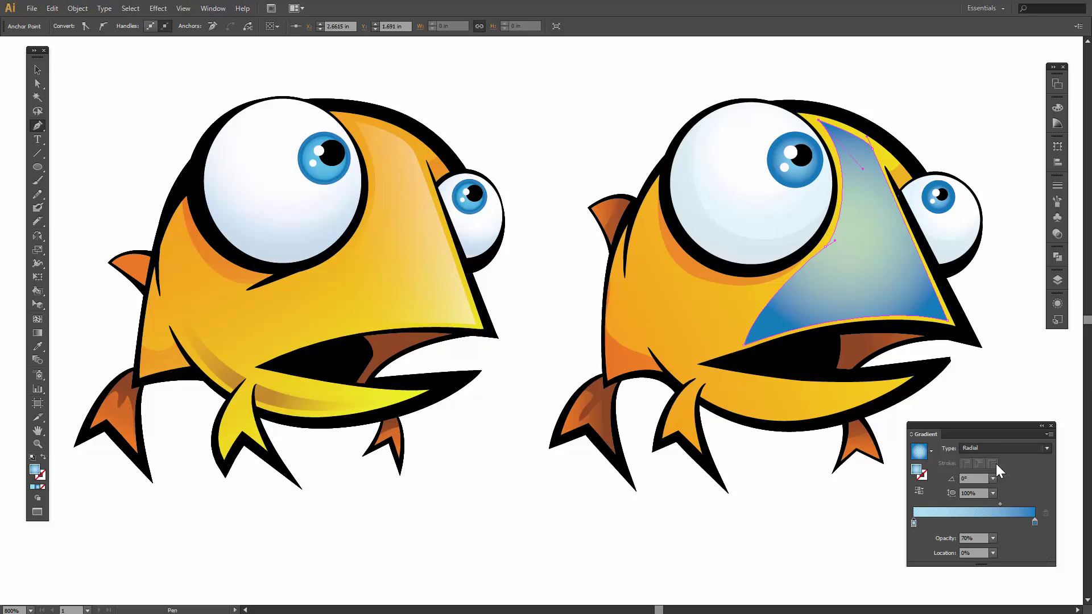
{"action": "double_click", "coordinate": [916, 522]}
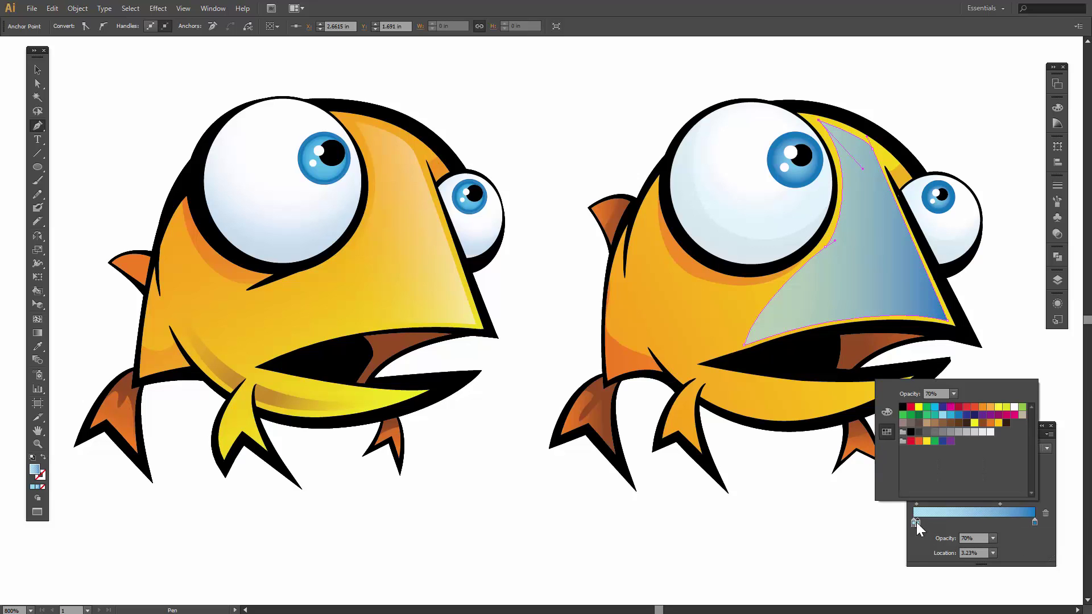
{"action": "key", "text": "Escape"}
{"action": "key", "text": "ctrl+z"}
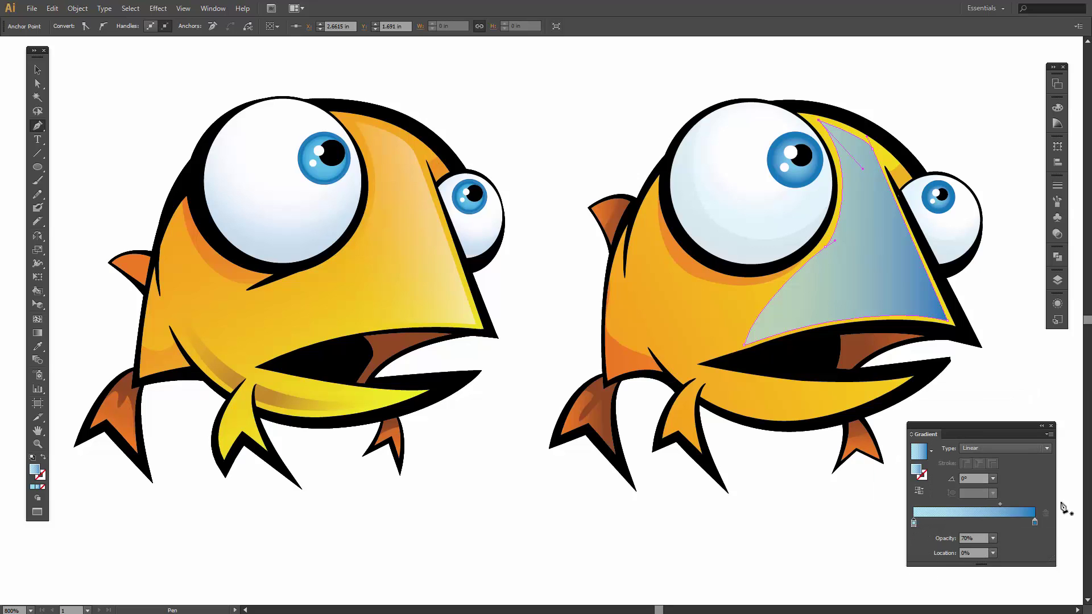
{"action": "double_click", "coordinate": [1034, 522]}
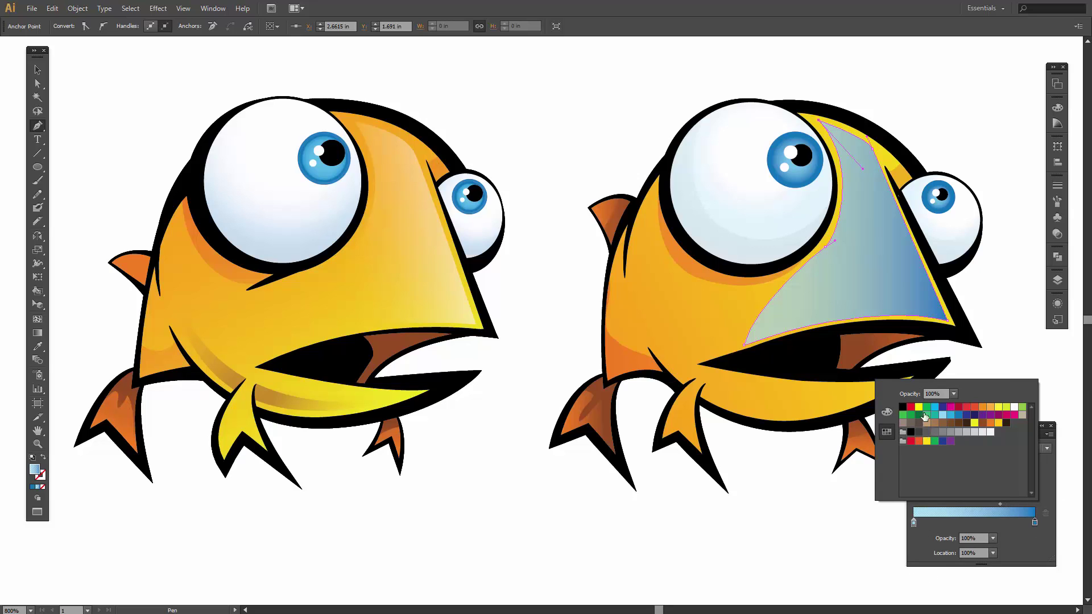
{"action": "left_click", "coordinate": [1015, 408]}
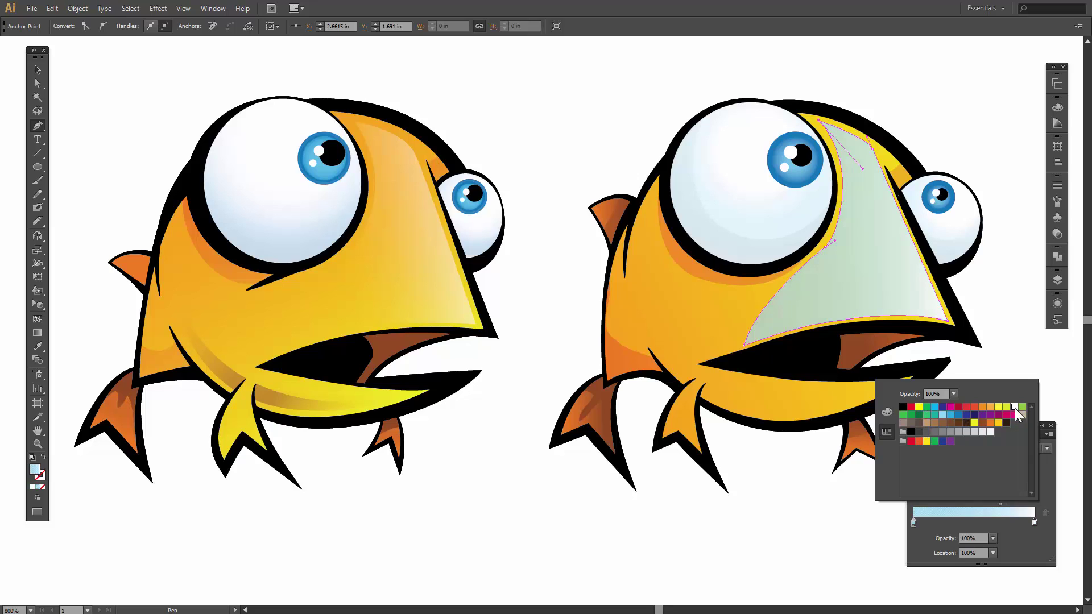
{"action": "left_click", "coordinate": [955, 394]}
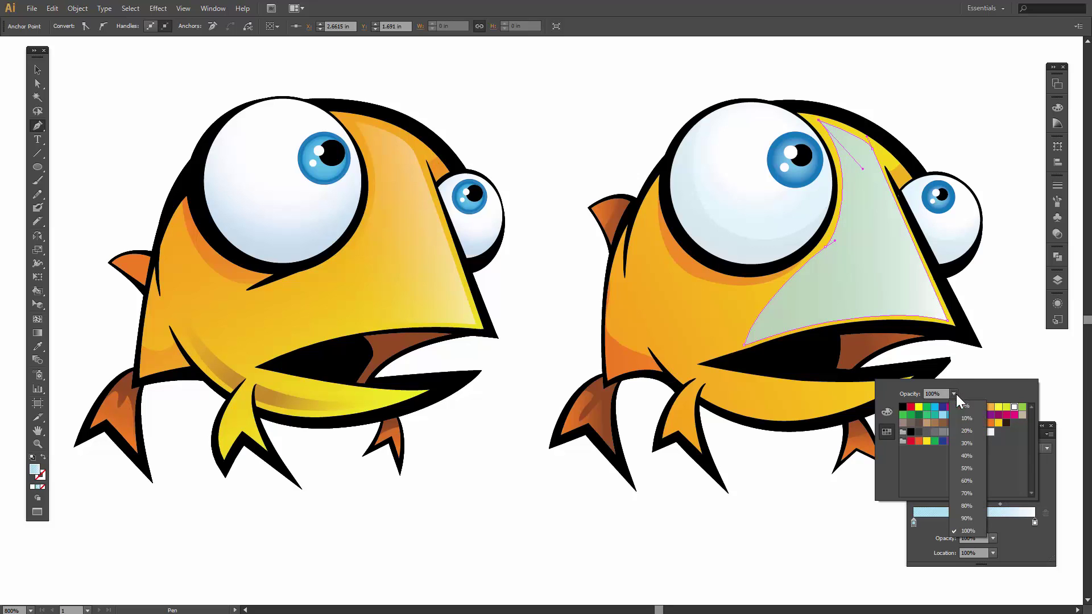
{"action": "left_click", "coordinate": [971, 515]}
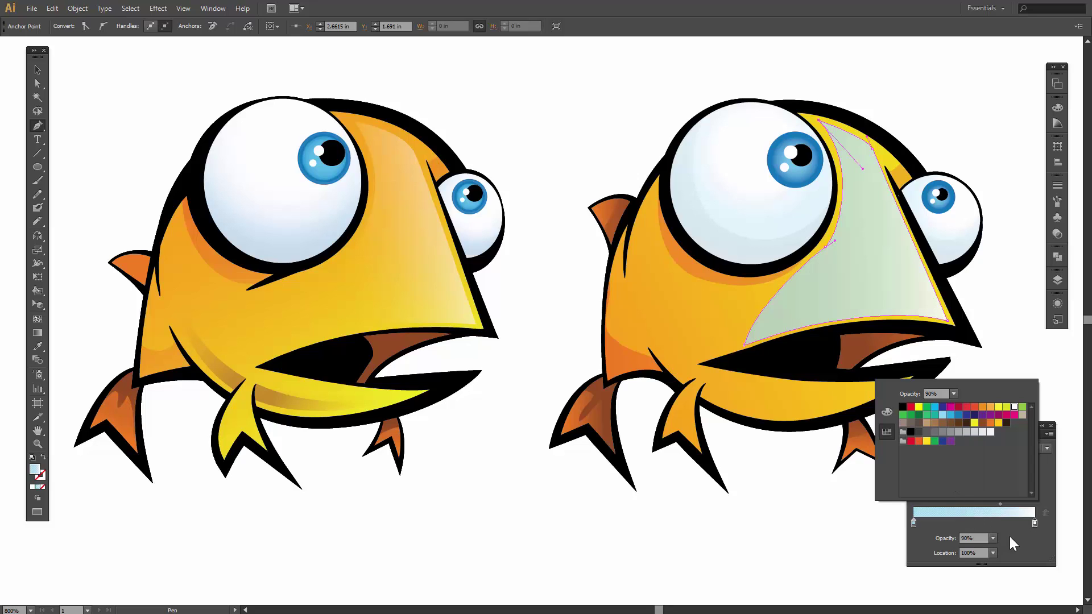
Step: Make the highlight gradient's start stop yellow-orange C=0 M=21 Y=99 K=0 with 0% opacity
{"action": "double_click", "coordinate": [914, 522]}
{"action": "left_click", "coordinate": [997, 423]}
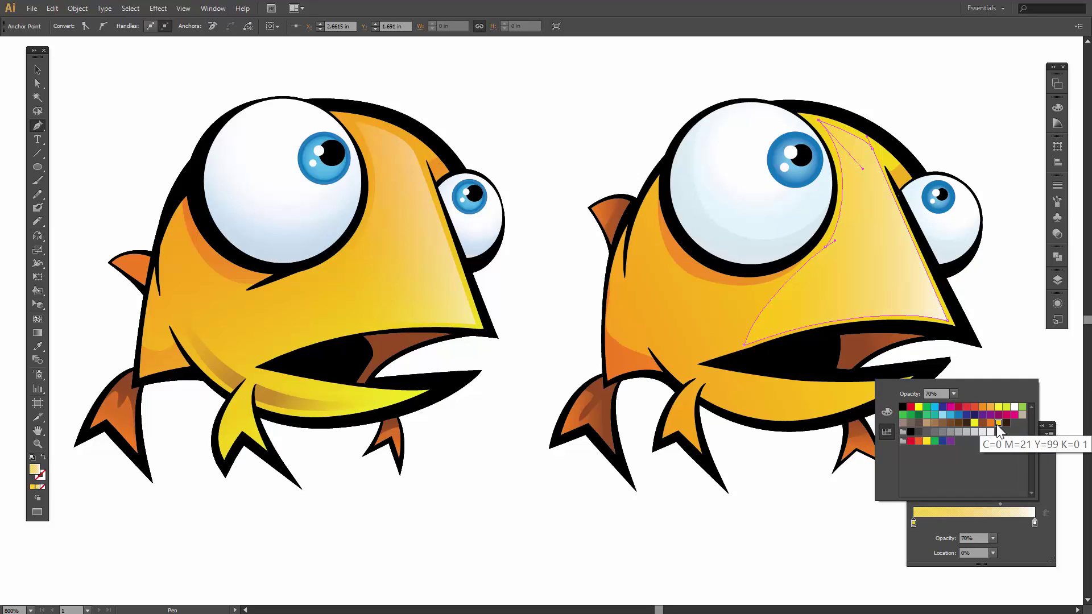
{"action": "left_click", "coordinate": [953, 393]}
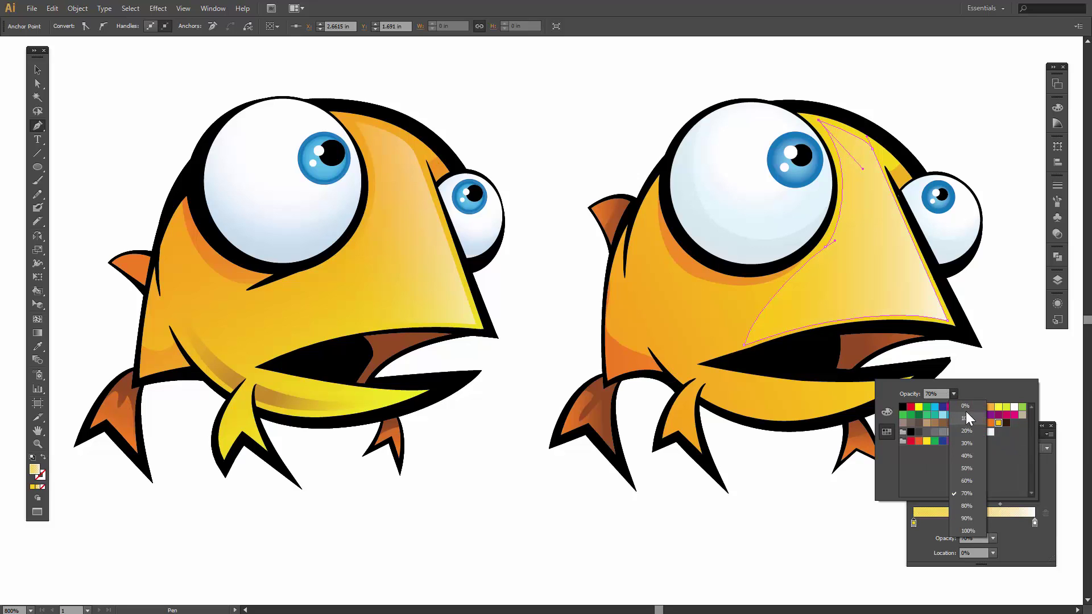
{"action": "left_click", "coordinate": [966, 411]}
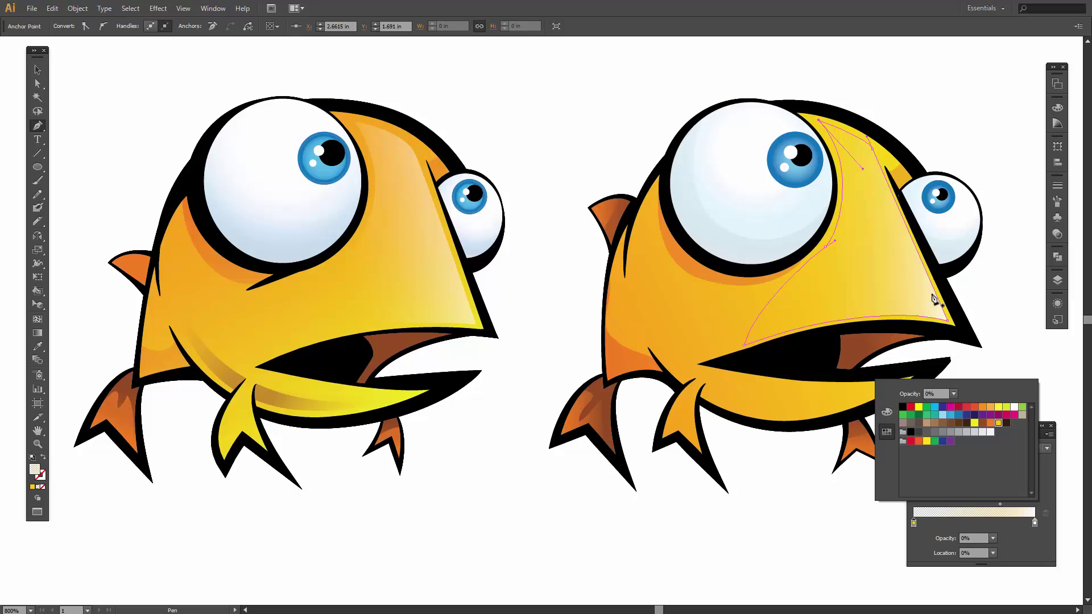
{"action": "left_click", "coordinate": [791, 487]}
{"action": "left_click", "coordinate": [791, 487]}
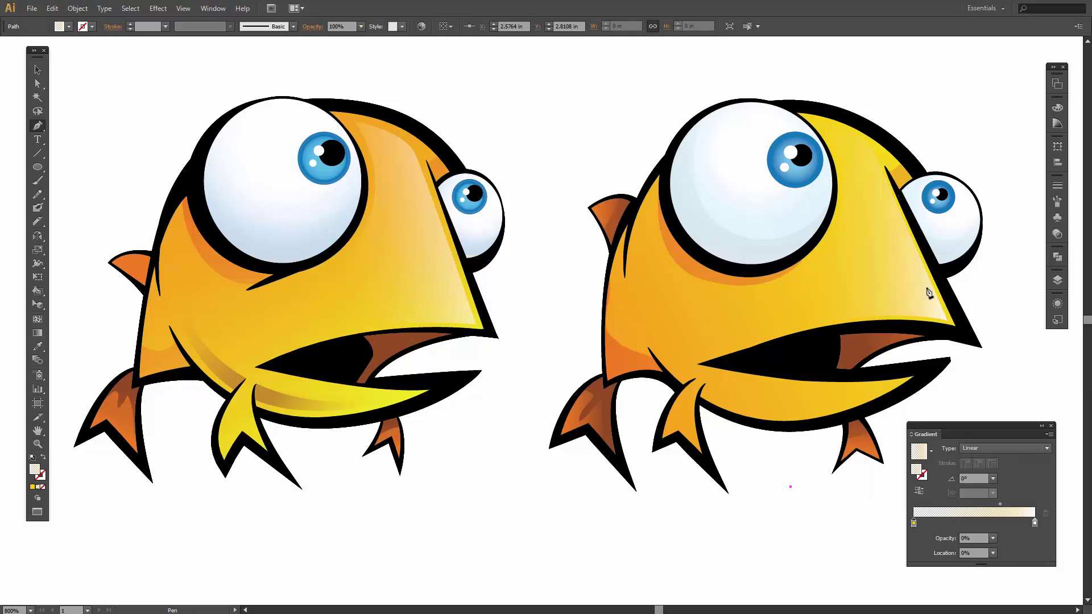
{"action": "key", "text": "v"}
{"action": "left_click", "coordinate": [783, 483]}
{"action": "left_click_drag", "start_coordinate": [797, 498], "coordinate": [805, 487]}
{"action": "key", "text": "Delete"}
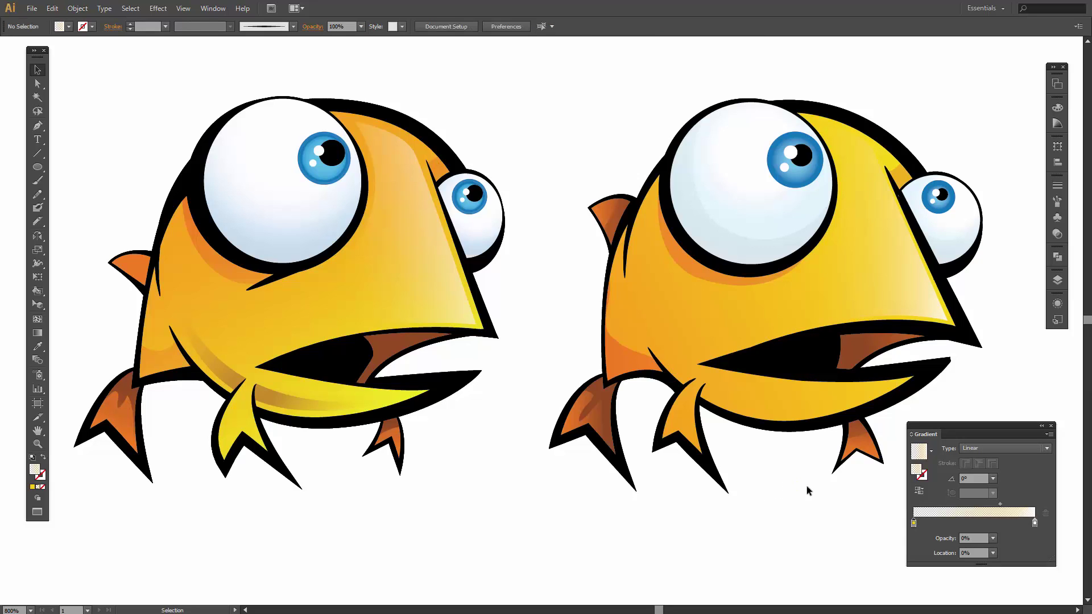
Step: Select the snout highlight and, with the Gradient tool, shift its gradient back from the snout's edge, rotate it to about 12.4° and shorten it slightly
{"action": "left_click", "coordinate": [37, 332]}
{"action": "key", "text": "v"}
{"action": "left_click", "coordinate": [913, 265]}
{"action": "left_click", "coordinate": [38, 333]}
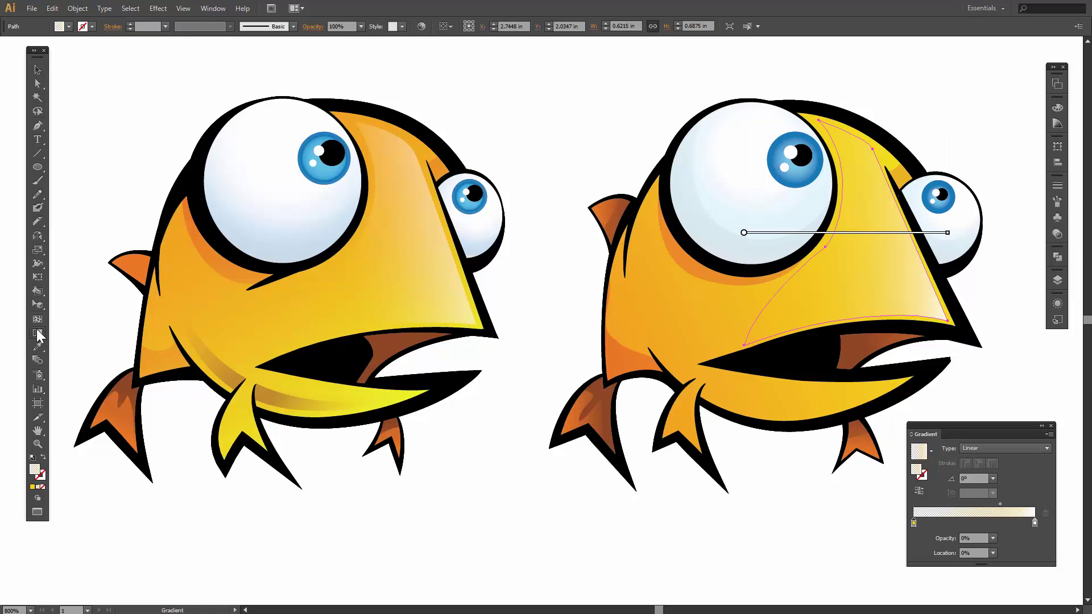
{"action": "mouse_move", "coordinate": [745, 236]}
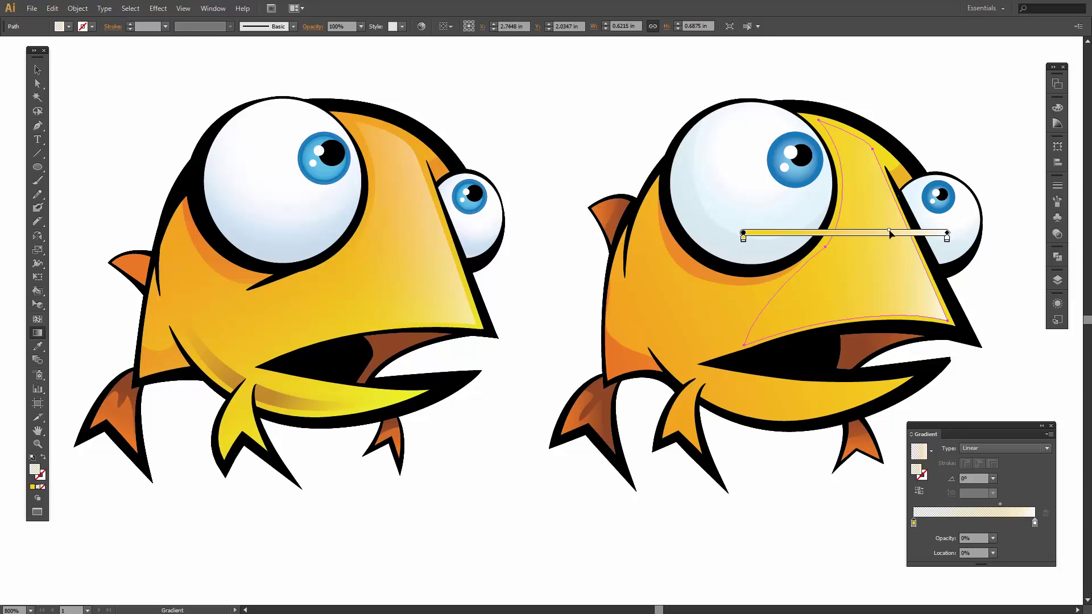
{"action": "left_click_drag", "start_coordinate": [890, 242], "coordinate": [874, 242]}
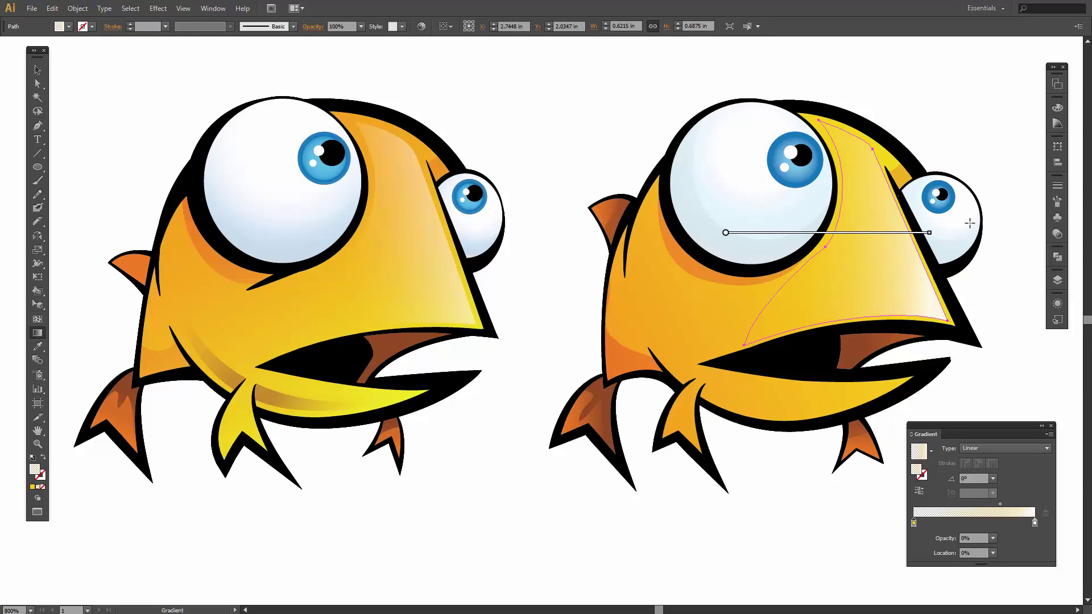
{"action": "mouse_move", "coordinate": [929, 233]}
{"action": "left_mouse_down"}
{"action": "mouse_move", "coordinate": [909, 233]}
{"action": "mouse_move", "coordinate": [933, 233]}
{"action": "left_mouse_up"}
{"action": "left_click_drag", "start_coordinate": [941, 230], "coordinate": [928, 214]}
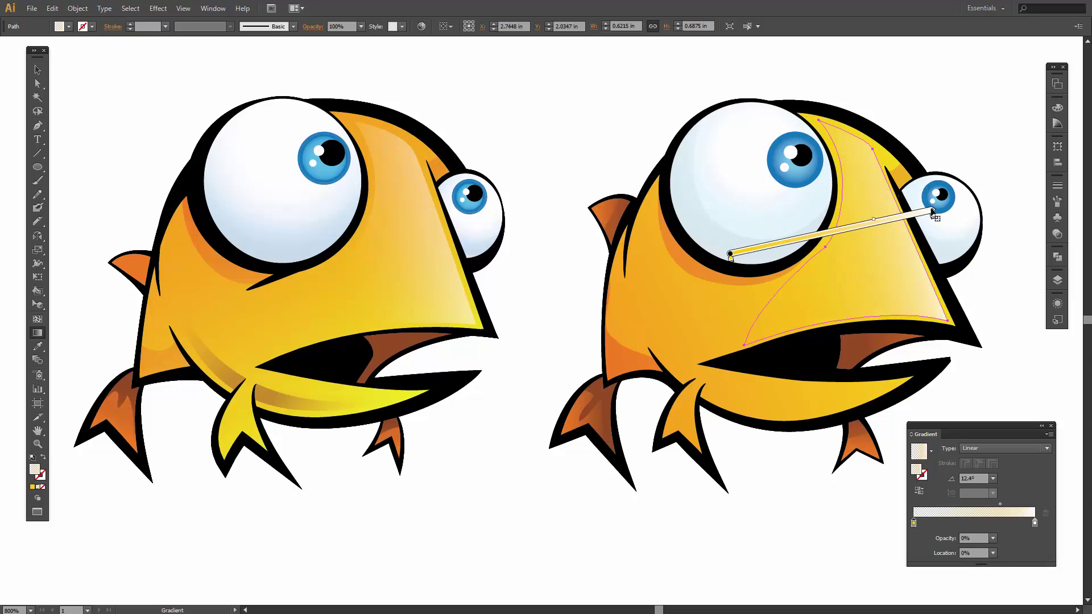
{"action": "left_click_drag", "start_coordinate": [933, 209], "coordinate": [923, 213]}
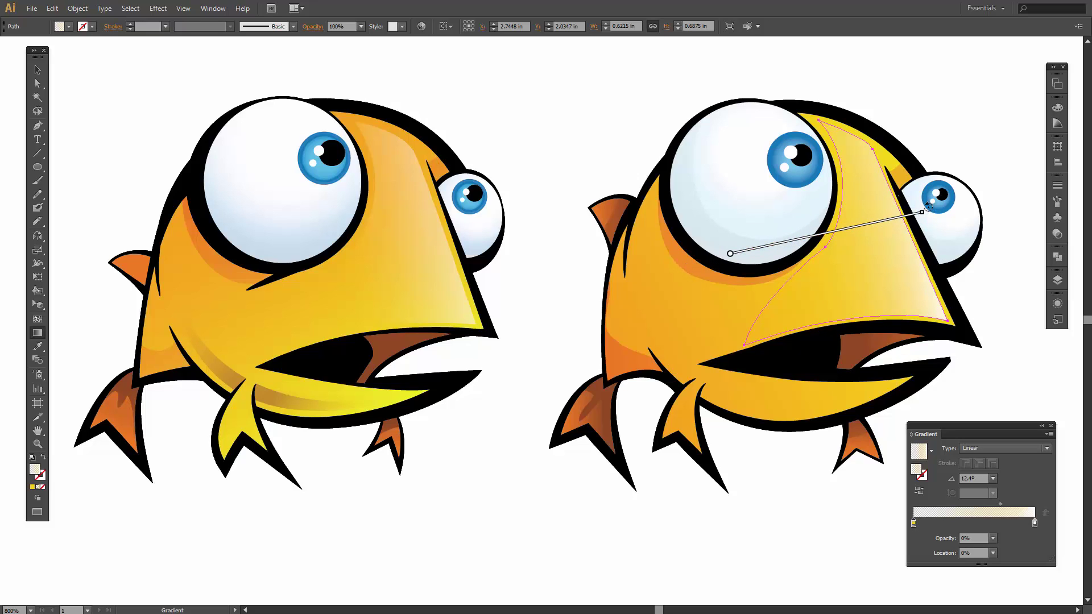
Step: Rotate the highlight gradient to about 25.2°, shorten it to end just past the snout's front edge, and deselect the shape
{"action": "left_click_drag", "start_coordinate": [922, 211], "coordinate": [919, 191]}
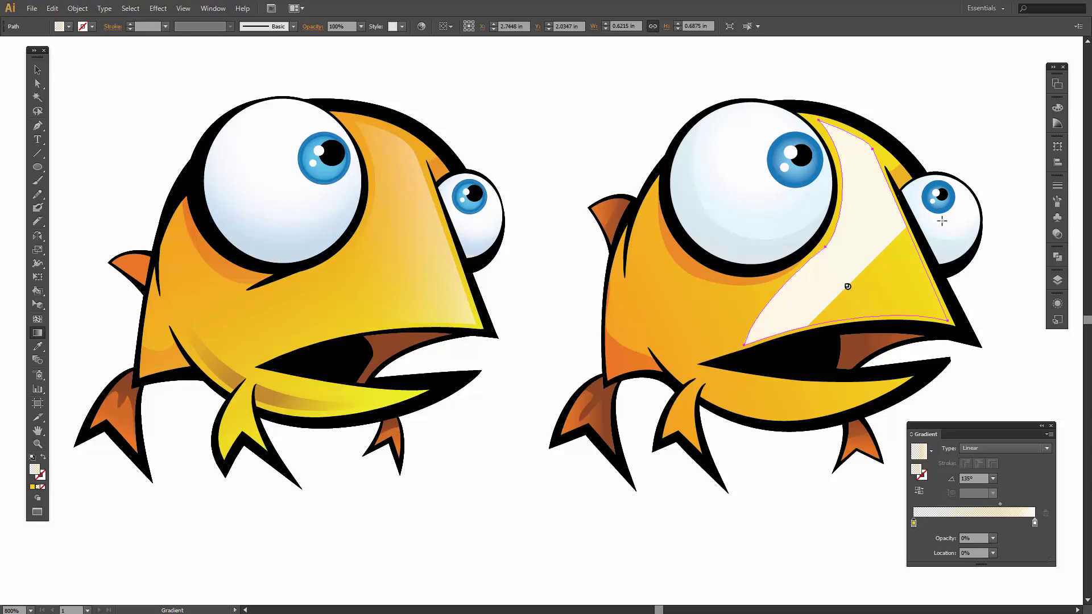
{"action": "key", "text": "v"}
{"action": "key", "text": "g"}
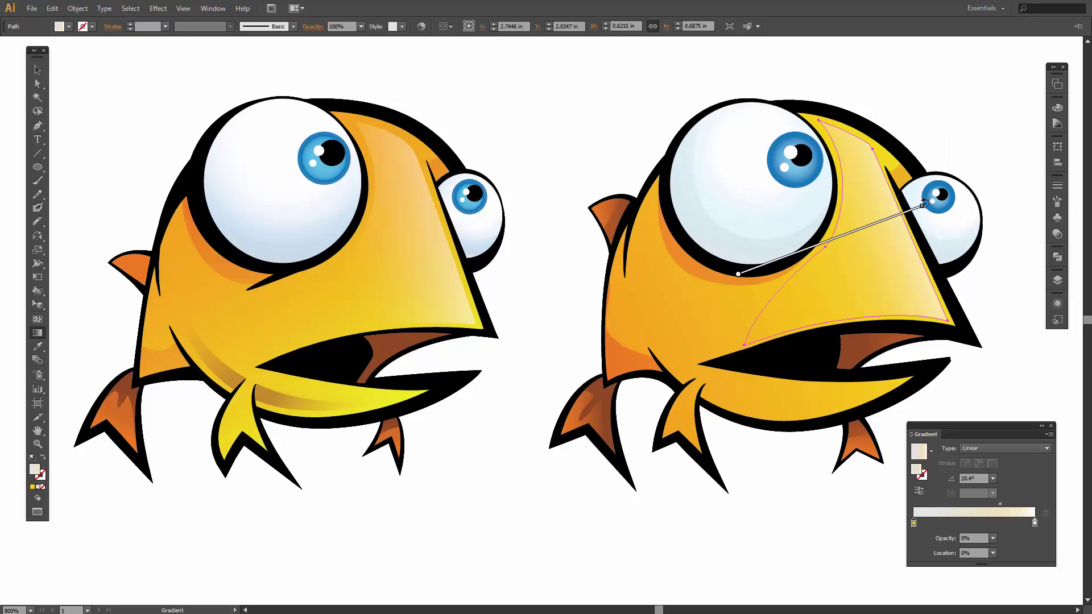
{"action": "mouse_move", "coordinate": [924, 202]}
{"action": "left_mouse_down"}
{"action": "mouse_move", "coordinate": [915, 191]}
{"action": "mouse_move", "coordinate": [882, 229]}
{"action": "left_mouse_up"}
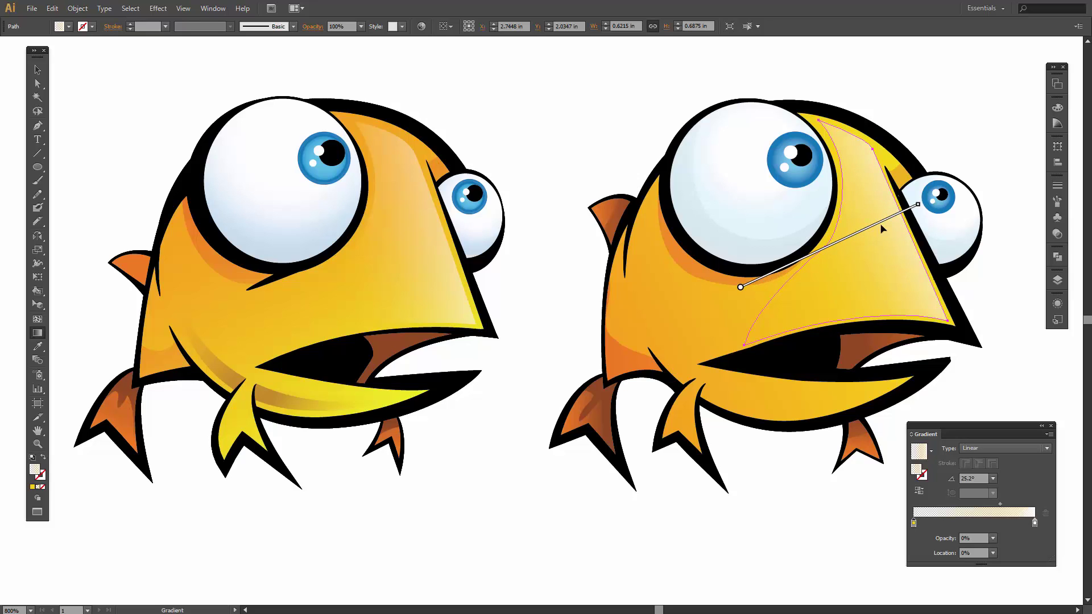
{"action": "left_click_drag", "start_coordinate": [741, 286], "coordinate": [769, 276]}
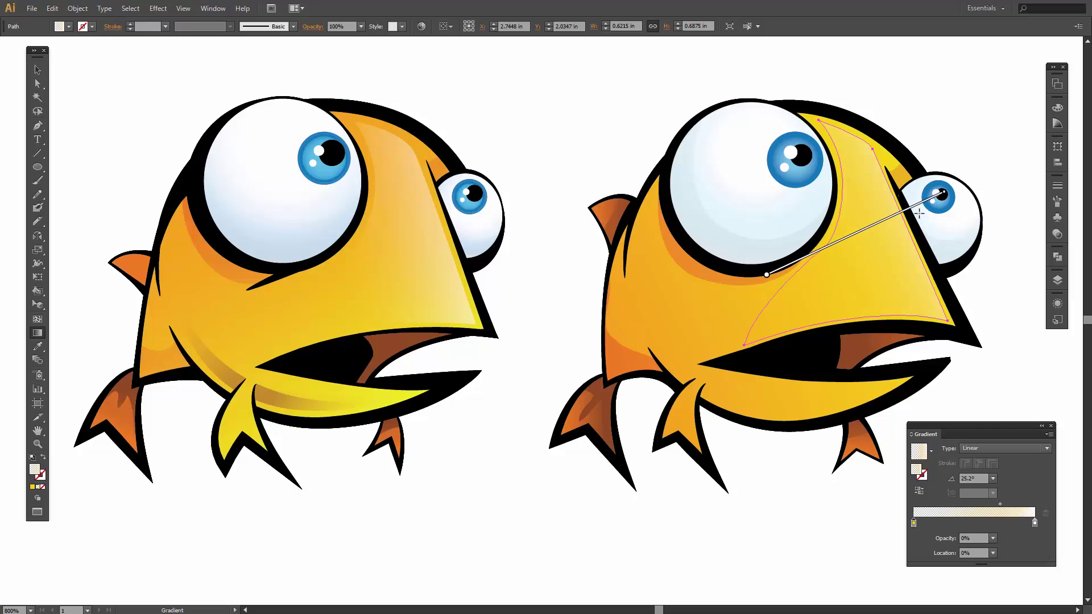
{"action": "left_click_drag", "start_coordinate": [943, 194], "coordinate": [916, 206]}
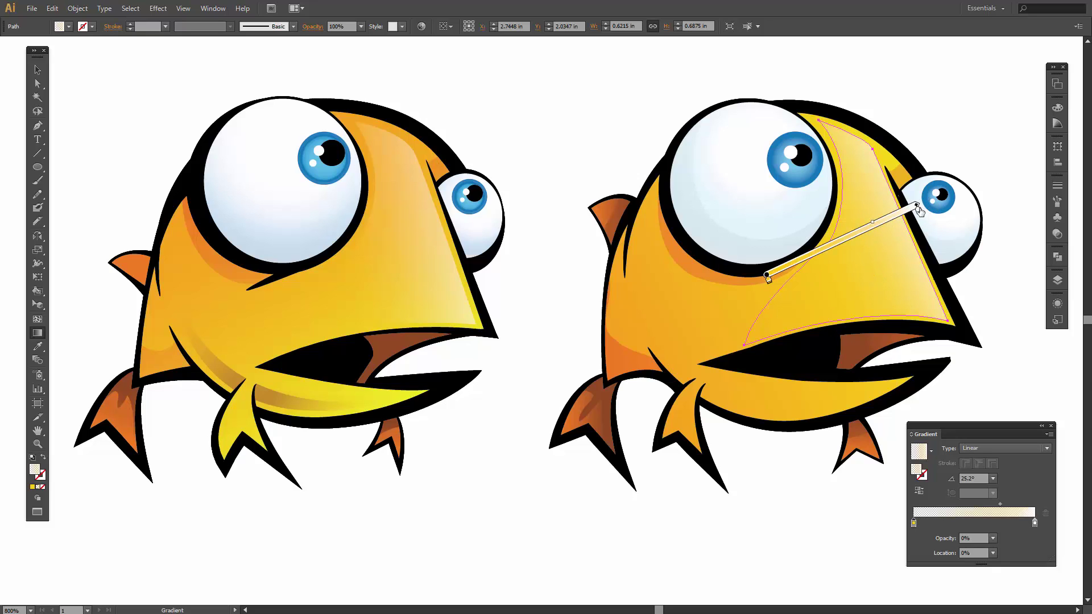
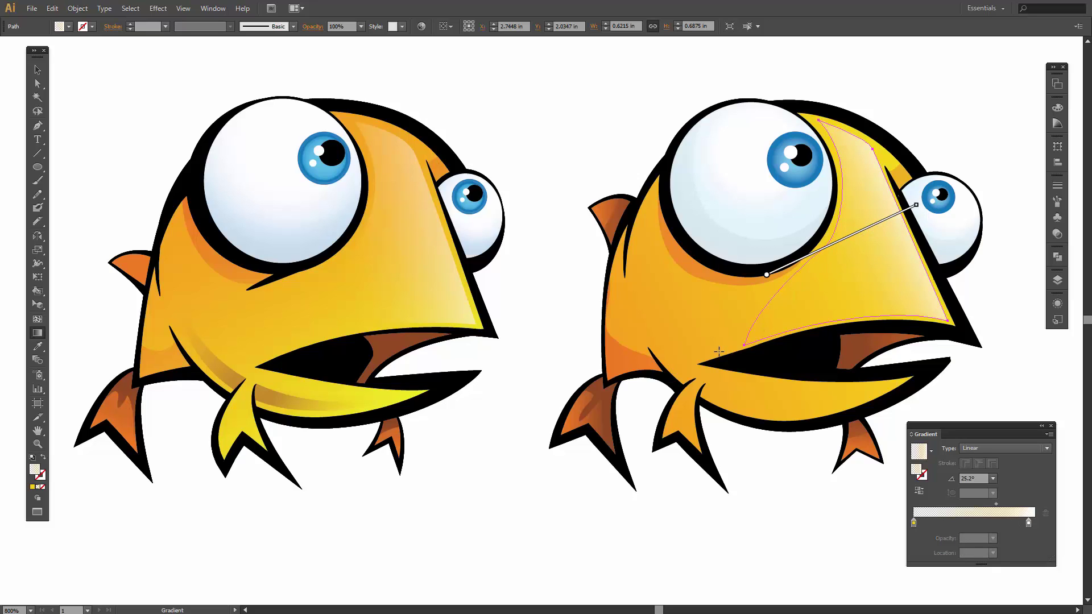
{"action": "key", "text": "v"}
{"action": "left_click", "coordinate": [554, 332]}
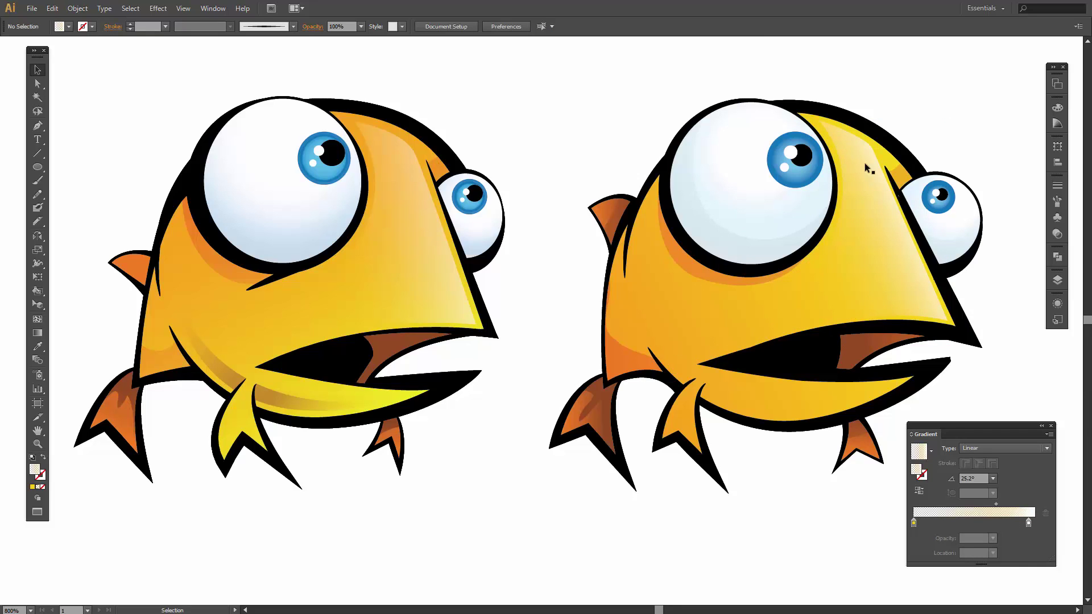
Step: Shift the snout highlight slightly away from the outline, raise its front lower corner and arch its lower edge a little more
{"action": "left_click", "coordinate": [931, 299]}
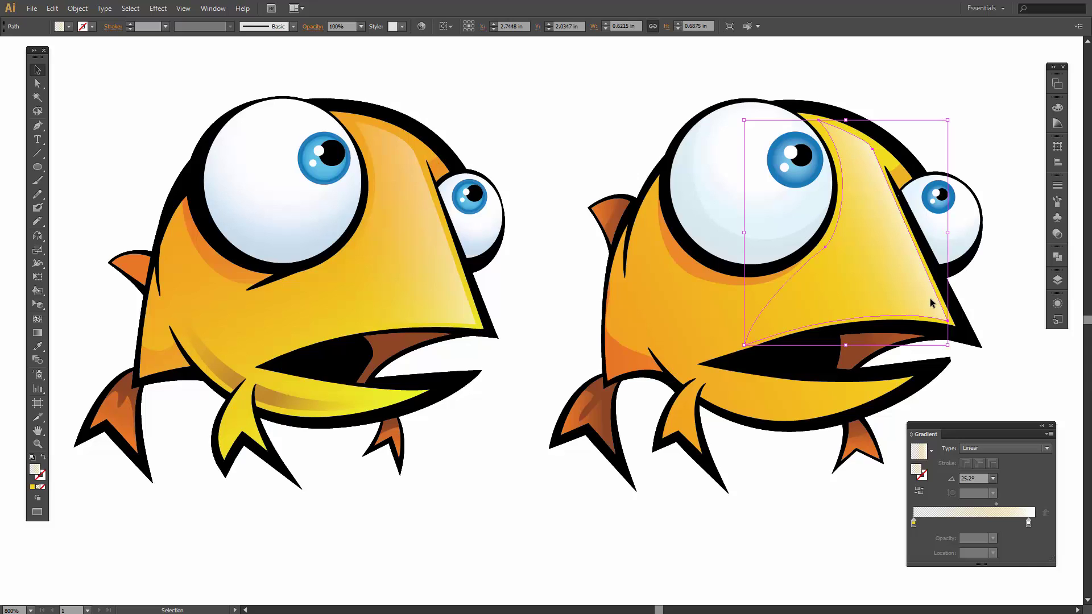
{"action": "key", "text": "a"}
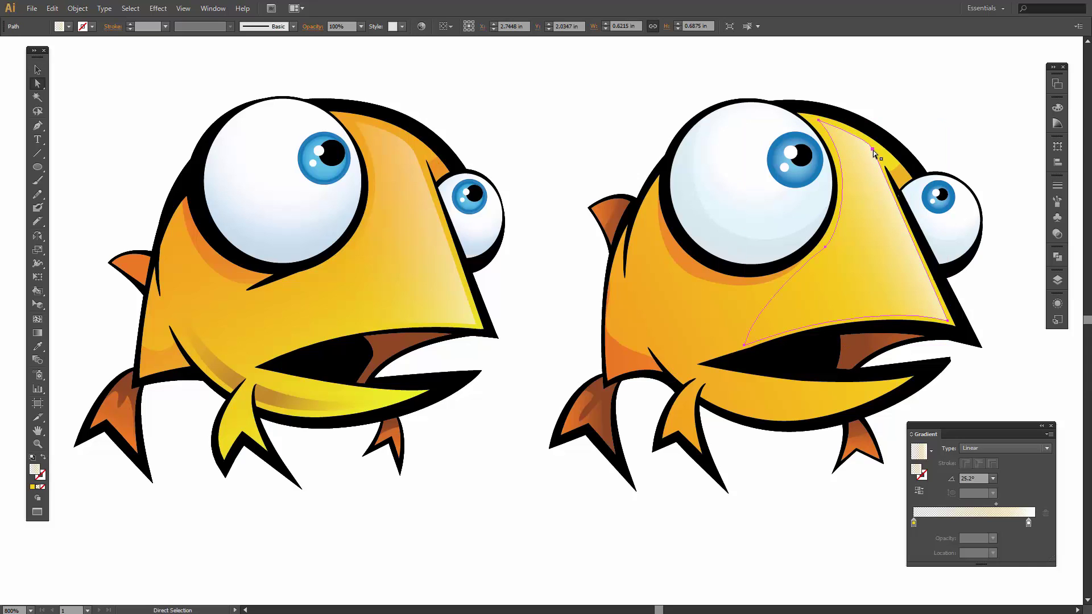
{"action": "left_click_drag", "start_coordinate": [873, 150], "coordinate": [871, 151]}
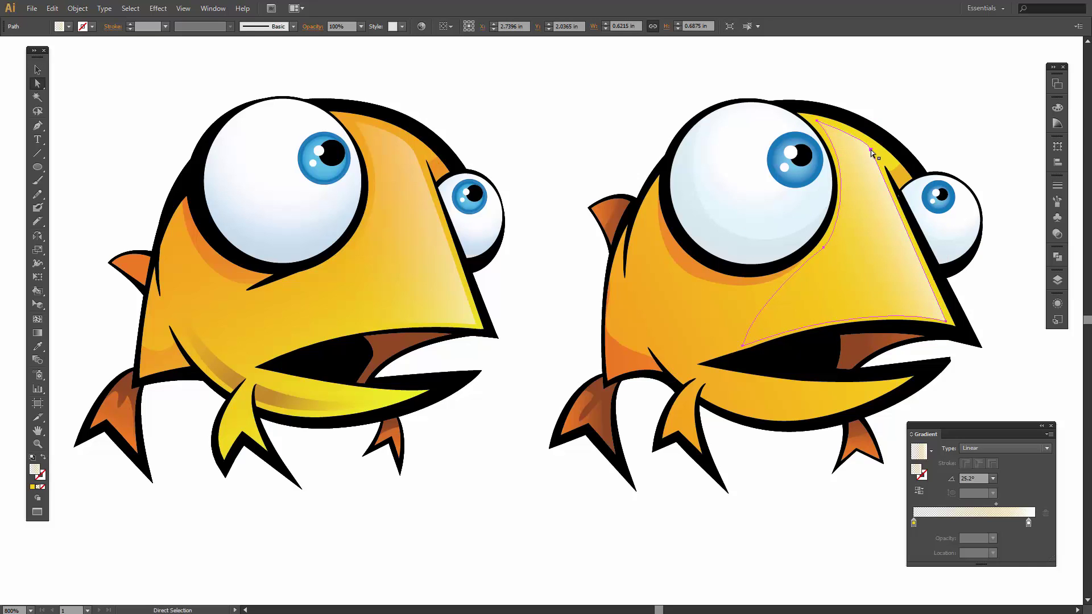
{"action": "left_click", "coordinate": [872, 150]}
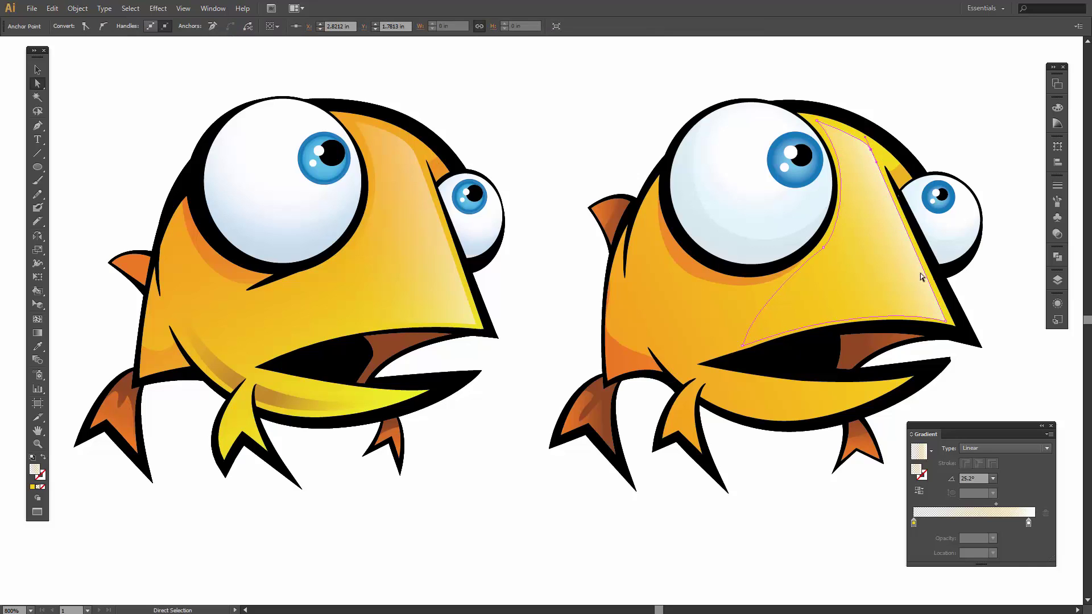
{"action": "left_click", "coordinate": [947, 321]}
{"action": "key", "text": "Up"}
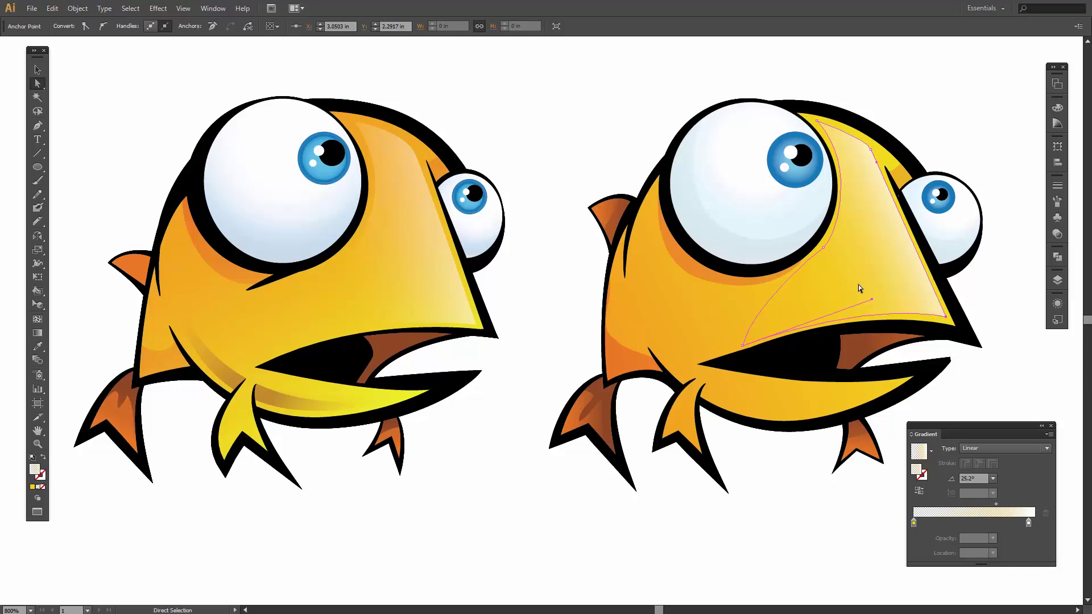
{"action": "left_click_drag", "start_coordinate": [871, 299], "coordinate": [870, 293]}
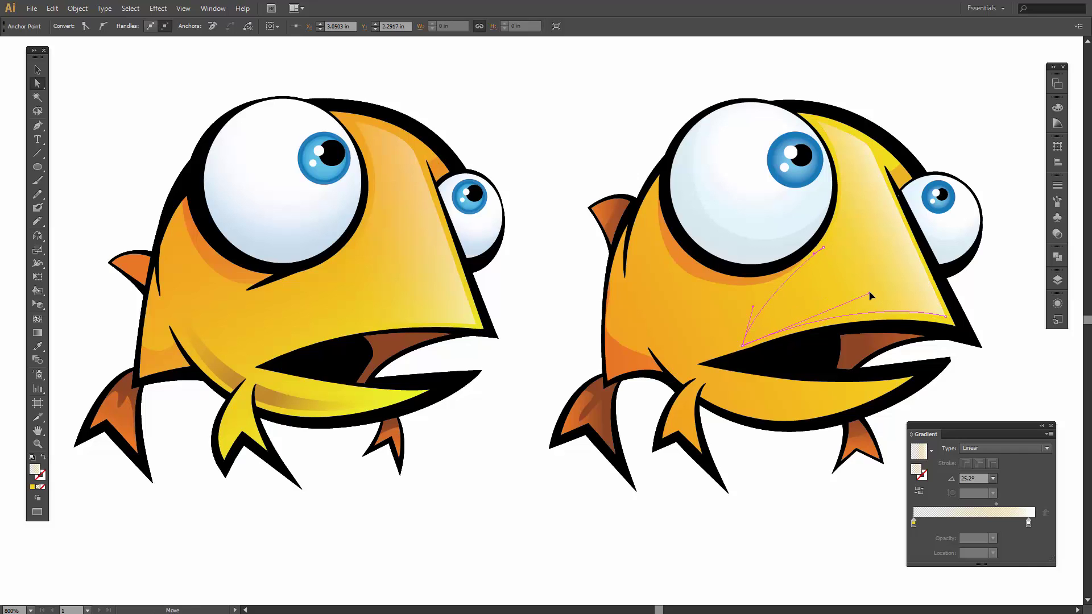
{"action": "left_click", "coordinate": [989, 309]}
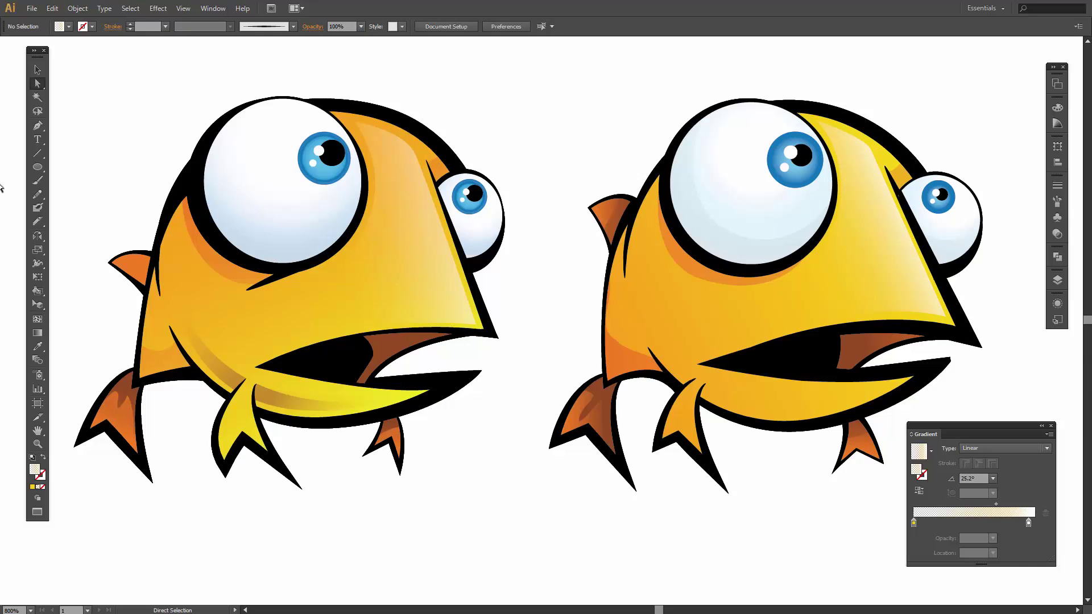
Step: With the Pen tool, draw a closed curved crescent along the lower jaw, from the rear cheek to near the jaw's tip and back
{"action": "left_click", "coordinate": [38, 126]}
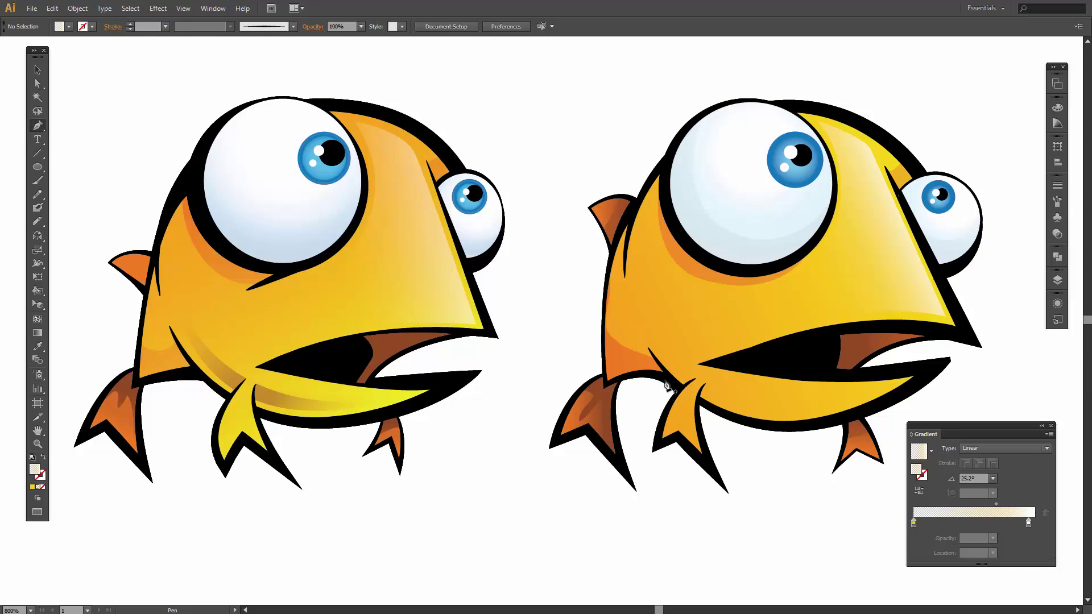
{"action": "left_click", "coordinate": [642, 313]}
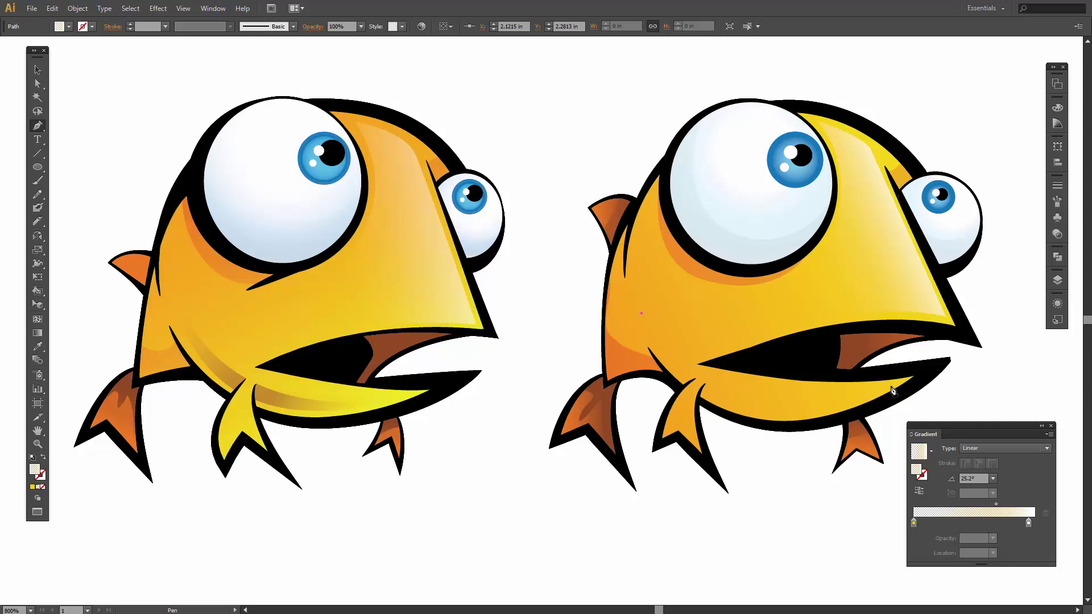
{"action": "mouse_move", "coordinate": [891, 387]}
{"action": "left_mouse_down"}
{"action": "mouse_move", "coordinate": [1041, 356]}
{"action": "mouse_move", "coordinate": [1064, 296]}
{"action": "mouse_move", "coordinate": [1082, 298]}
{"action": "mouse_move", "coordinate": [891, 387]}
{"action": "left_mouse_up"}
{"action": "left_click", "coordinate": [802, 390]}
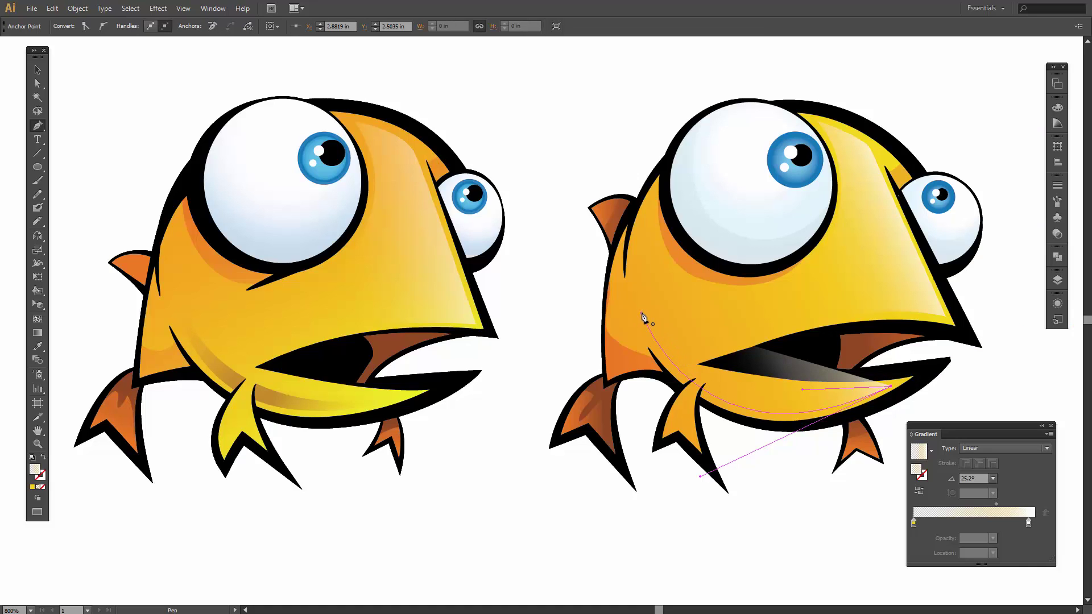
{"action": "left_click_drag", "start_coordinate": [642, 314], "coordinate": [588, 227]}
Step: Adjust the crescent's upper curve, add an anchor point on it near the mouth corner, move that point back and lengthen its front handle
{"action": "key", "text": "a"}
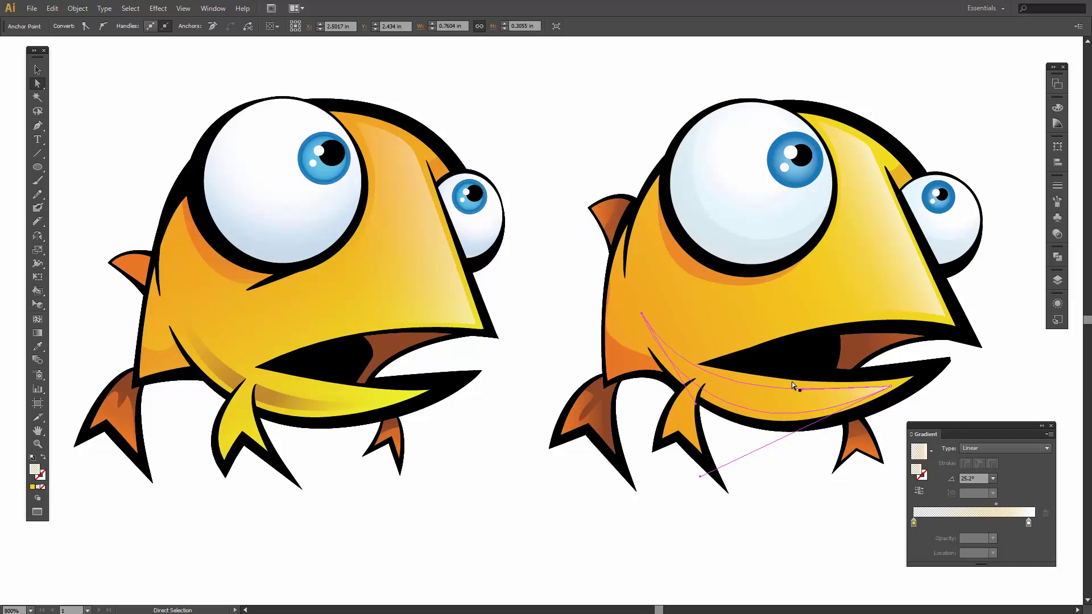
{"action": "left_click_drag", "start_coordinate": [804, 390], "coordinate": [812, 398]}
{"action": "key", "text": "p"}
{"action": "left_click", "coordinate": [705, 374]}
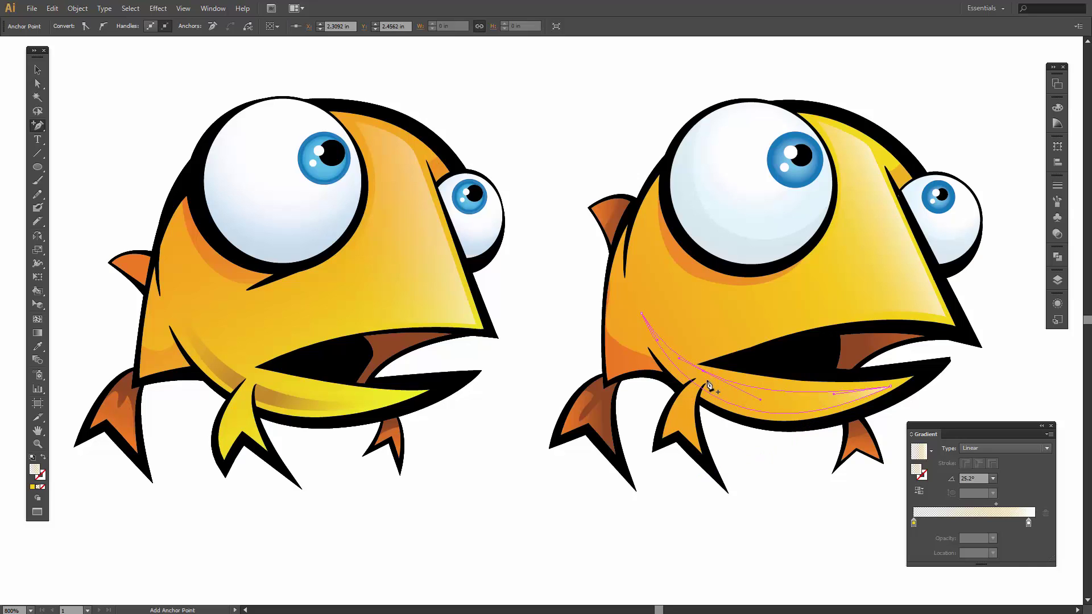
{"action": "key", "text": "a"}
{"action": "left_click_drag", "start_coordinate": [704, 371], "coordinate": [696, 371]}
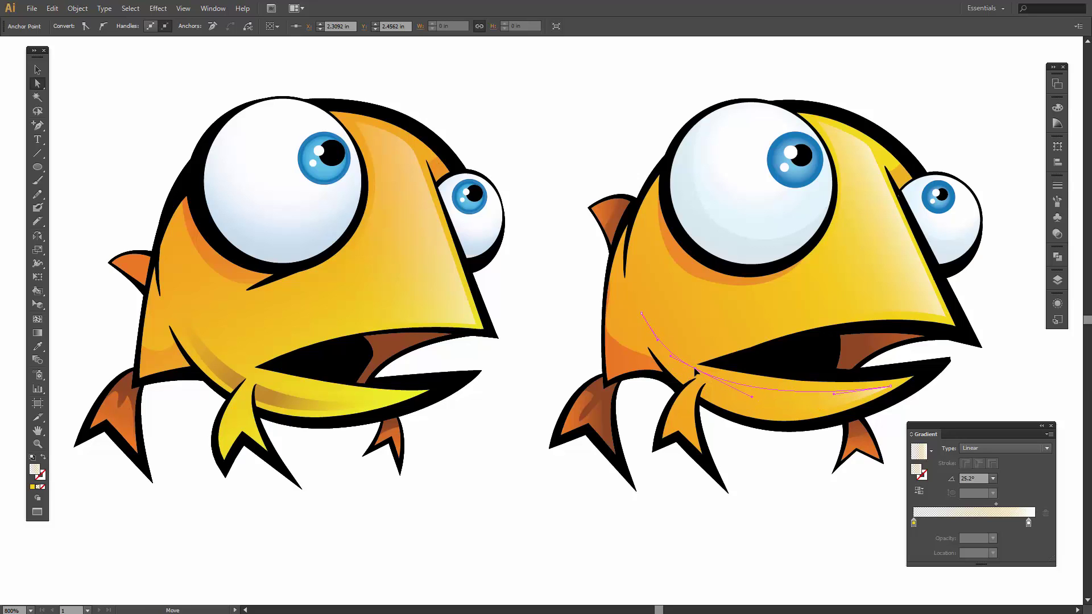
{"action": "left_click_drag", "start_coordinate": [752, 397], "coordinate": [774, 396]}
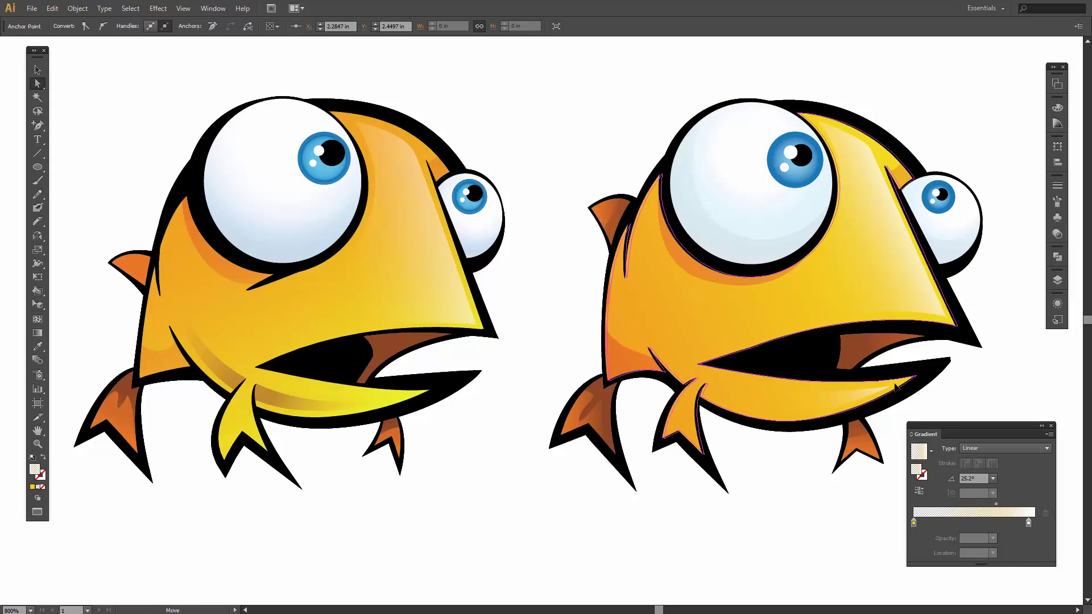
Step: Fine-tune the curve at the crescent's added anchor point near the mouth corner and select the shape again
{"action": "left_click", "coordinate": [863, 392]}
{"action": "left_click", "coordinate": [876, 393]}
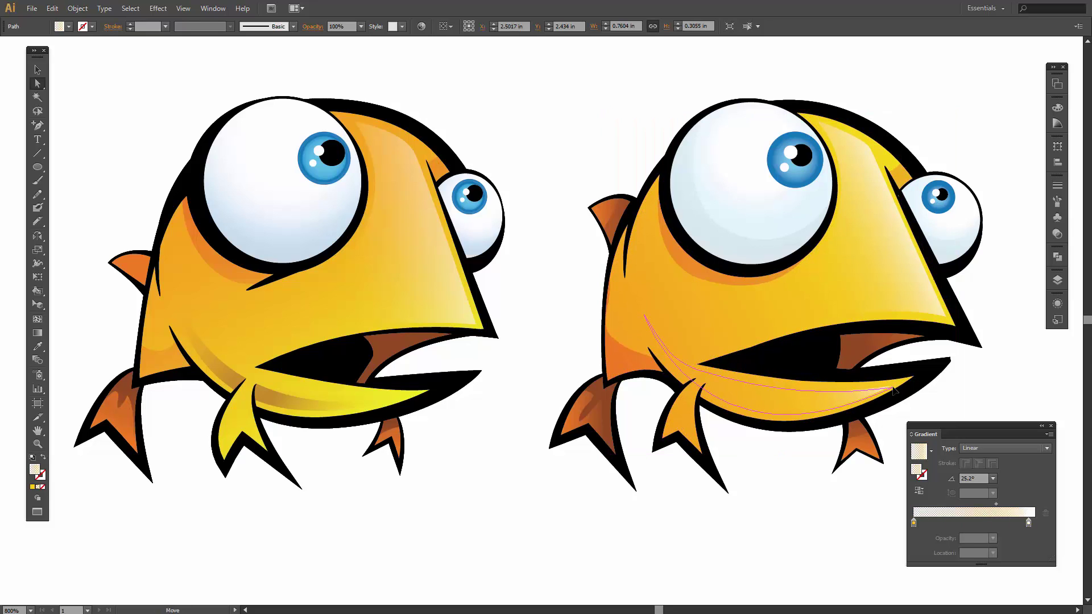
{"action": "left_click", "coordinate": [698, 369]}
{"action": "left_click_drag", "start_coordinate": [775, 393], "coordinate": [775, 397]}
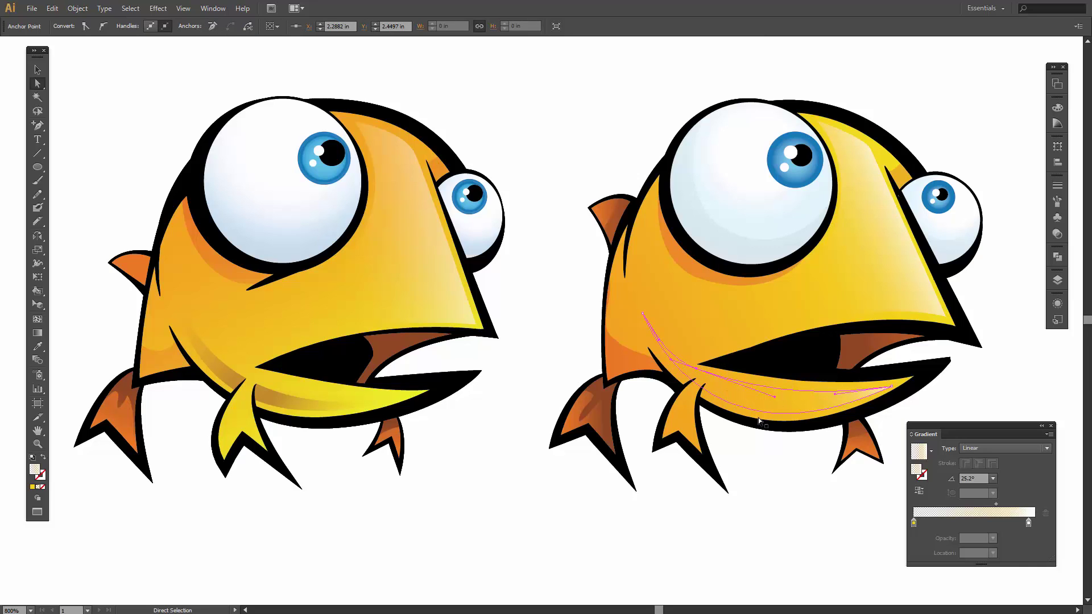
{"action": "left_click", "coordinate": [774, 452]}
{"action": "left_click", "coordinate": [738, 391]}
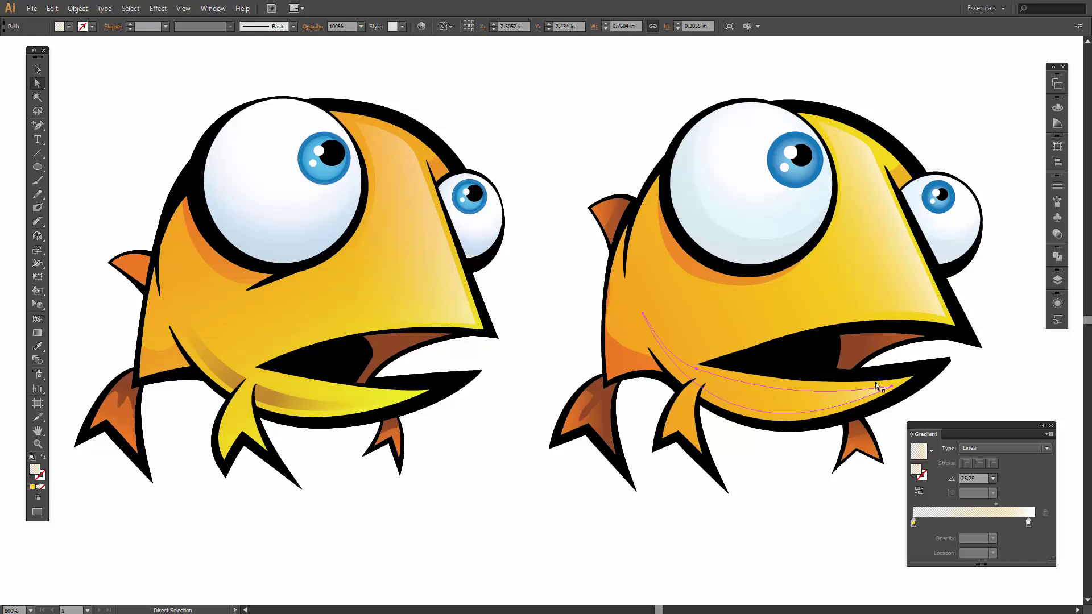
Step: Make the jaw crescent's gradient end stop brown, change its opacity and place it at 100% location, keeping the start stop at 0%
{"action": "left_click", "coordinate": [1029, 524]}
{"action": "double_click", "coordinate": [1029, 524]}
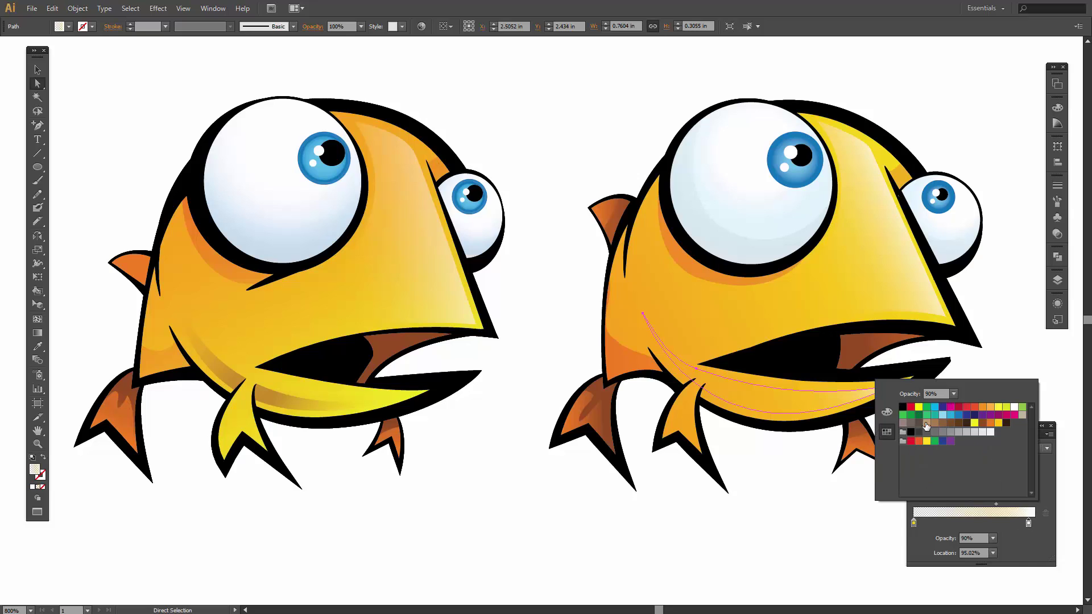
{"action": "left_click", "coordinate": [984, 423]}
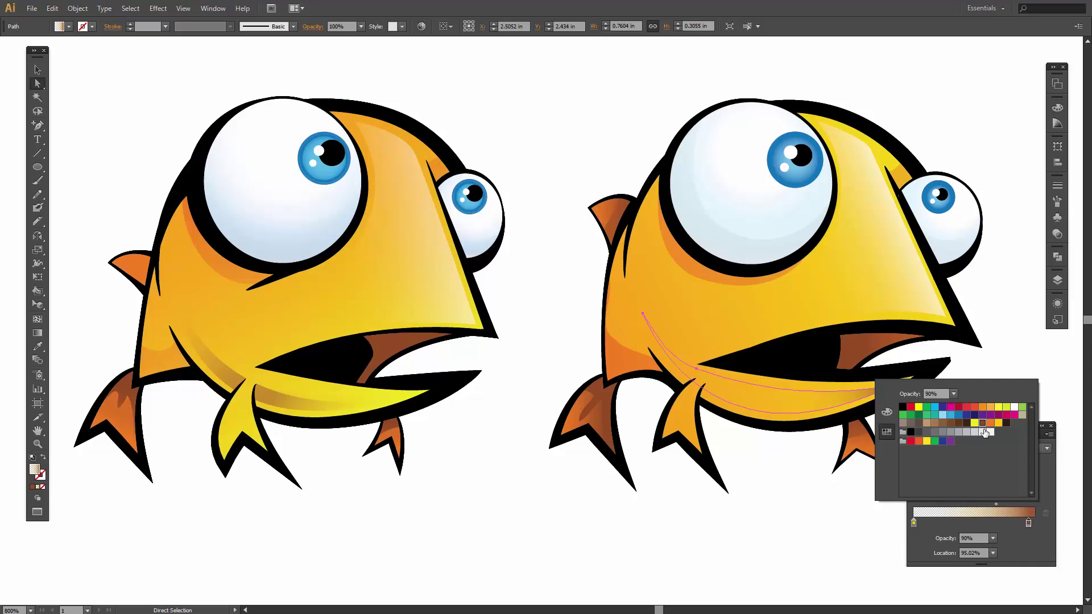
{"action": "left_click", "coordinate": [955, 393]}
{"action": "left_click", "coordinate": [965, 502]}
{"action": "left_click", "coordinate": [999, 363]}
{"action": "left_click_drag", "start_coordinate": [1029, 524], "coordinate": [1042, 527]}
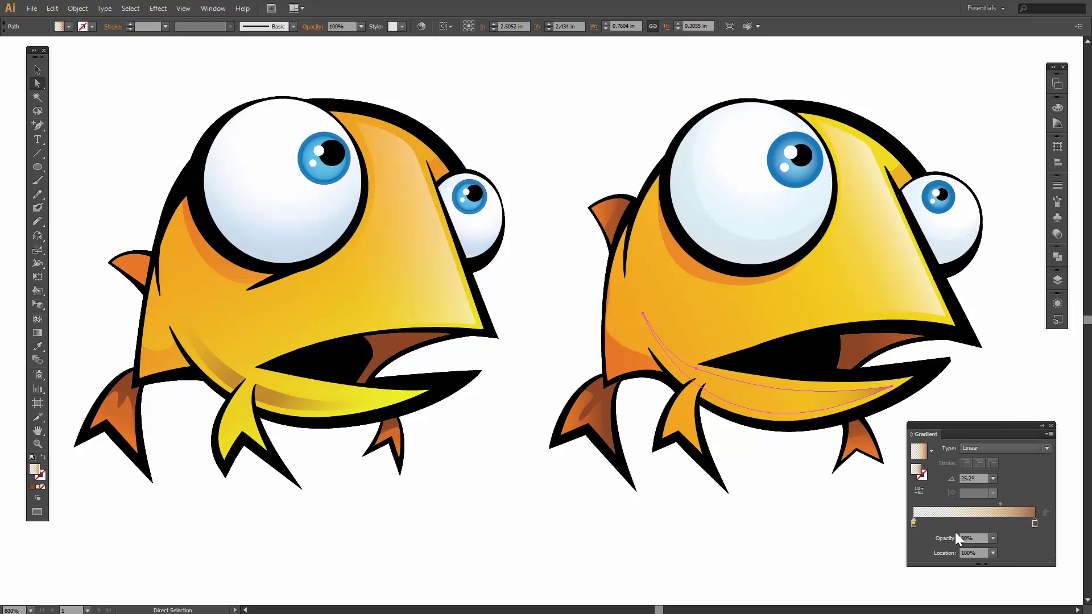
{"action": "left_click", "coordinate": [917, 524]}
{"action": "left_click_drag", "start_coordinate": [916, 523], "coordinate": [913, 523]}
Step: With the Gradient tool, rotate the jaw shadow's gradient to -106.5° and shorten it so the brown falls on the lower jaw
{"action": "left_click", "coordinate": [38, 334]}
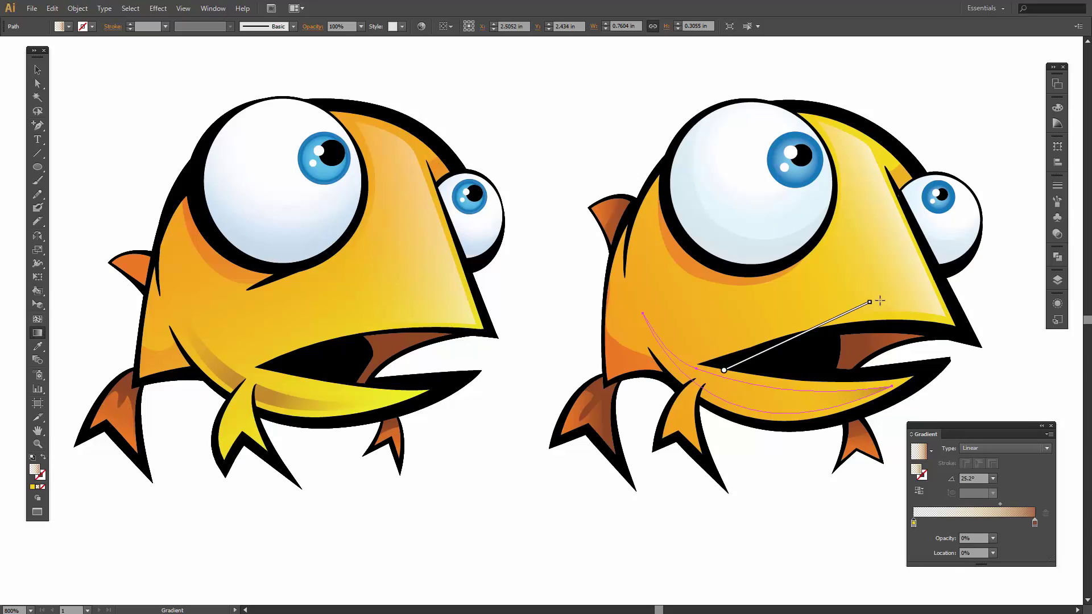
{"action": "mouse_move", "coordinate": [724, 372]}
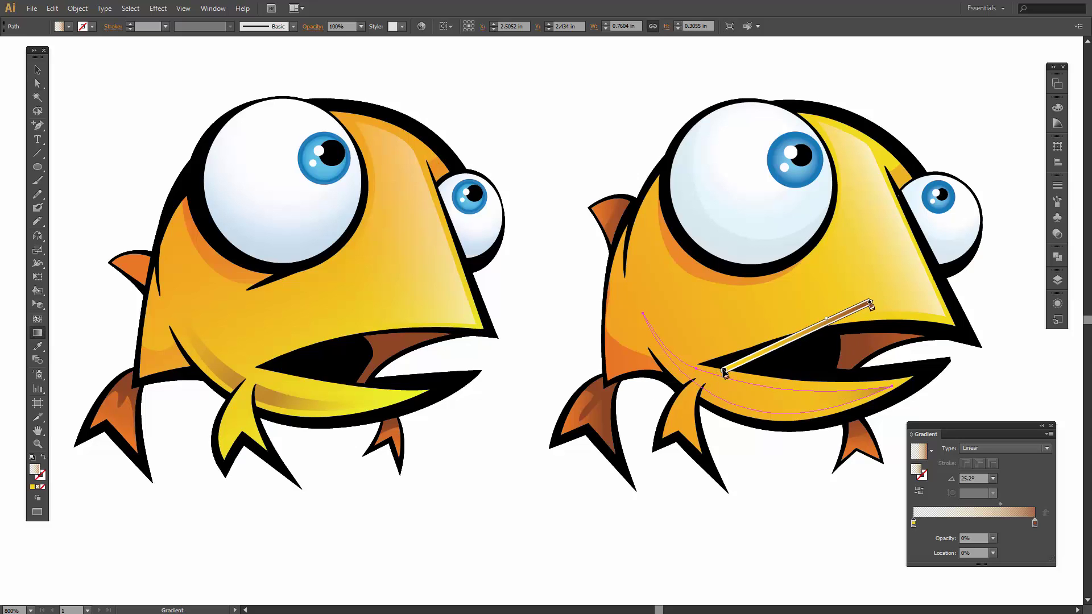
{"action": "mouse_move", "coordinate": [880, 300]}
{"action": "left_mouse_down"}
{"action": "mouse_move", "coordinate": [892, 390]}
{"action": "mouse_move", "coordinate": [653, 549]}
{"action": "mouse_move", "coordinate": [615, 519]}
{"action": "left_mouse_up"}
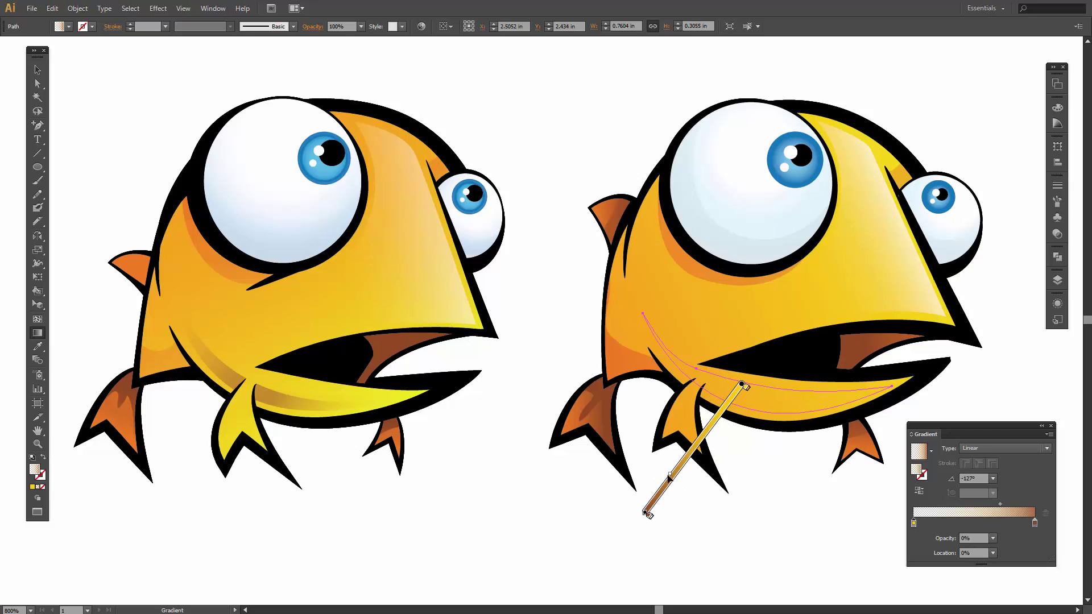
{"action": "mouse_move", "coordinate": [742, 385]}
{"action": "left_mouse_down"}
{"action": "mouse_move", "coordinate": [804, 330]}
{"action": "mouse_move", "coordinate": [801, 306]}
{"action": "left_mouse_up"}
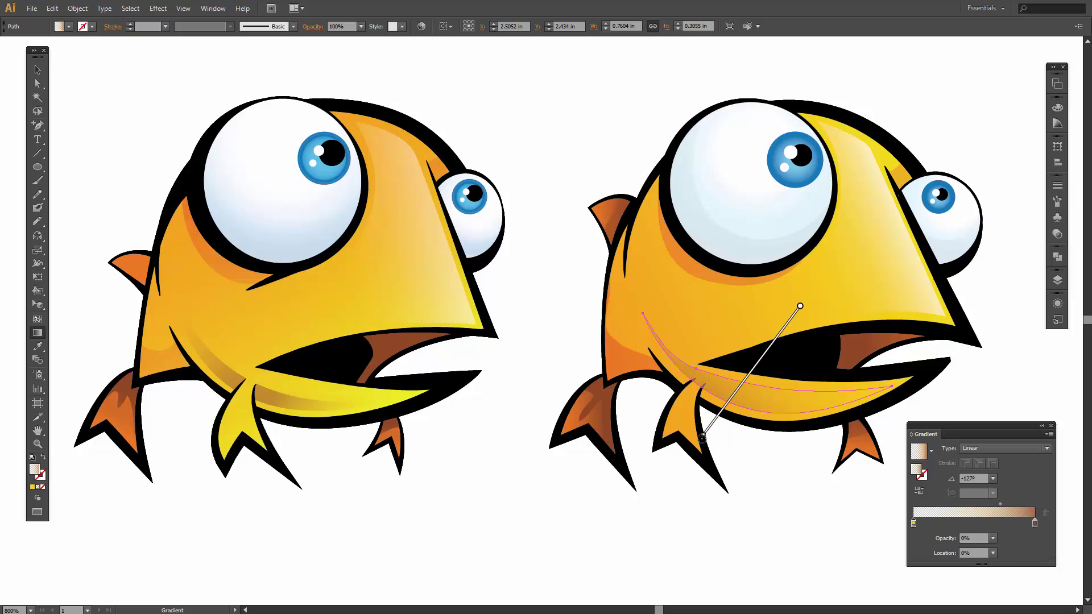
{"action": "left_click_drag", "start_coordinate": [706, 436], "coordinate": [740, 454]}
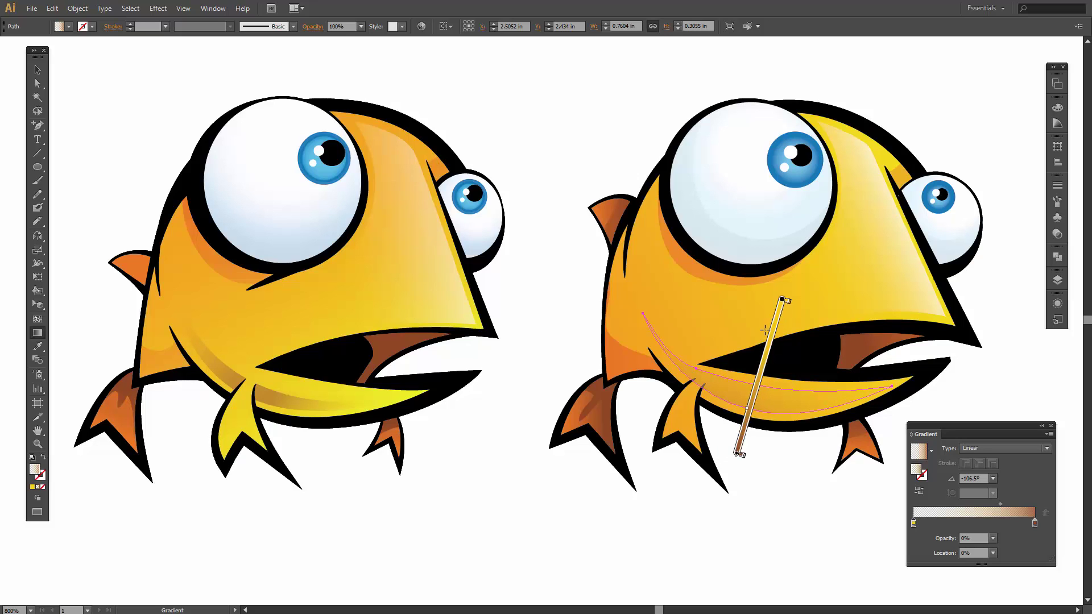
{"action": "left_click_drag", "start_coordinate": [783, 301], "coordinate": [778, 320]}
{"action": "mouse_move", "coordinate": [734, 474]}
{"action": "left_mouse_down"}
{"action": "mouse_move", "coordinate": [716, 500]}
{"action": "mouse_move", "coordinate": [736, 481]}
{"action": "mouse_move", "coordinate": [757, 410]}
{"action": "left_mouse_up"}
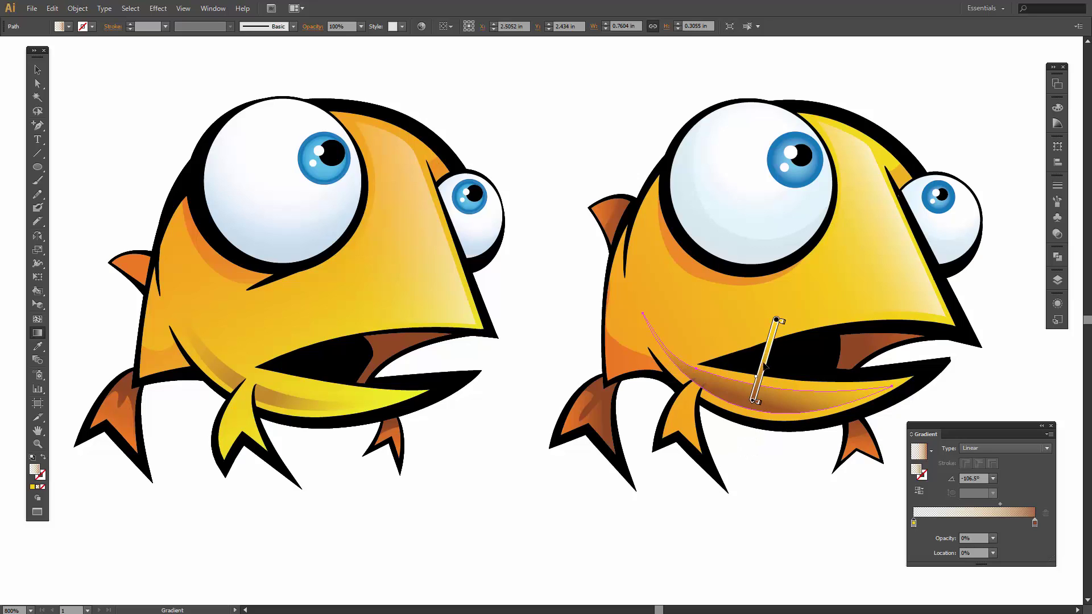
Step: Slide the jaw shadow's gradient down to end at the lower jaw outline, shorten it from the mouth side, and deselect the shape
{"action": "left_click_drag", "start_coordinate": [766, 361], "coordinate": [755, 401]}
{"action": "mouse_move", "coordinate": [755, 392]}
{"action": "mouse_move", "coordinate": [765, 367]}
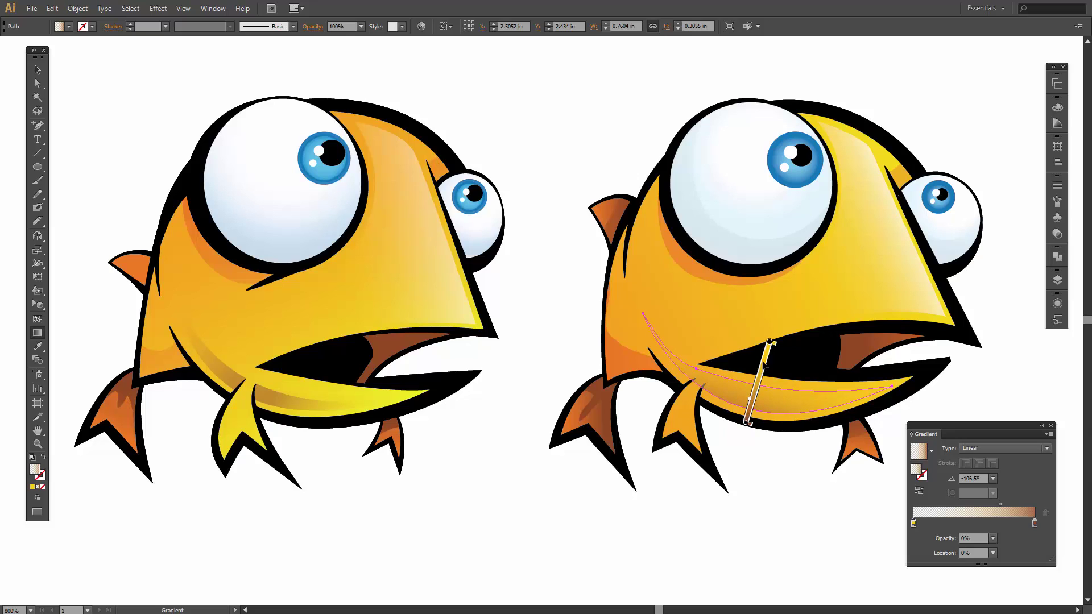
{"action": "mouse_move", "coordinate": [767, 354]}
{"action": "left_mouse_down"}
{"action": "mouse_move", "coordinate": [744, 431]}
{"action": "mouse_move", "coordinate": [747, 422]}
{"action": "left_mouse_up"}
{"action": "mouse_move", "coordinate": [757, 392]}
{"action": "left_click_drag", "start_coordinate": [754, 401], "coordinate": [760, 384]}
{"action": "mouse_move", "coordinate": [751, 404]}
{"action": "left_click_drag", "start_coordinate": [752, 406], "coordinate": [748, 422]}
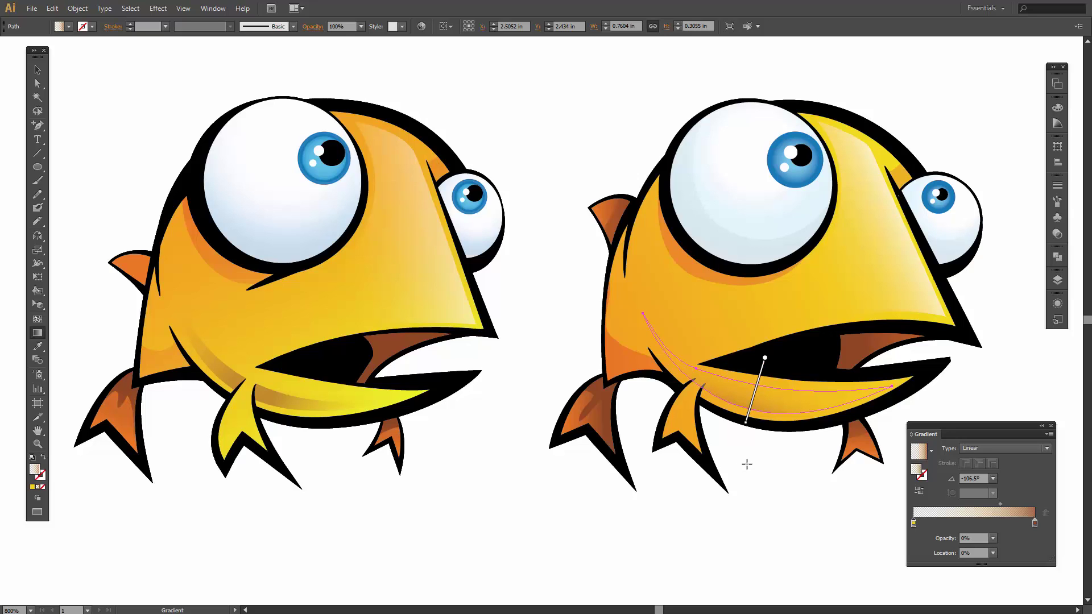
{"action": "key", "text": "v"}
{"action": "left_click", "coordinate": [747, 465]}
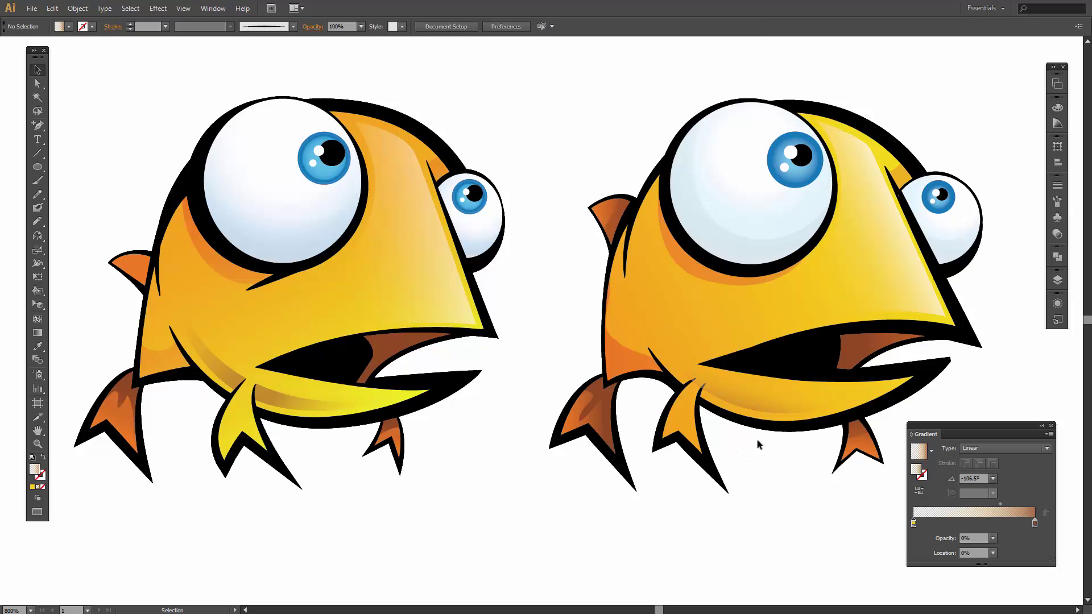
{"action": "left_click", "coordinate": [756, 407]}
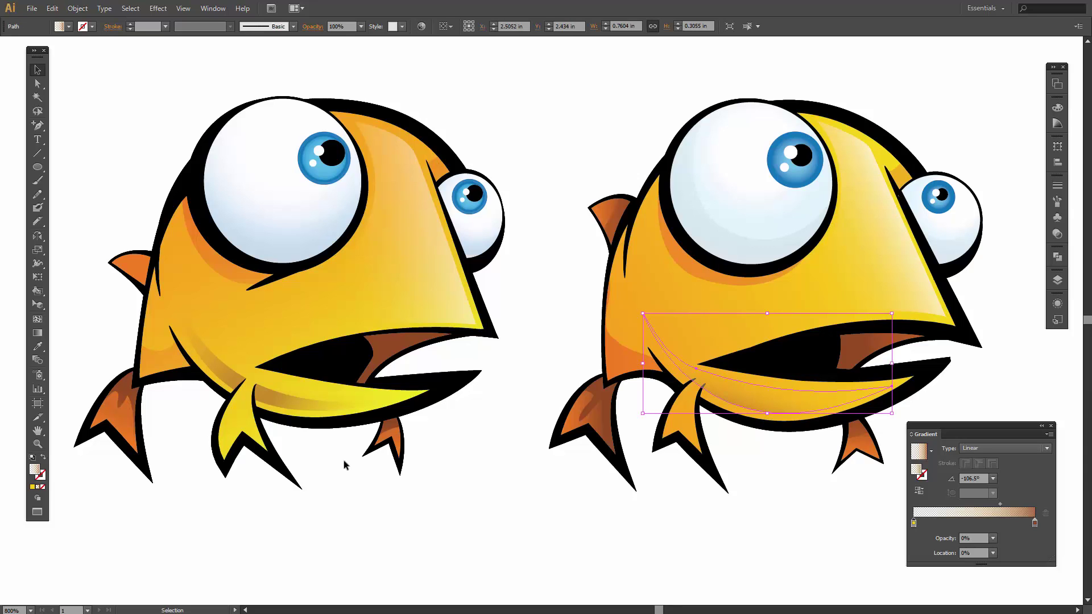
{"action": "left_click", "coordinate": [37, 333]}
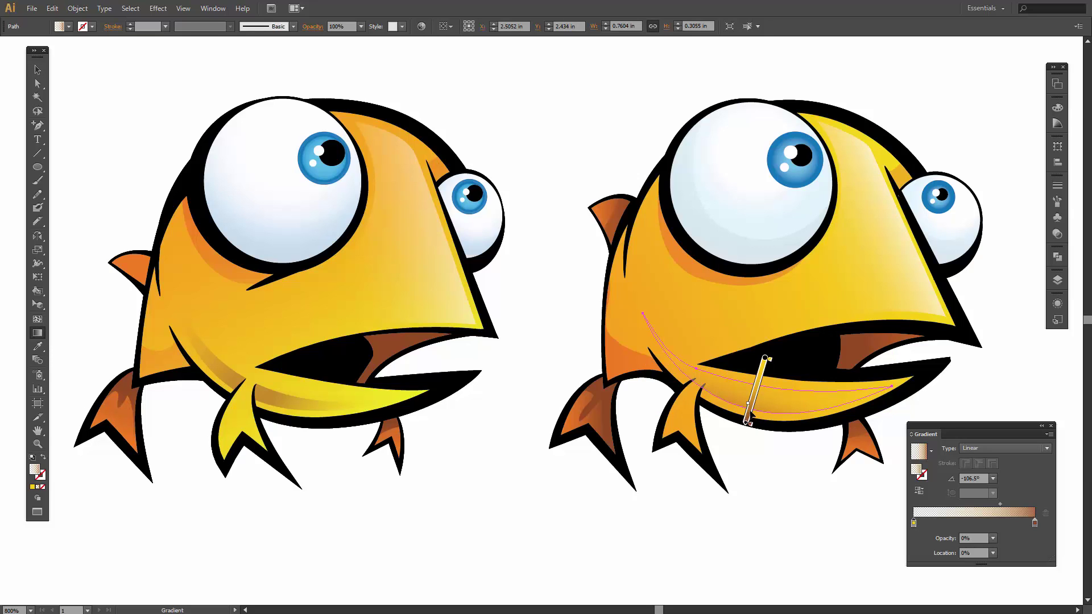
{"action": "key", "text": "v"}
{"action": "left_click", "coordinate": [763, 472]}
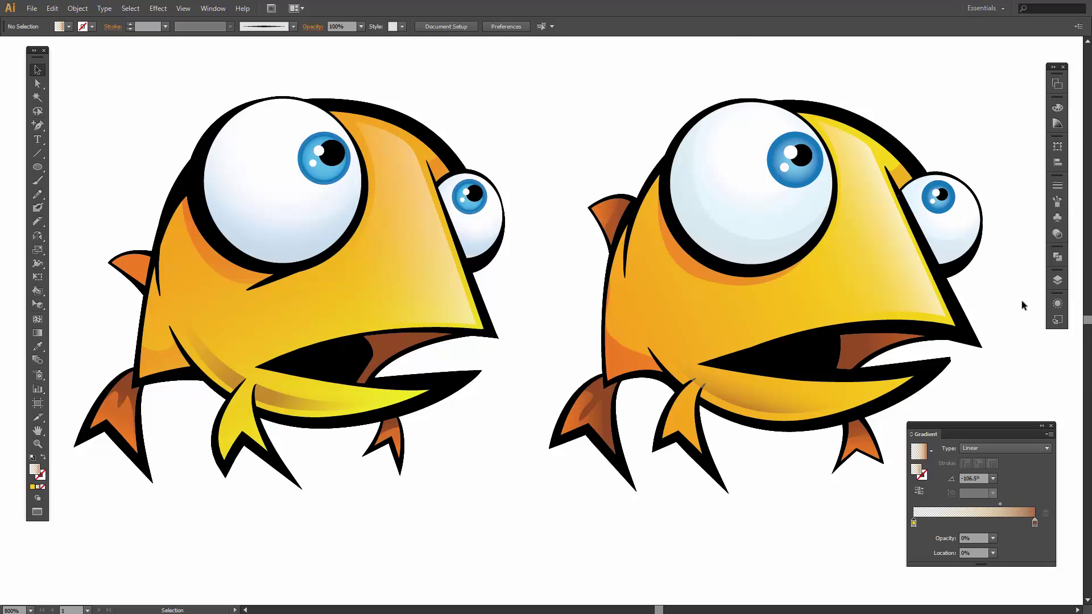
Step: Unlock the FLAT COLOR layer, make it active and select all matching black shapes of the fish with the Magic Wand
{"action": "left_click", "coordinate": [1058, 279]}
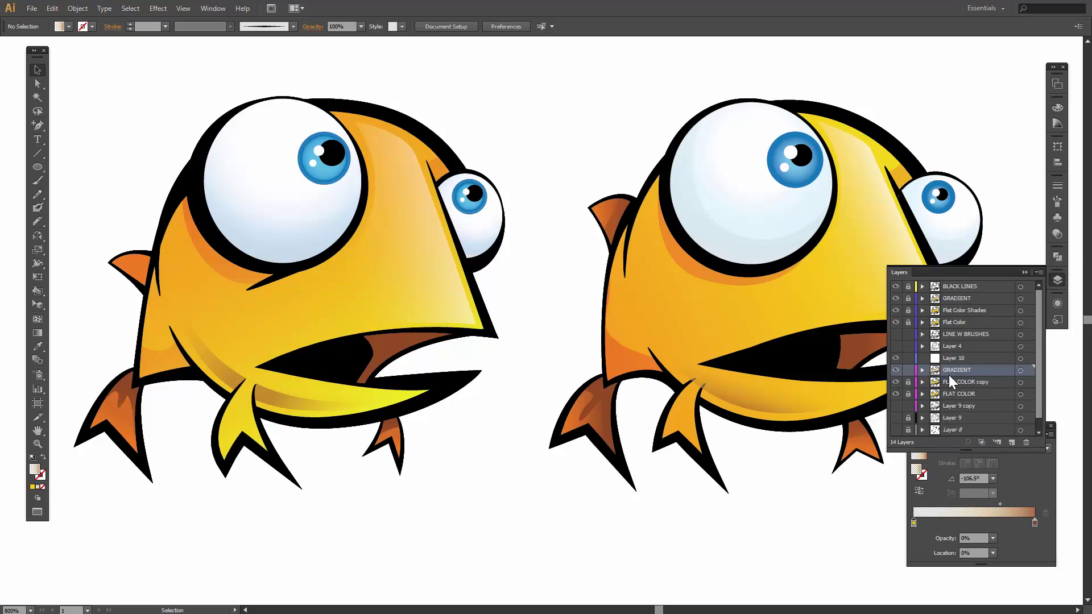
{"action": "left_click", "coordinate": [909, 395]}
{"action": "left_click", "coordinate": [952, 394]}
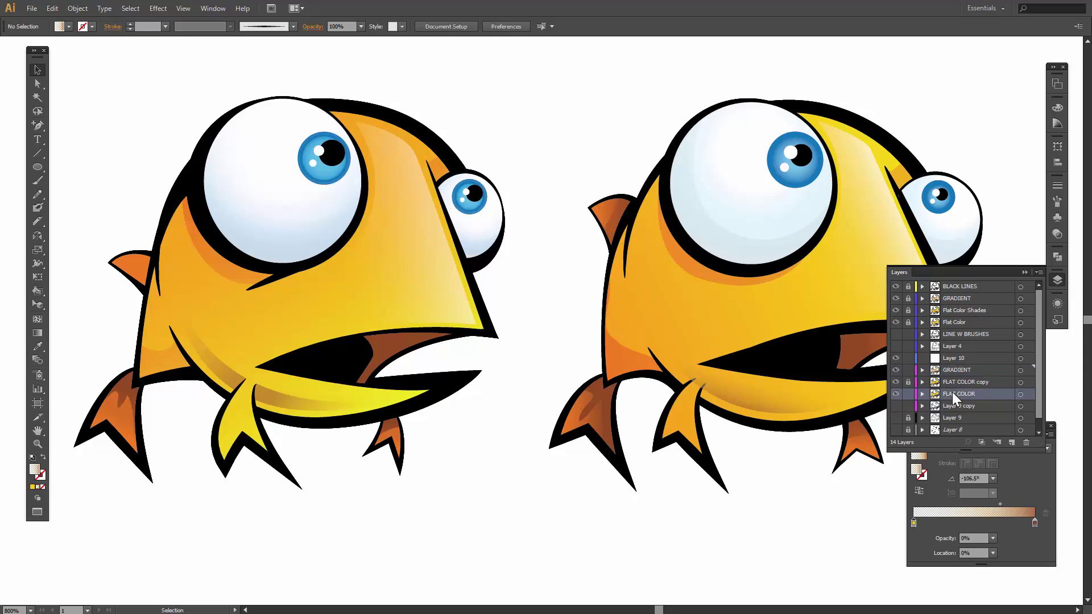
{"action": "left_click", "coordinate": [37, 97]}
{"action": "left_click", "coordinate": [756, 430]}
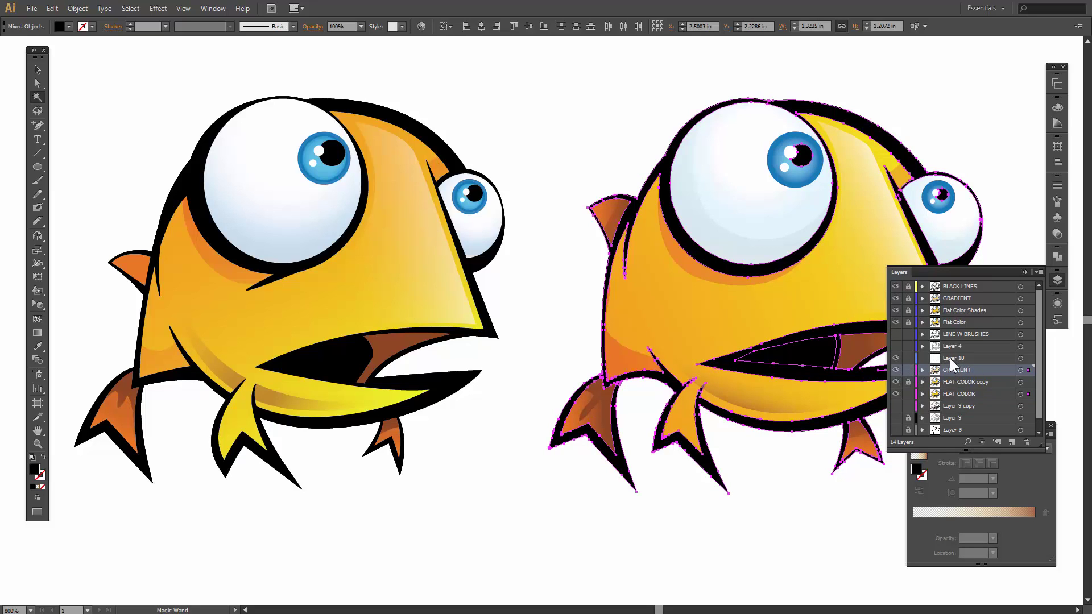
Step: Lock the FLAT COLOR and GRADIENT layers, paste the copied black shapes in place onto Layer 10, and deselect them
{"action": "left_click", "coordinate": [953, 359]}
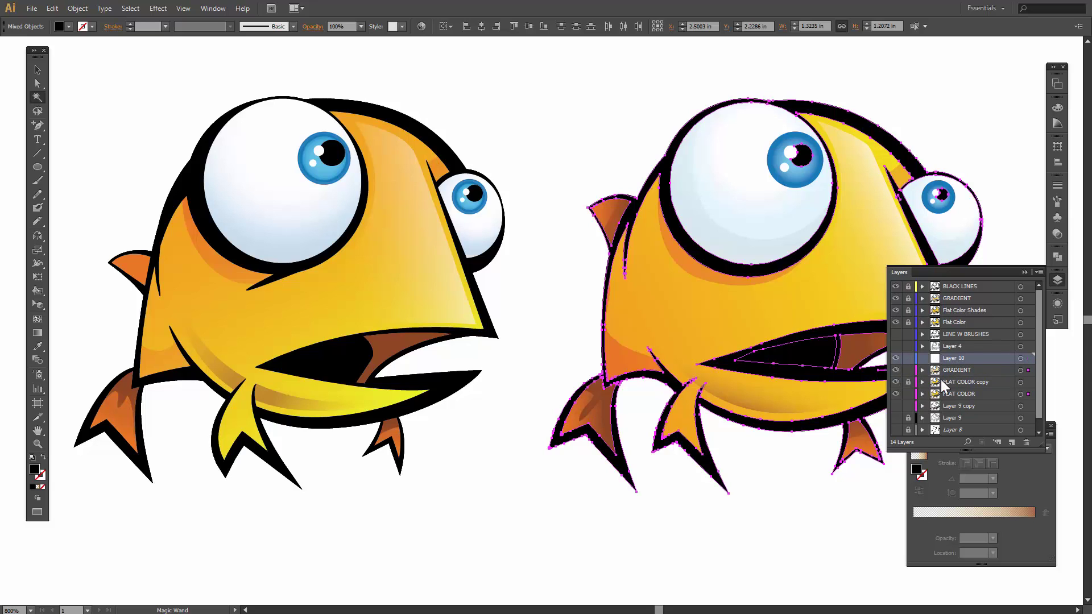
{"action": "left_click", "coordinate": [908, 393]}
{"action": "left_click", "coordinate": [908, 370]}
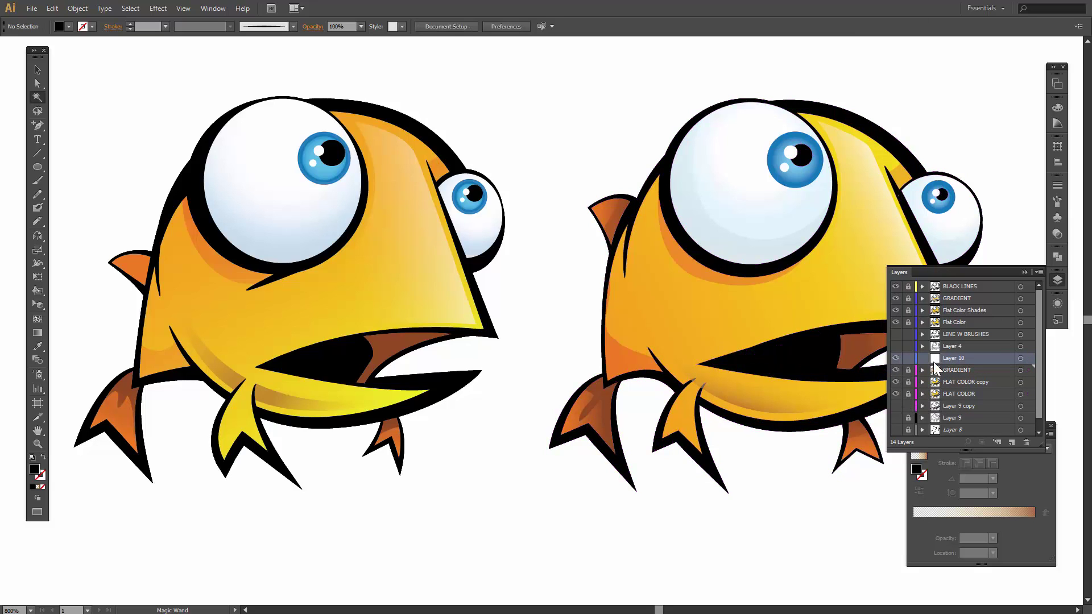
{"action": "key", "text": "ctrl+v"}
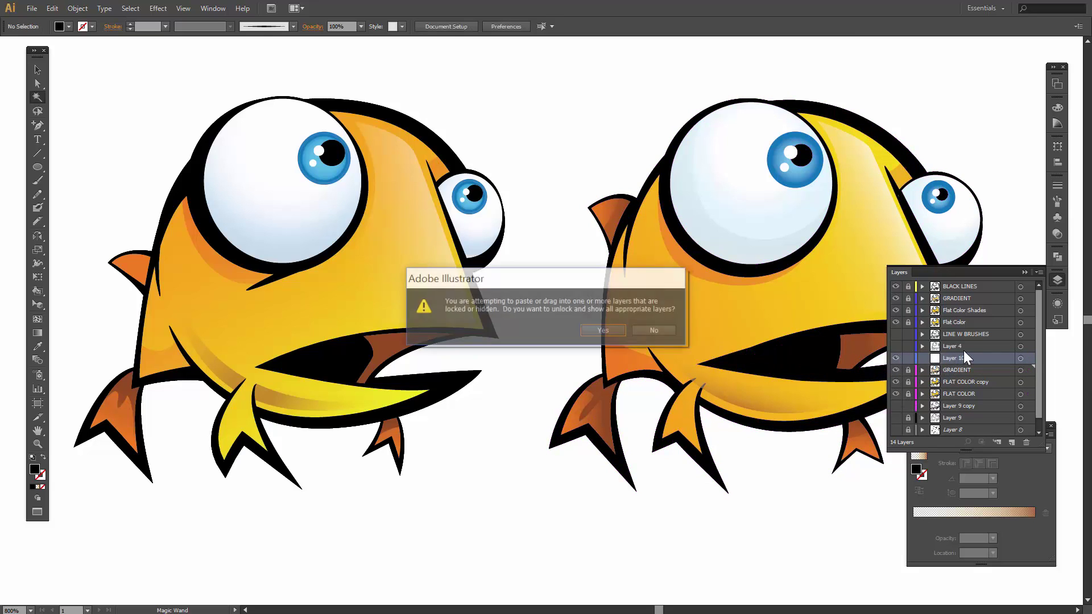
{"action": "left_click", "coordinate": [655, 331]}
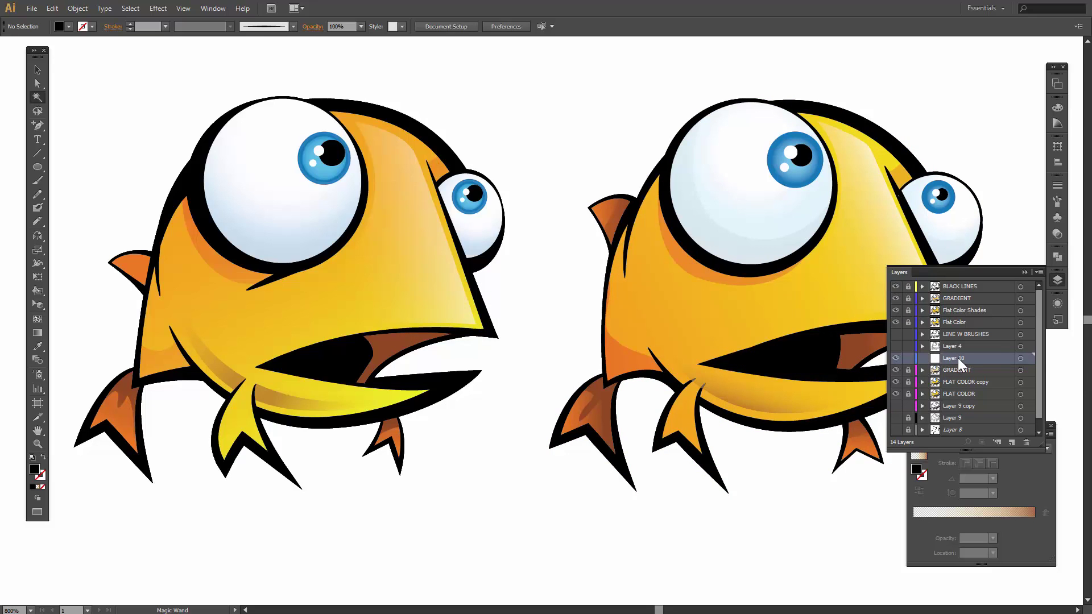
{"action": "key", "text": "ctrl+f"}
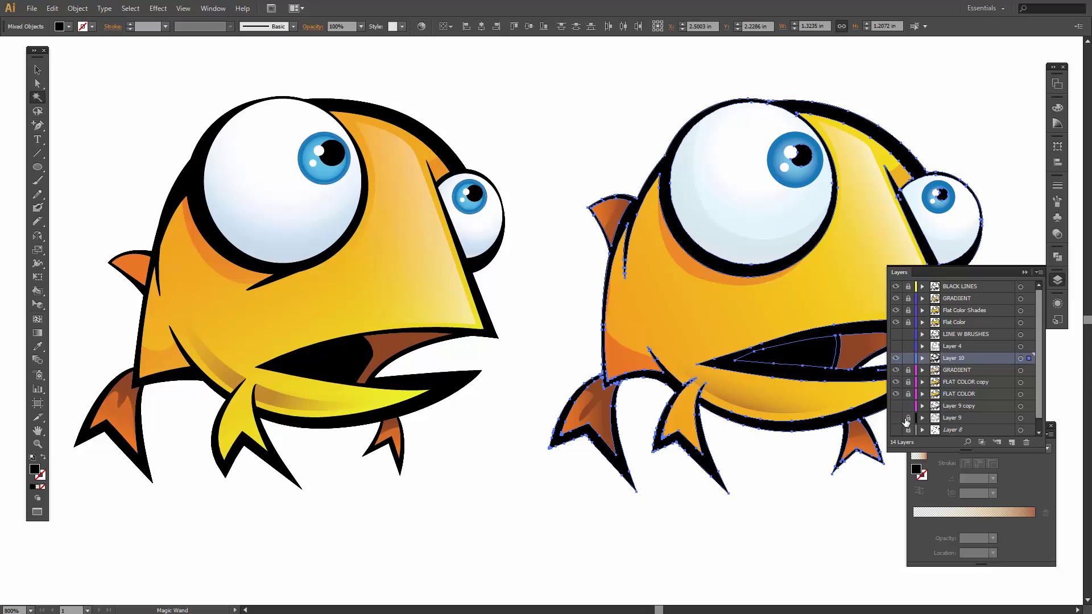
{"action": "left_click", "coordinate": [778, 458]}
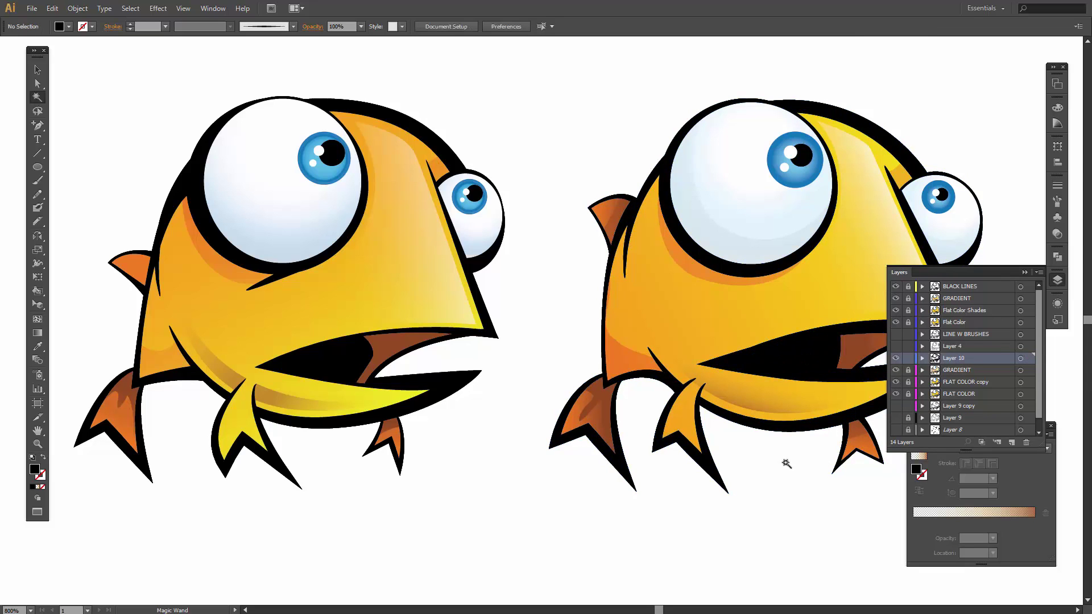
{"action": "left_click", "coordinate": [1026, 272]}
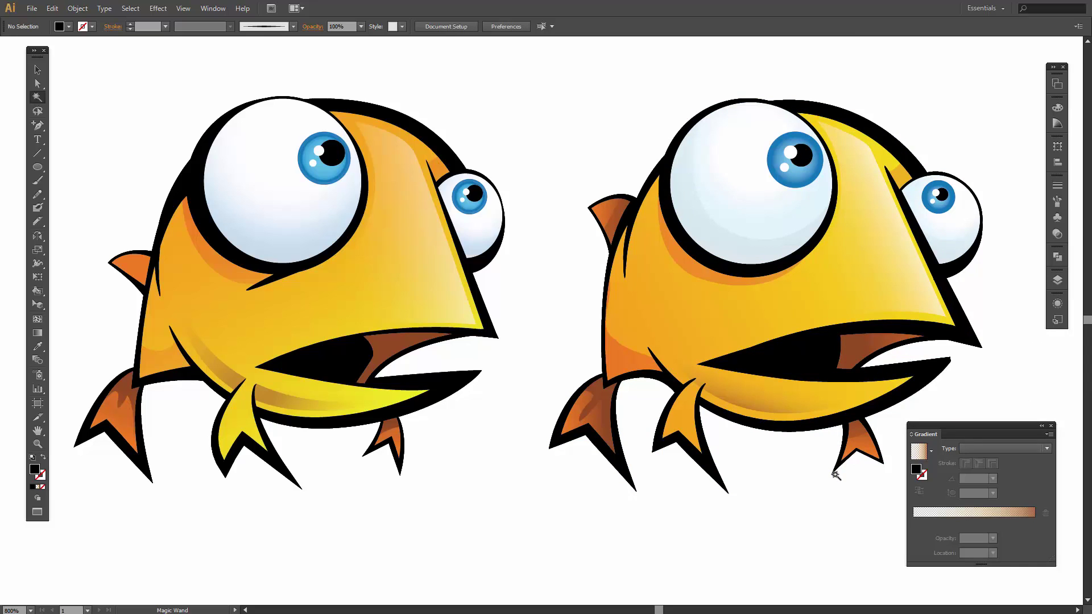
Step: Unlock the GRADIENT layer and display the gradient of the right fish's main body shape with the Gradient tool
{"action": "left_click", "coordinate": [37, 70]}
{"action": "left_click", "coordinate": [1058, 280]}
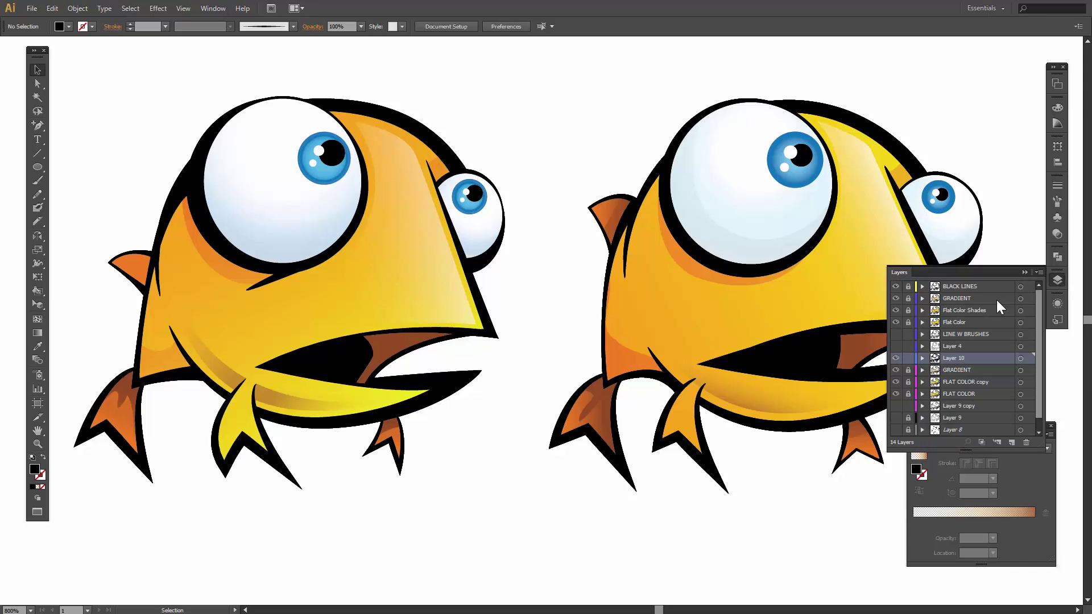
{"action": "left_click", "coordinate": [910, 371]}
{"action": "left_click", "coordinate": [784, 309]}
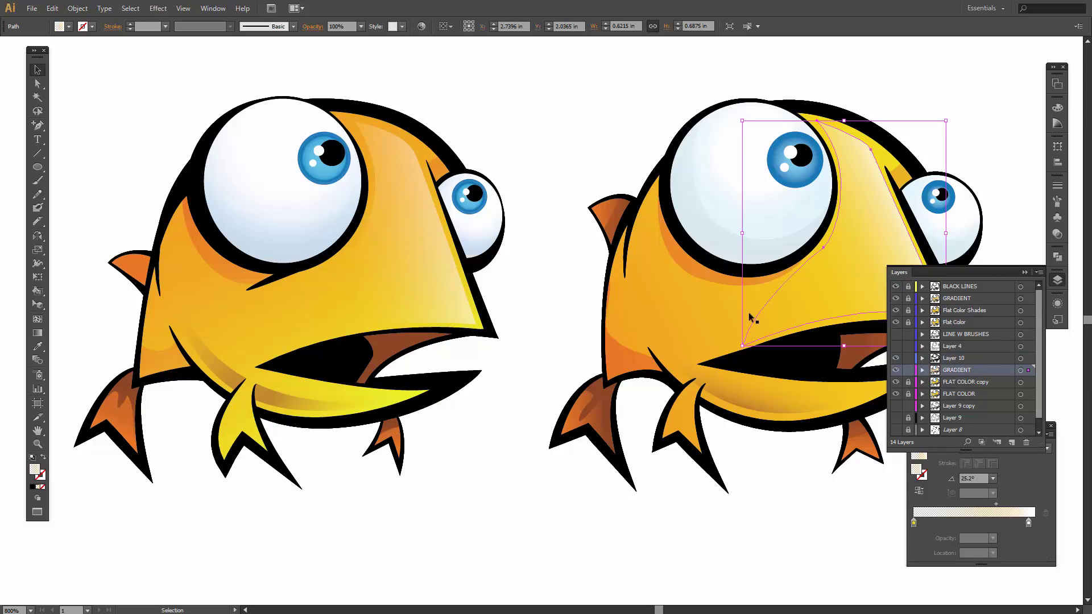
{"action": "left_click", "coordinate": [723, 318]}
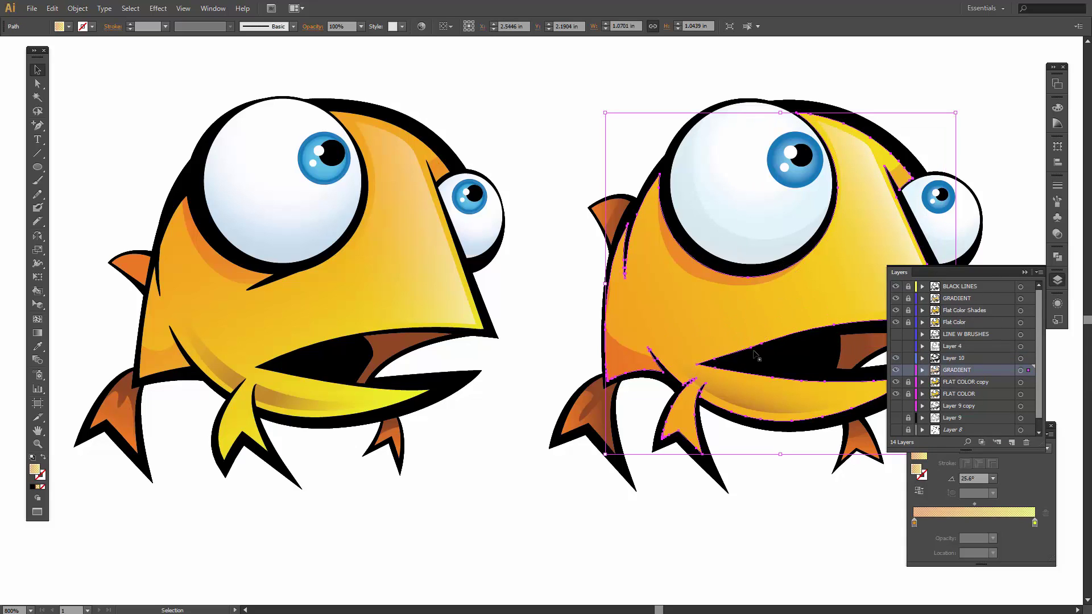
{"action": "left_click", "coordinate": [37, 332]}
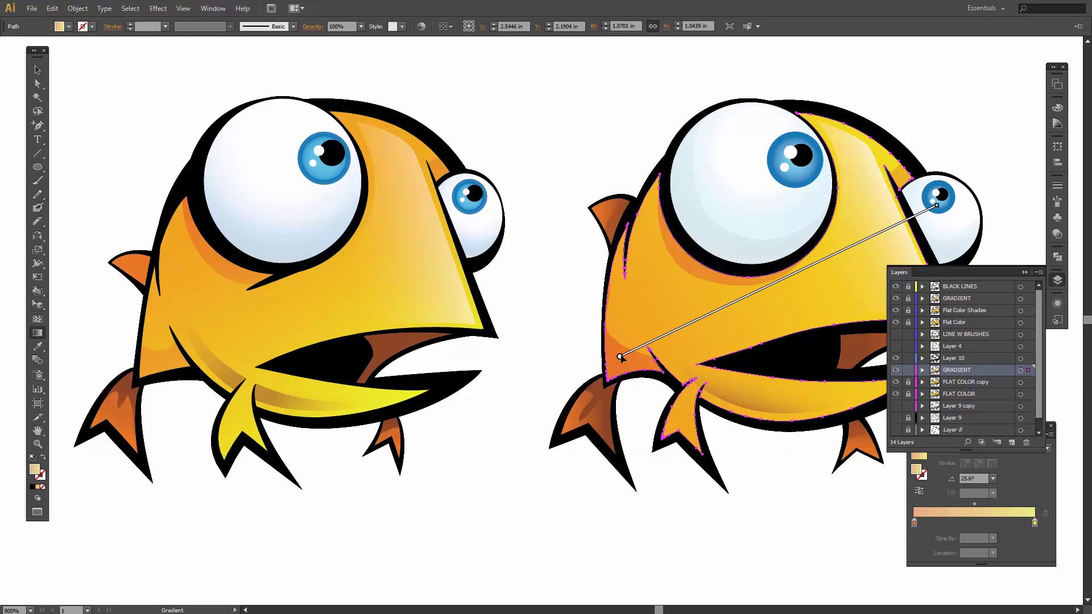
Step: Set the body gradient's orange start stop to 70% opacity at 1.38% location, and deselect the shape
{"action": "left_click", "coordinate": [915, 522]}
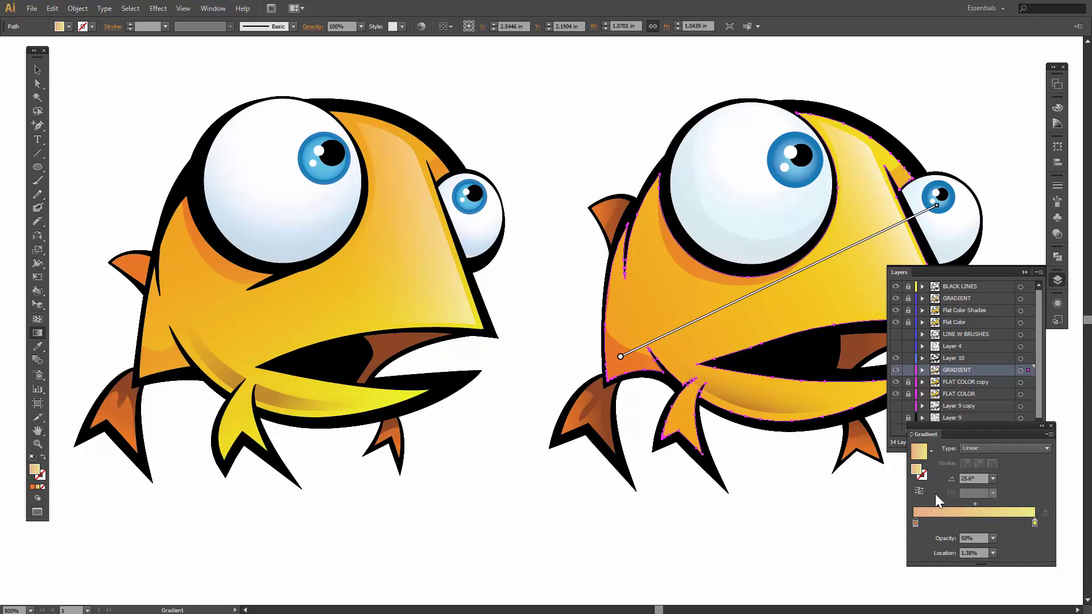
{"action": "double_click", "coordinate": [916, 524]}
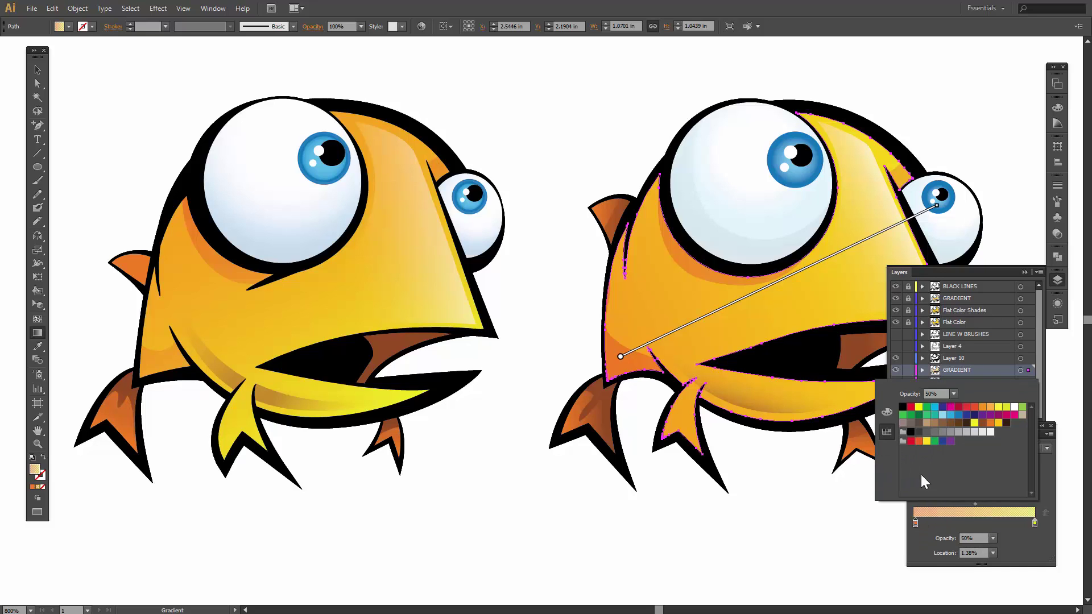
{"action": "left_click", "coordinate": [954, 395]}
{"action": "left_click", "coordinate": [967, 494]}
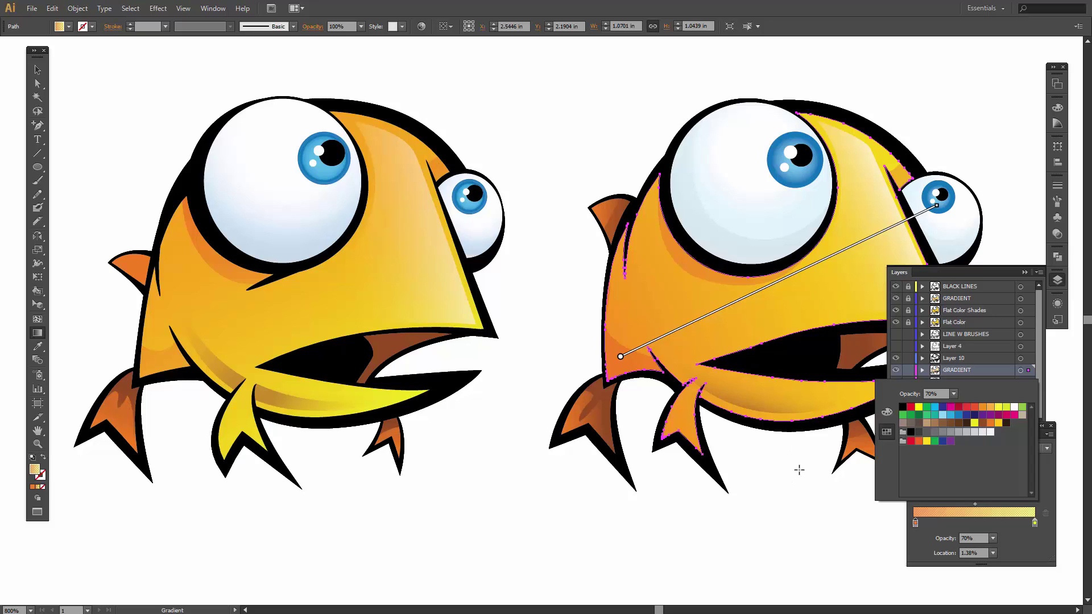
{"action": "left_click", "coordinate": [789, 485]}
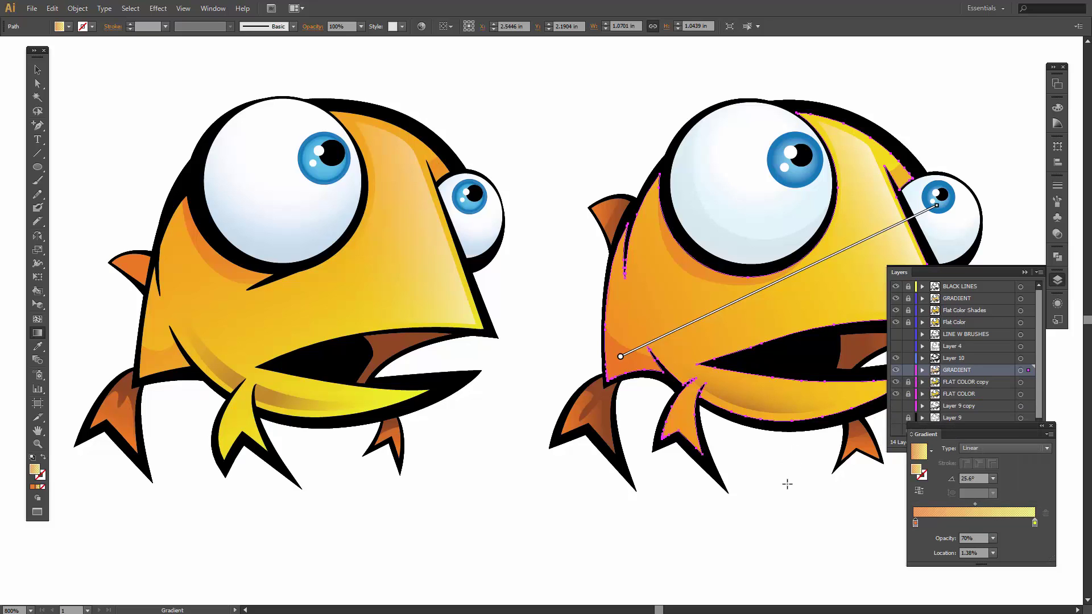
{"action": "left_click", "coordinate": [1025, 272]}
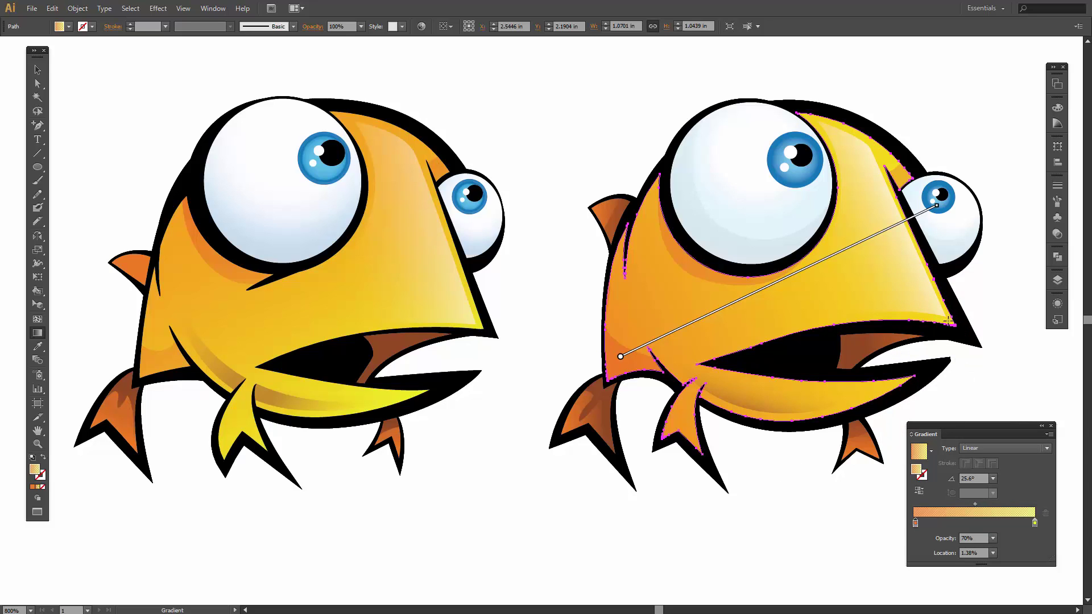
{"action": "key", "text": "a"}
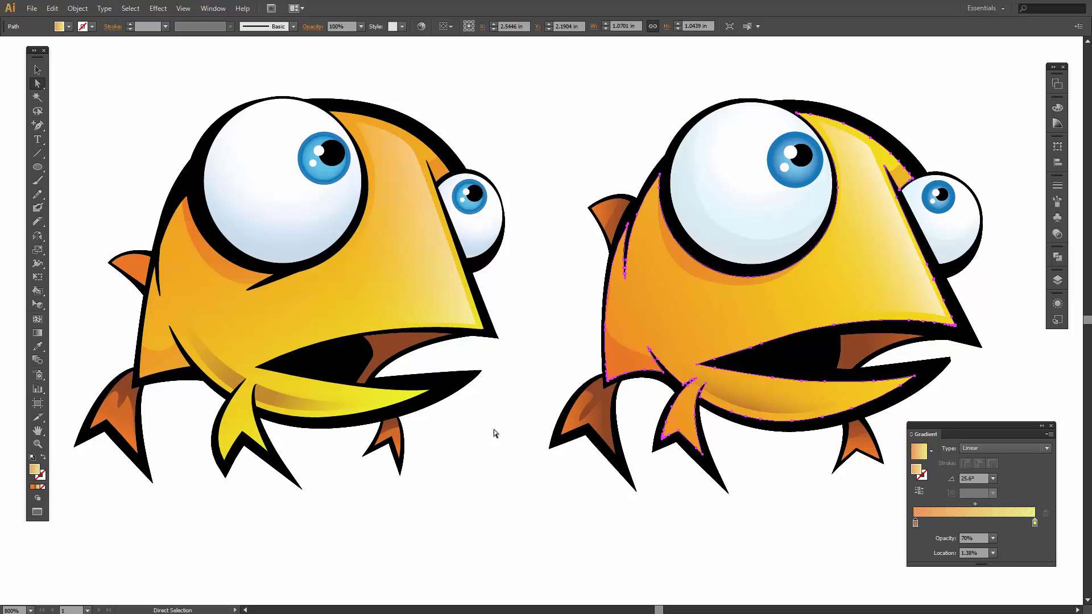
{"action": "key", "text": "v"}
{"action": "left_click", "coordinate": [531, 479]}
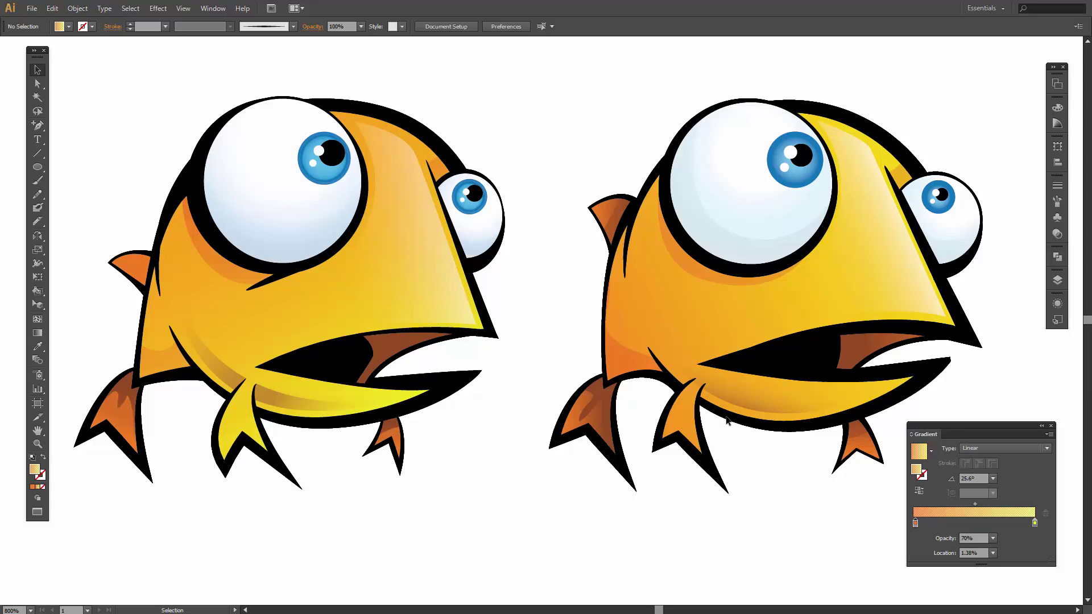
Step: Unlock both FLAT COLOR layers, select all artwork on Layer 10, GRADIENT, FLAT COLOR copy and FLAT COLOR, and move the fish slightly left
{"action": "left_click", "coordinate": [1058, 280]}
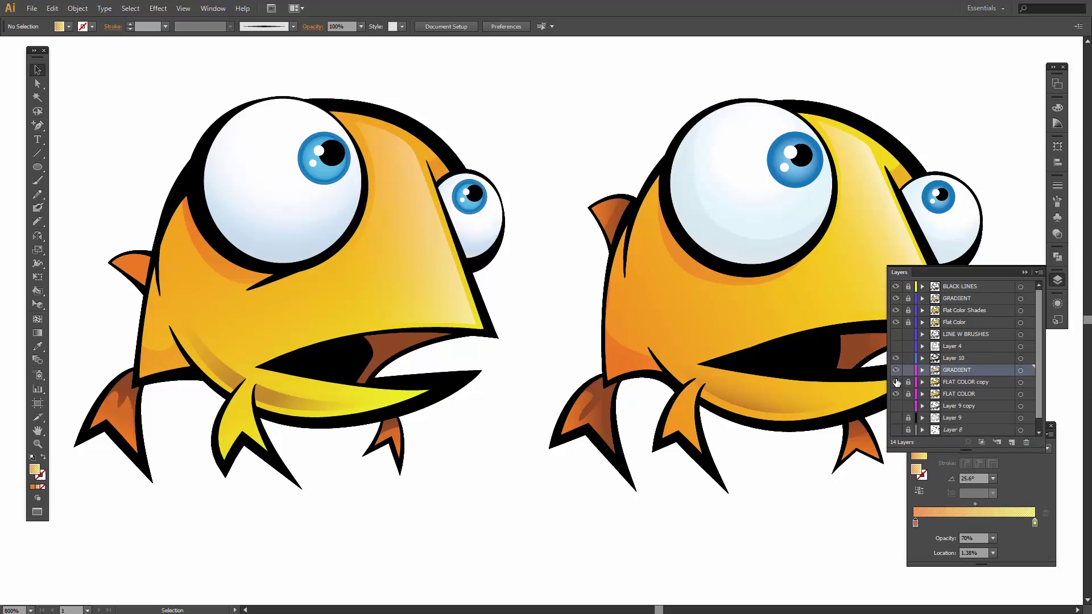
{"action": "left_click", "coordinate": [909, 394]}
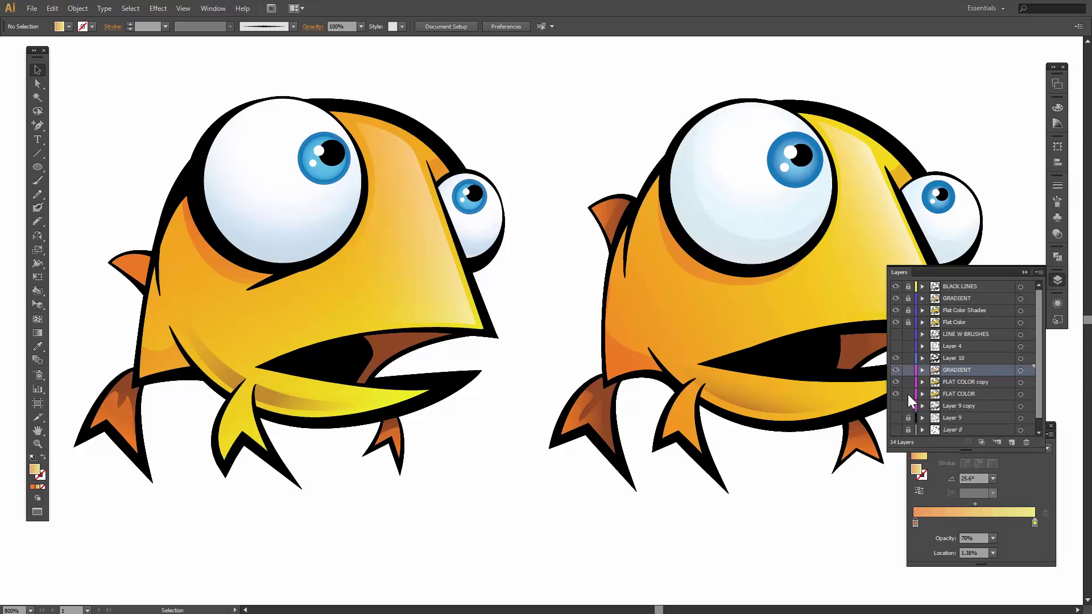
{"action": "left_click", "coordinate": [965, 359]}
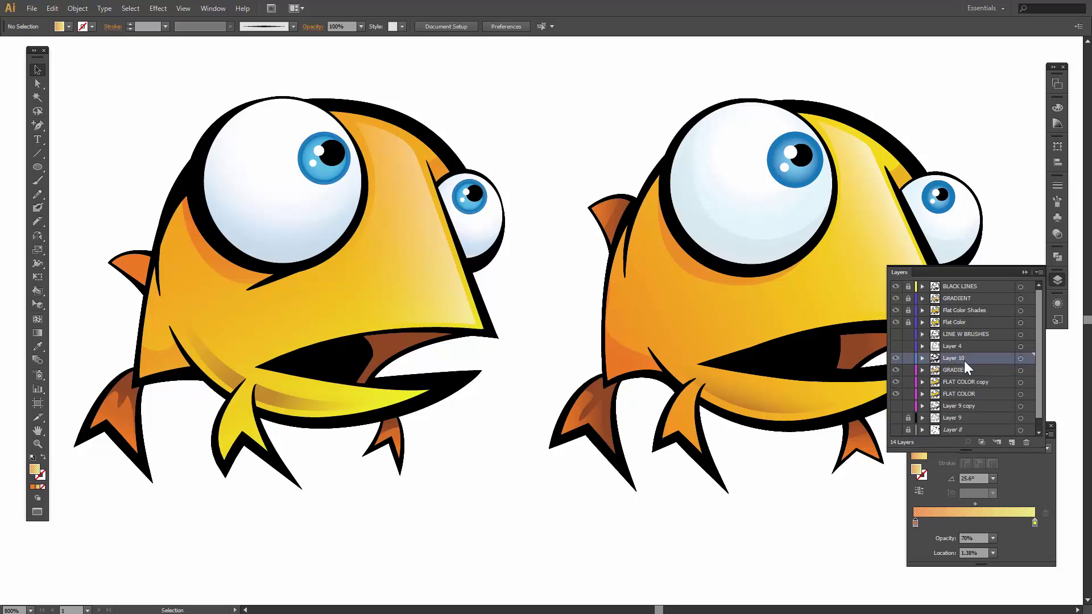
{"action": "left_click", "coordinate": [1021, 358]}
{"action": "left_click", "coordinate": [1021, 370], "text": "shift"}
{"action": "left_click", "coordinate": [1020, 382], "text": "shift"}
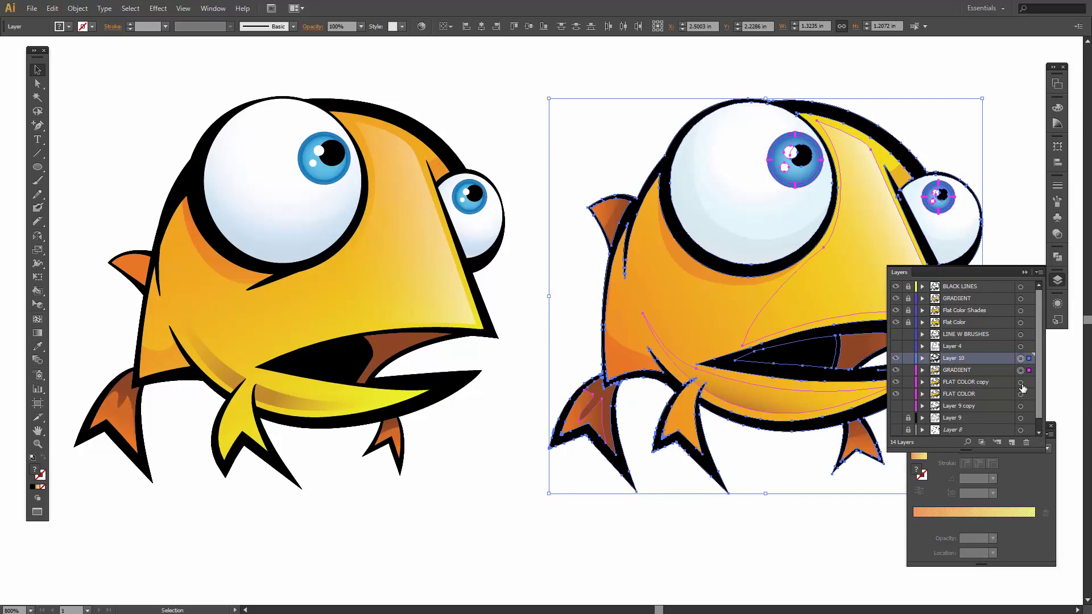
{"action": "left_click", "coordinate": [1021, 394], "text": "shift"}
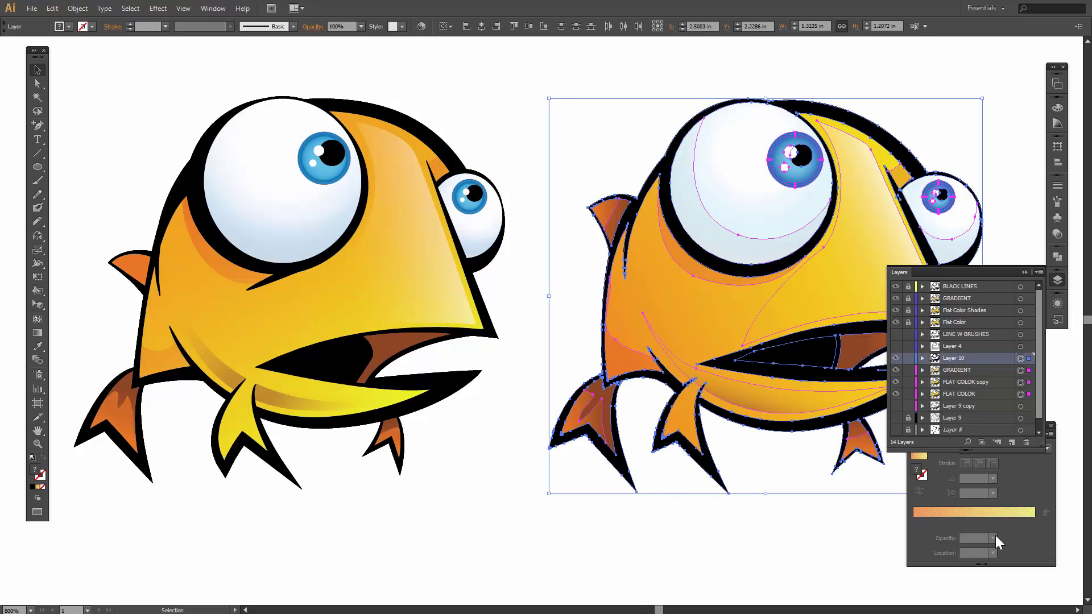
{"action": "left_click_drag", "start_coordinate": [822, 302], "coordinate": [835, 276]}
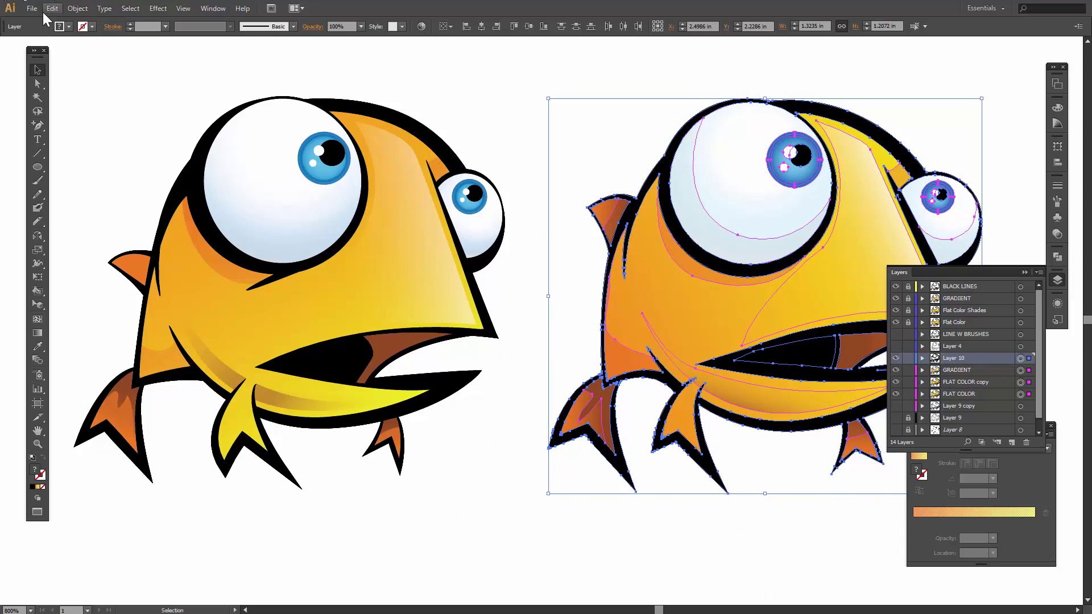
Step: Open the recent file Shark.ai and examine the shark and fish illustration up close, uncluttered by the Layers and Gradient settings
{"action": "left_click", "coordinate": [32, 8]}
{"action": "mouse_move", "coordinate": [227, 77]}
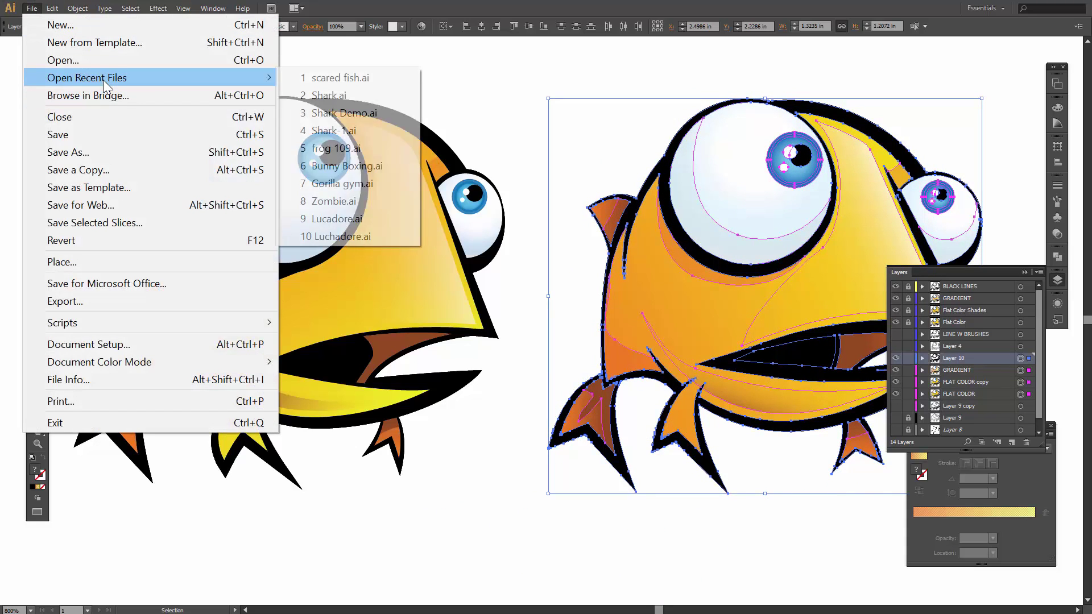
{"action": "left_click", "coordinate": [347, 97]}
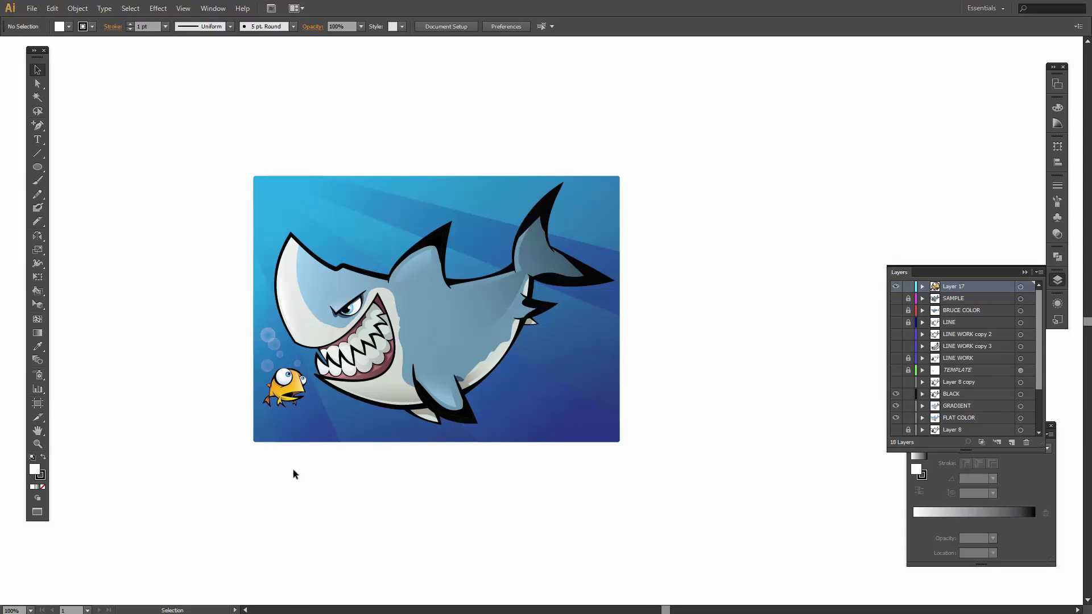
{"action": "key", "text": "z"}
{"action": "left_click_drag", "start_coordinate": [260, 178], "coordinate": [598, 453]}
{"action": "key", "text": "space"}
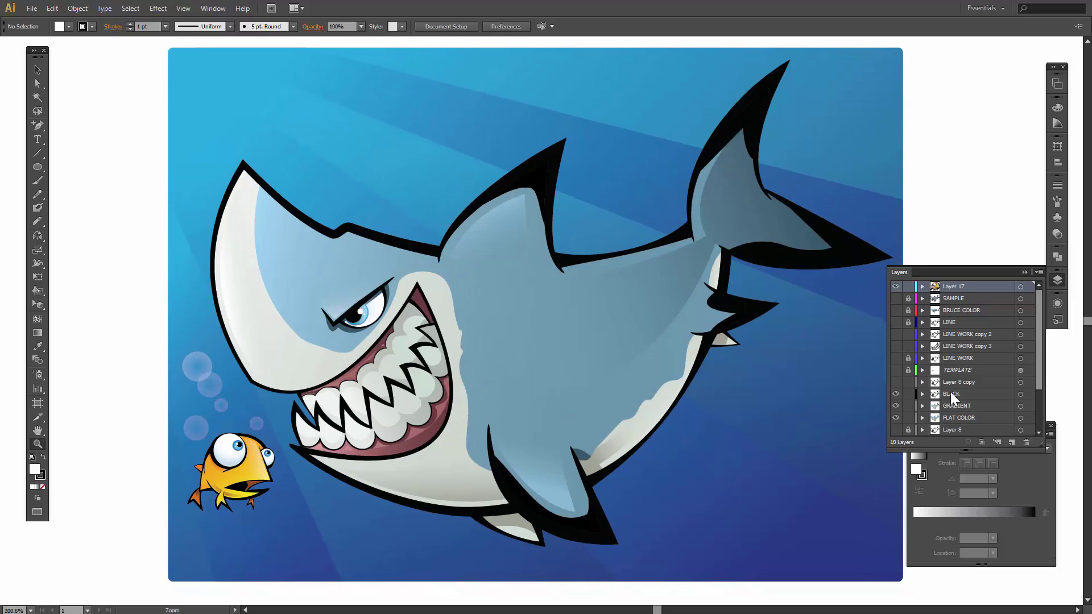
{"action": "left_click", "coordinate": [1024, 272]}
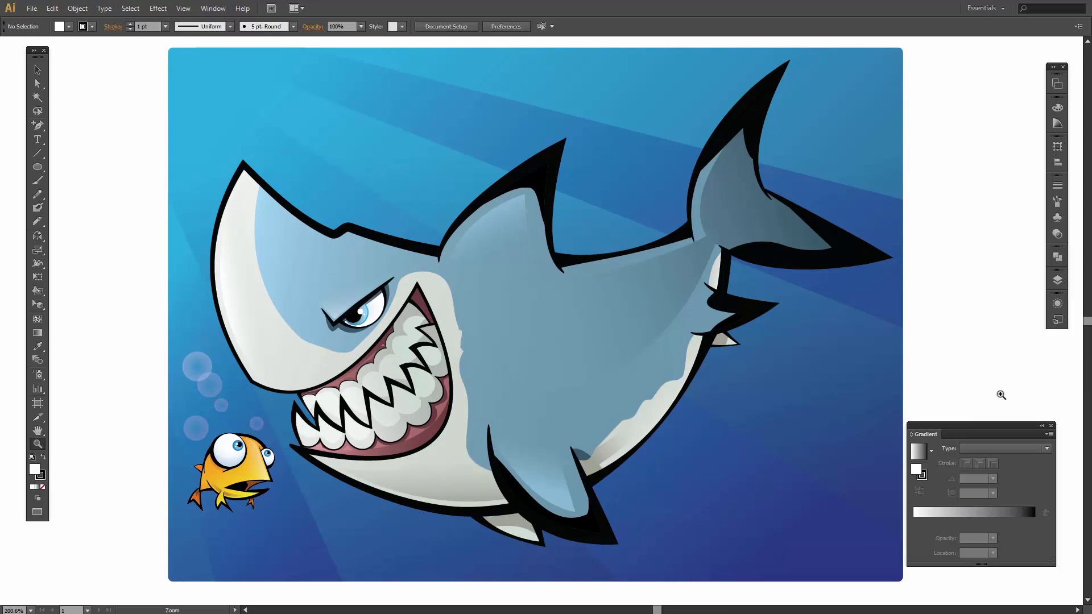
{"action": "left_click", "coordinate": [1052, 426]}
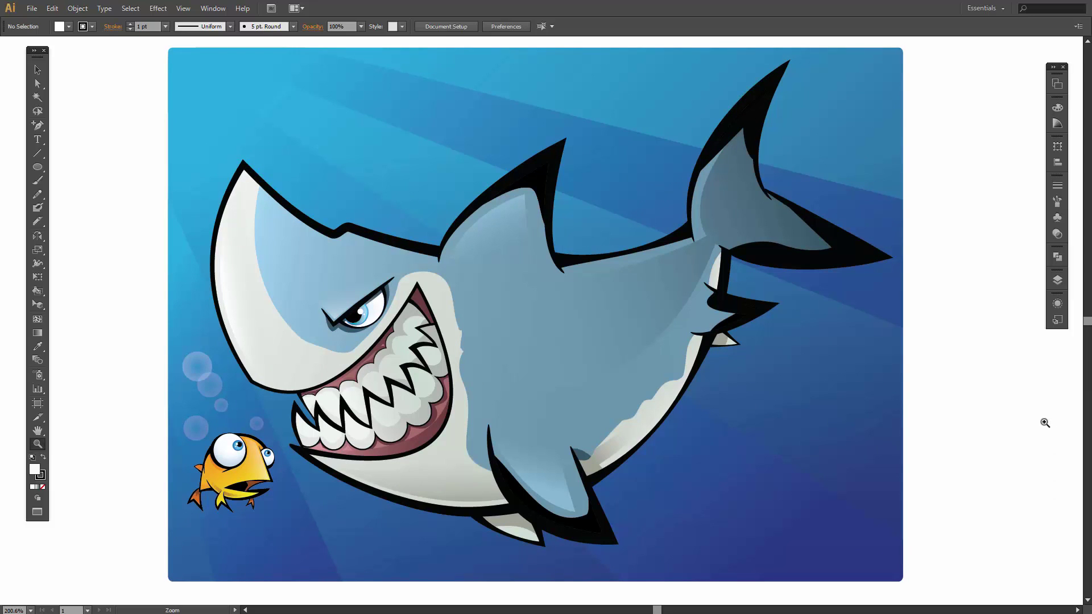